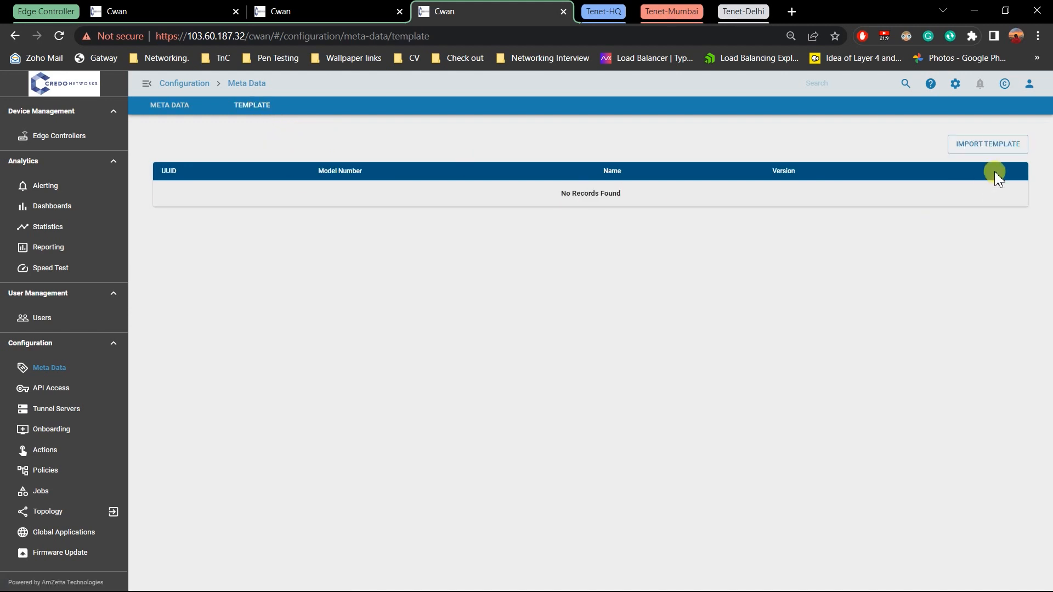
Start a template import and add ZX86AZA00000001_Metadata-Template.yml from the Tested folder to the upload list.
left_click(990, 144)
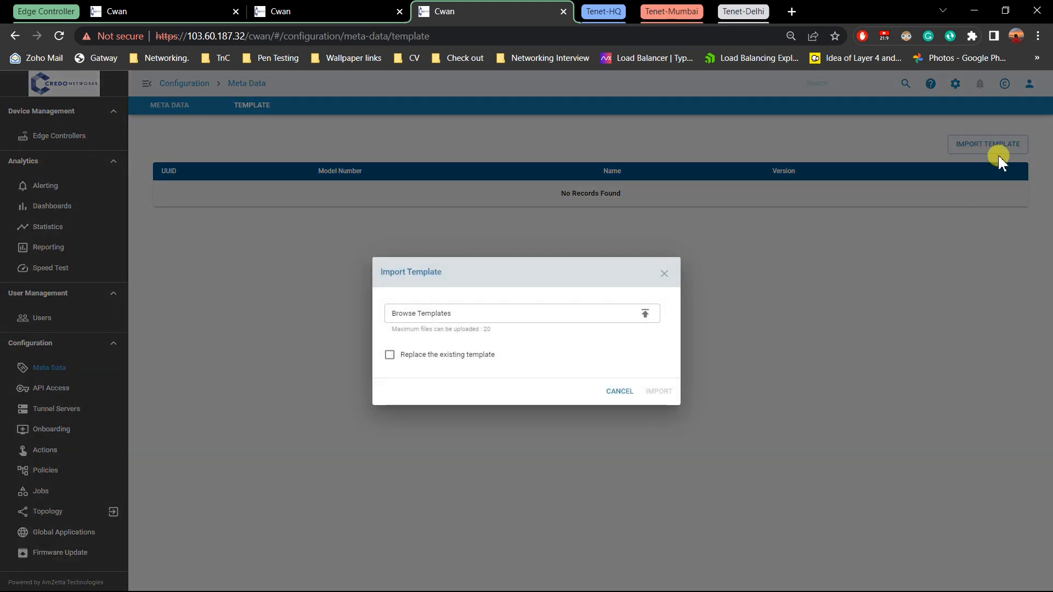
left_click(421, 313)
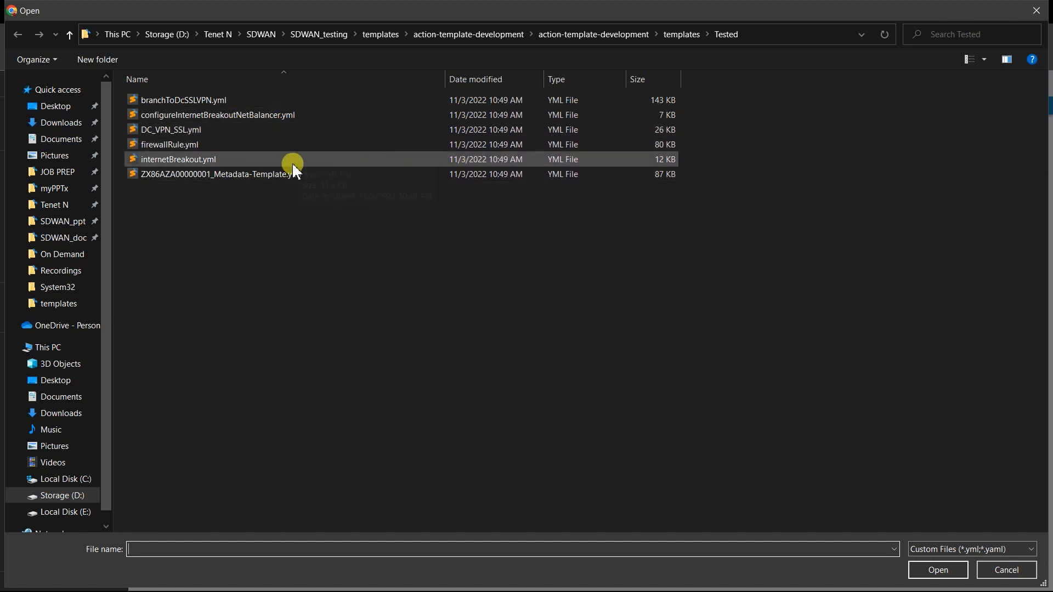
left_click(251, 173)
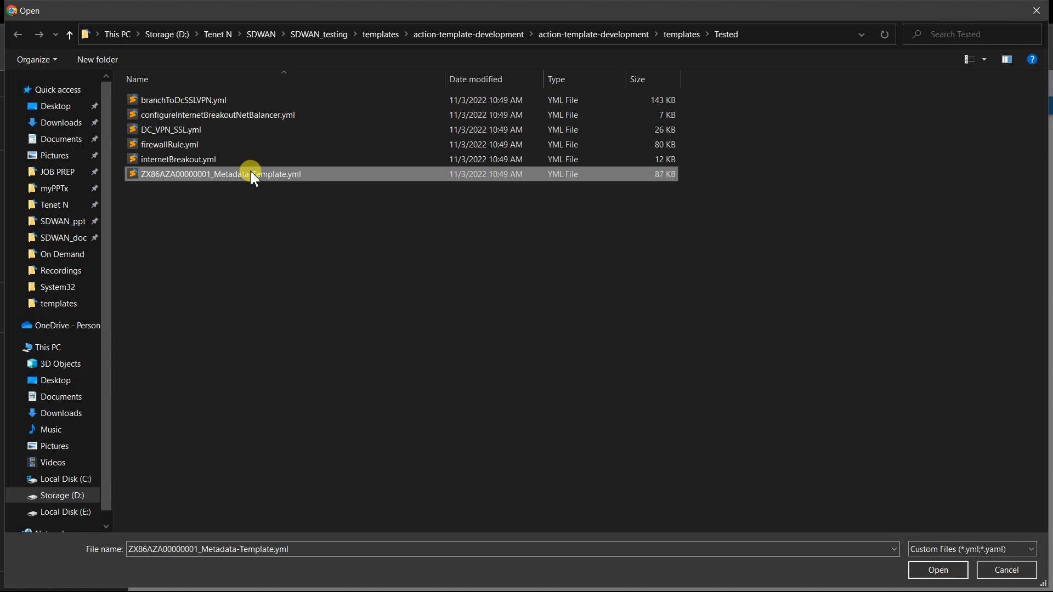
double_click(252, 174)
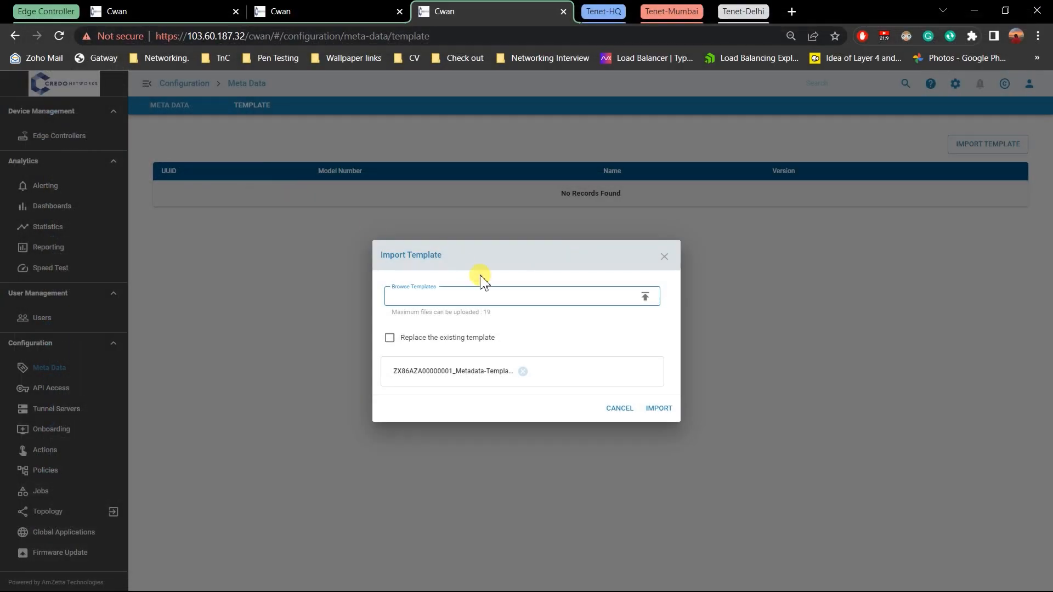
Browse for another template and select ZMTKTNA3QP055VL_CWAN801_Metadata-Template.yml in the parent templates folder.
left_click(486, 301)
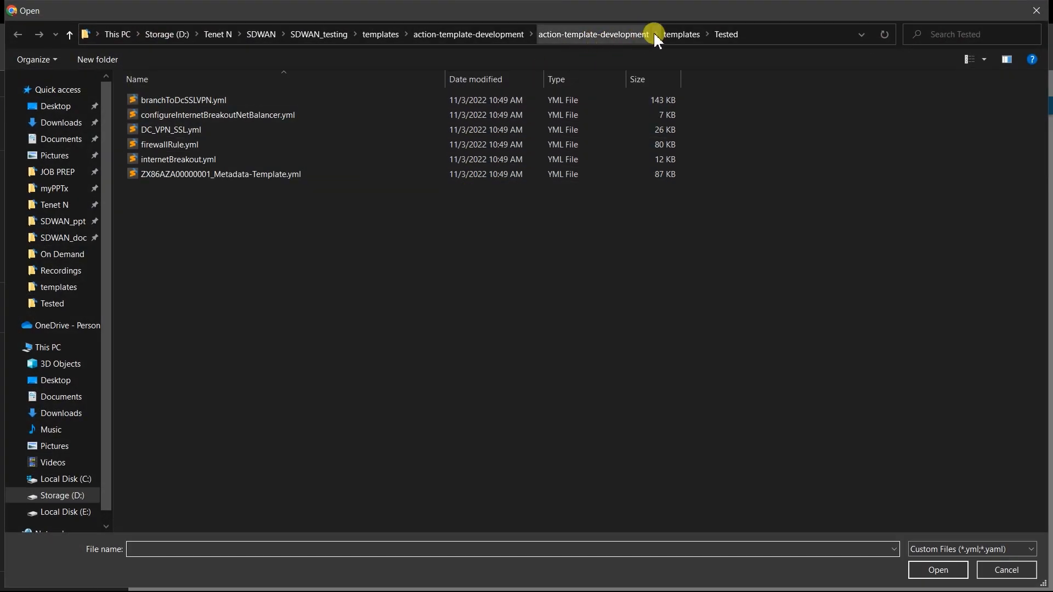
left_click(676, 34)
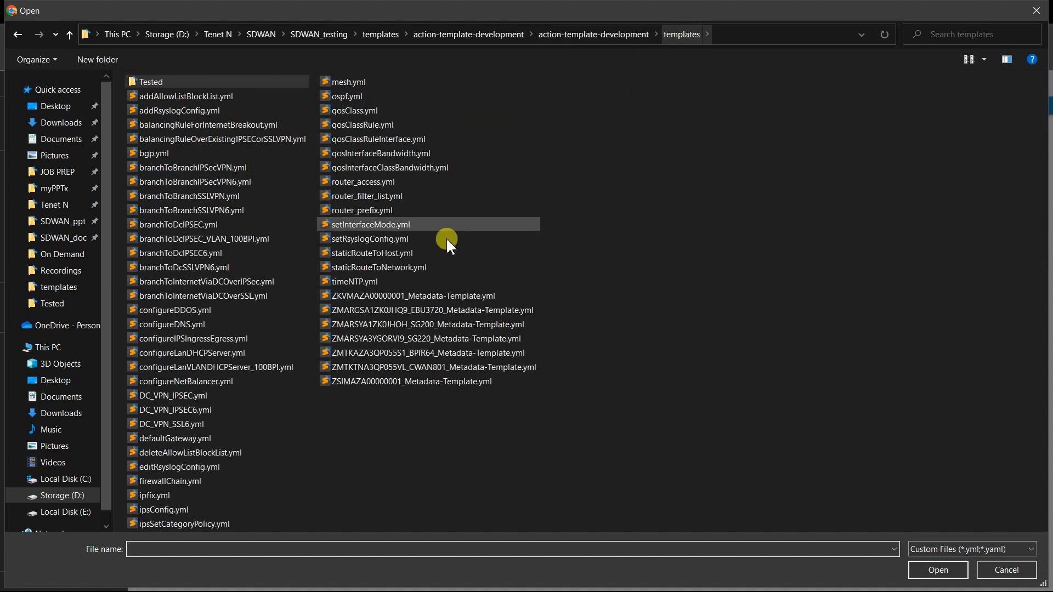
left_click(420, 367)
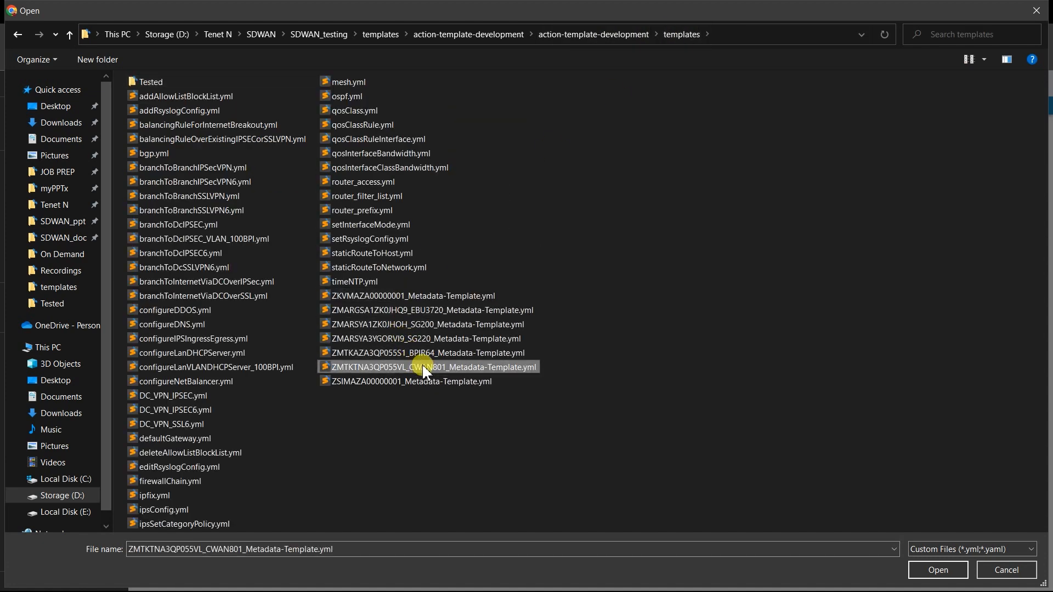
Switch to the Auto-Policy.xlsx workbook in Excel and examine the product IDs of Tenet HQ and Tenet Mumbai Broadband.
key("alt+Tab")
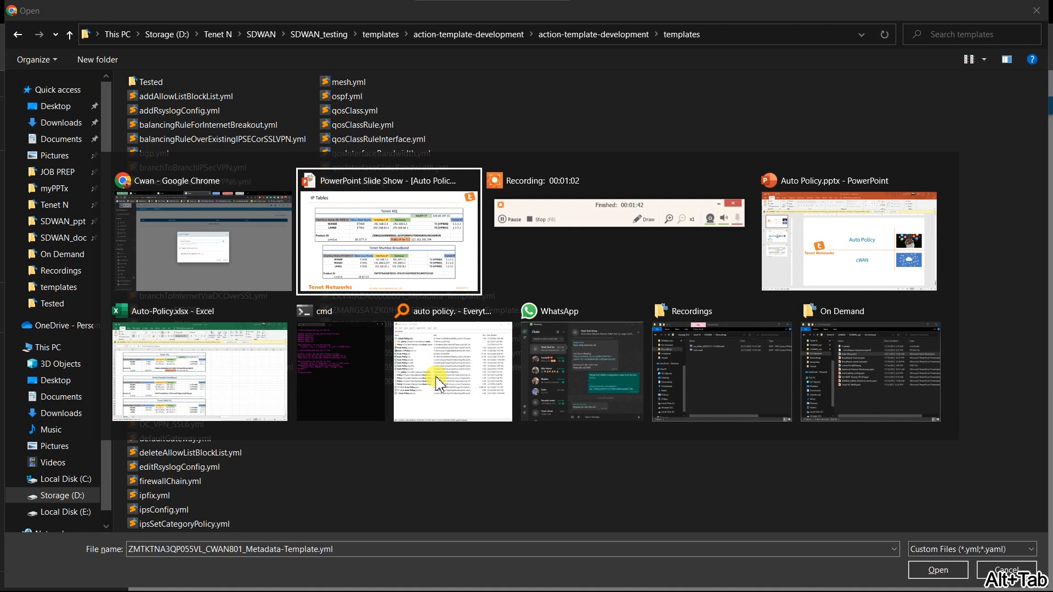
key("alt+Tab")
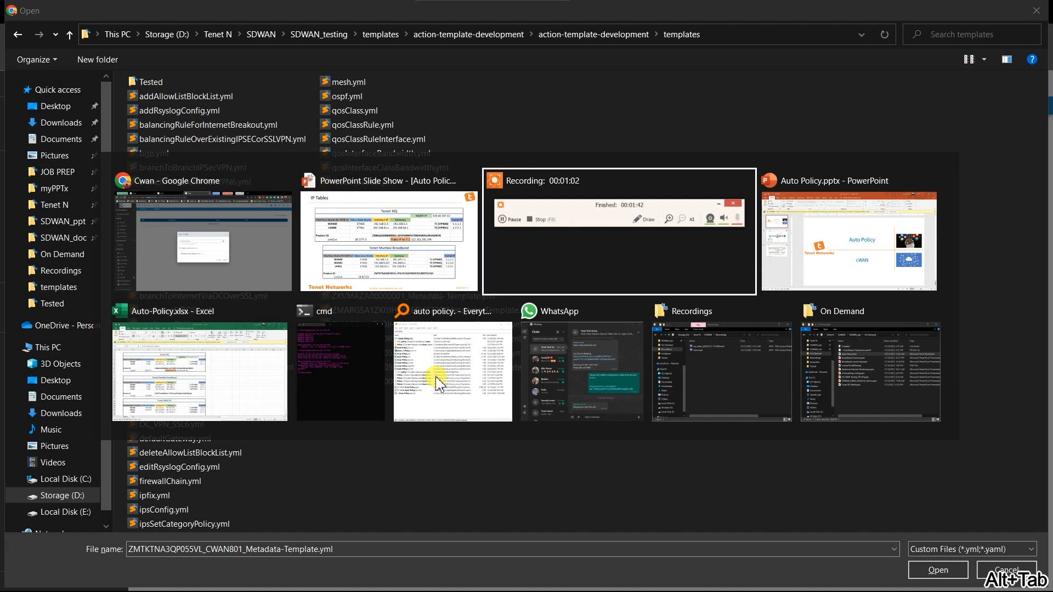
key("alt+Tab")
key("alt+Tab")
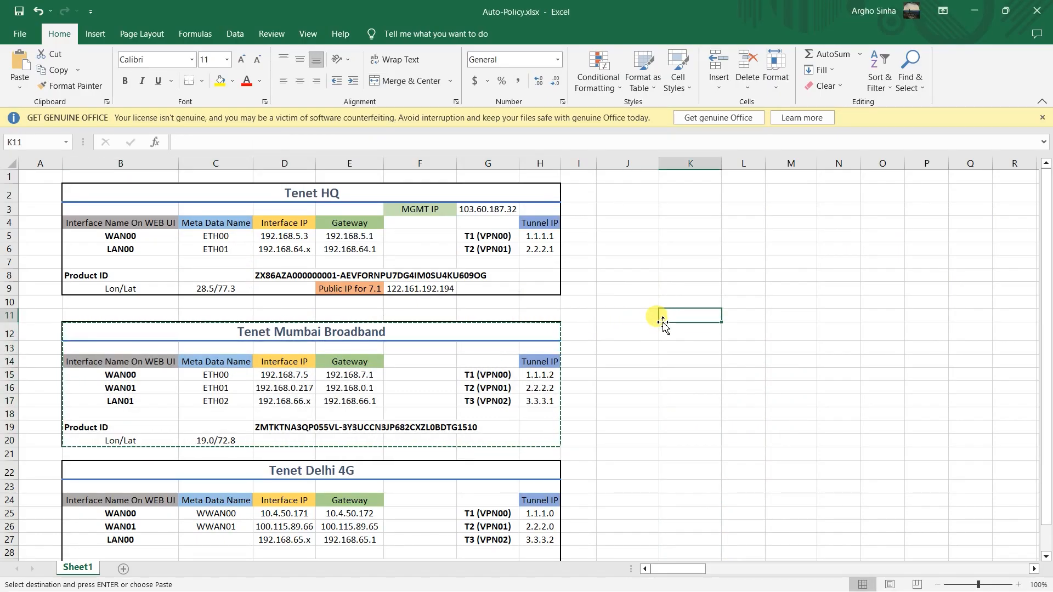
left_click(371, 421)
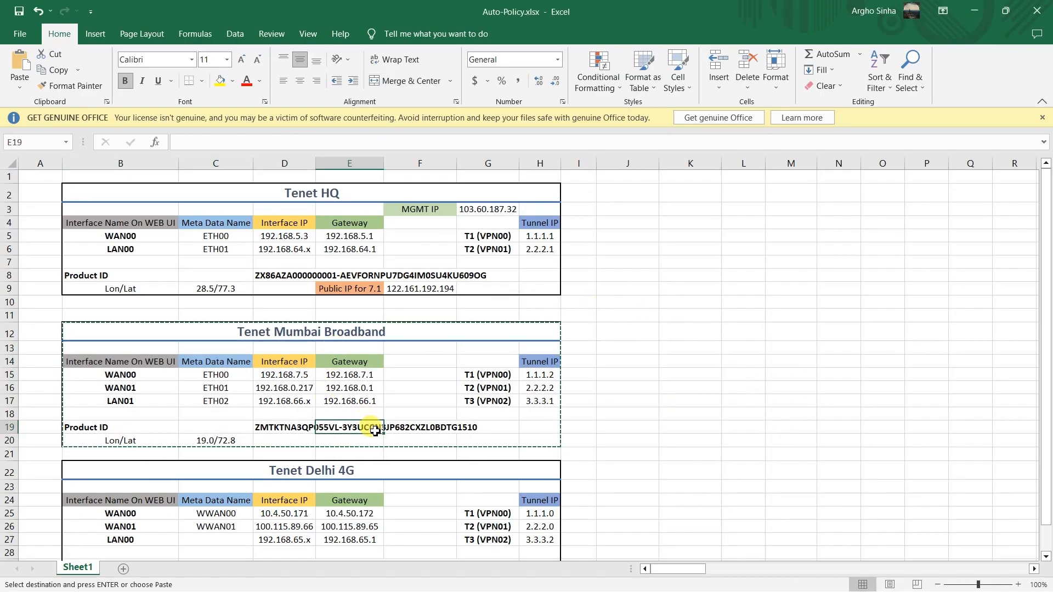
left_click(353, 275)
left_click(296, 270)
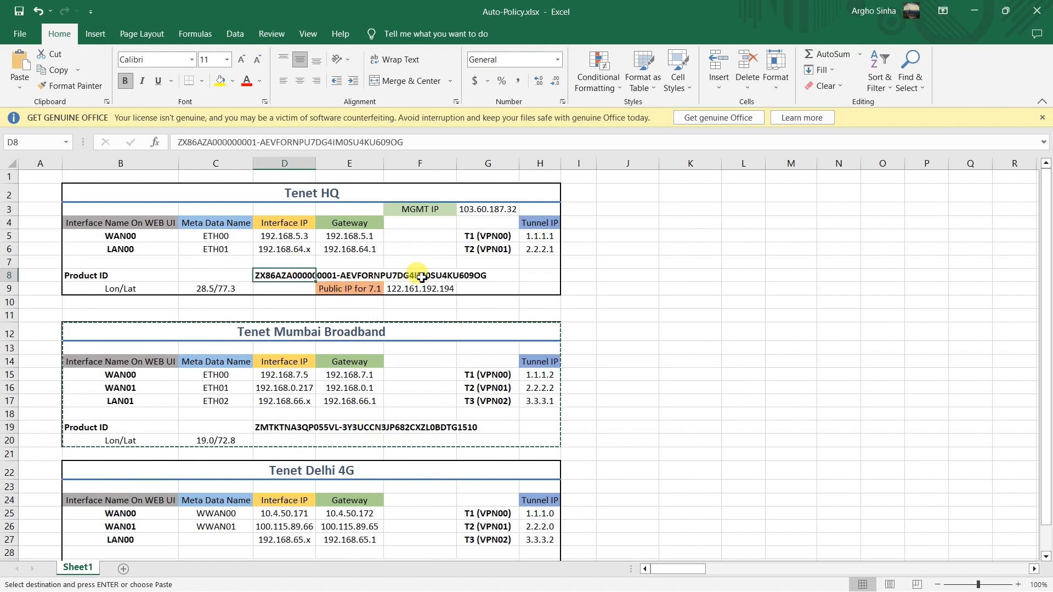
left_click(458, 275)
left_click(289, 277)
left_click(290, 428)
left_click(468, 428)
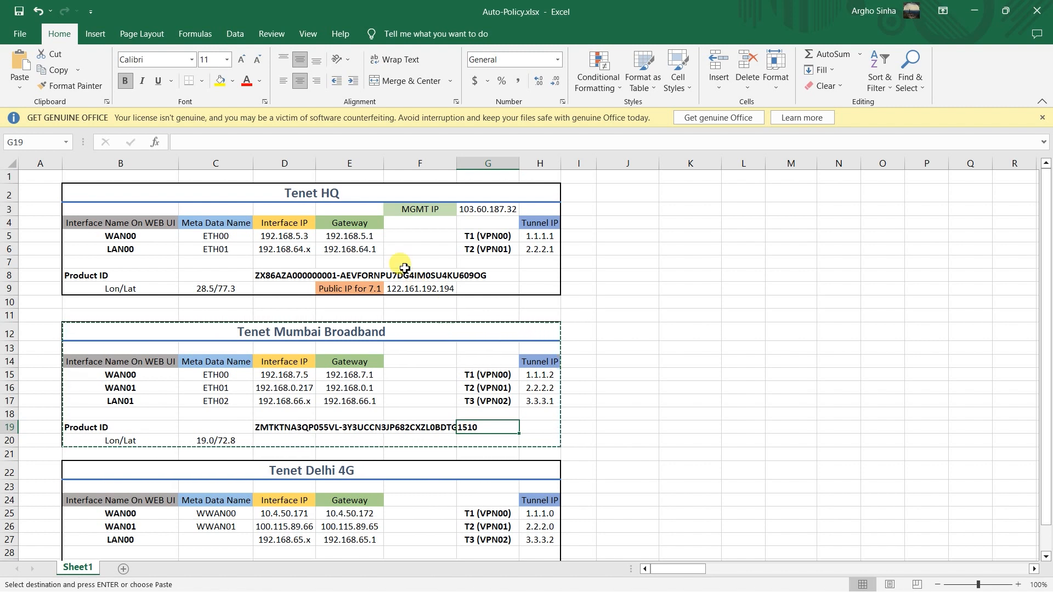
Look up the Tenet Mumbai WAN01 interface IP in the workbook and ping 192.168.0.217 from the cmd terminal.
left_click(374, 235)
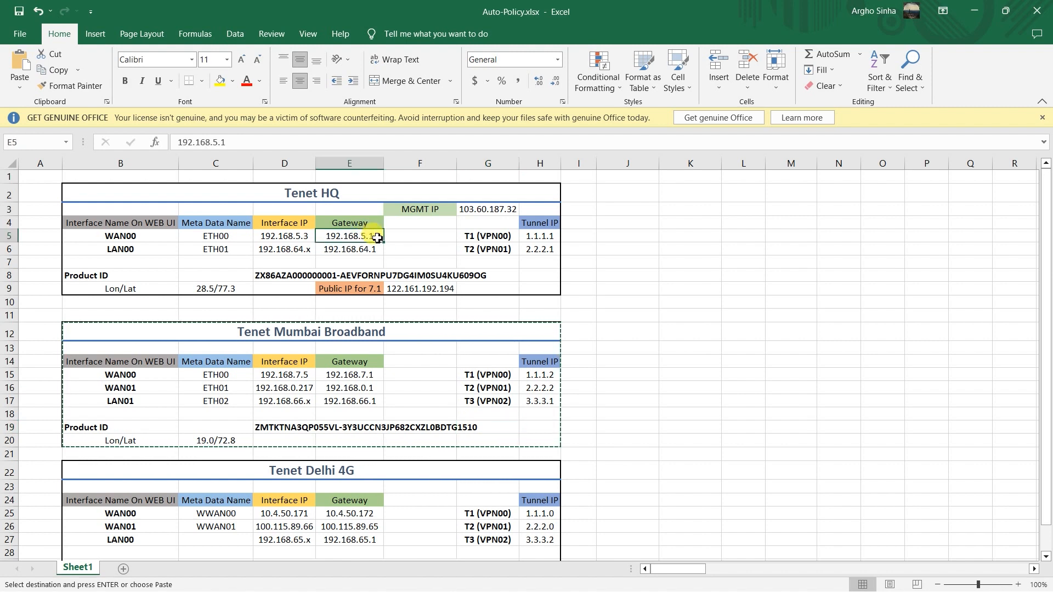
left_click(378, 391)
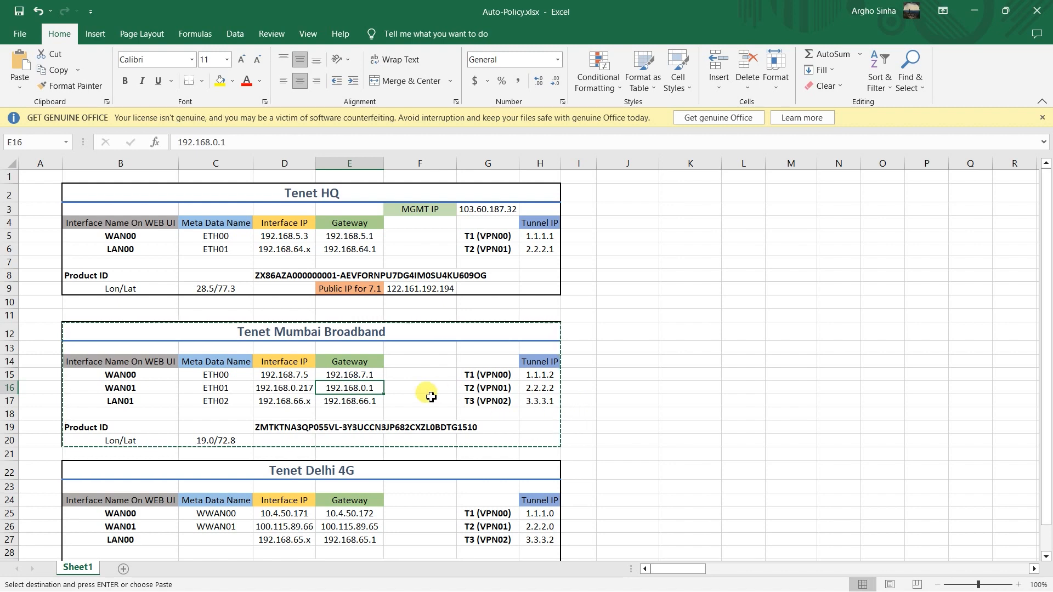
left_click(305, 388)
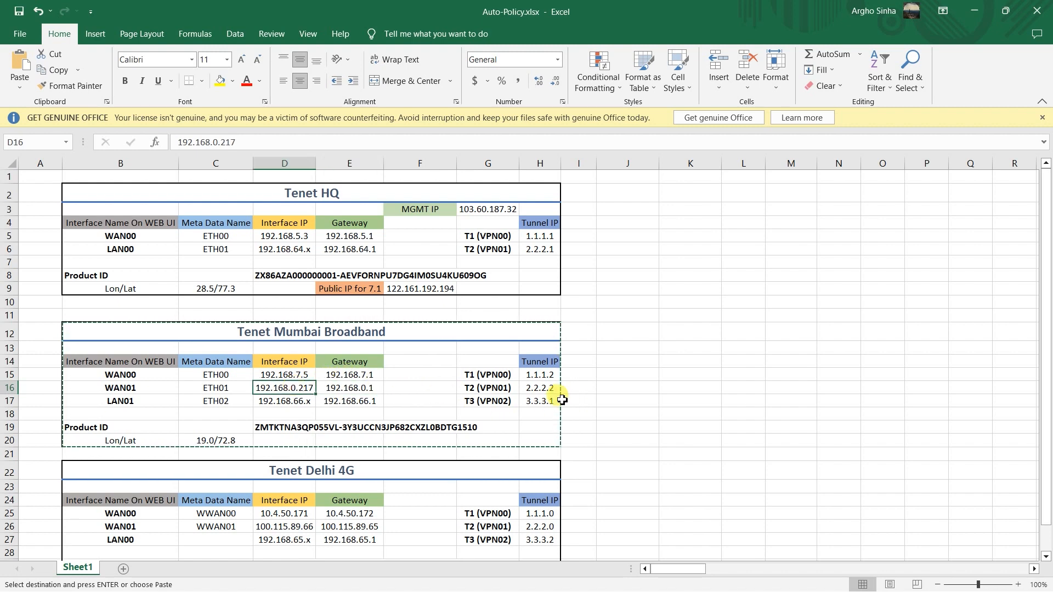
key("super")
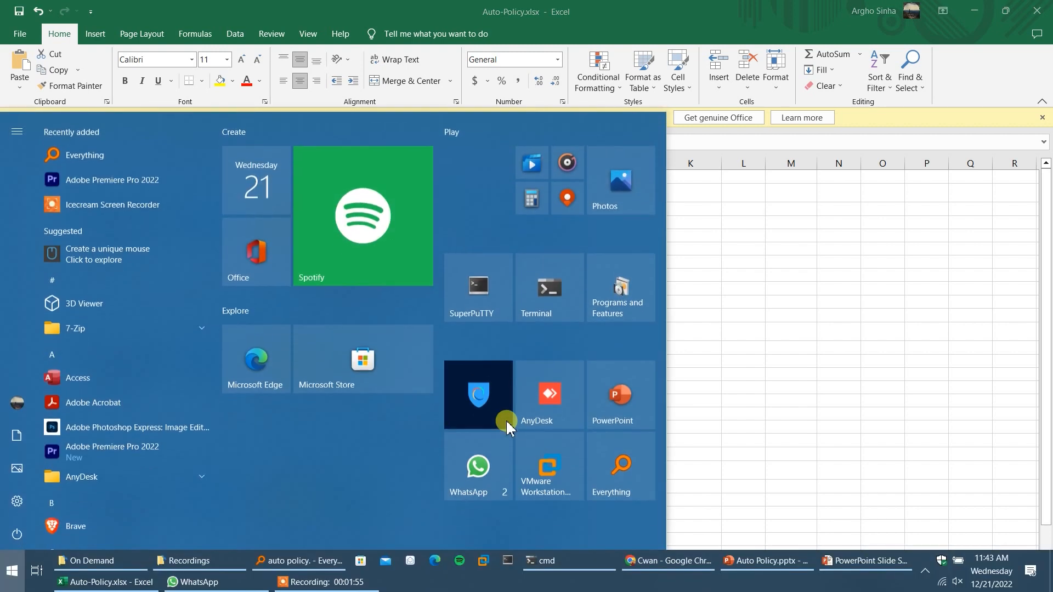
left_click(573, 560)
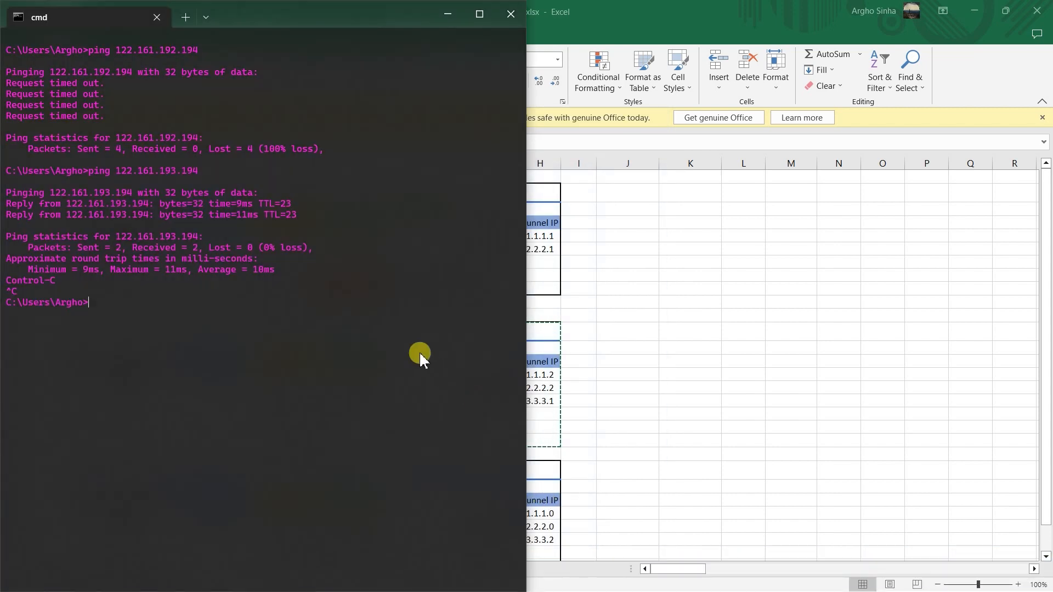
type("ping 192.168.0.21")
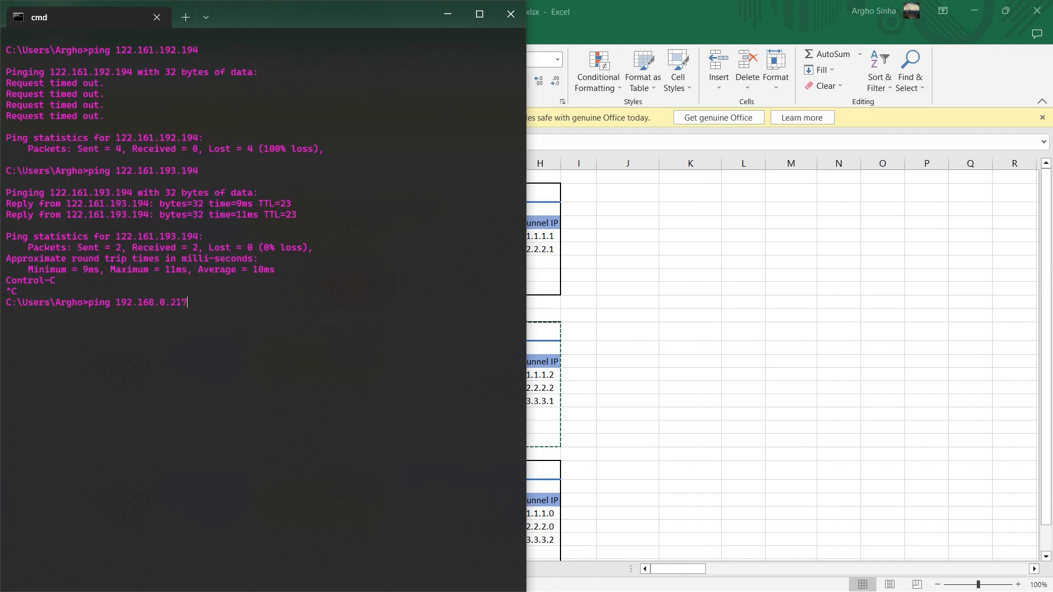
type("7")
key("Return")
key("ctrl+c")
key("Up")
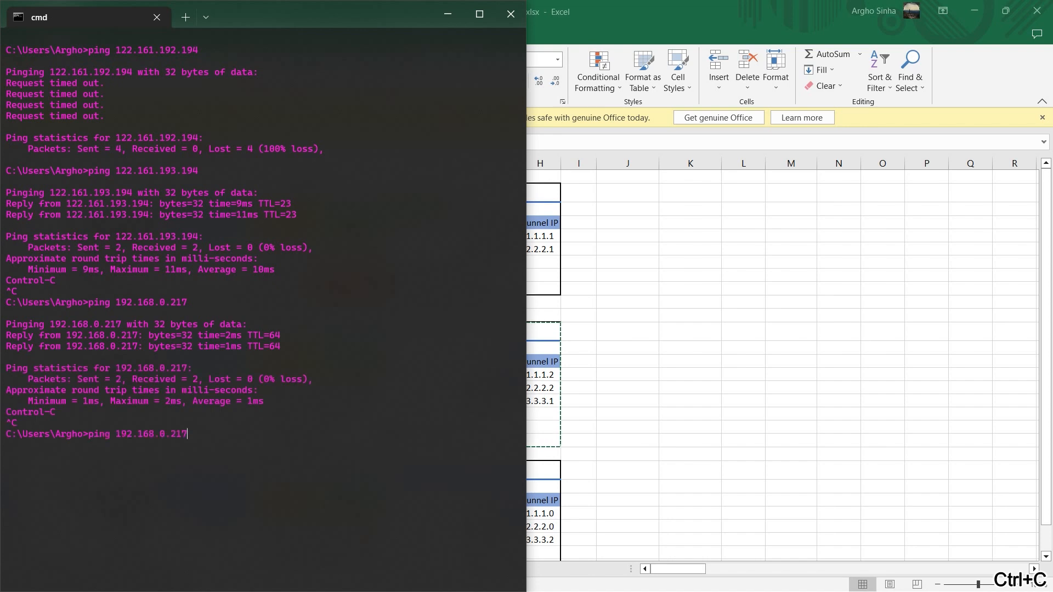
key("Left")
key("Left")
key("Left")
key("Left")
key("Left")
key("Left")
key("Left")
key("Left")
key("Left")
key("Left")
key("Left")
key("BackSpace")
key("BackSpace")
key("BackSpace")
key("BackSpace")
key("BackSpace")
type("ssh")
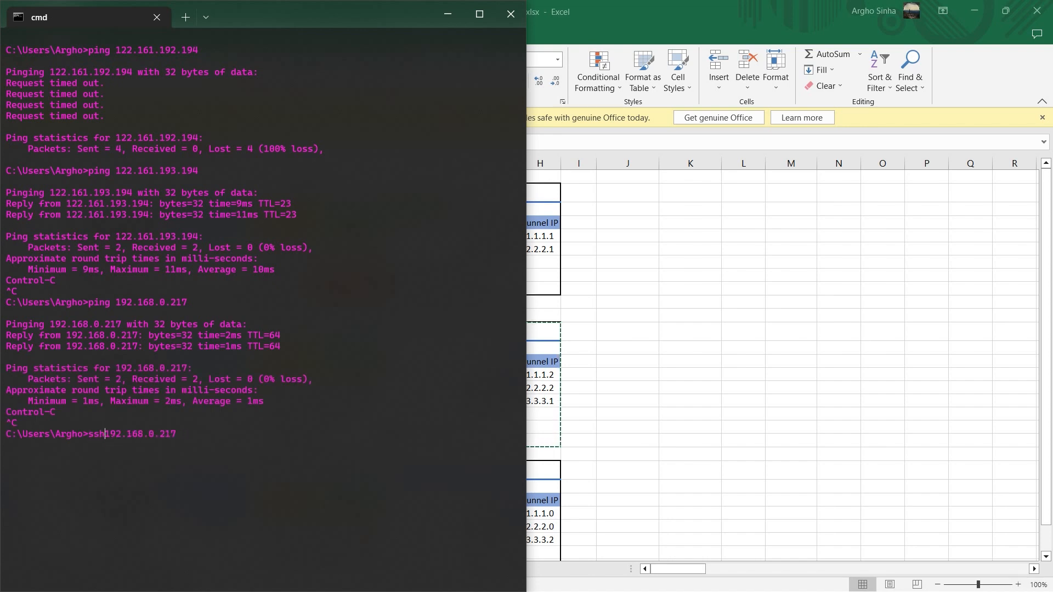
type(" -p 1222 router")
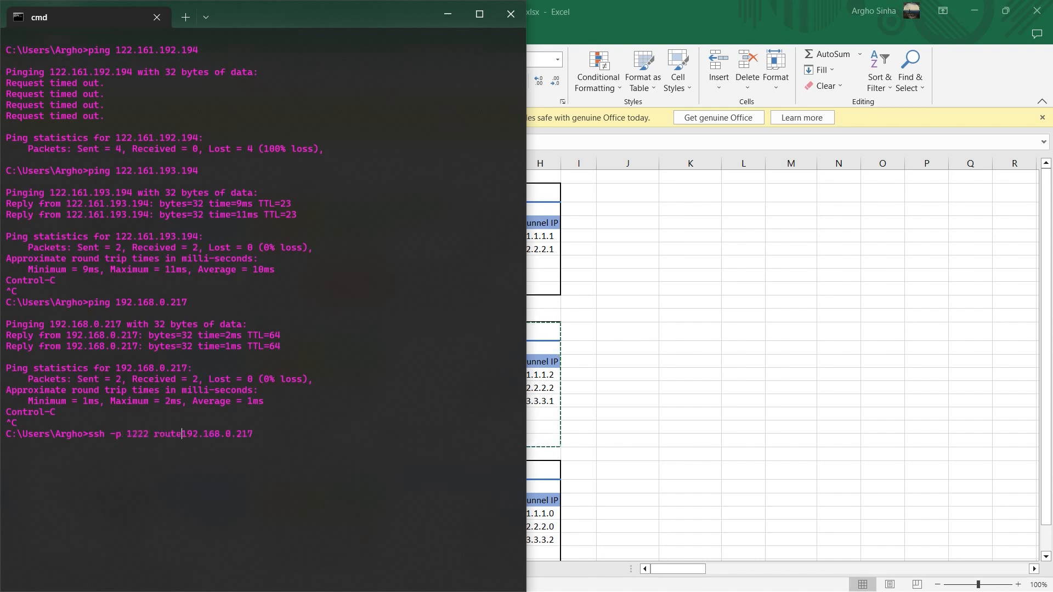
type("@")
key("Return")
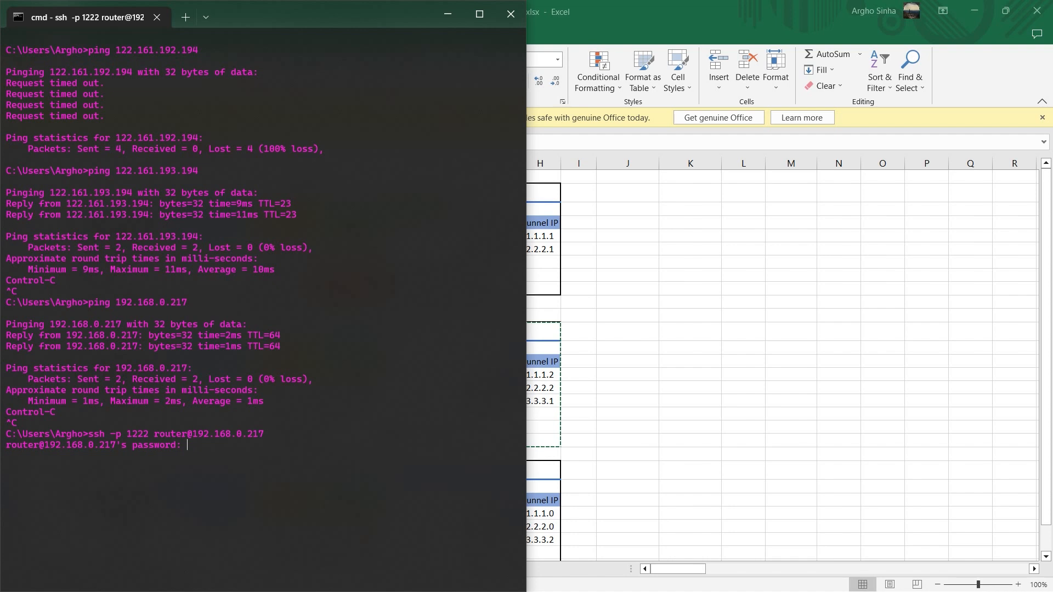
key("Return")
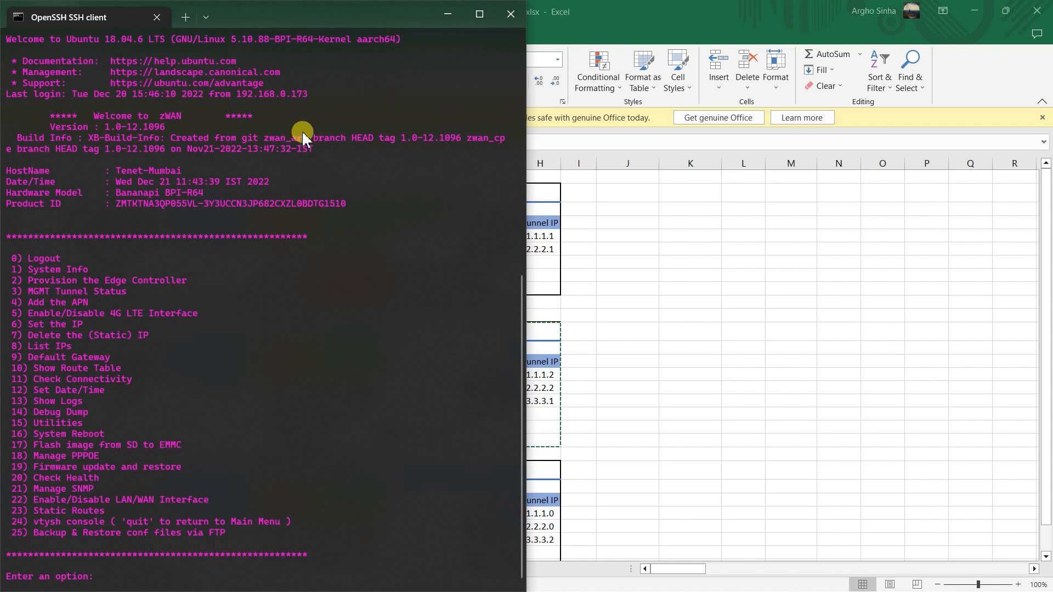
Highlight the Product ID in the SSH welcome banner and compare it with the Tenet Mumbai product ID in the Excel workbook.
left_click_drag(352, 202, 8, 206)
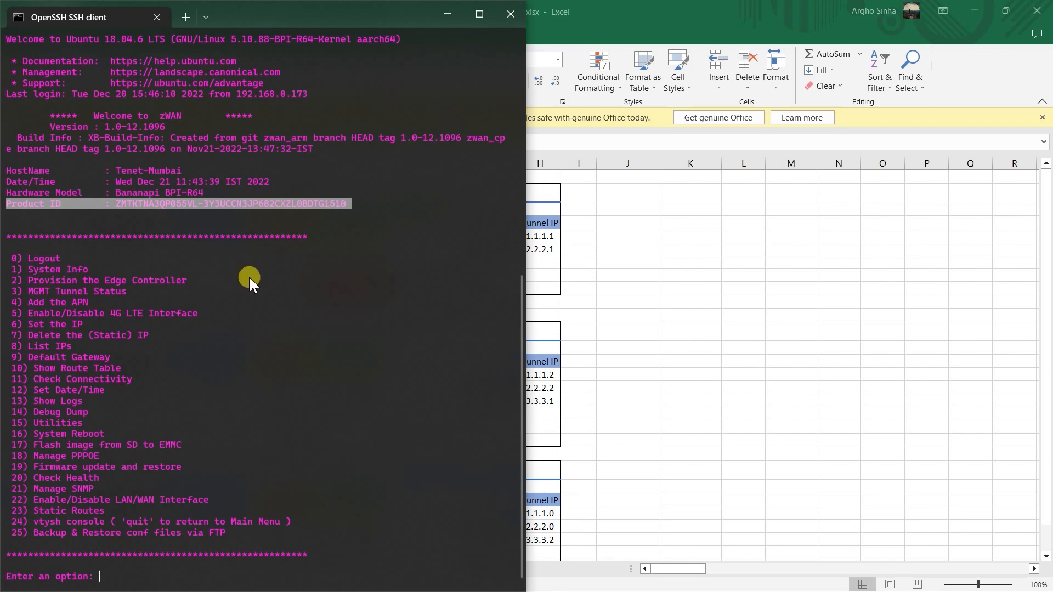
key("alt+Tab")
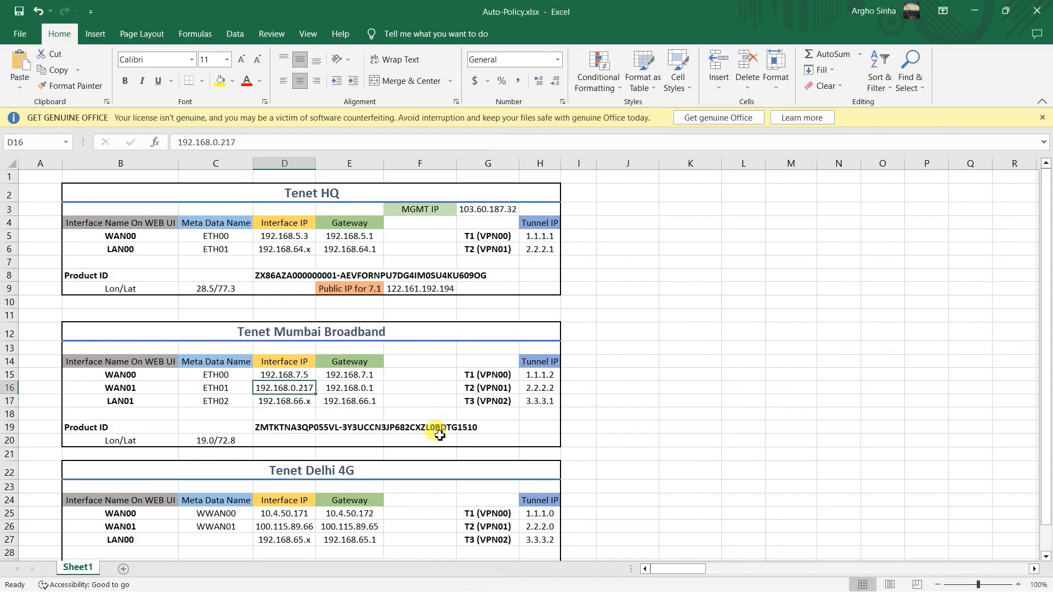
left_click(350, 429)
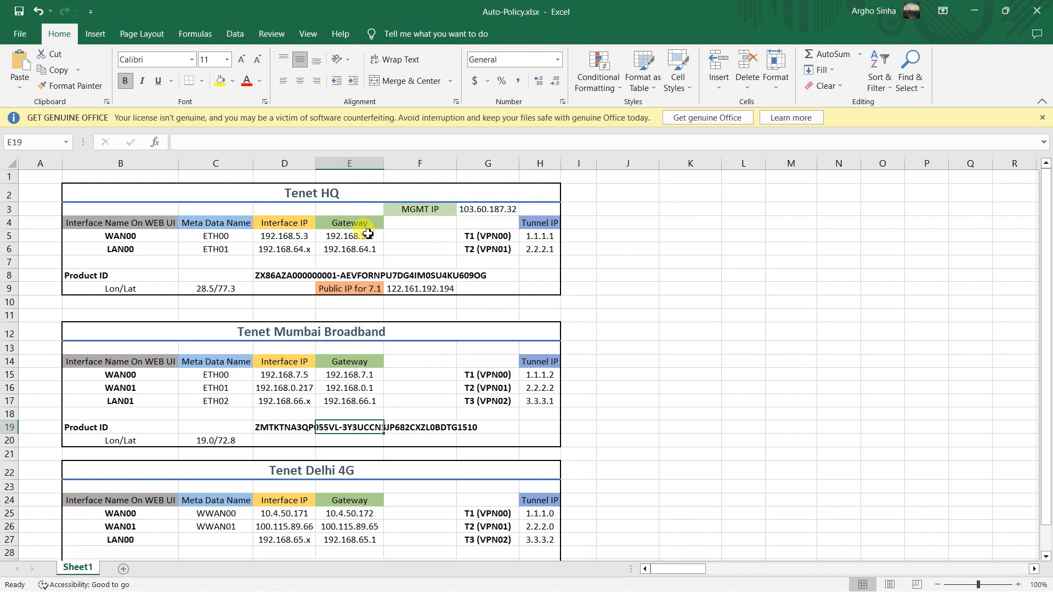
key("alt+Tab")
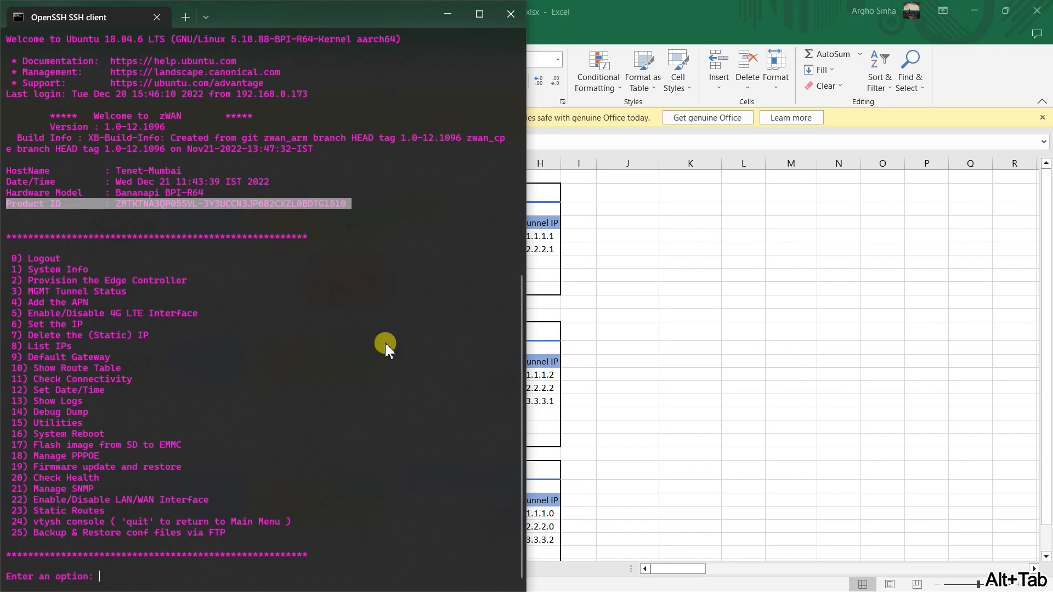
key("alt+Tab")
key("alt+Tab")
key("alt+Tab")
key("Tab")
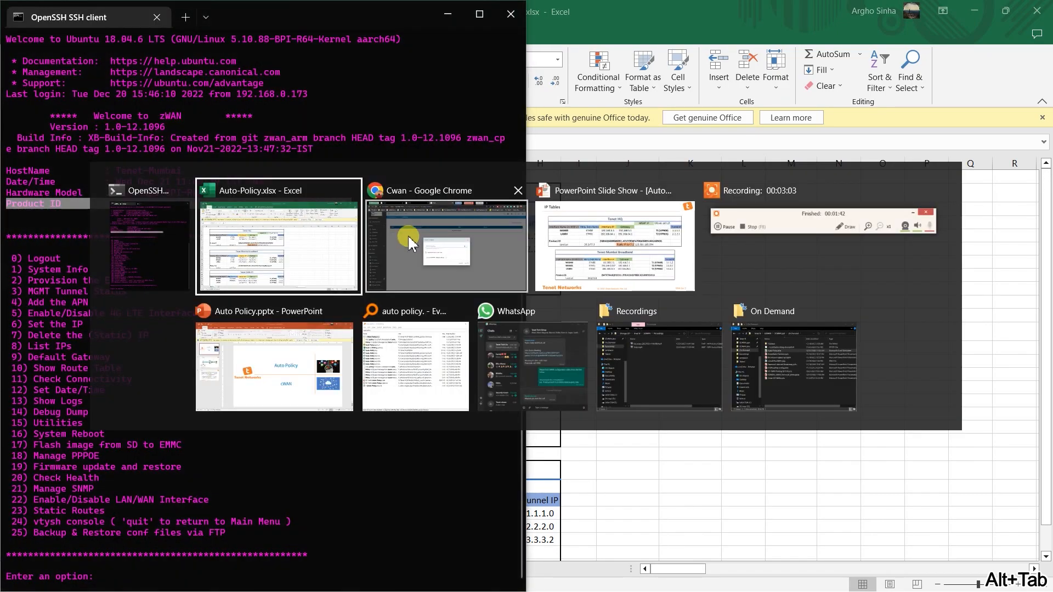
key("alt+Tab")
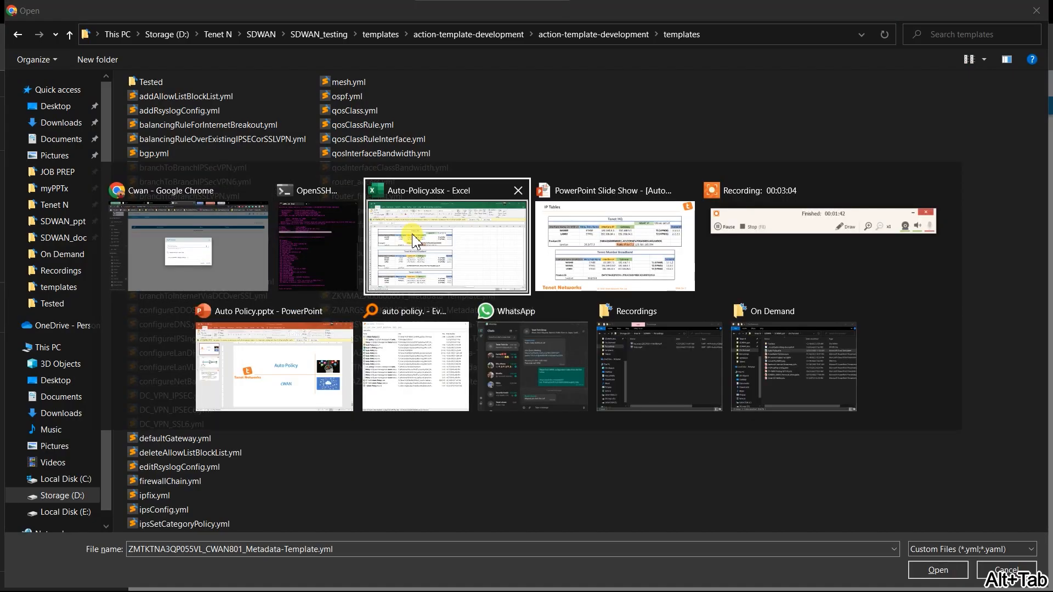
left_click(321, 366)
key("alt+Tab")
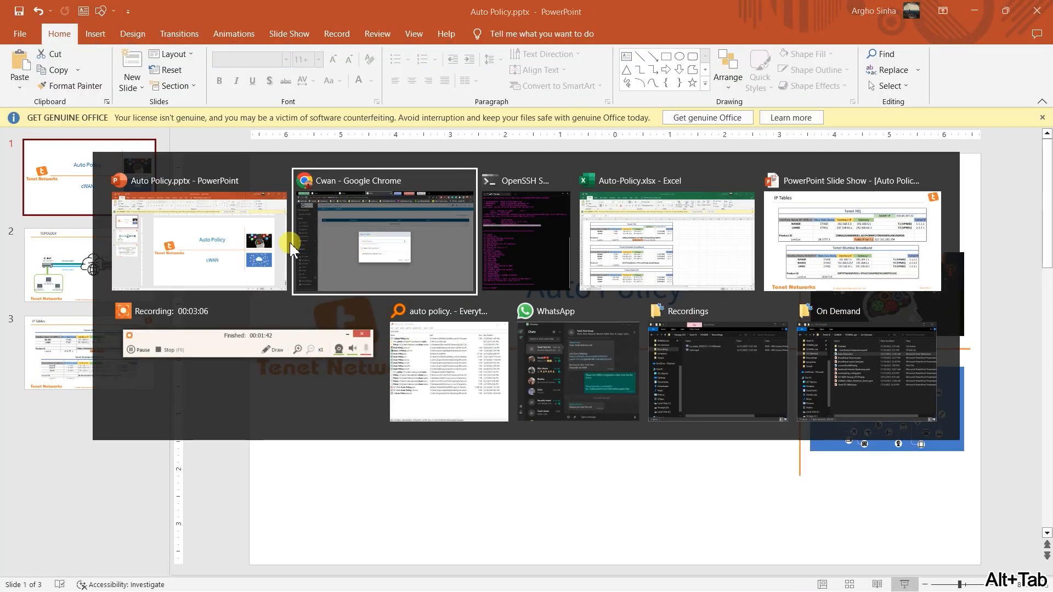
Switch to the SSH session and run option 8, List IPs, to examine the LAN/WAN interface addresses.
left_click(556, 236)
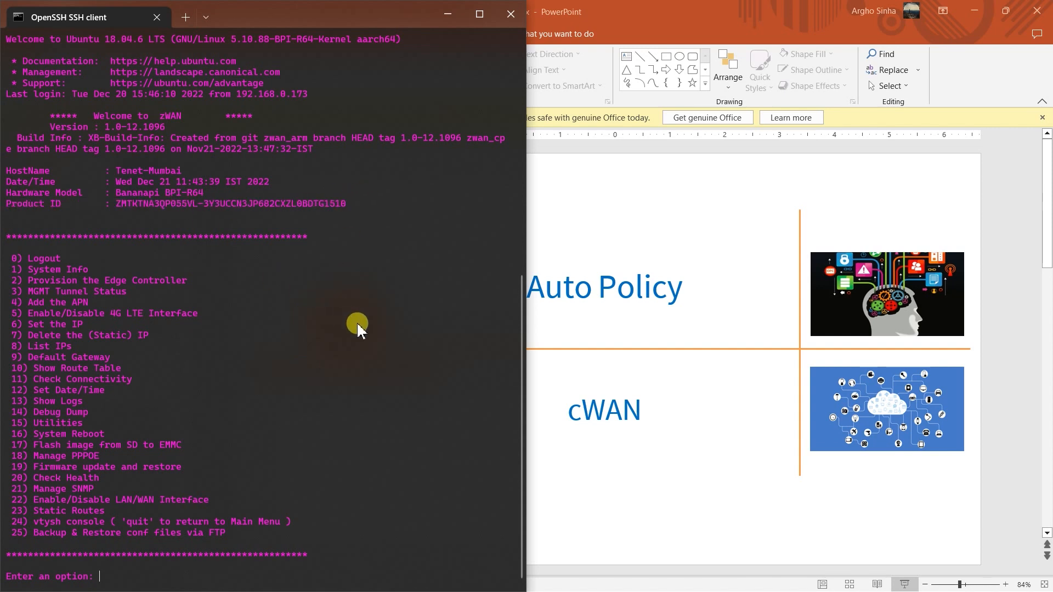
left_click_drag(77, 346, 3, 347)
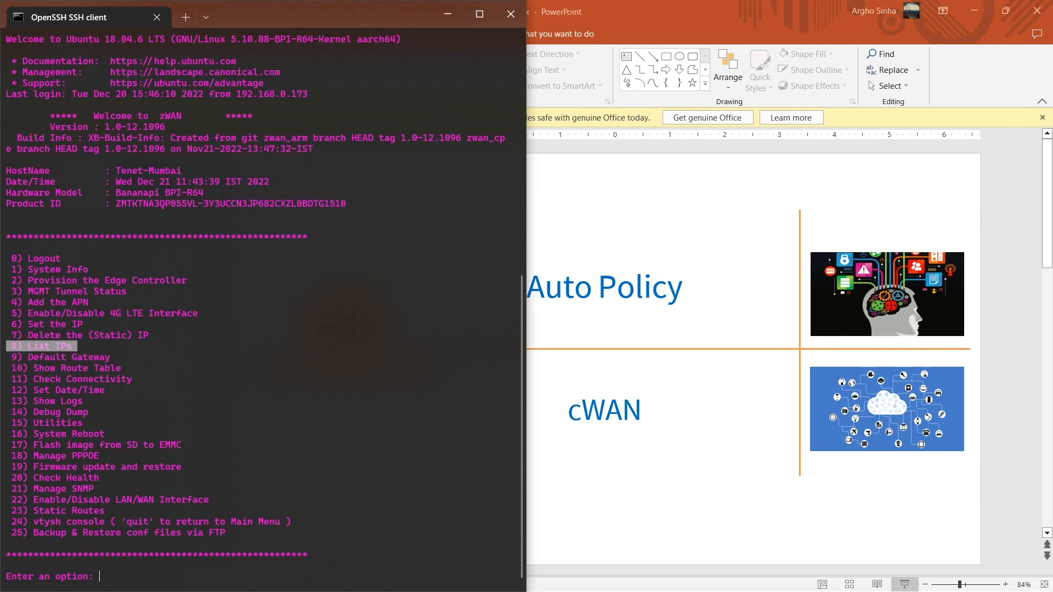
type("8")
key("Return")
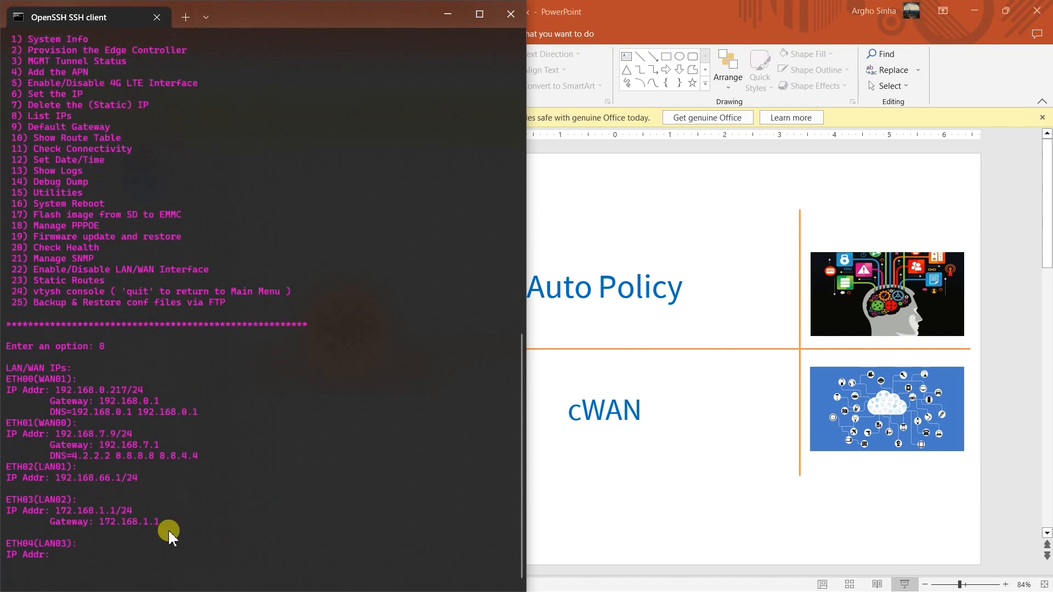
scroll(188, 209, "up", 2)
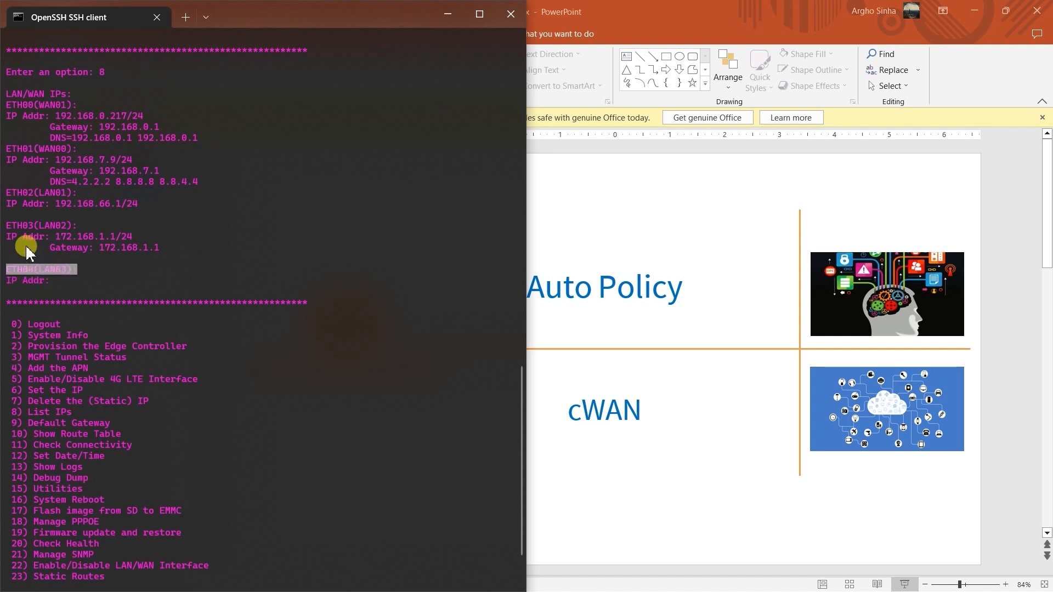
Switch to the Auto-Policy workbook and examine the Tenet HQ web UI interface names beside their meta data names.
left_click_drag(82, 224, 8, 226)
key("alt+Tab")
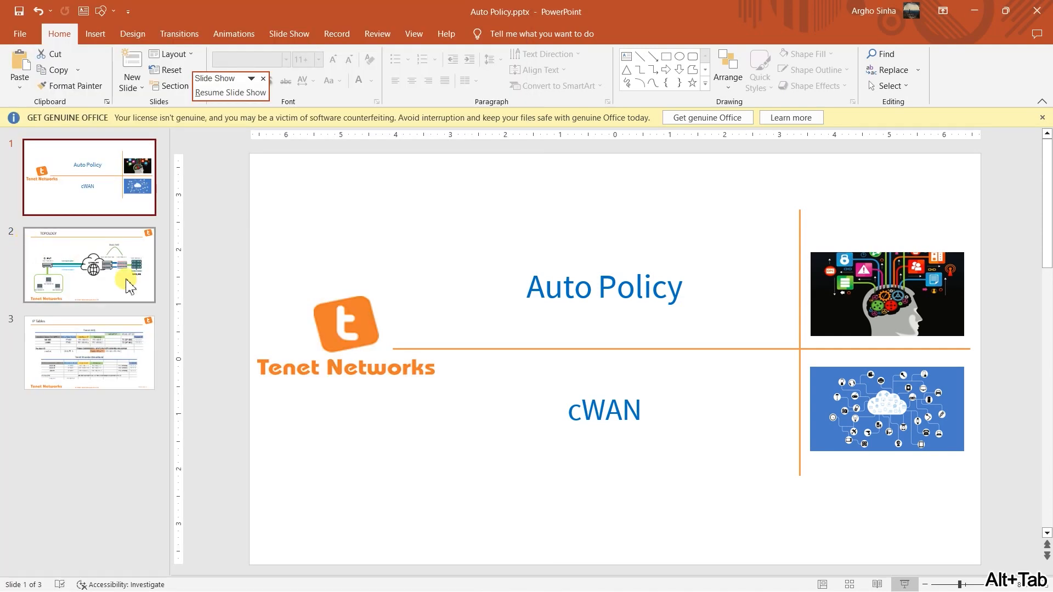
key("alt+Tab")
key("alt+Tab")
key("alt+Tab")
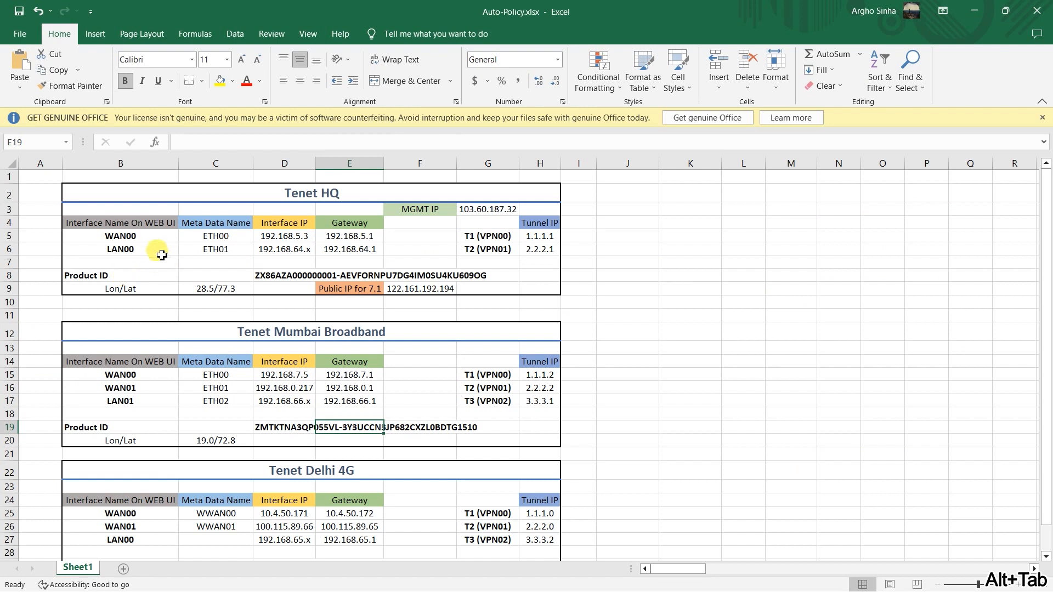
left_click(160, 236)
left_click(203, 242)
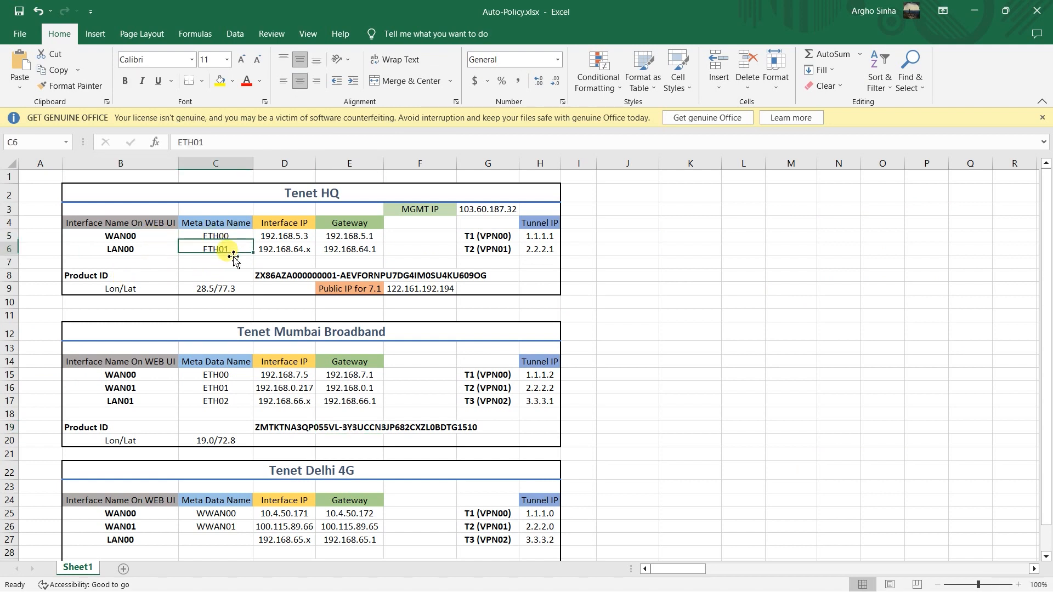
left_click(154, 235)
left_click(144, 250)
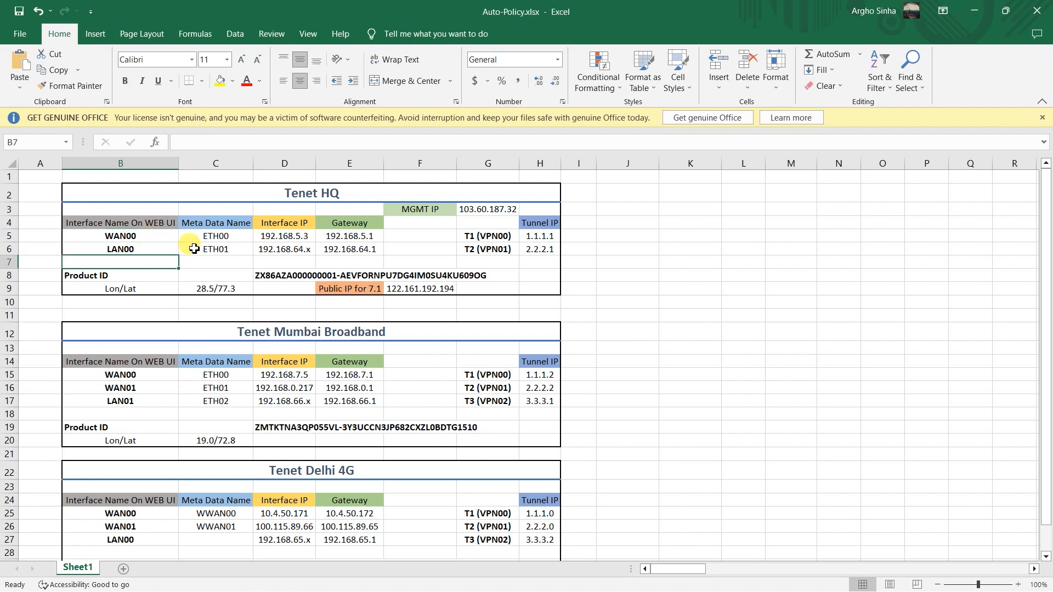
left_click(215, 238)
left_click(221, 249)
Compare the LAN/WAN IP list in the SSH session with the interface tables in the Auto-Policy workbook.
key("alt+Tab")
key("alt+Tab")
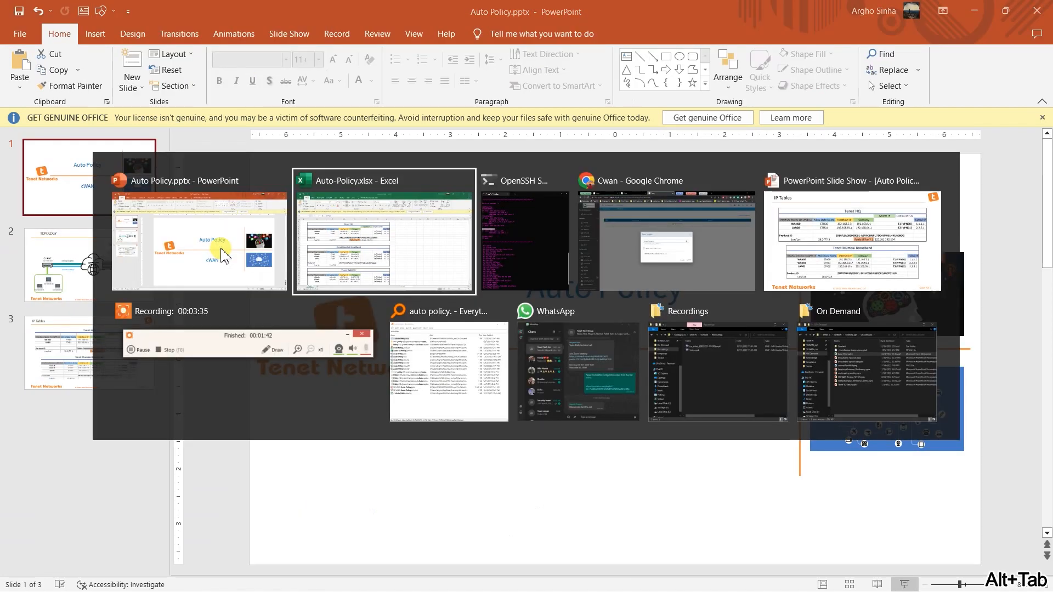
key("alt+Tab")
key("alt+Tab")
left_click_drag(70, 268, 2, 82)
left_click(171, 162)
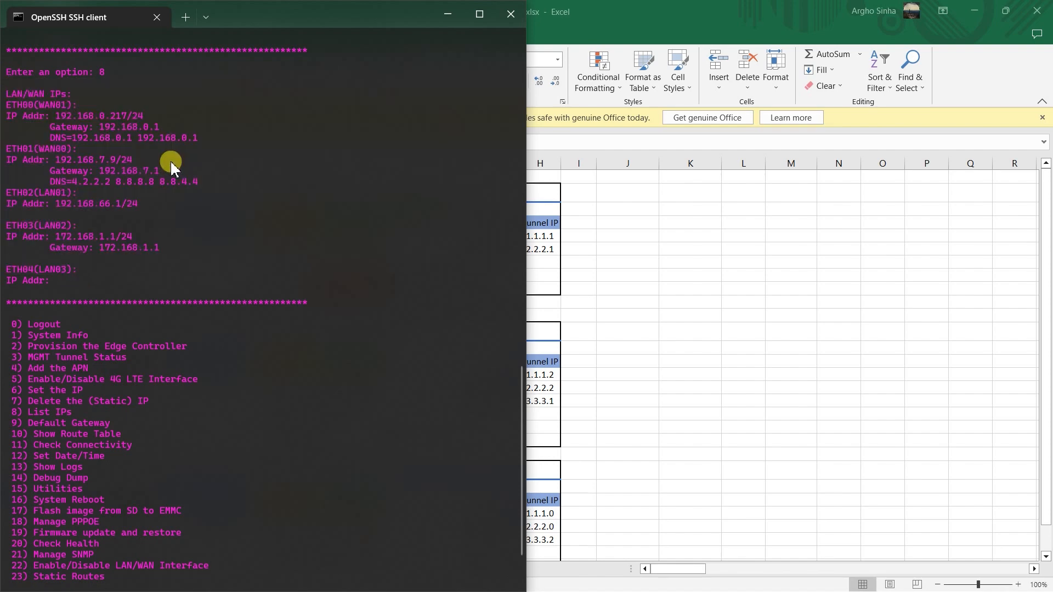
key("alt+Tab")
key("alt+Tab")
key("alt+Tab")
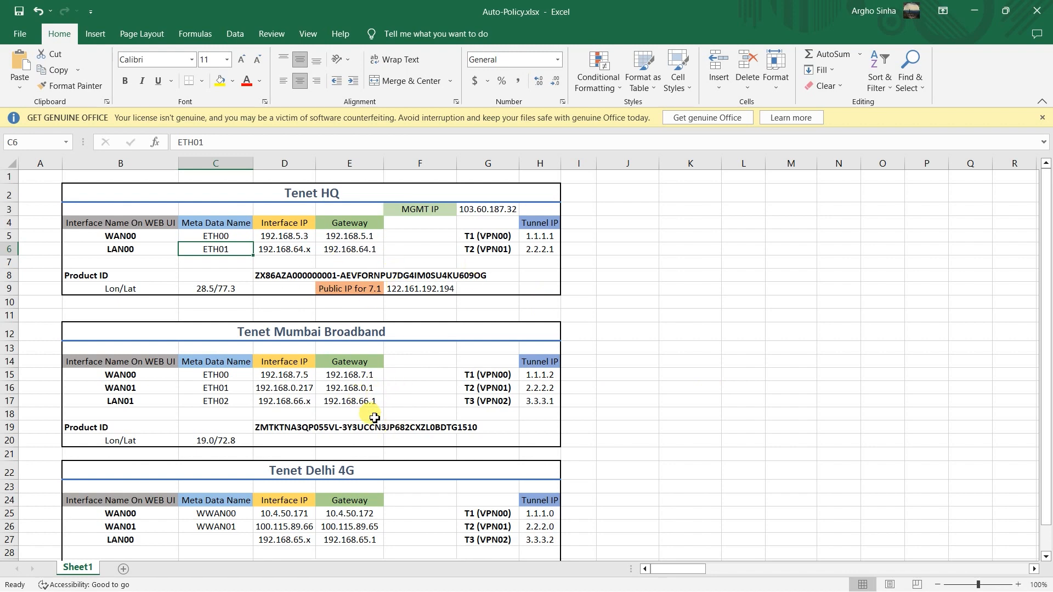
key("alt+Tab")
key("alt+Tab")
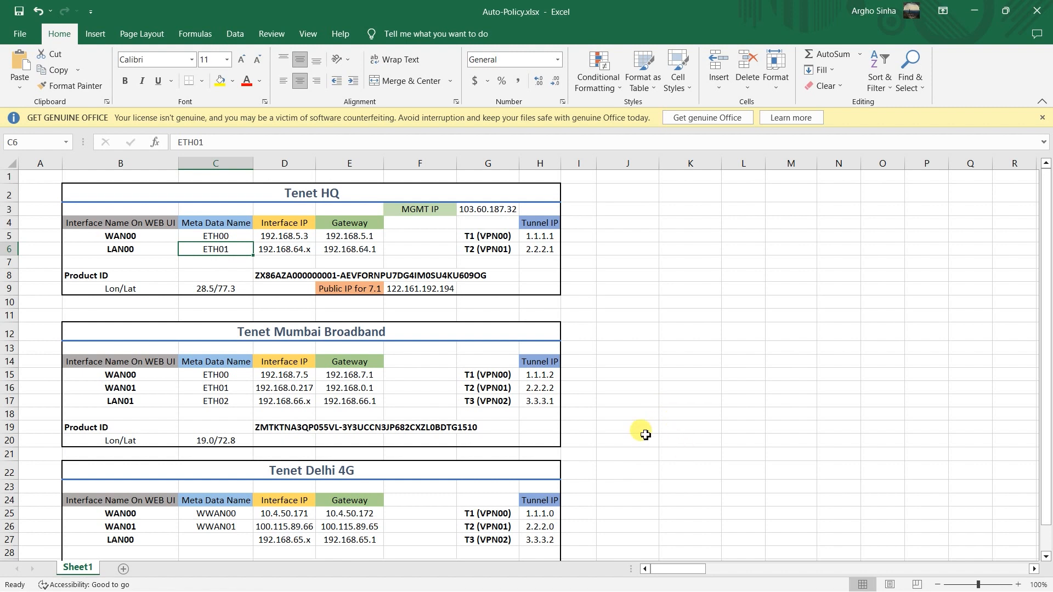
Switch to cWAN in Chrome, add ZMTKTNA3QP055VL_CWAN801_Metadata-Template.yml to the x86 template, and import both metadata templates.
key("alt+Tab")
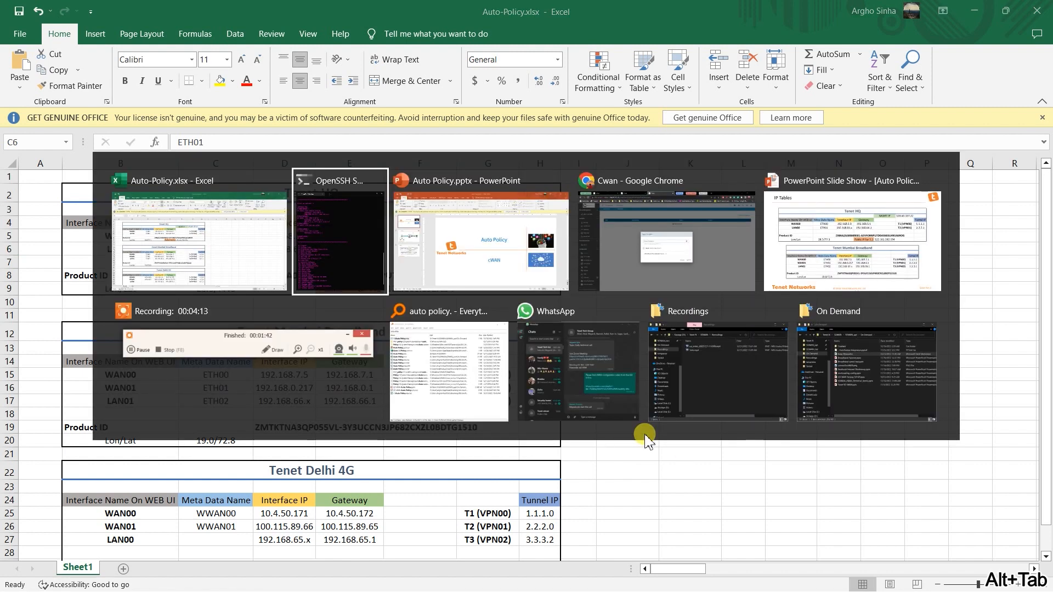
key("alt+Tab")
key("alt+Tab")
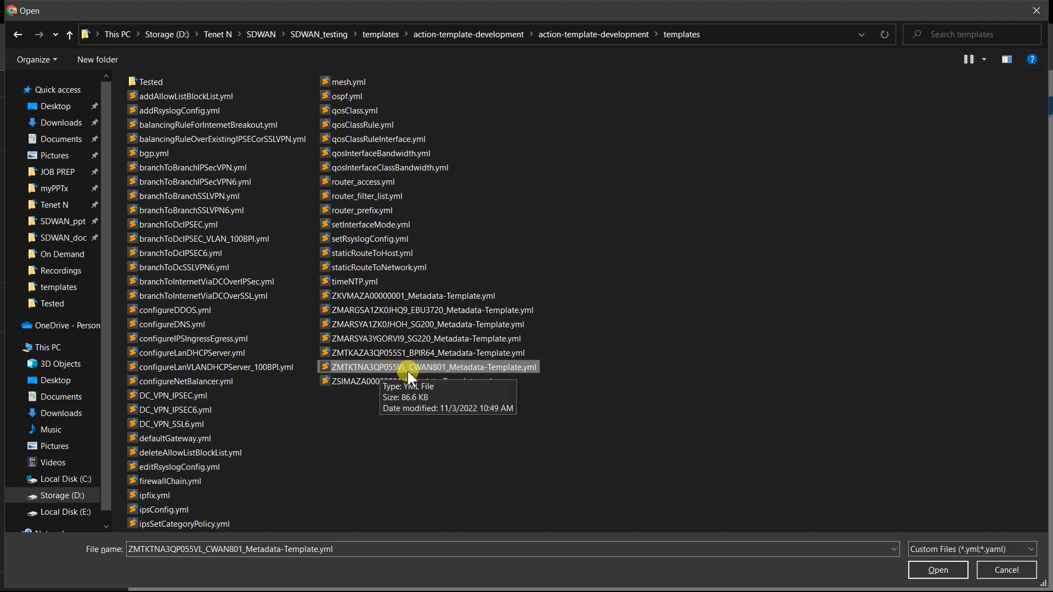
key("alt+Tab")
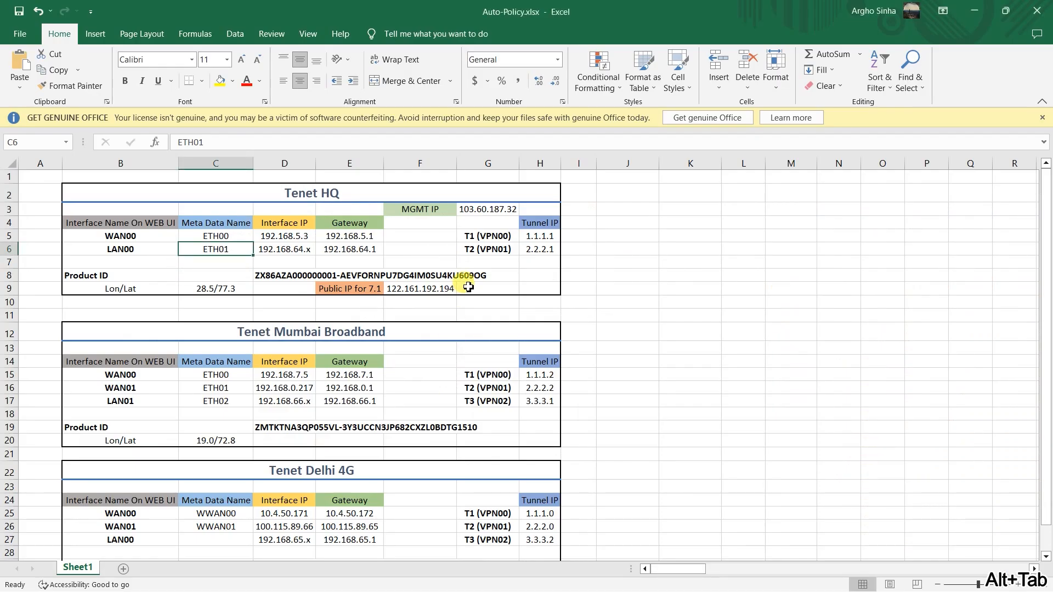
key("alt+Tab")
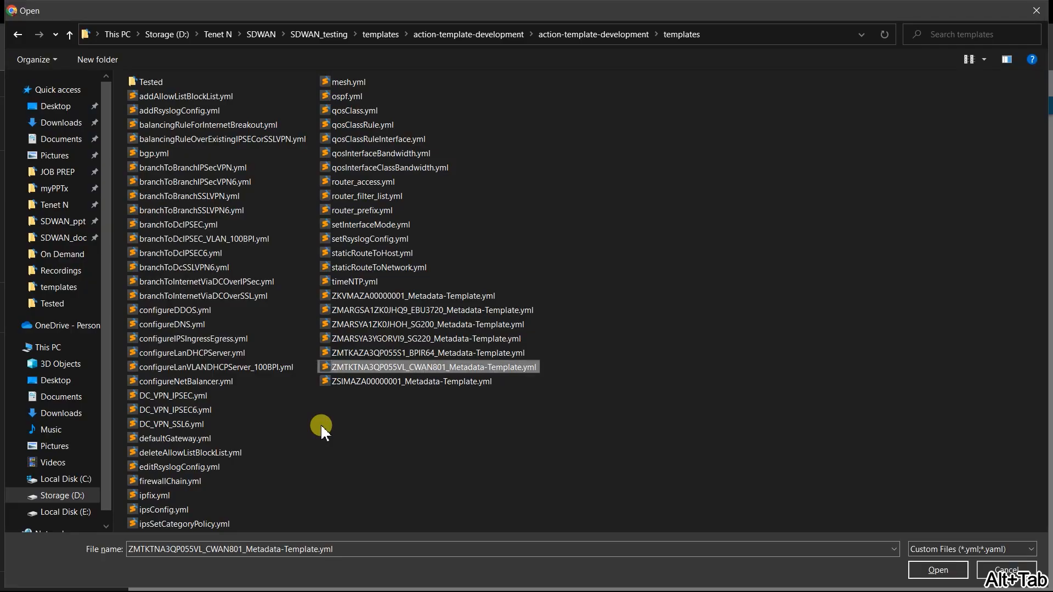
double_click(465, 367)
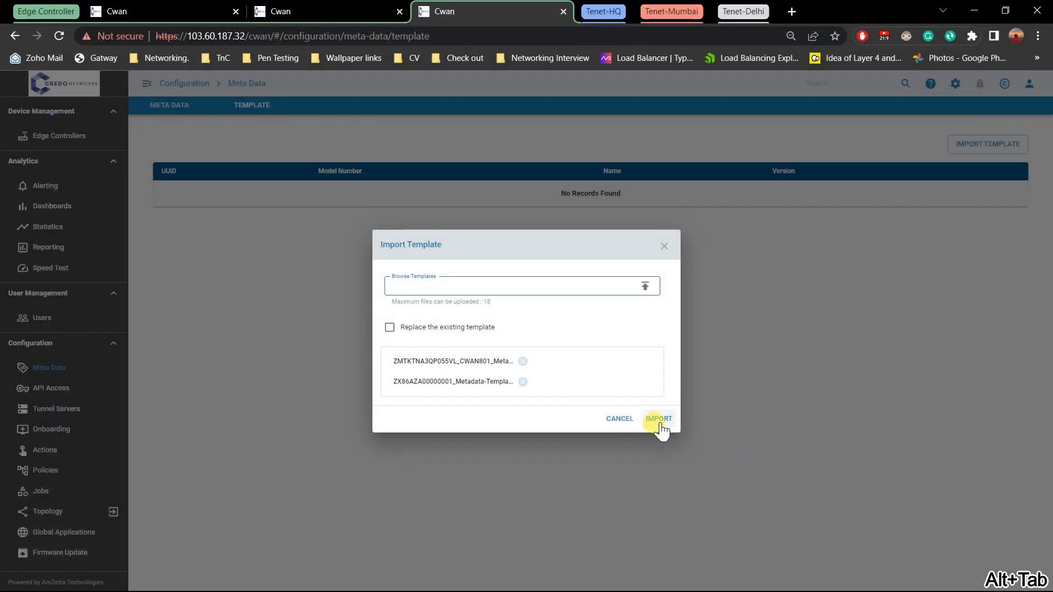
left_click(661, 424)
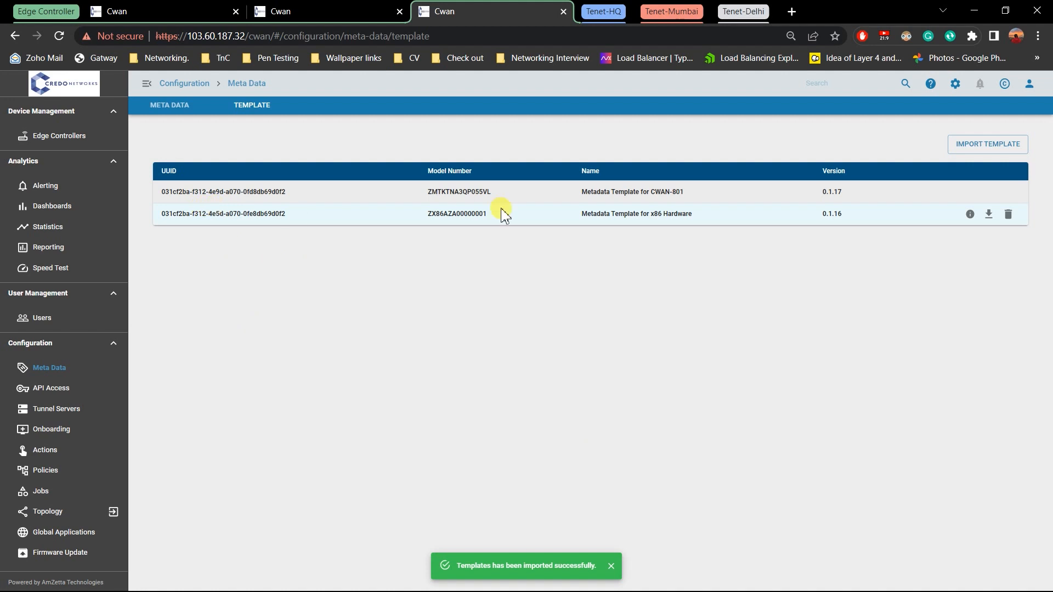
Review the model numbers of the imported x86 Hardware and CWAN-801 metadata templates.
left_click_drag(482, 214, 454, 214)
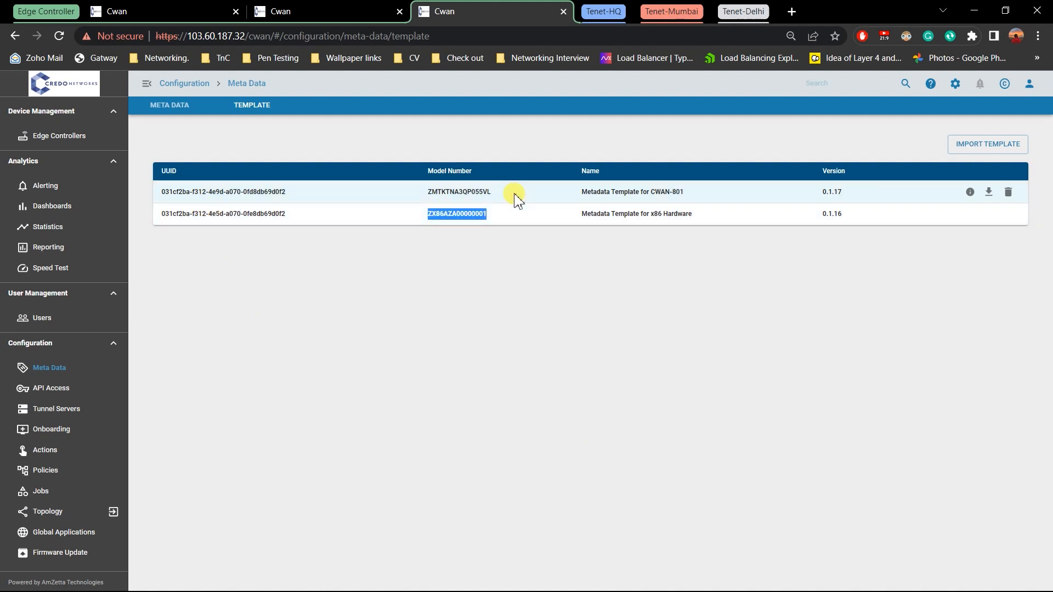
left_click_drag(503, 193, 423, 197)
left_click(390, 329)
Start a new meta data record with model number ZX86AZA00000001, checking it against the Tenet HQ product ID in the workbook.
left_click(179, 107)
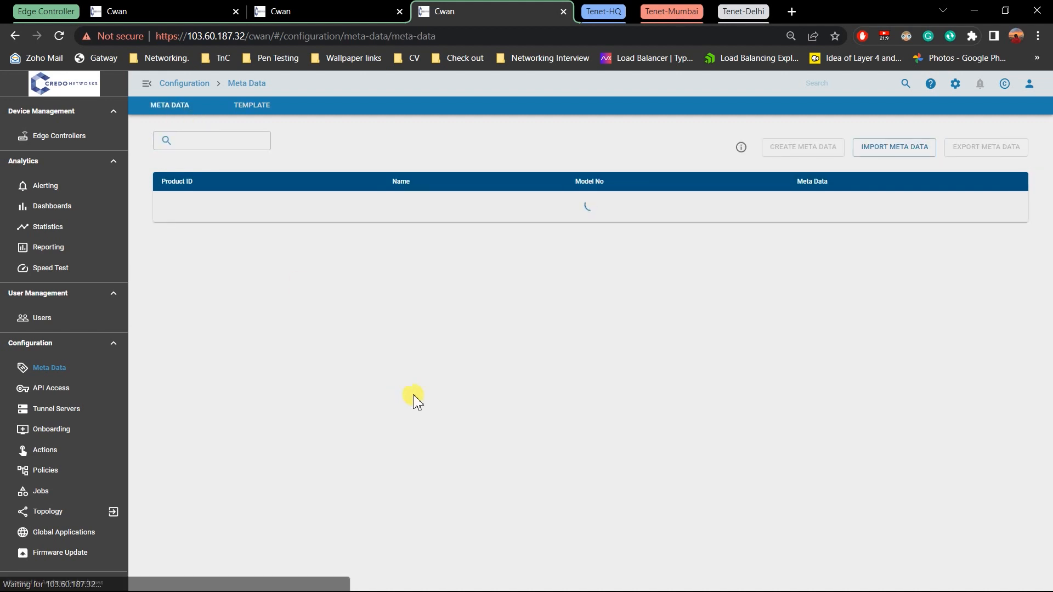
left_click(806, 147)
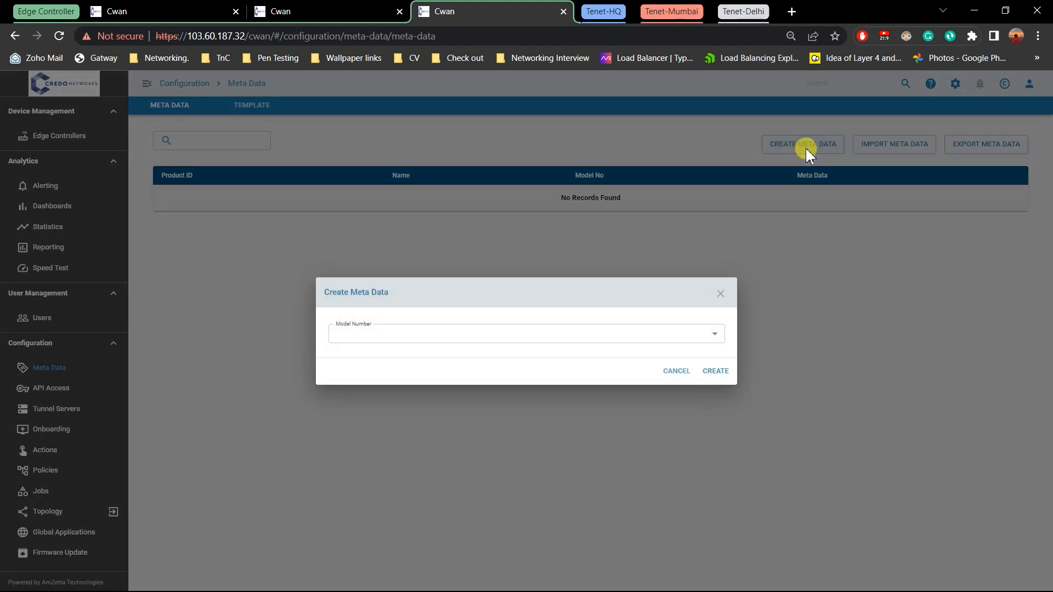
left_click(405, 336)
key("alt+Tab")
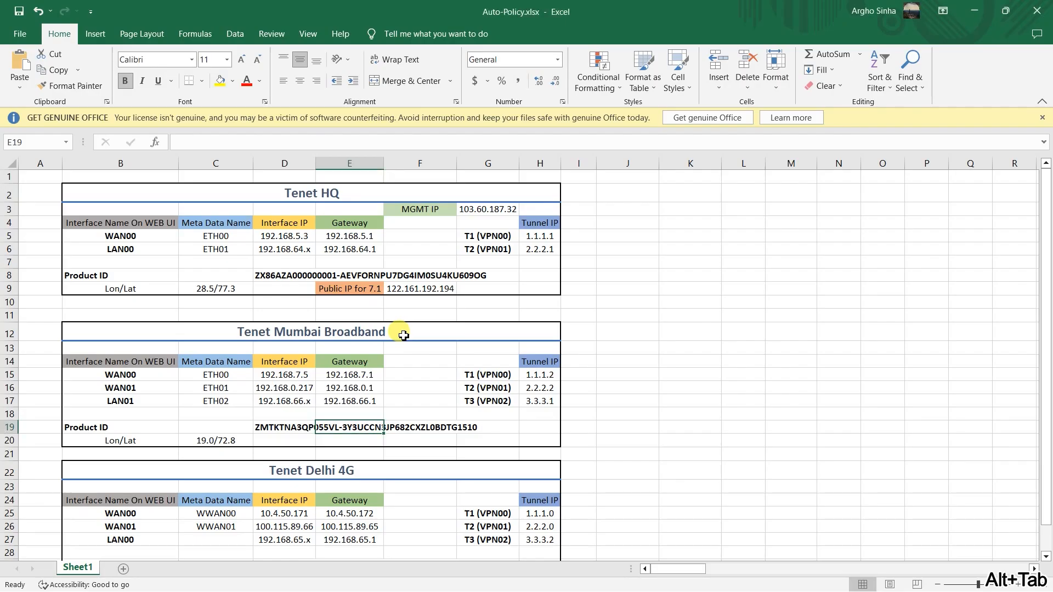
left_click(301, 274)
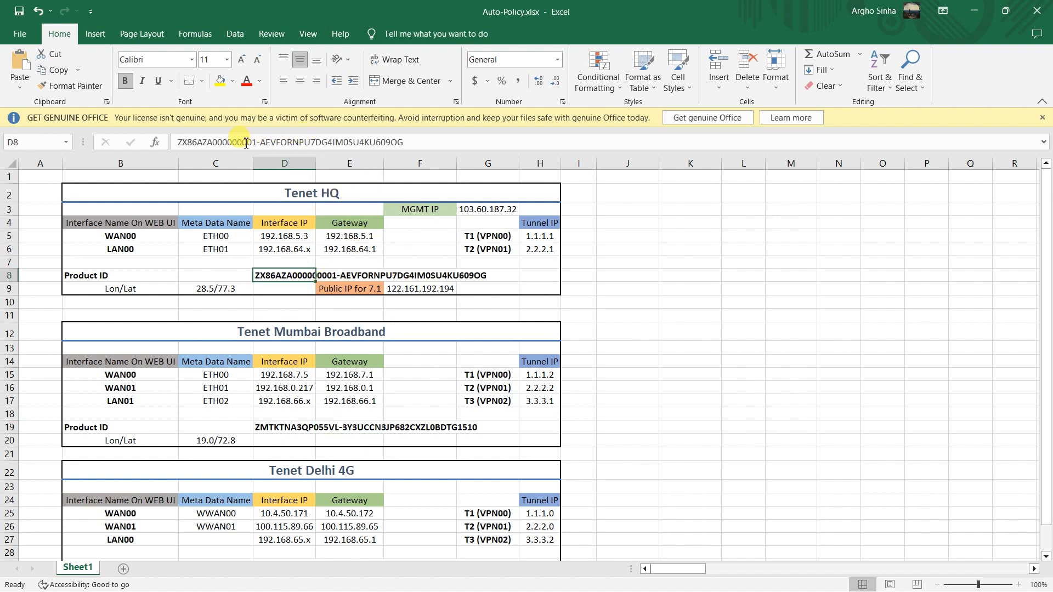
key("alt+Tab")
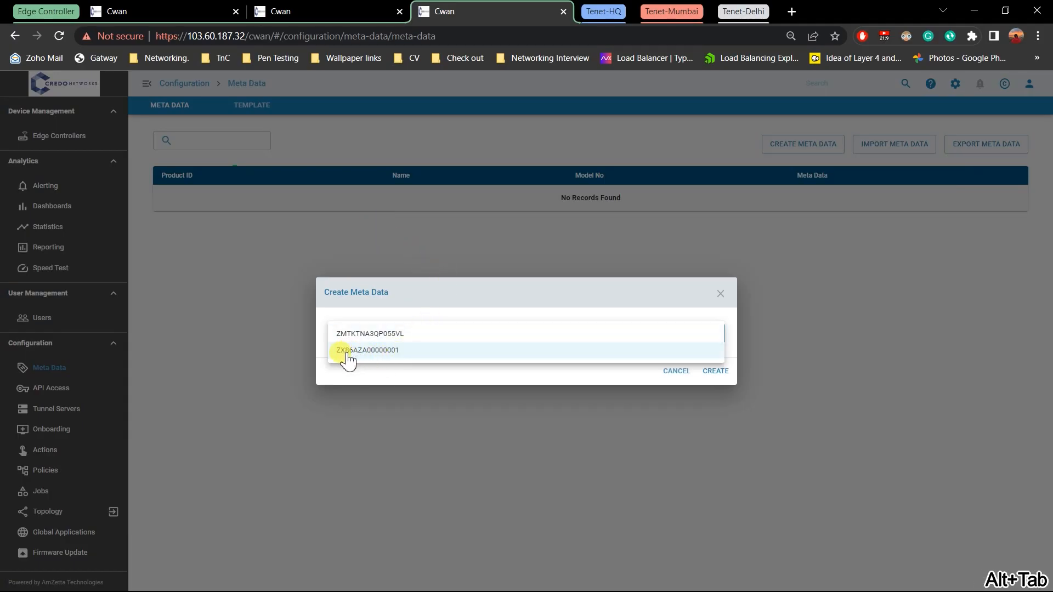
left_click(422, 355)
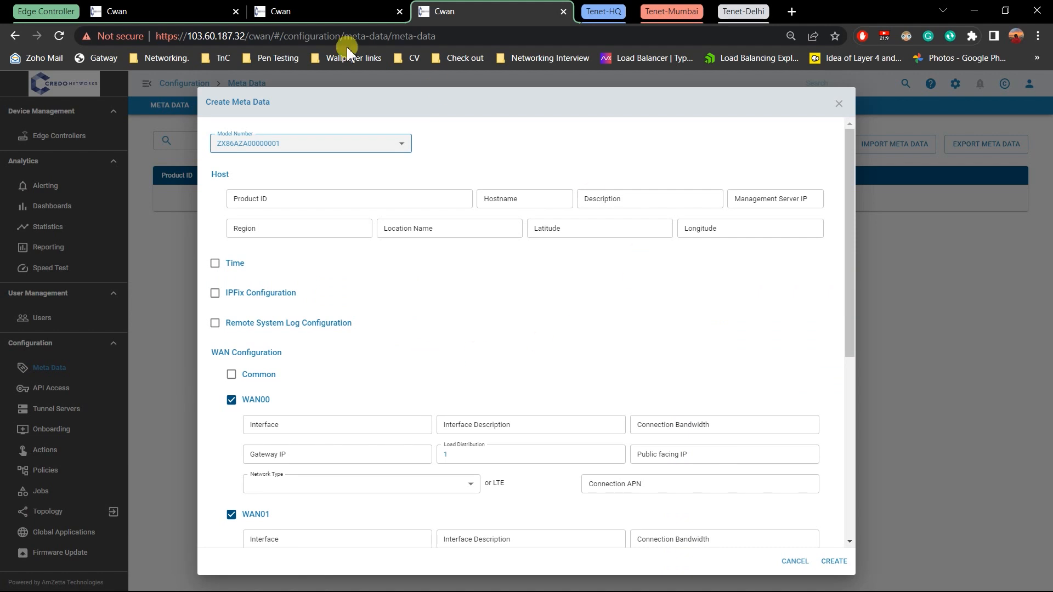
Copy the full Tenet HQ product ID from the Excel workbook into the Product ID field of the Create Meta Data form.
scroll(554, 387, "down", 3)
scroll(554, 386, "down", 1)
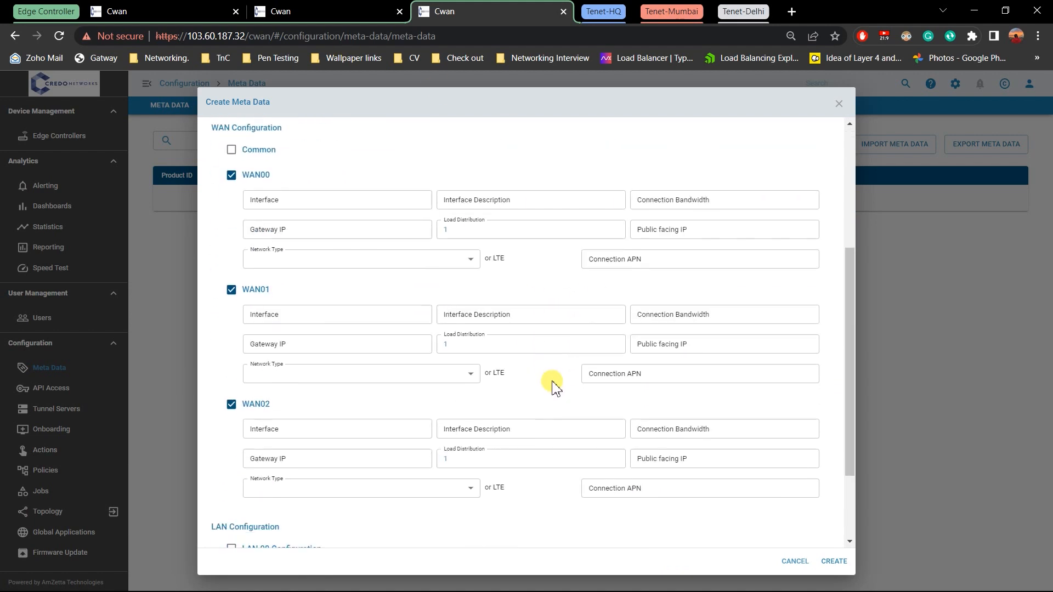
scroll(554, 387, "up", 5)
key("alt+Tab")
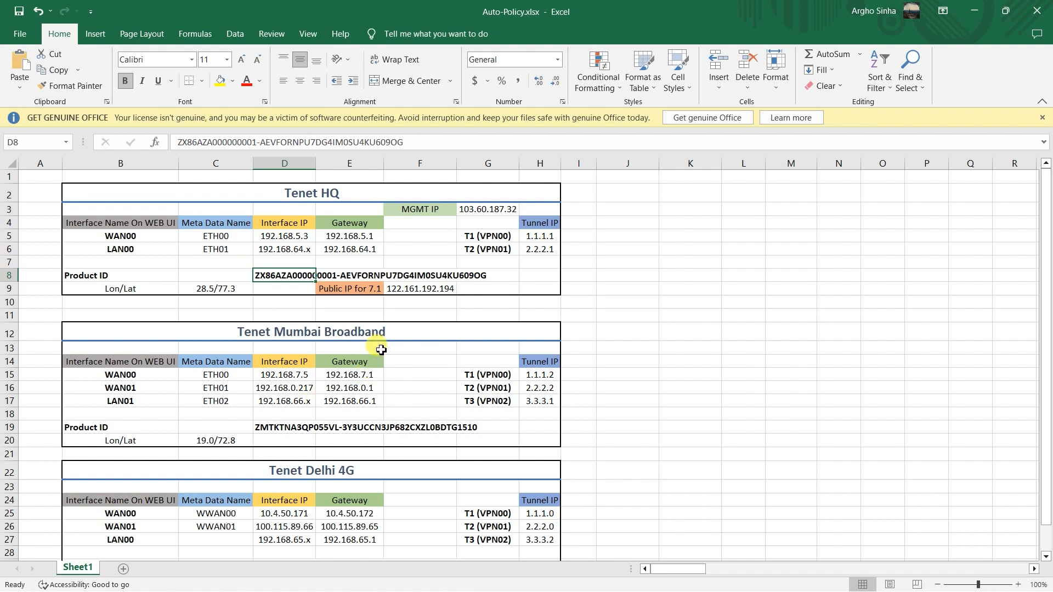
left_click(418, 141)
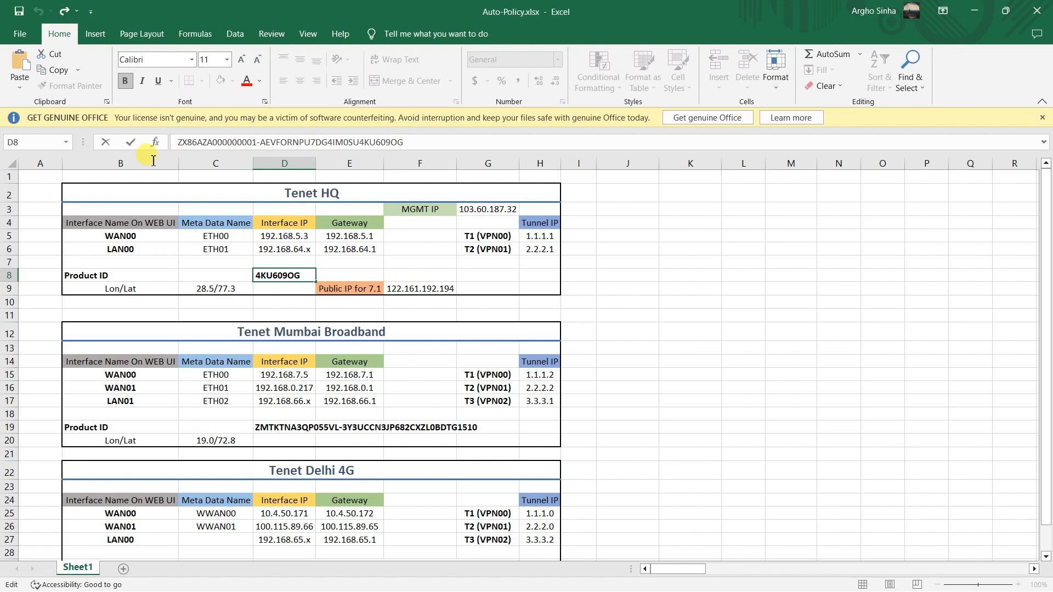
left_click(171, 142, "shift")
key("ctrl+c")
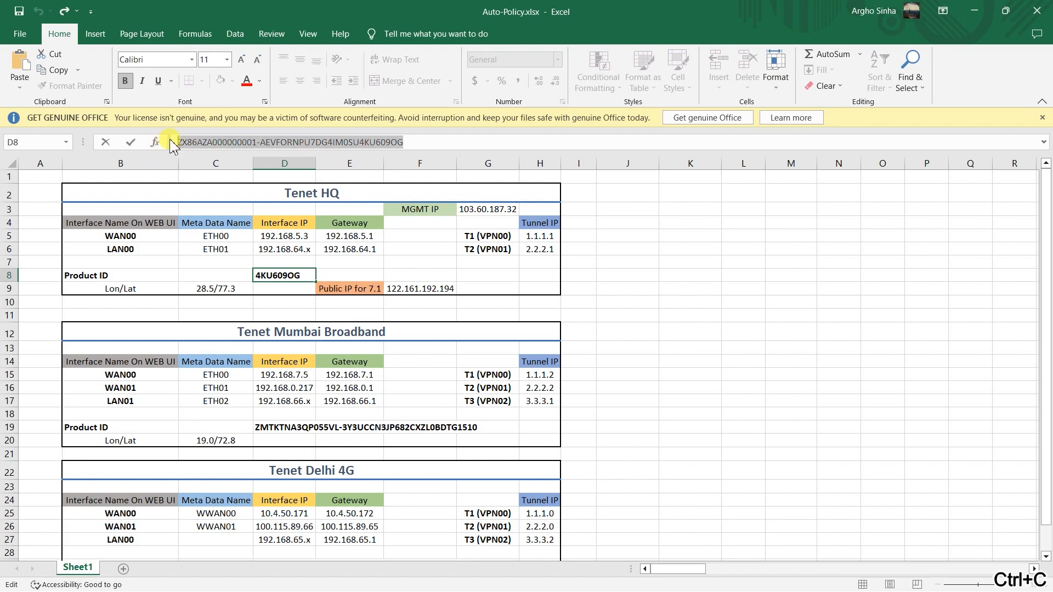
key("alt+Tab")
left_click(405, 203)
key("ctrl+v")
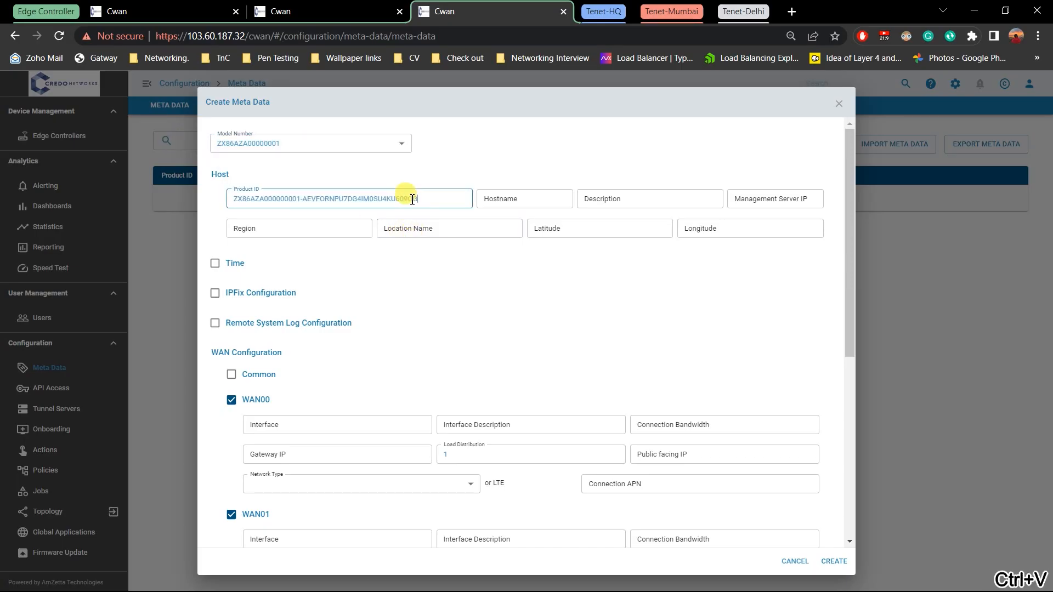
Enter Tenet-HQ as both the hostname and the description of the host.
left_click(540, 202)
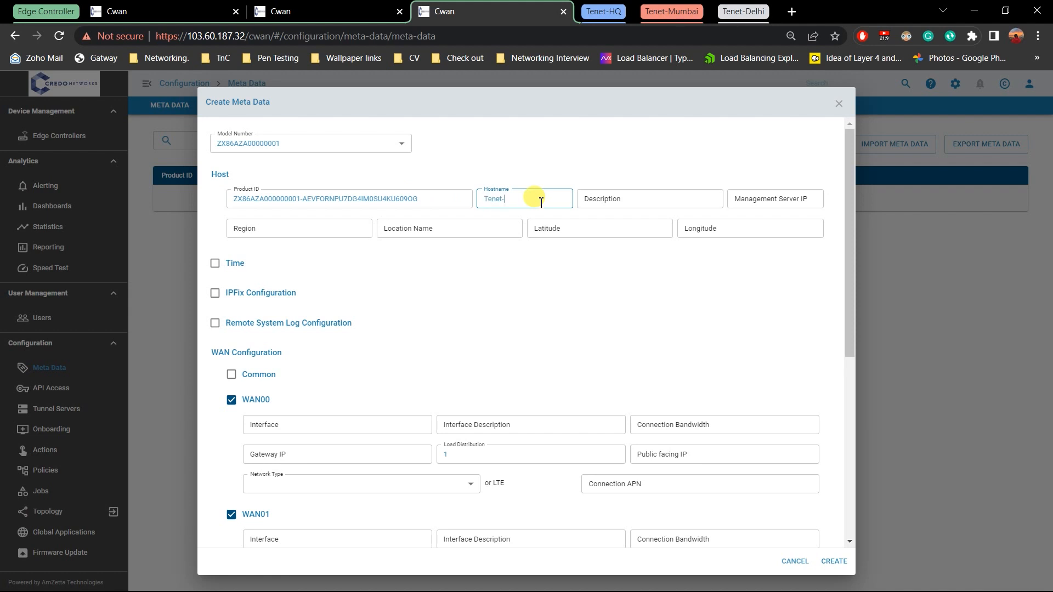
key("ctrl+a")
key("ctrl+c")
key("Tab")
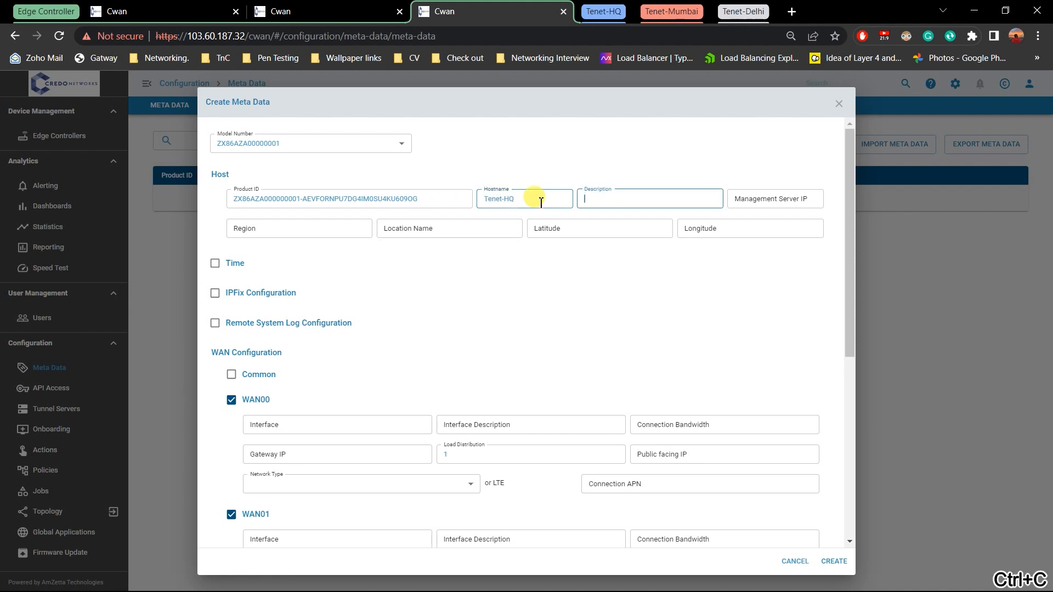
key("ctrl+v")
key("Tab")
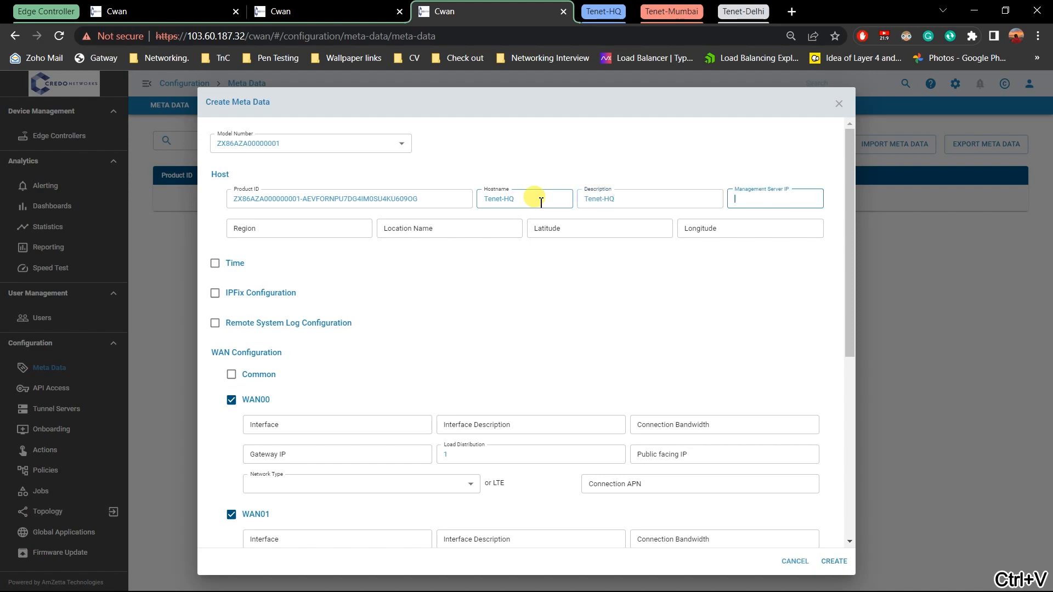
Copy the MGMT IP 103.60.187.32 from the workbook into the host's Management Server IP field.
key("alt+Tab")
left_click(496, 209)
key("ctrl+c")
key("alt+Tab")
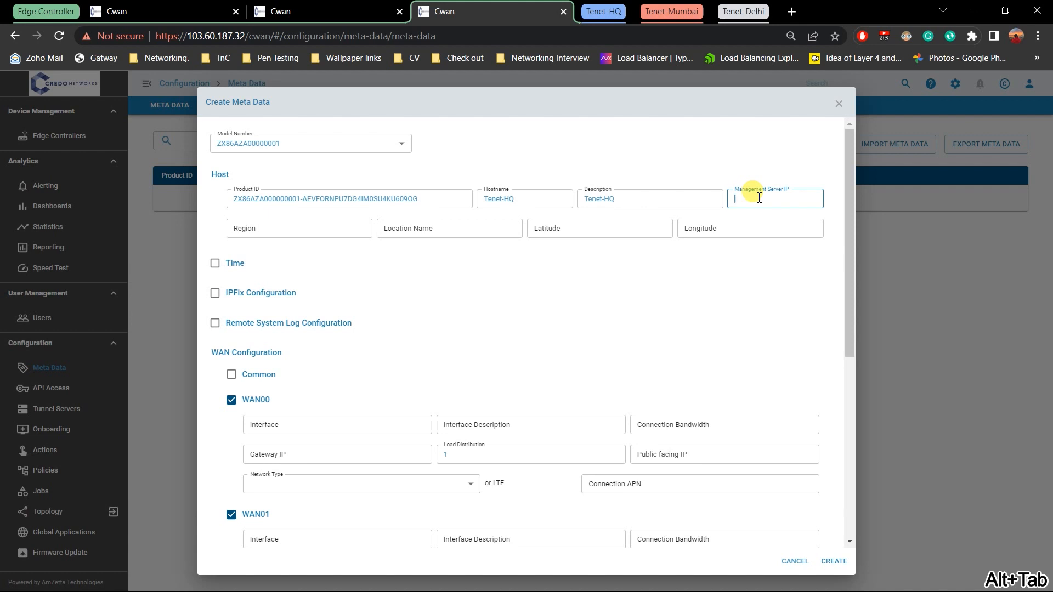
key("ctrl+v")
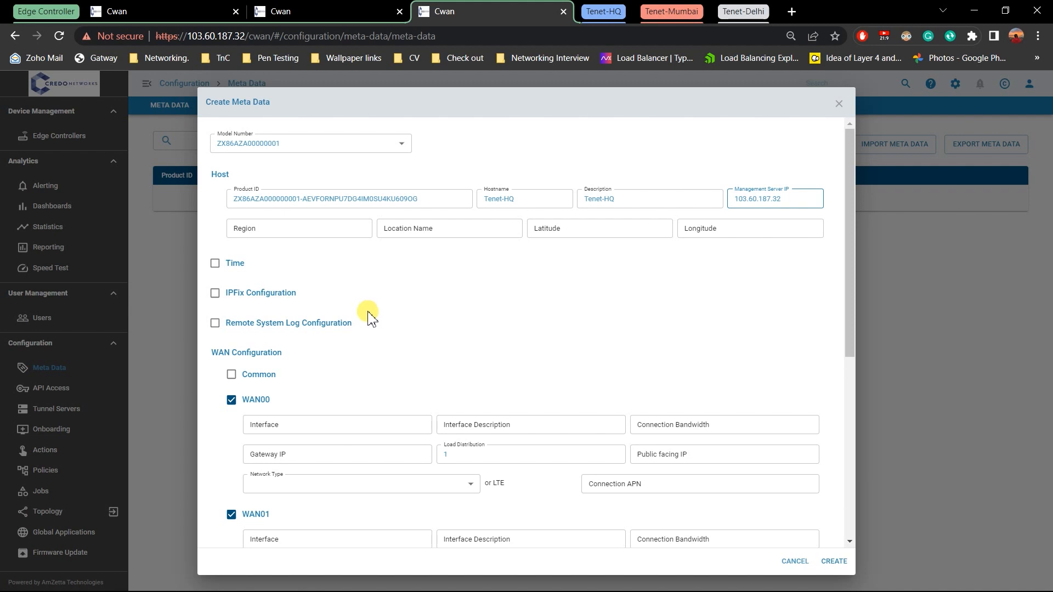
Check the edge controllers list in the other cWAN page and return to the Create Meta Data form.
left_click(189, 6)
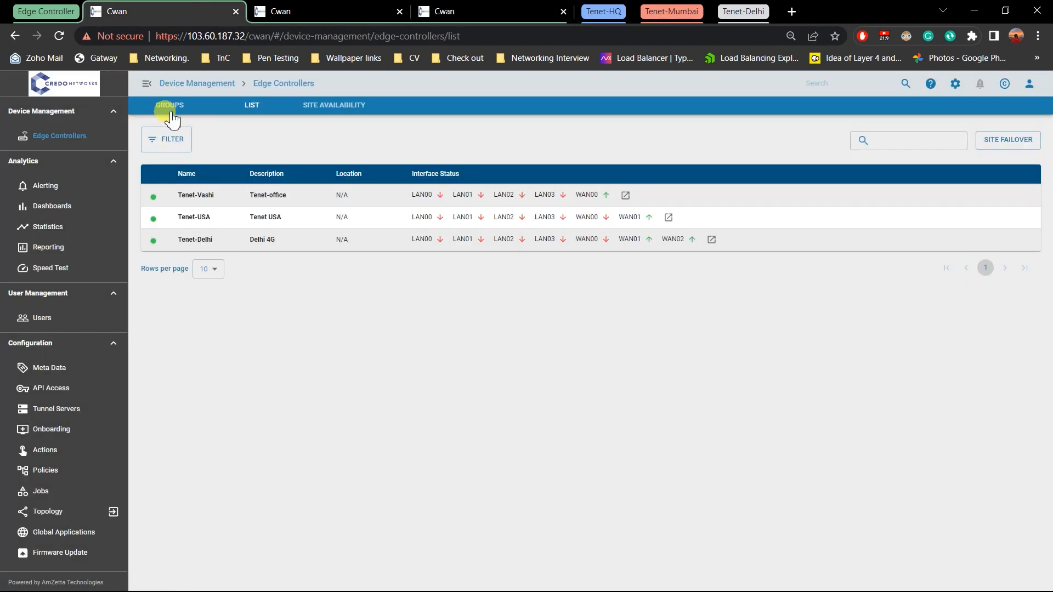
key("alt+Tab")
key("alt+Tab")
left_click(362, 8)
left_click(475, 7)
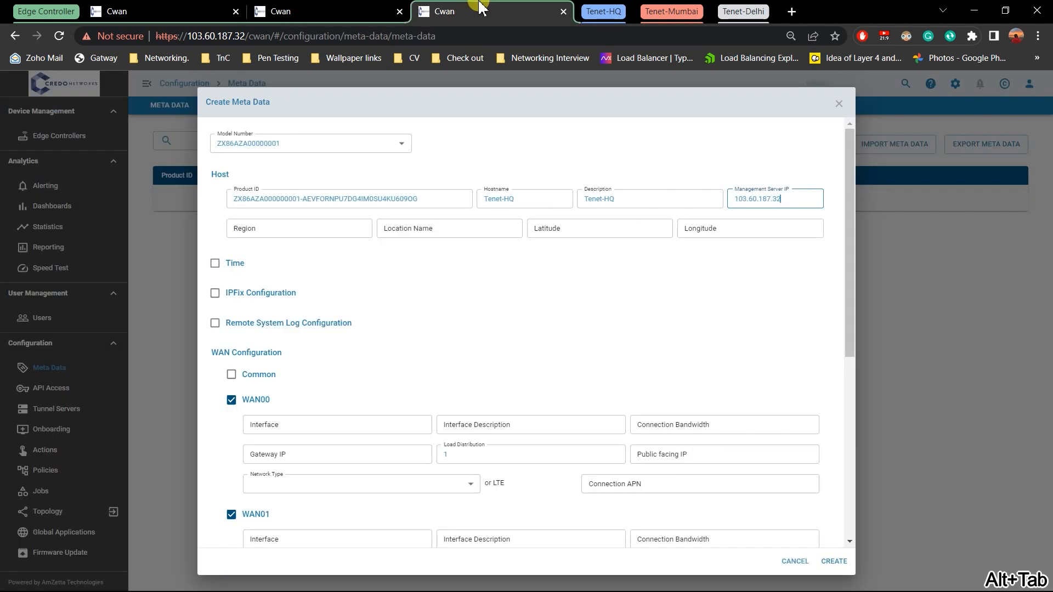
Set the host's region to Noida.
left_click(343, 231)
key("alt+Tab")
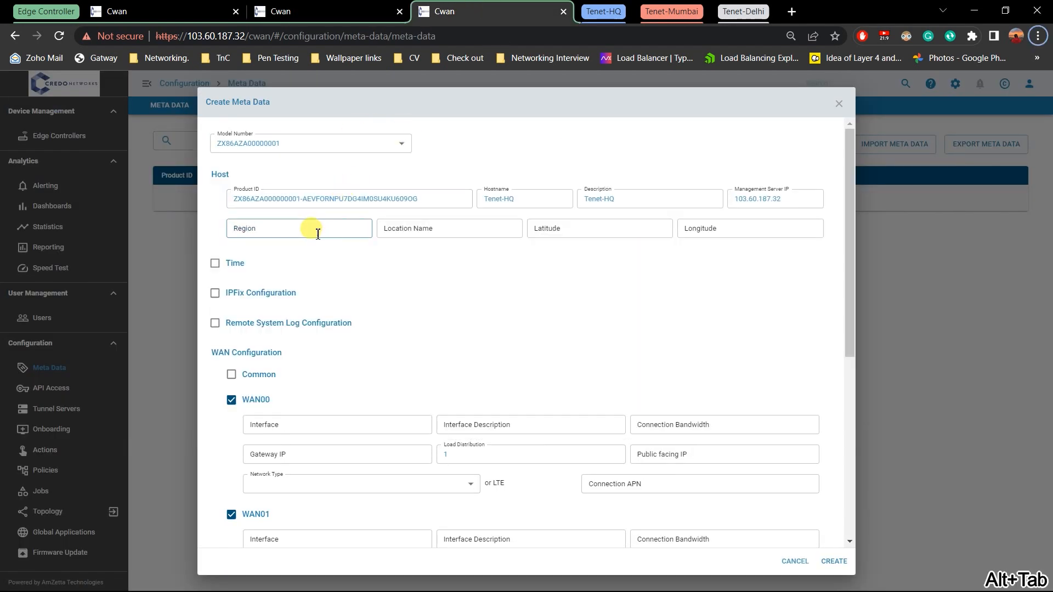
left_click(317, 234)
type("Noida")
key("Tab")
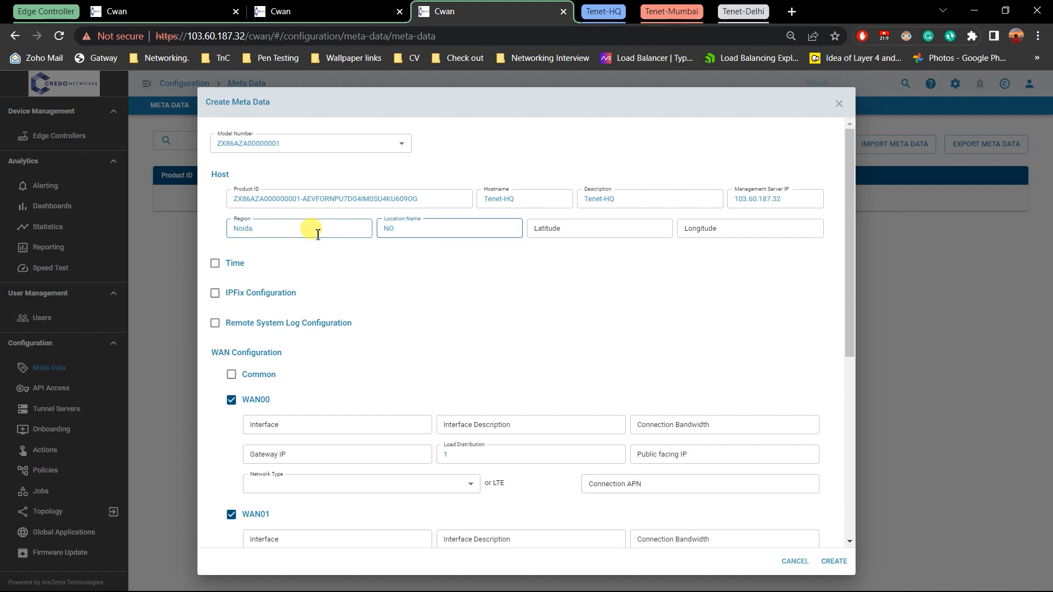
Complete the host's location with location name Noida, latitude 28.5 and longitude 77.3 from the workbook.
key("Tab")
key("alt+Tab")
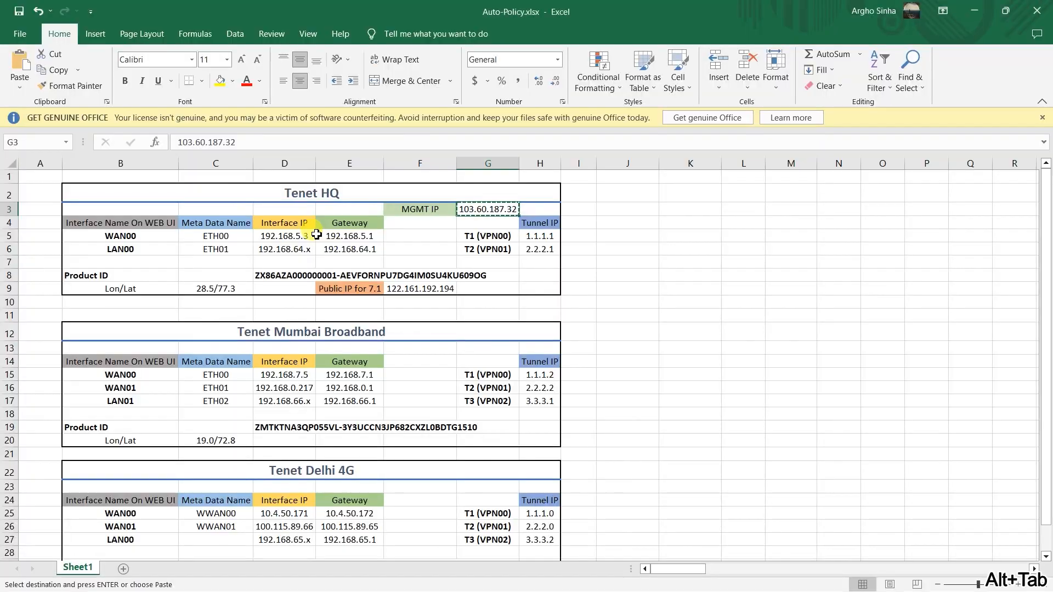
left_click(231, 288)
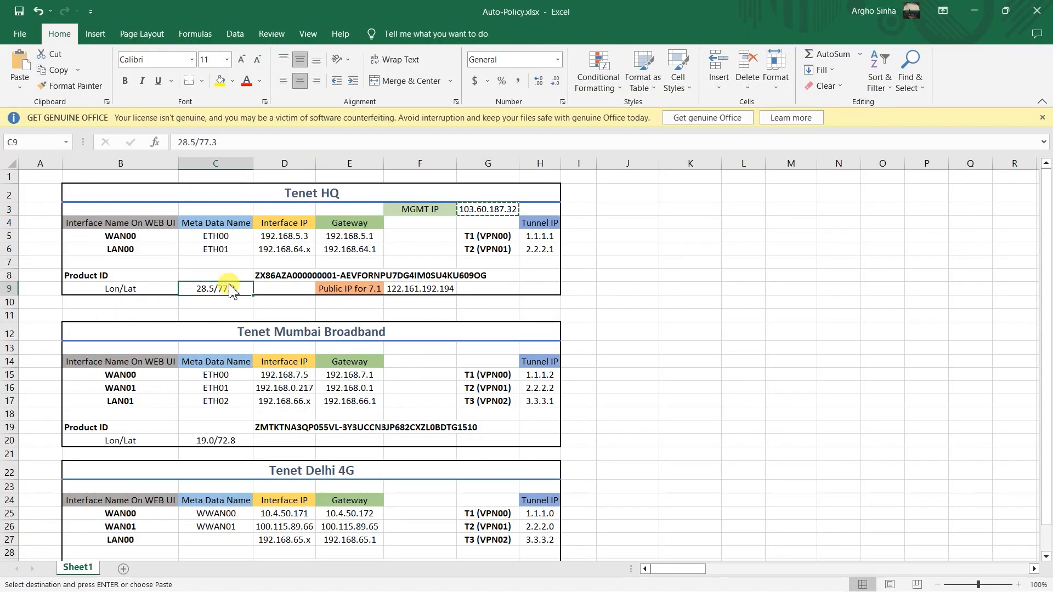
key("alt+Tab")
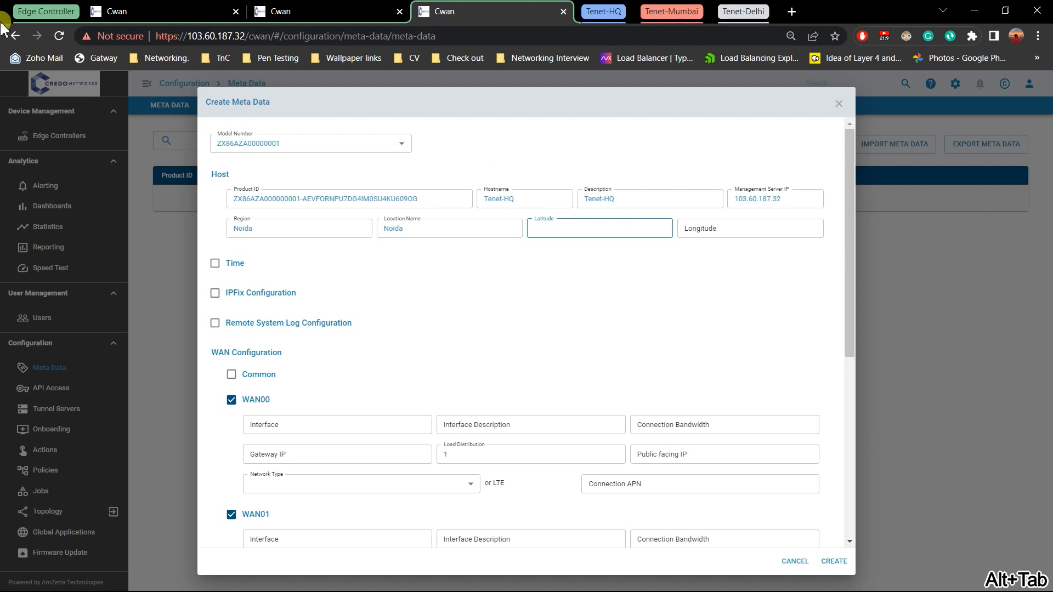
type("28")
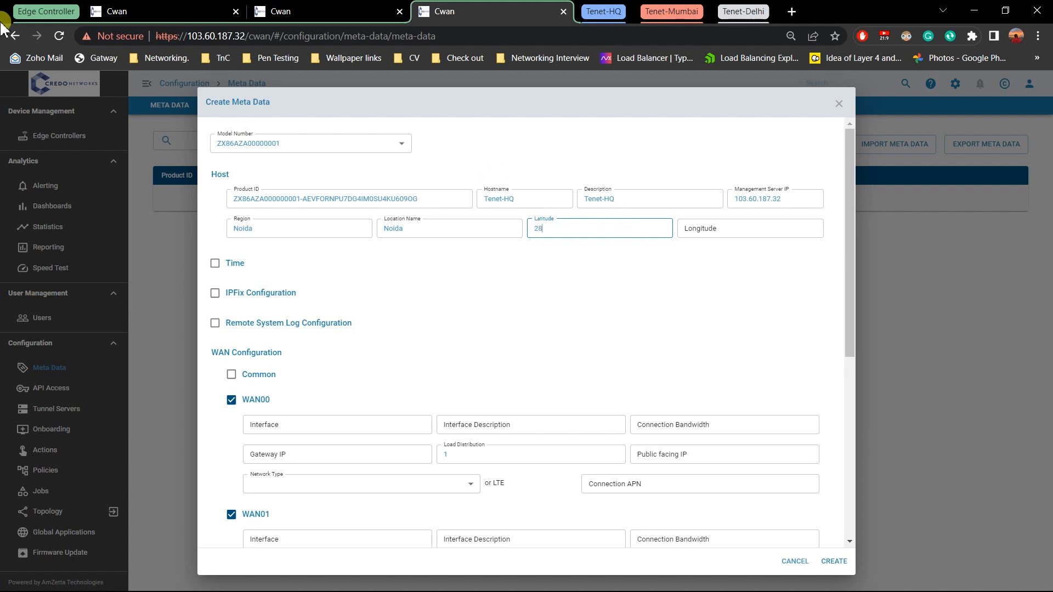
key("Tab")
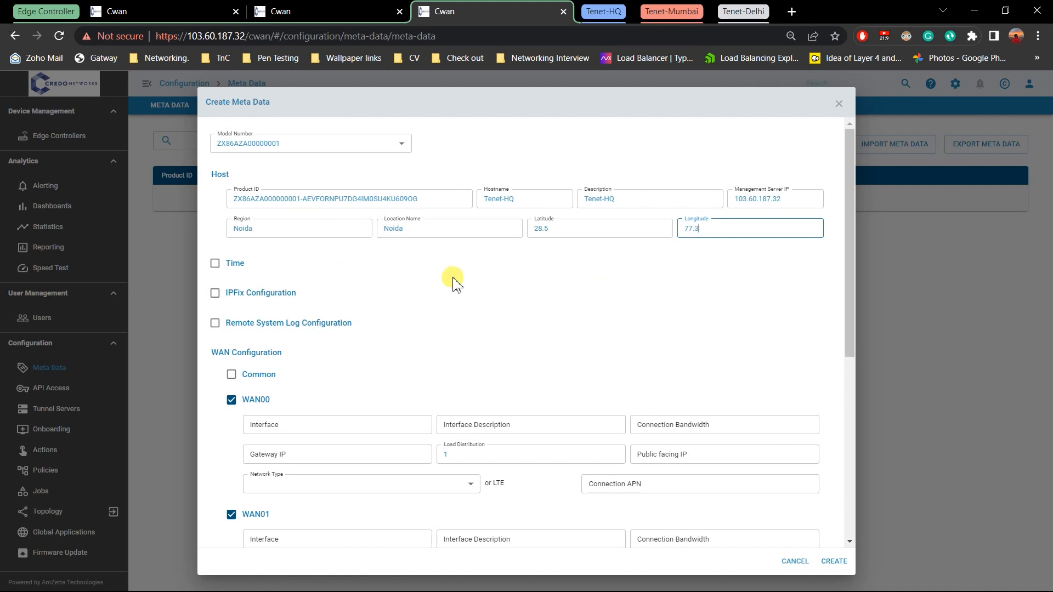
Check the Tenet HQ WAN row in the workbook and disable WAN01 and WAN02 in the WAN configuration.
scroll(456, 280, "down", 2)
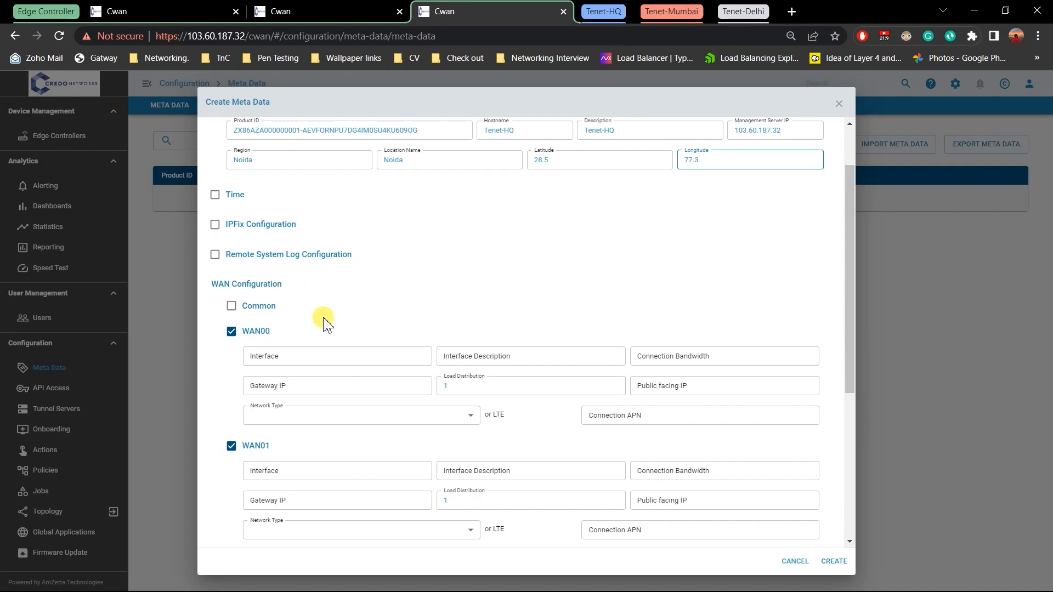
scroll(326, 321, "down", 4)
key("alt+Tab")
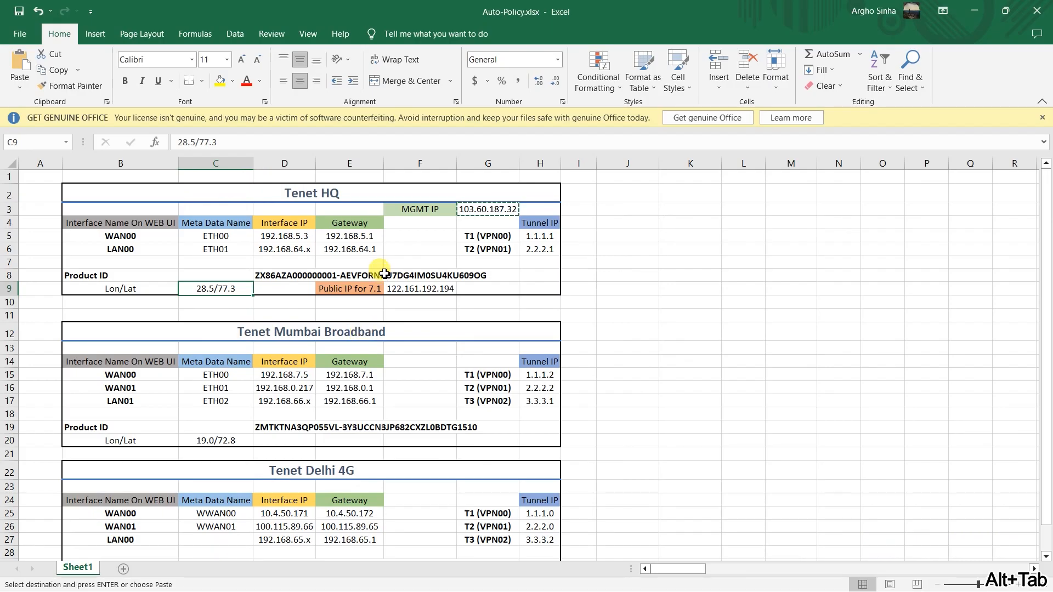
left_click(8, 236)
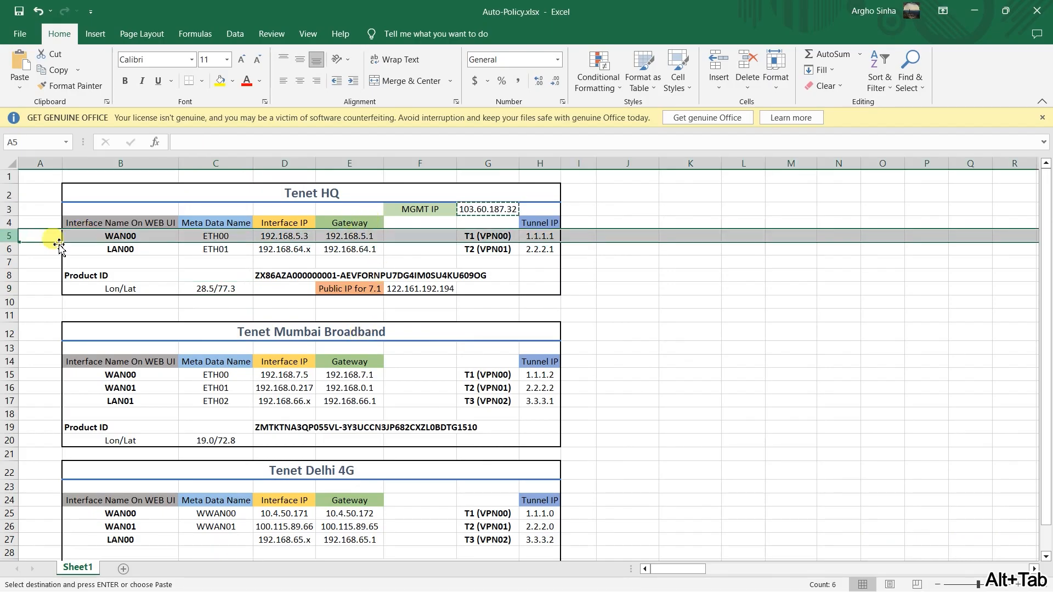
key("alt+Tab")
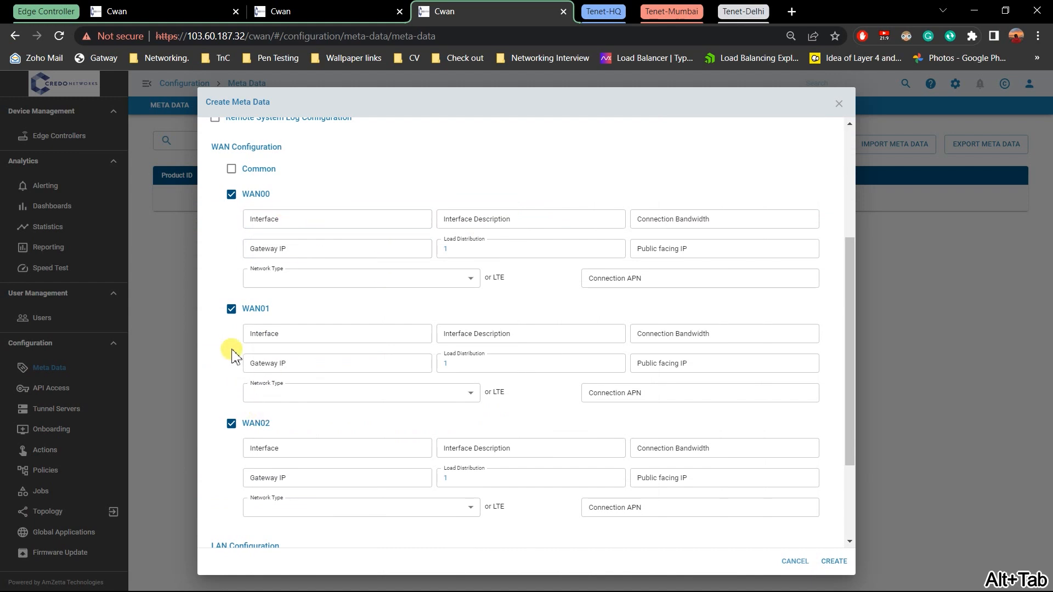
left_click(231, 309)
left_click(232, 334)
Copy the Tenet HQ WAN00 meta data name ETH00 from the workbook into WAN00's Interface field.
left_click(299, 266)
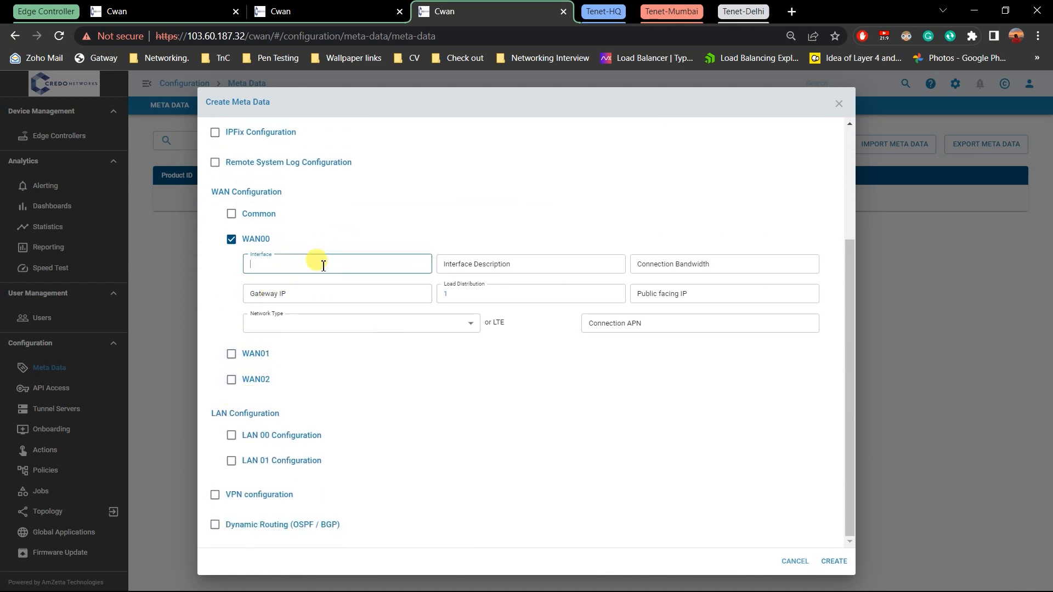
key("alt+Tab")
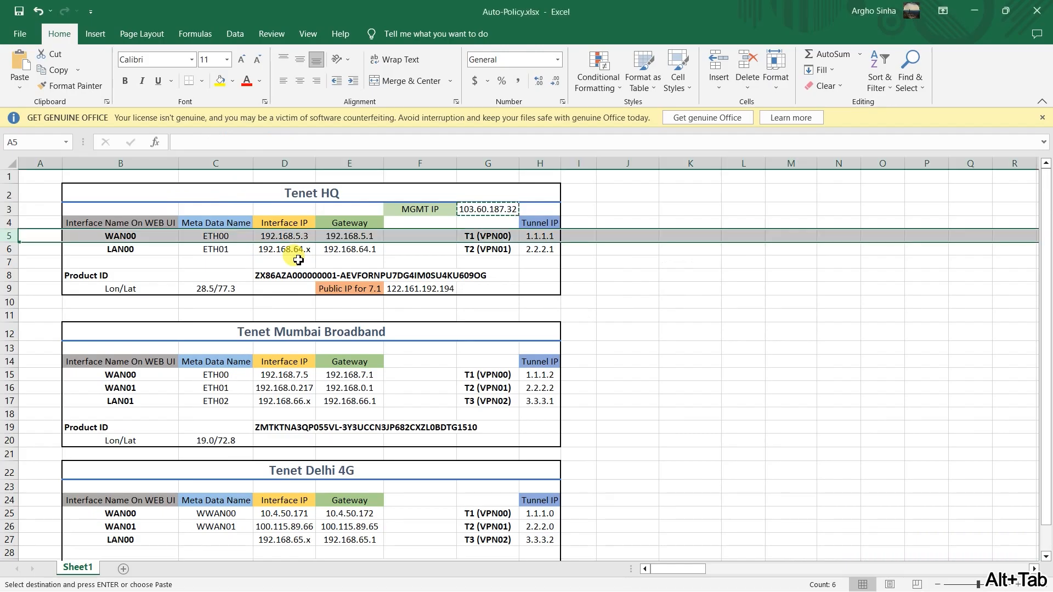
left_click(229, 238)
key("ctrl+c")
key("alt+Tab")
key("ctrl+v")
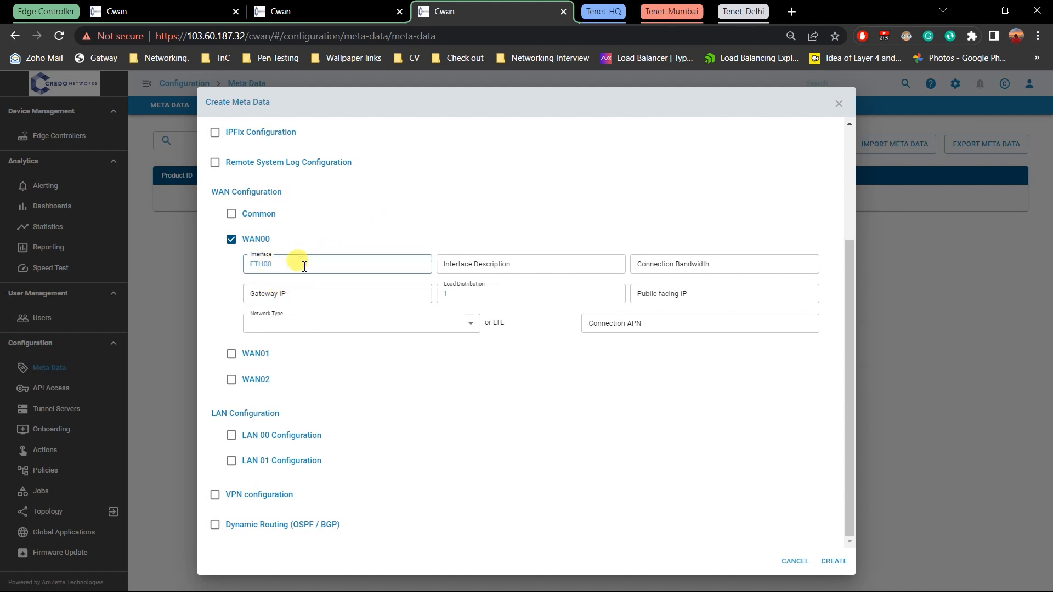
Try to create the record with ETH000 as WAN00's interface, and recheck the form with the name restored to ETH00.
left_click(306, 266)
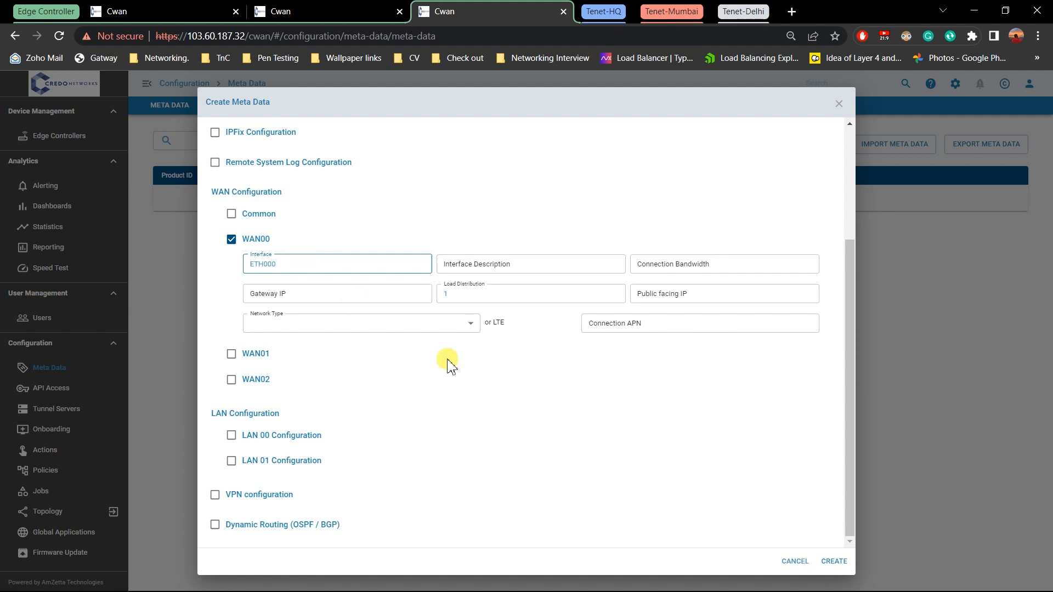
left_click(833, 557)
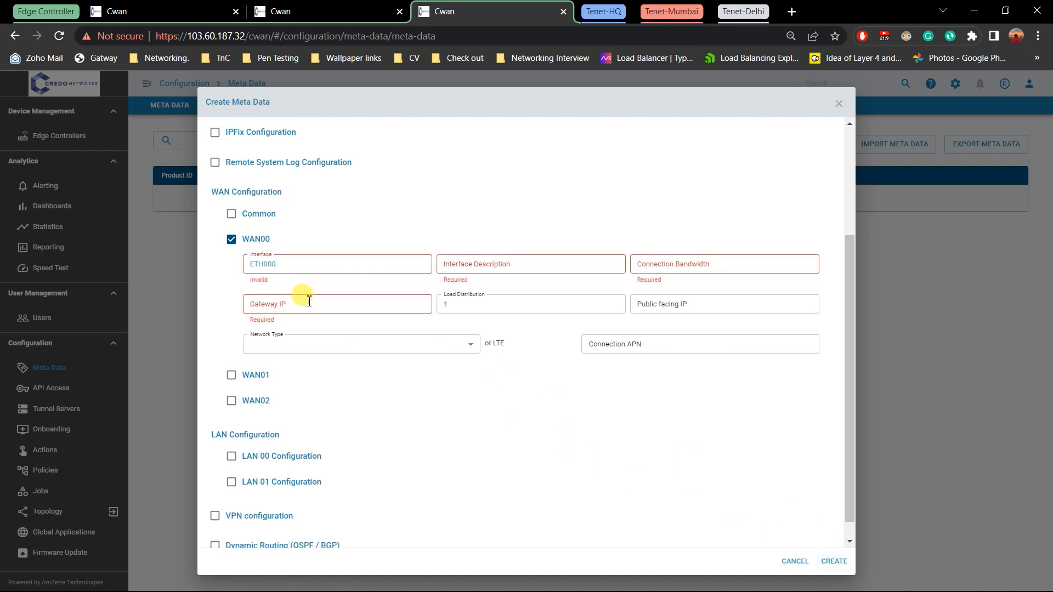
left_click(294, 269)
key("BackSpace")
left_click(833, 562)
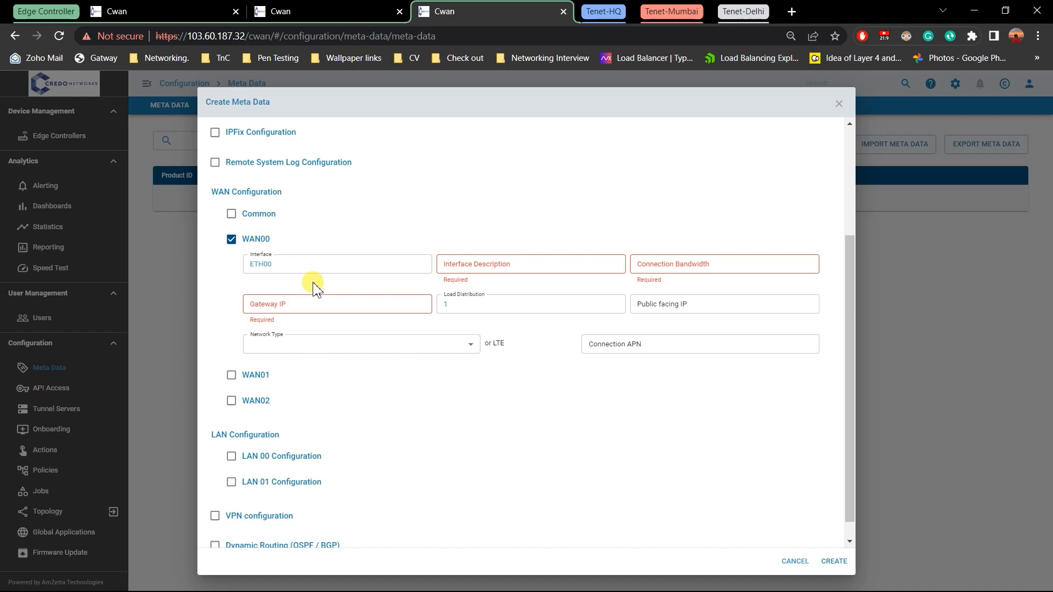
Copy the Tenet HQ WAN00 gateway 192.168.5.1 from the workbook and return to the Create Meta Data form.
key("alt+Tab")
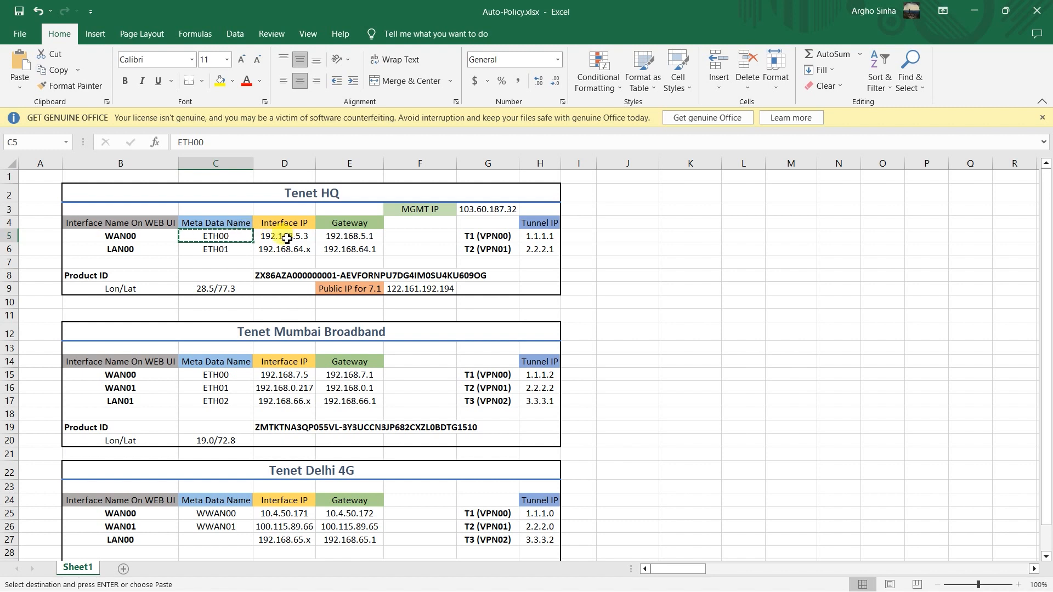
left_click(114, 236)
left_click(246, 239)
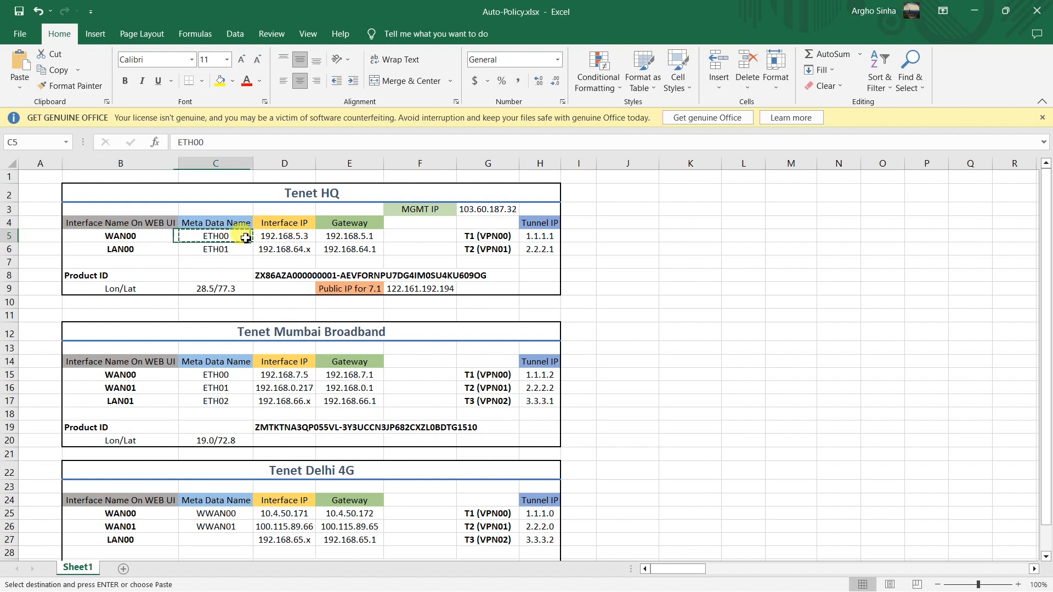
left_click(338, 239)
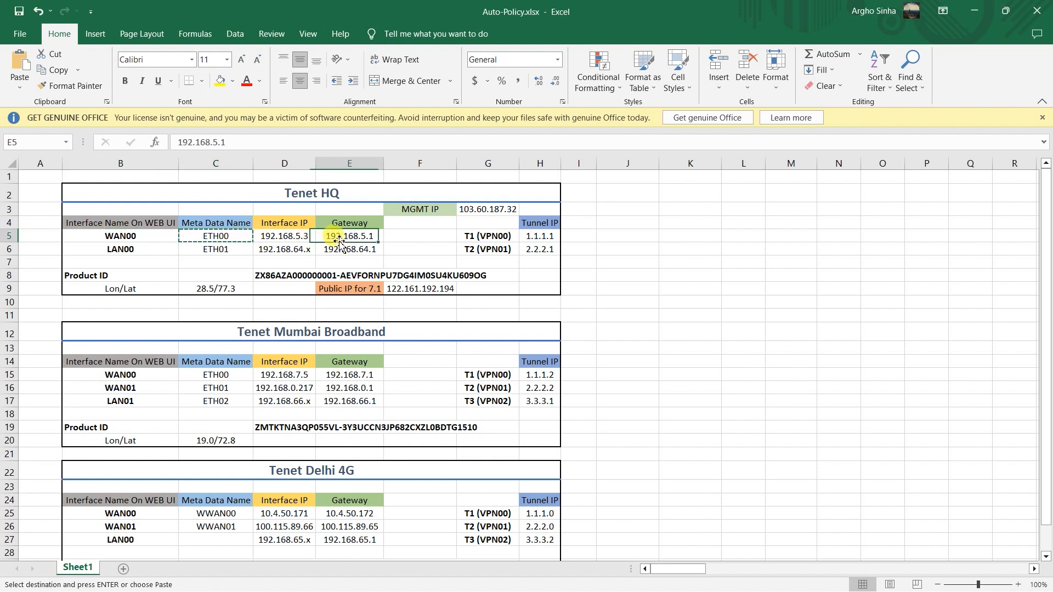
key("ctrl+c")
key("alt+Tab")
Copy ETH00 into WAN00's interface description and set its connection bandwidth to 100mbps.
left_click(462, 266)
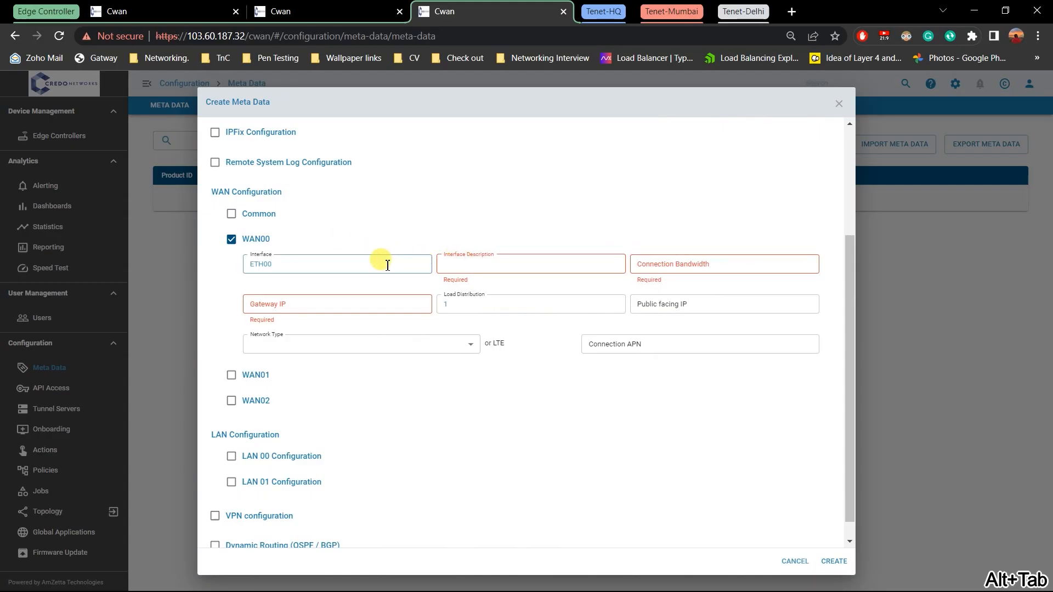
left_click_drag(377, 265, 158, 266)
key("ctrl+c")
left_click(515, 262)
key("ctrl+v")
left_click(678, 265)
type("100")
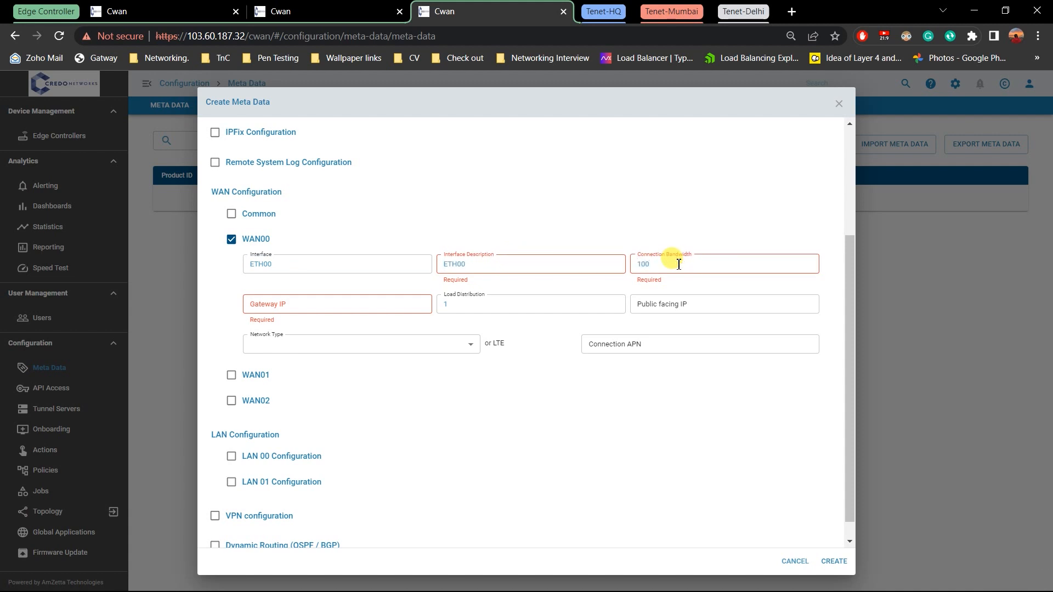
key("BackSpace")
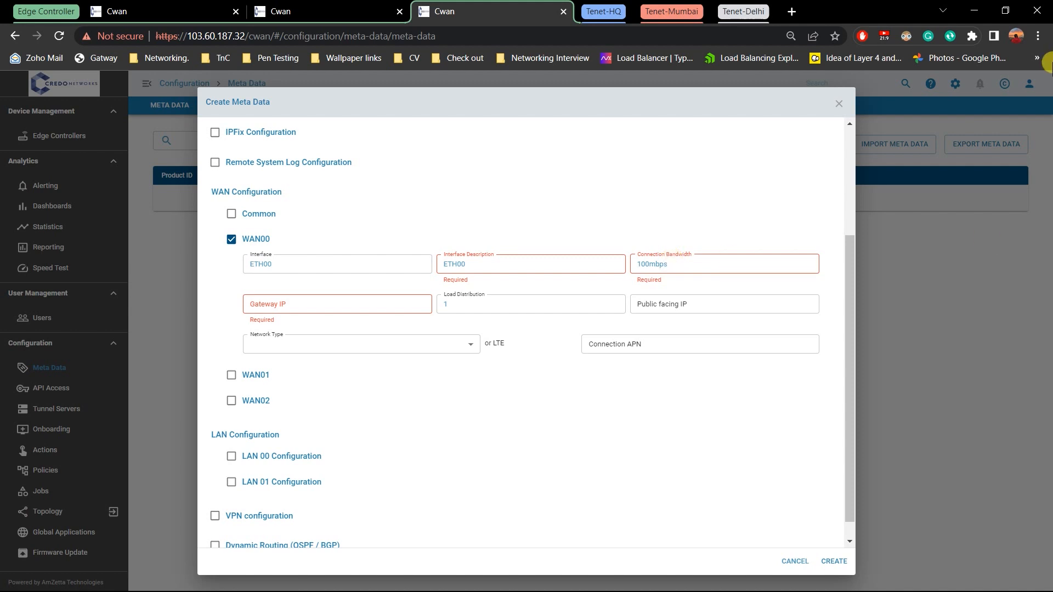
Paste the earlier copied gateway 192.168.5.1 from the clipboard history into WAN00's Gateway IP field.
left_click(390, 305)
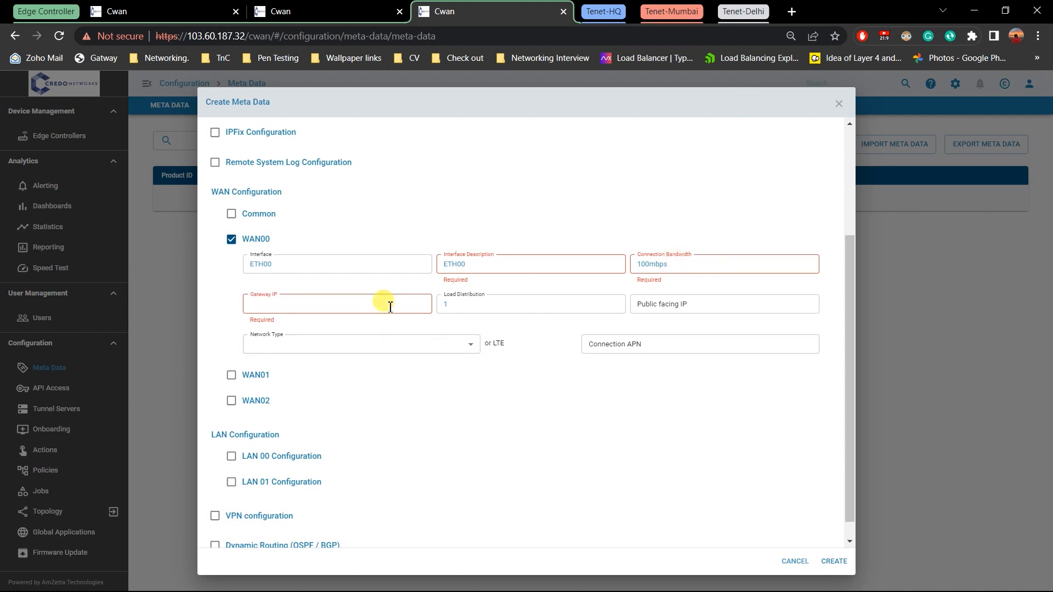
key("super+v")
left_click(351, 415)
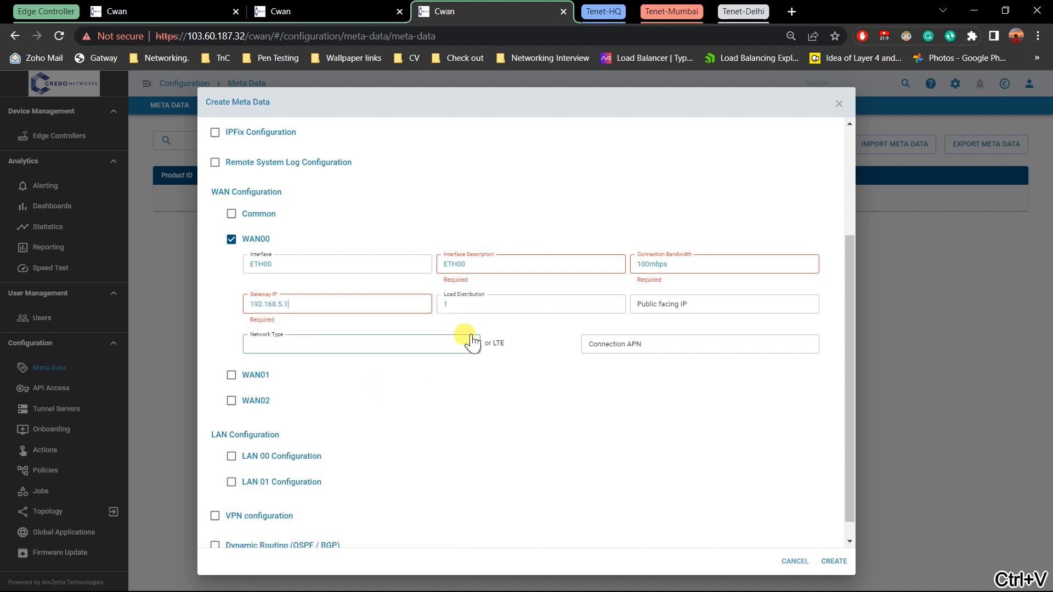
Copy the Tenet HQ public IP 122.161.192.194 from the workbook into WAN00's Public facing IP field.
left_click(643, 302)
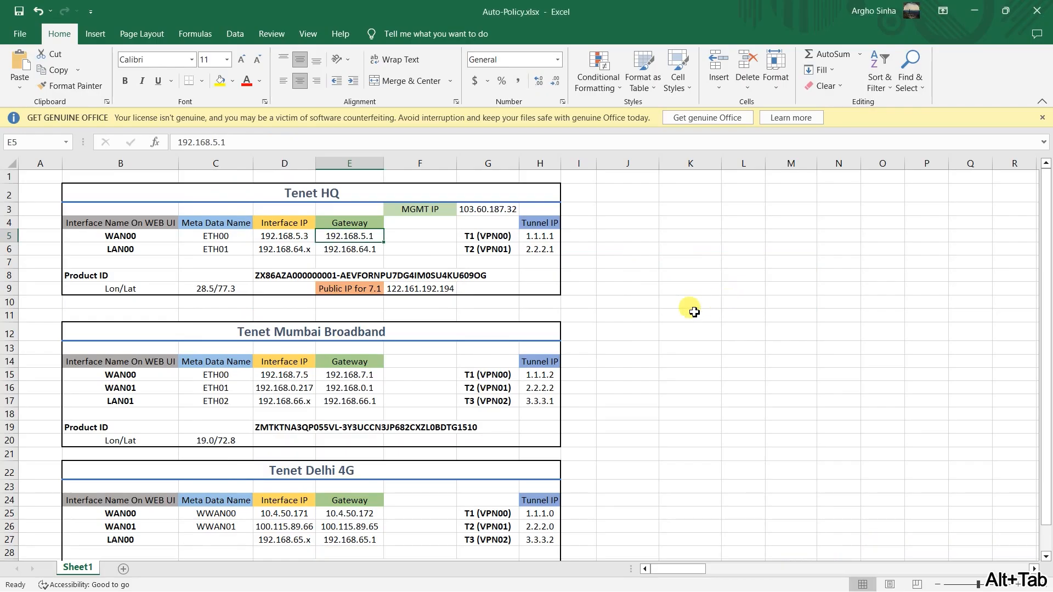
left_click(442, 287)
key("ctrl+c")
key("alt+Tab")
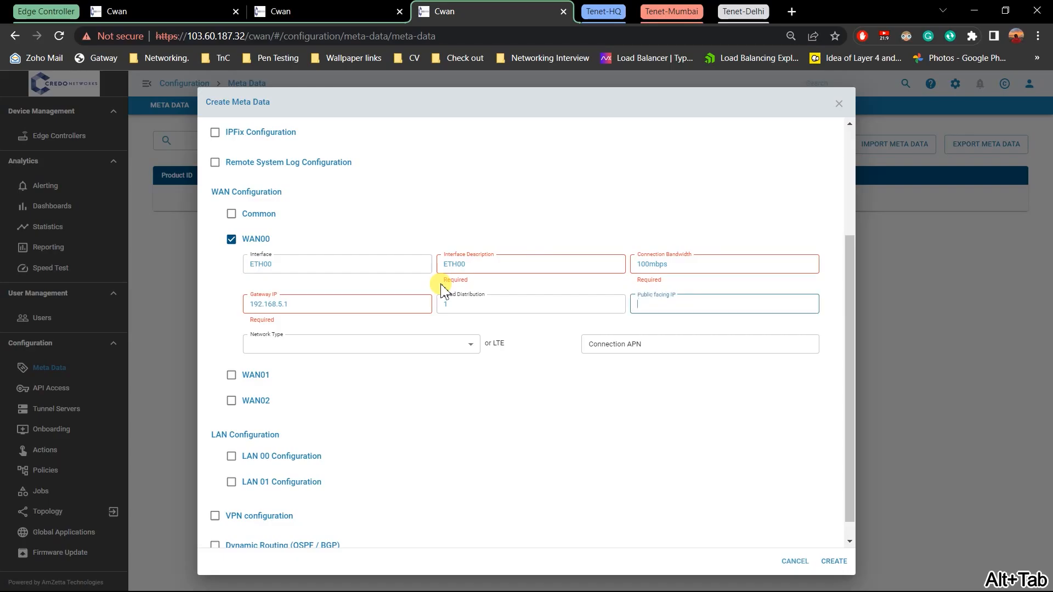
left_click(686, 304)
key("ctrl+v")
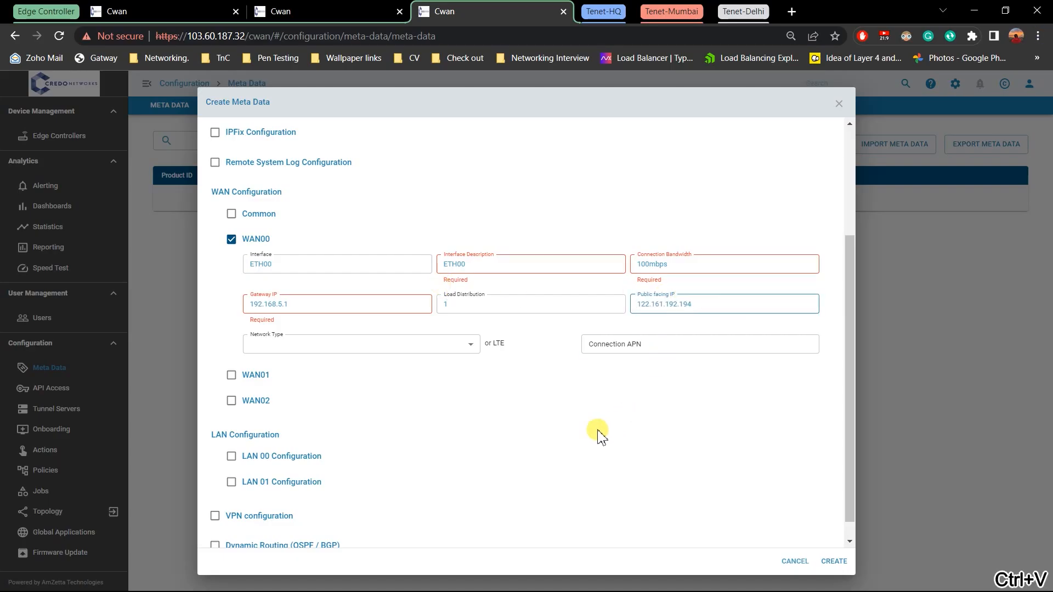
Set WAN00's network type to Broadband and create the Tenet-HQ meta data record.
left_click(396, 361)
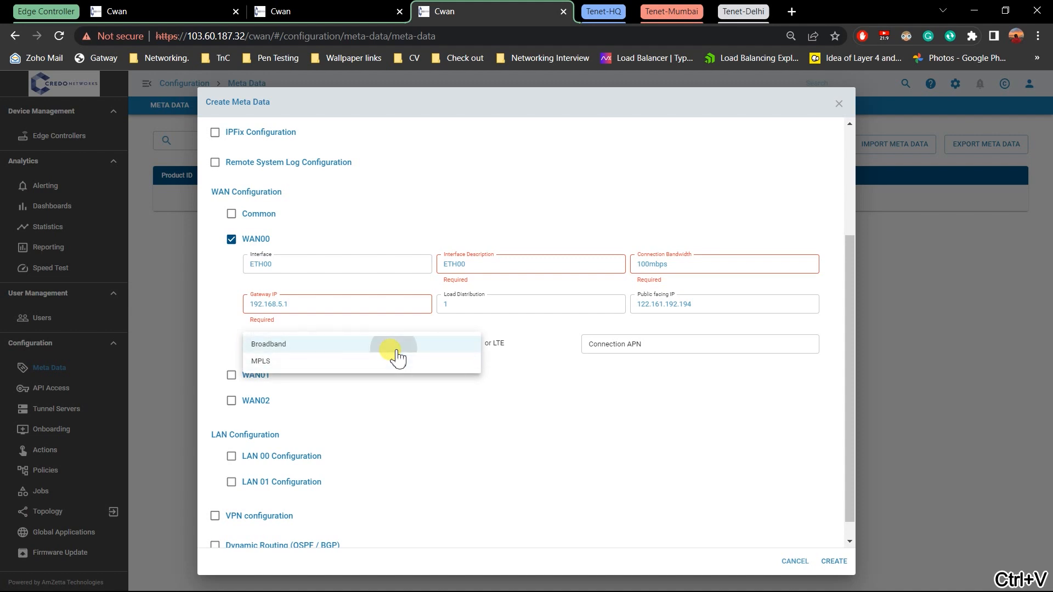
left_click(396, 350)
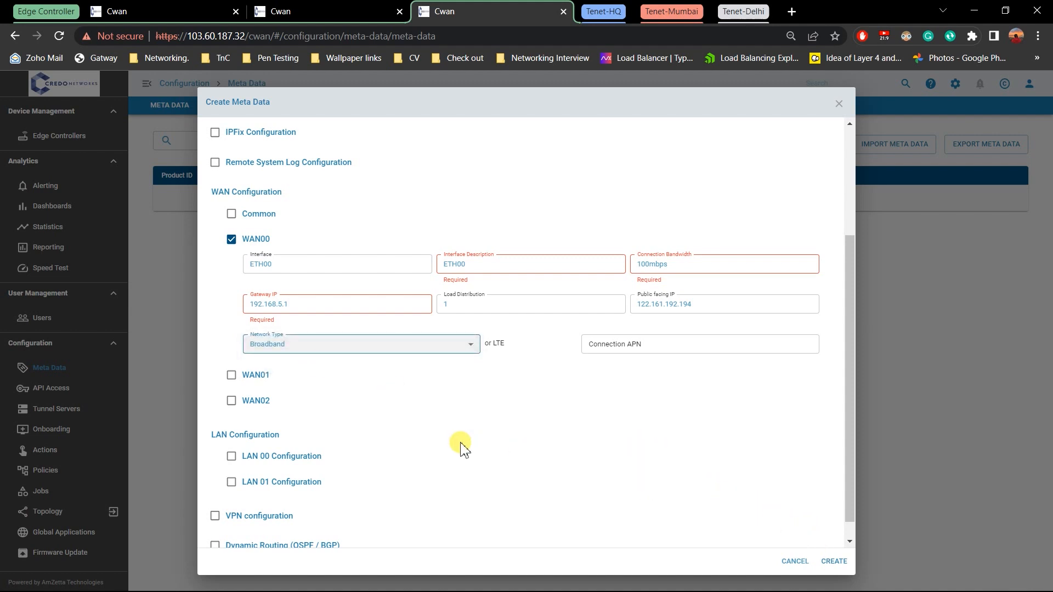
left_click(835, 561)
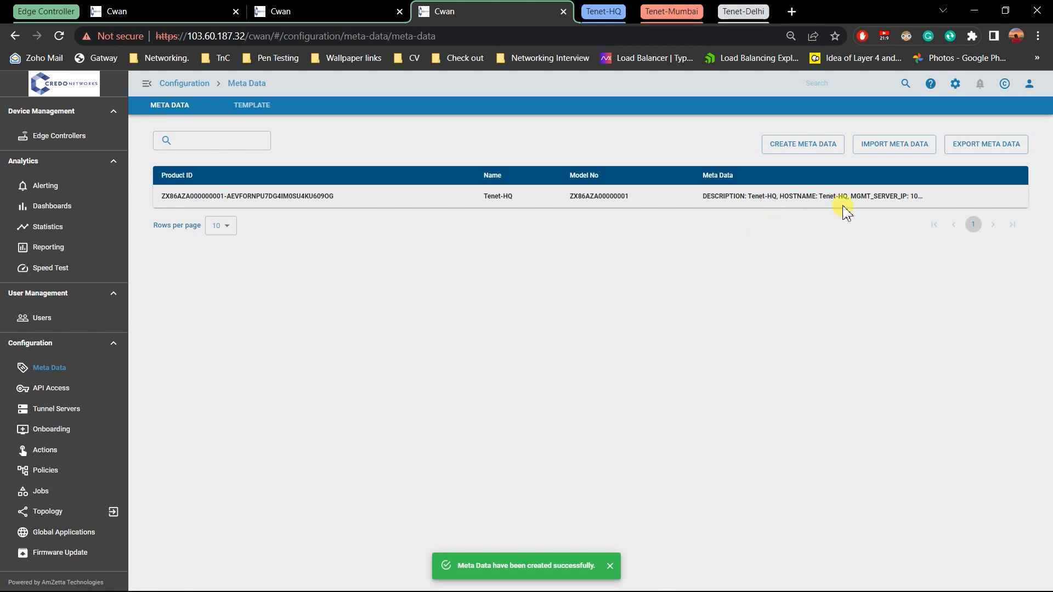
Open the Tenet-HQ meta data record for editing and enable its LAN 00 Configuration.
left_click(987, 196)
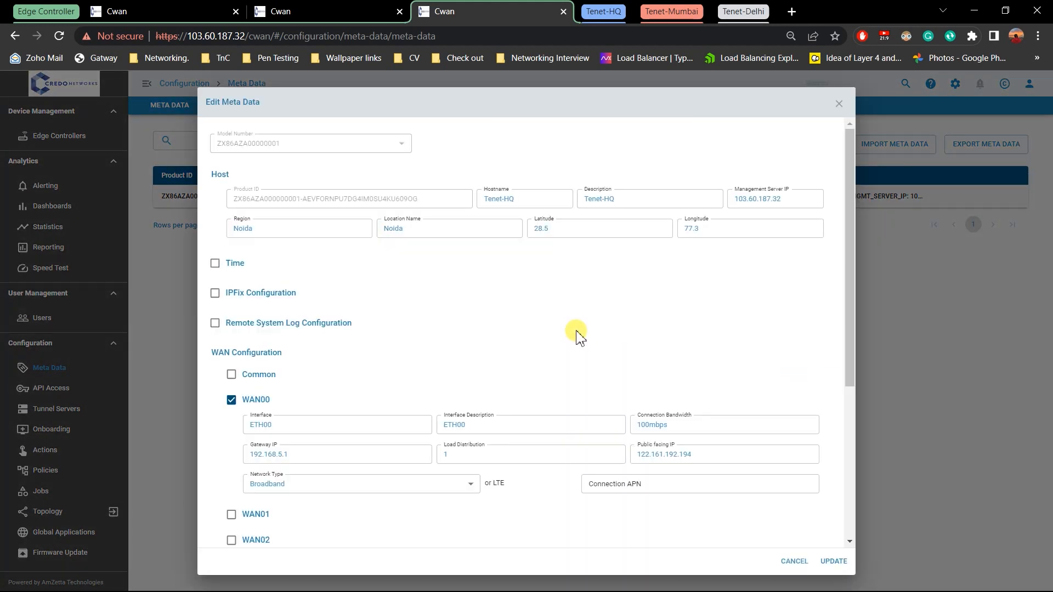
scroll(581, 336, "down", 5)
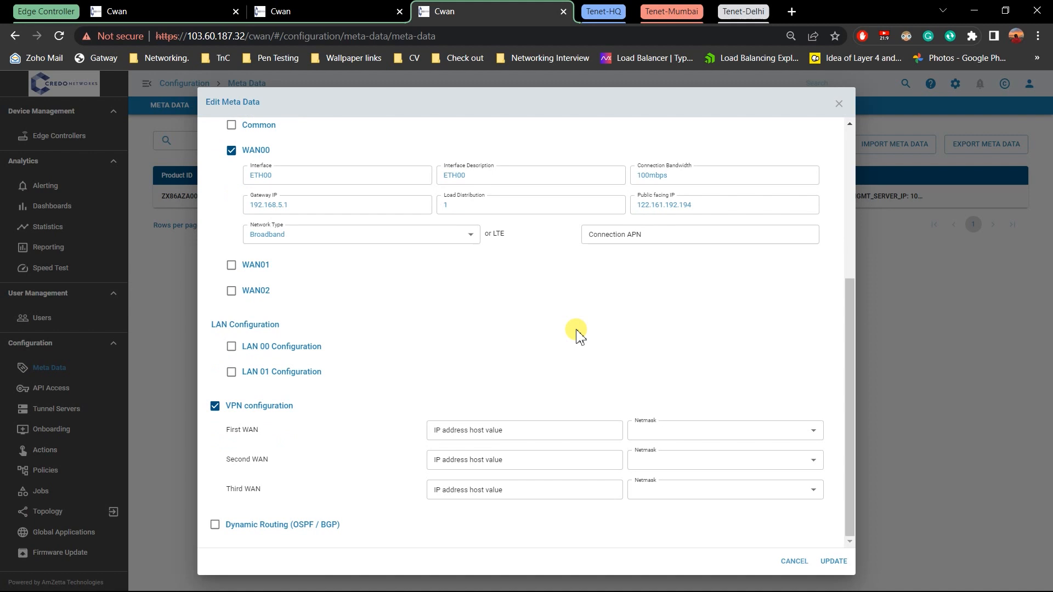
left_click(234, 355)
left_click(304, 371)
Copy the Tenet HQ LAN00 gateway 192.168.64.1 from the workbook into LAN 00's Interface field.
key("alt+Tab")
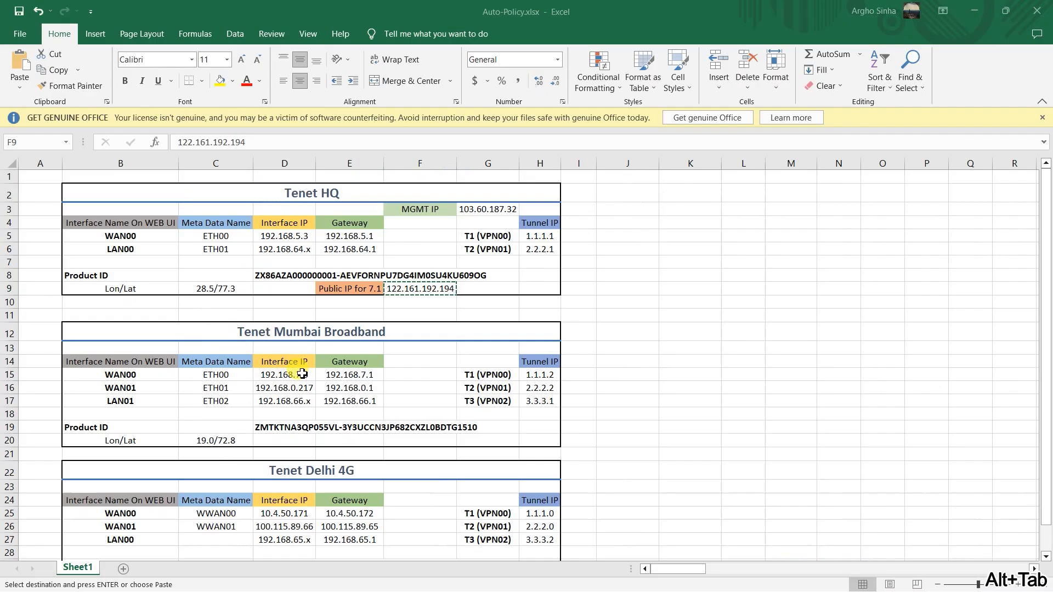
left_click(354, 249)
key("ctrl+c")
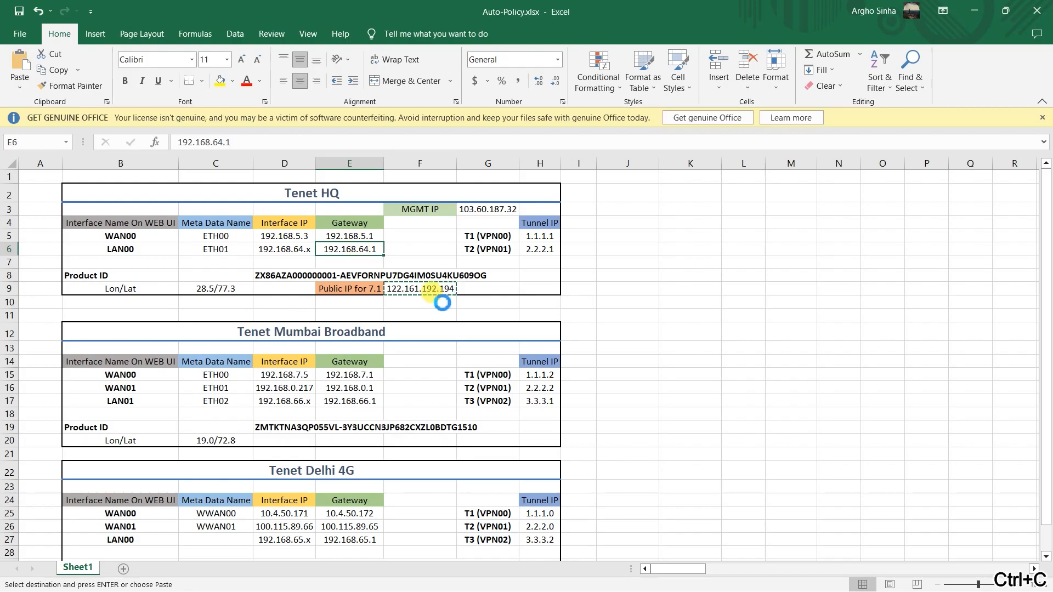
key("alt+Tab")
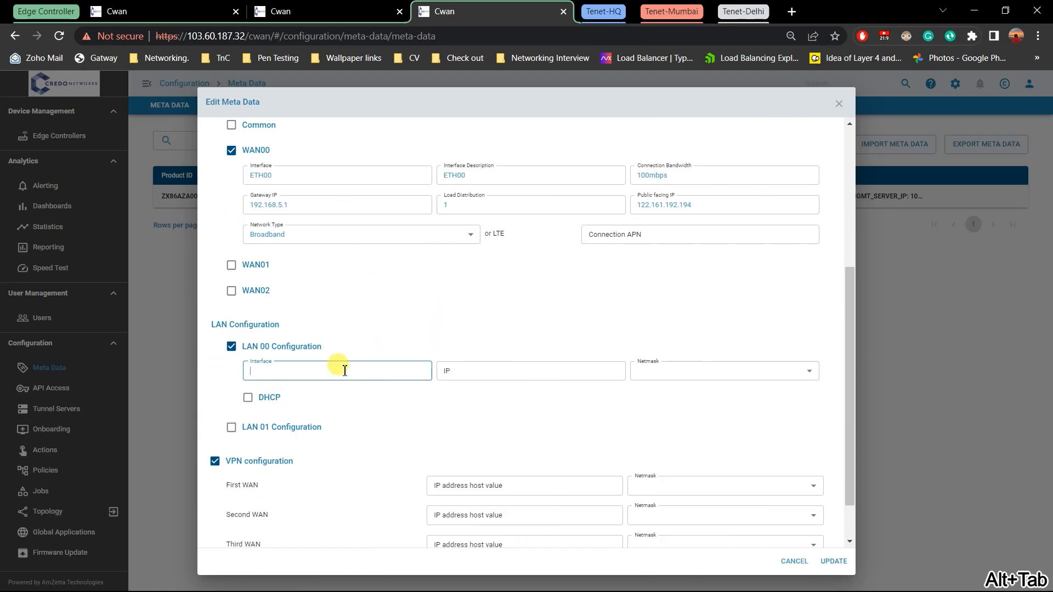
key("ctrl+v")
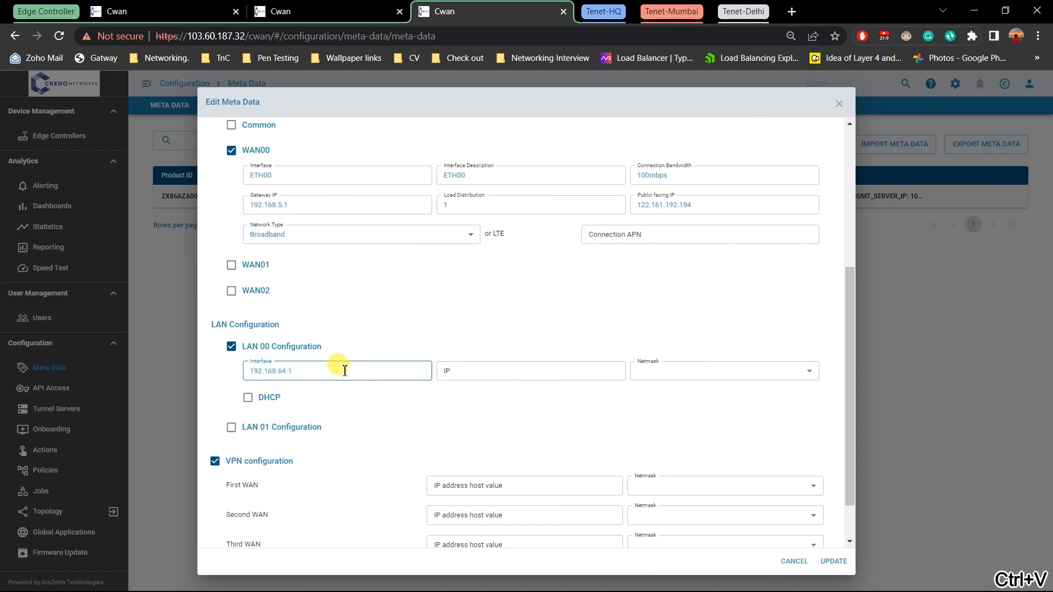
Move 192.168.64.1 from LAN 00's Interface field to its IP field and set the netmask to 24 (255.255.255.0).
left_click_drag(344, 371, 242, 370)
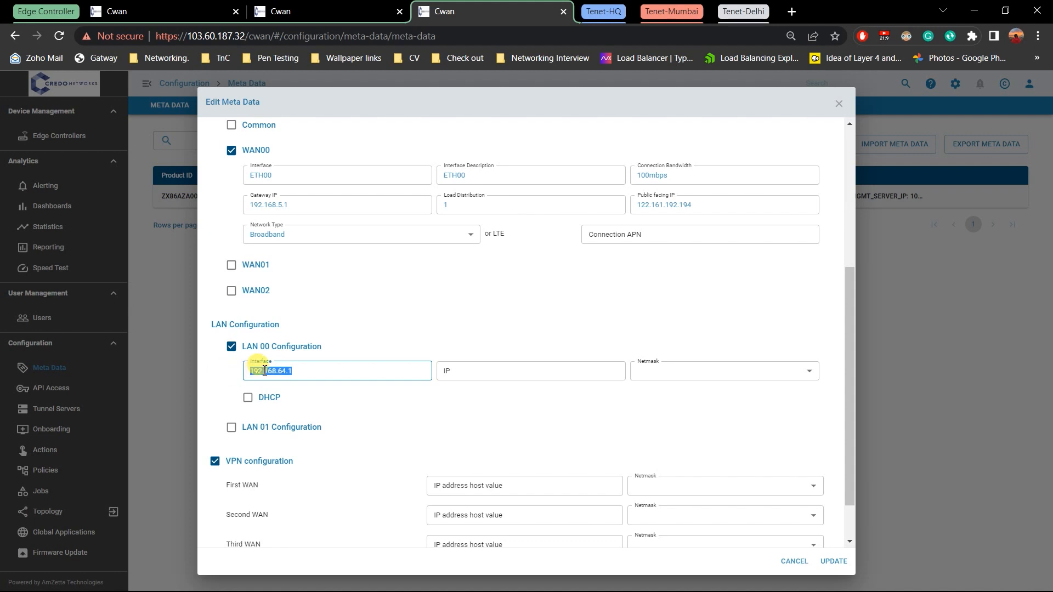
key("ctrl+x")
left_click(526, 377)
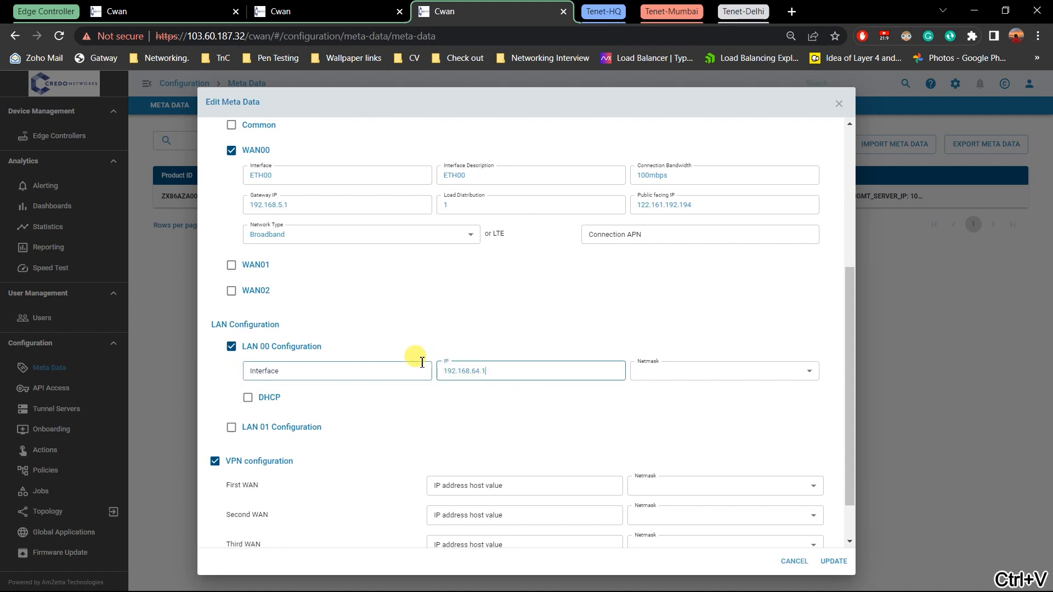
left_click(755, 383)
left_click(679, 241)
Copy the Tenet HQ LAN00 meta data name ETH01 from the workbook into LAN 00's Interface field.
key("alt+Tab")
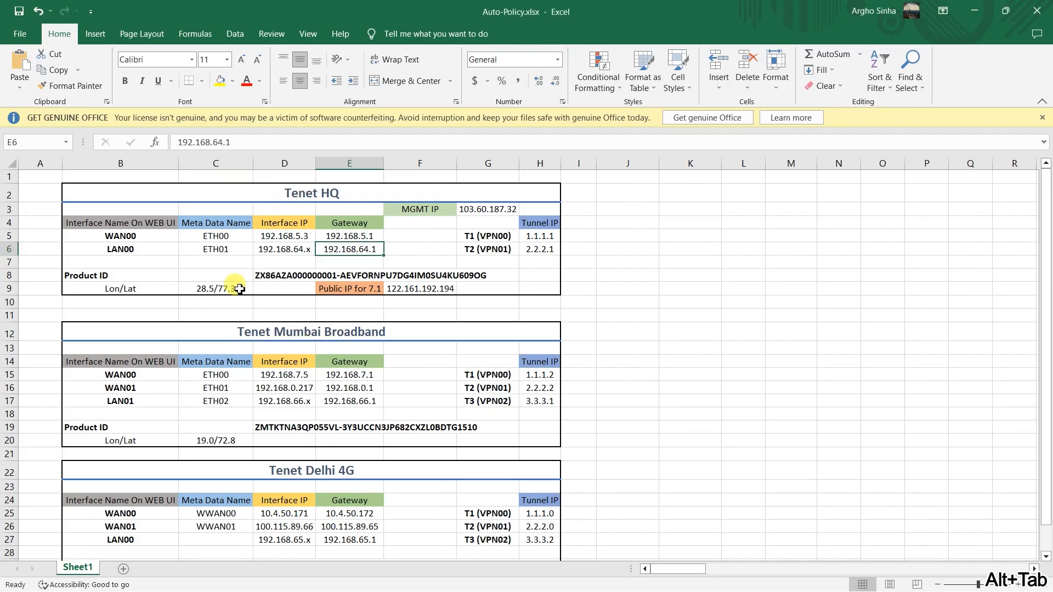
left_click(219, 250)
key("ctrl+c")
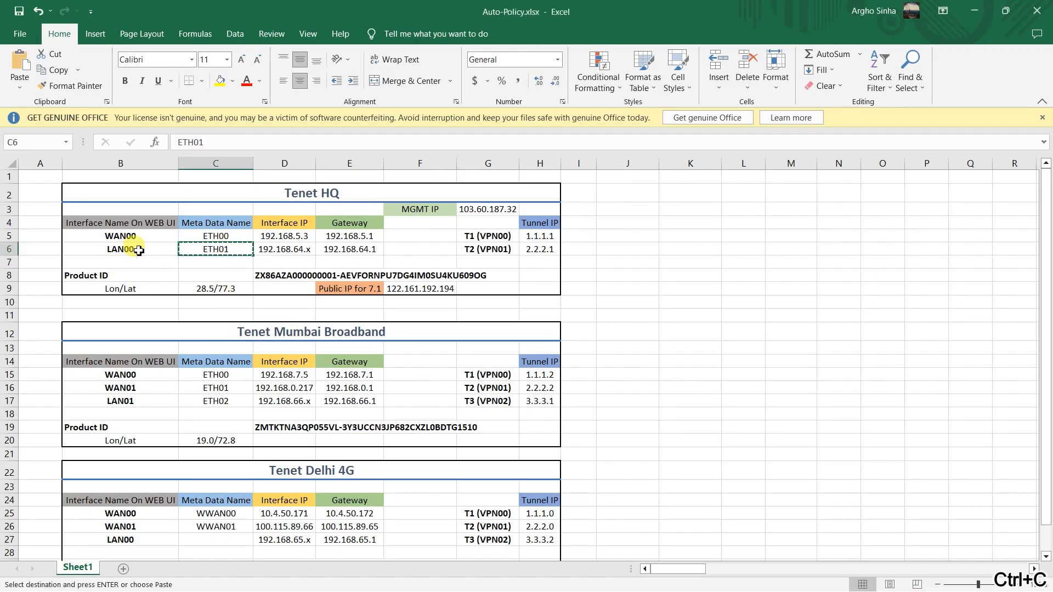
key("alt+Tab")
left_click(404, 371)
key("ctrl+v")
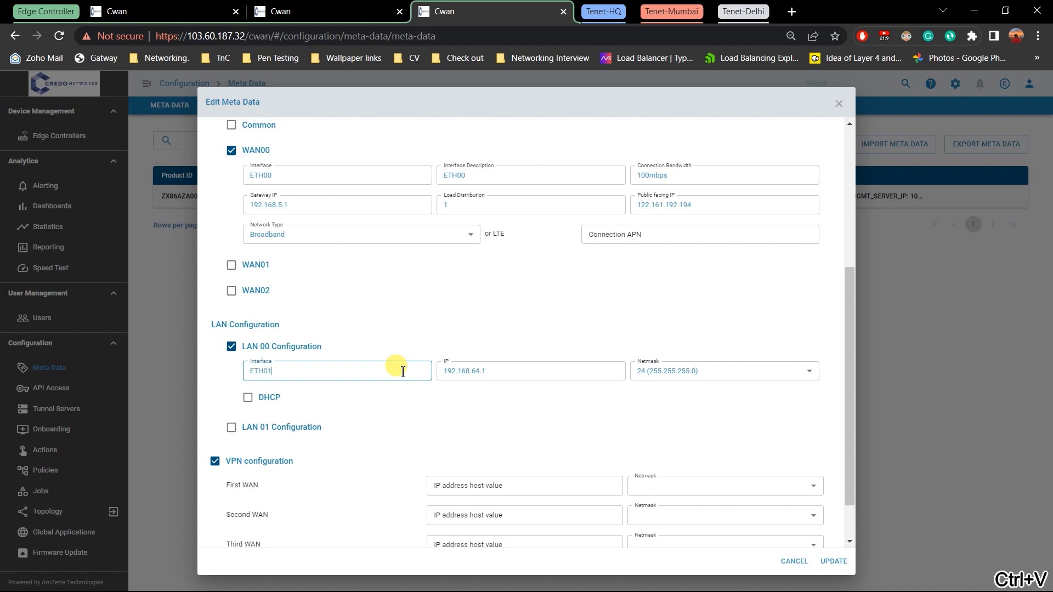
Enable DHCP for LAN 00 with network 192.168.64.0 and netmask 24 (255.255.255.0).
left_click(248, 397)
scroll(398, 447, "down", 2)
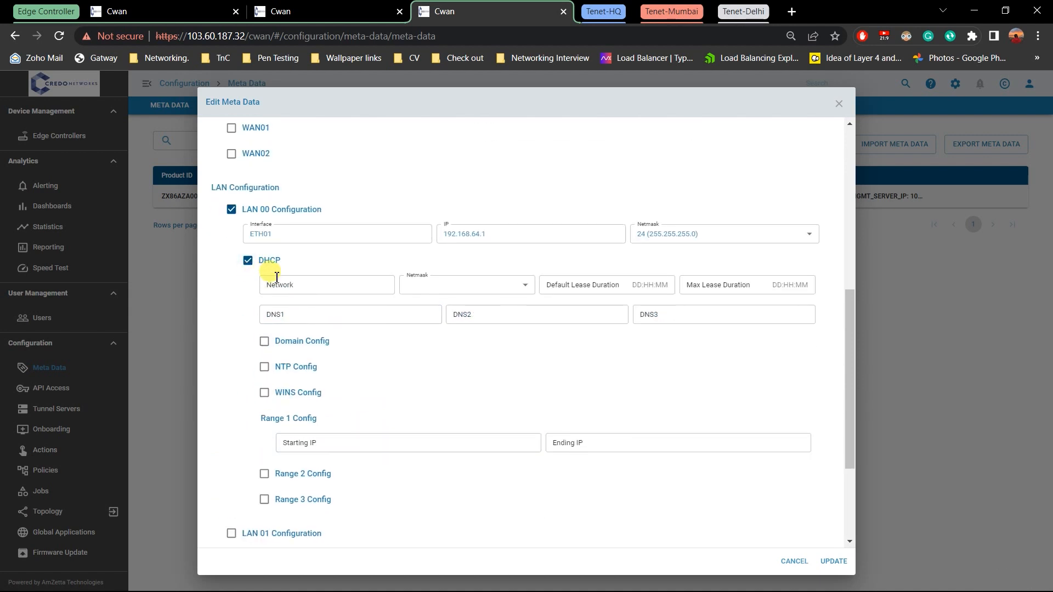
left_click_drag(494, 233, 410, 241)
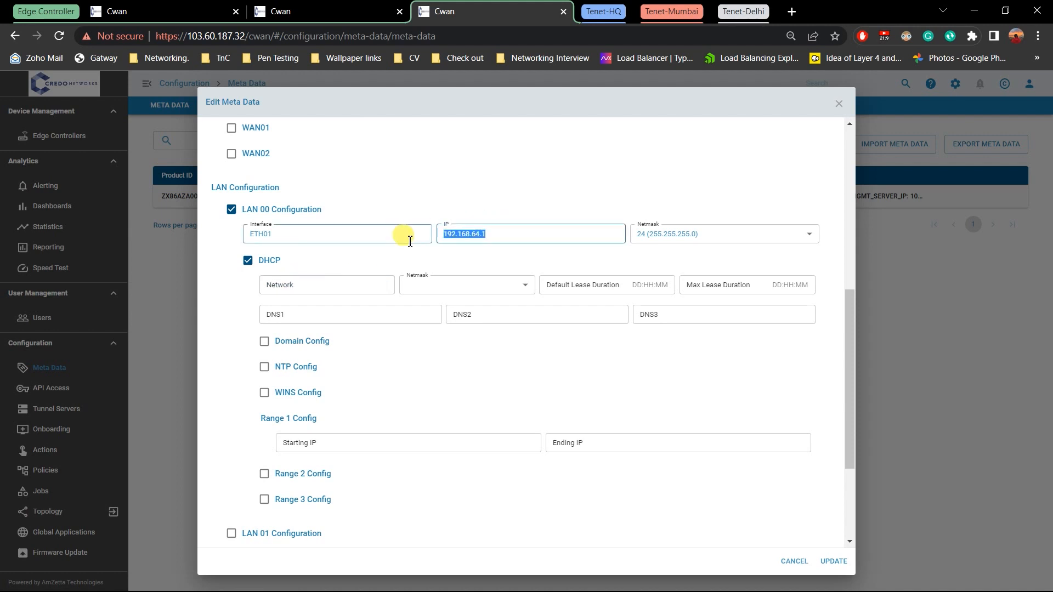
key("ctrl+c")
left_click(337, 283)
key("ctrl+v")
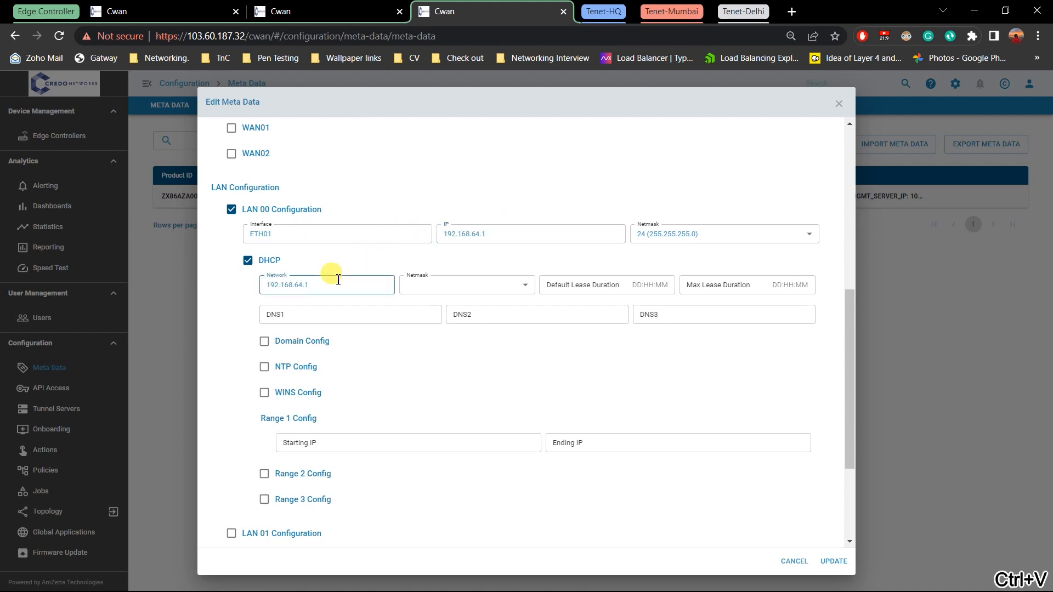
left_click(425, 283)
left_click(441, 242)
Set both the default and the max DHCP lease duration of LAN 00 to 365:00:00.
left_click(592, 286)
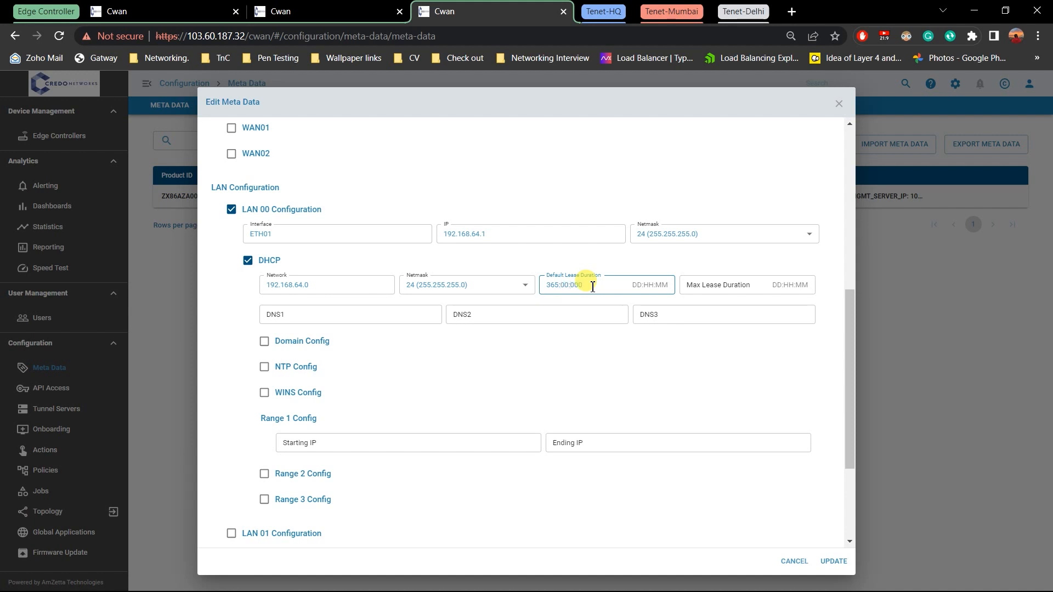
type("365:00:00")
key("ctrl+c")
key("ctrl+a")
key("ctrl+c")
left_click(721, 288)
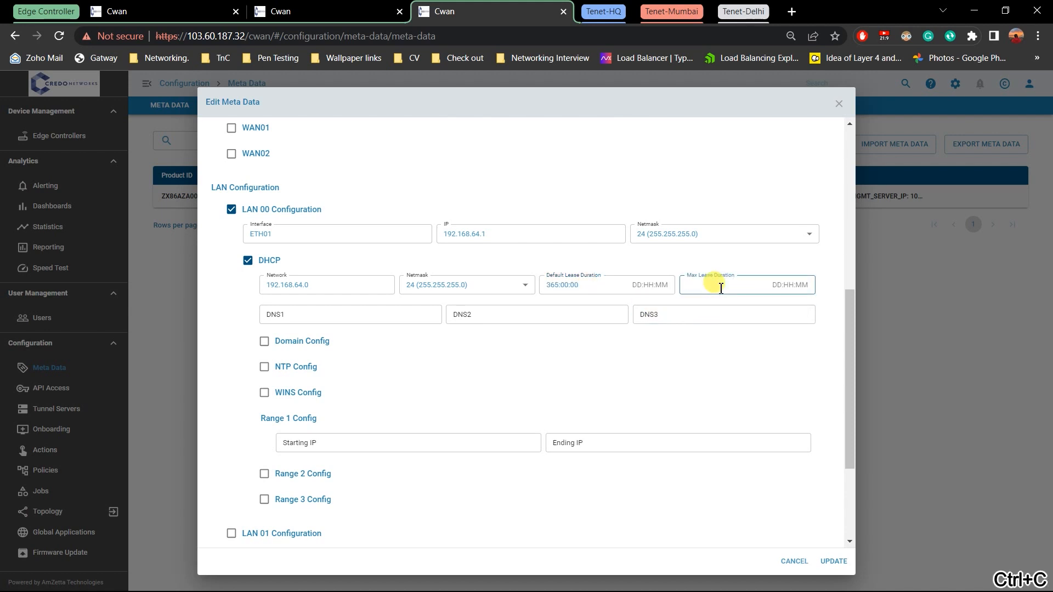
key("ctrl+v")
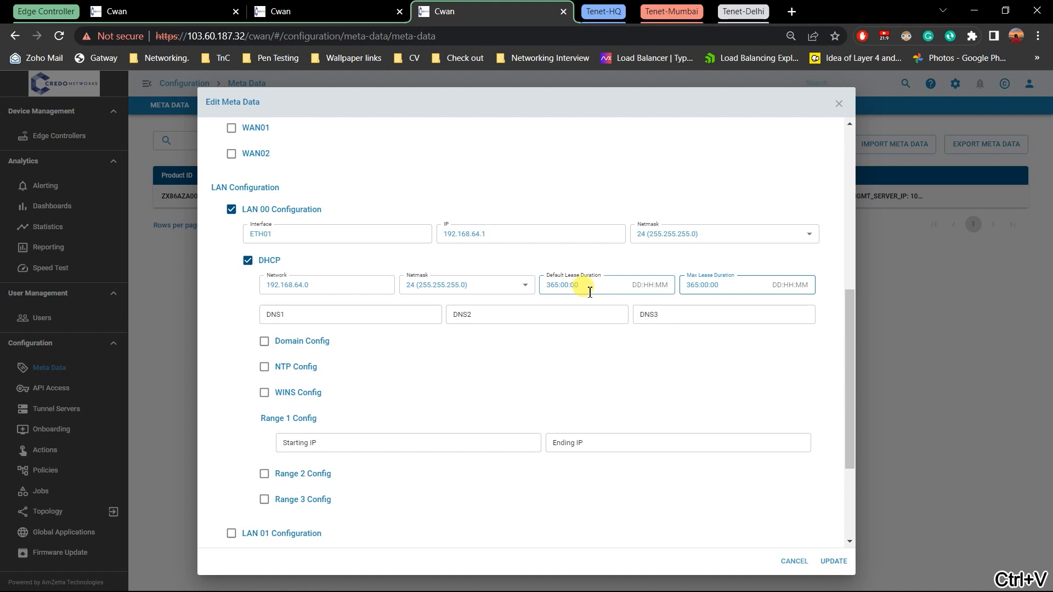
Set LAN 00's DHCP DNS1 to 8.8.8.8 and DNS2 to 4.2.2.2.
left_click(355, 315)
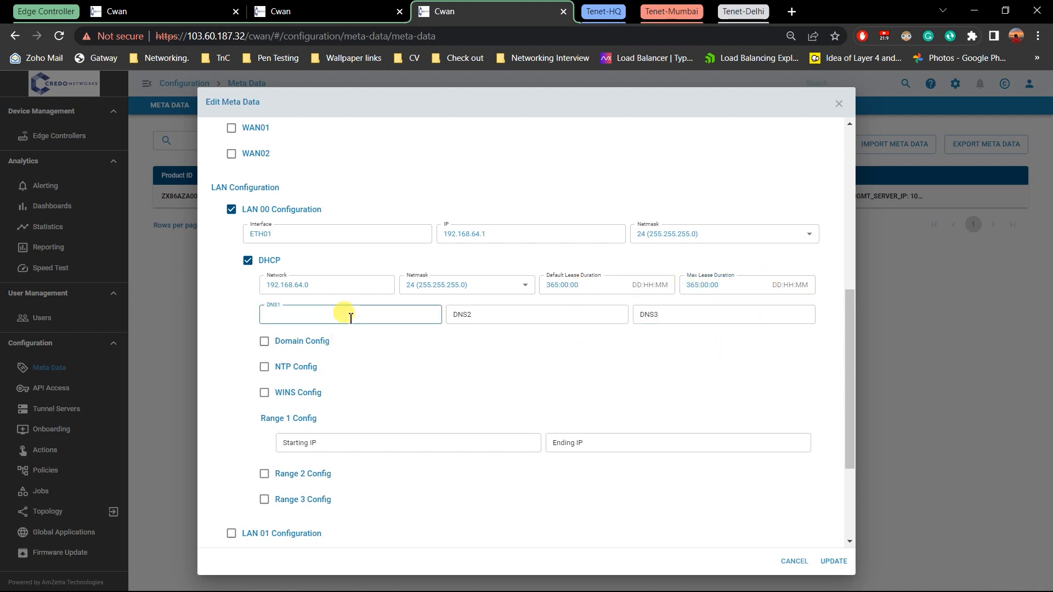
type("8.8.")
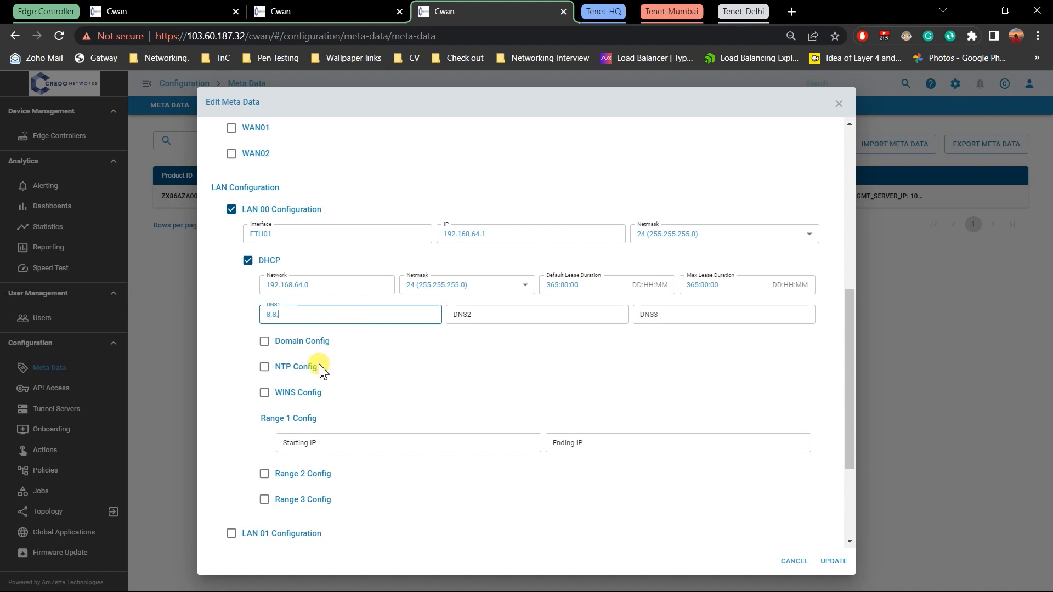
type("8.8")
key("Tab")
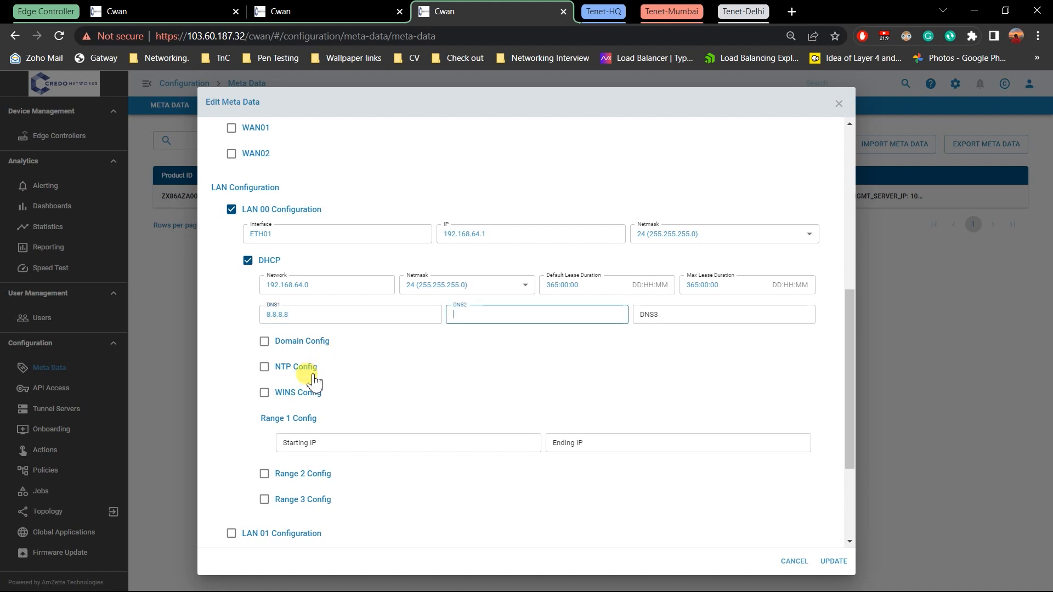
type("4.2.2.2")
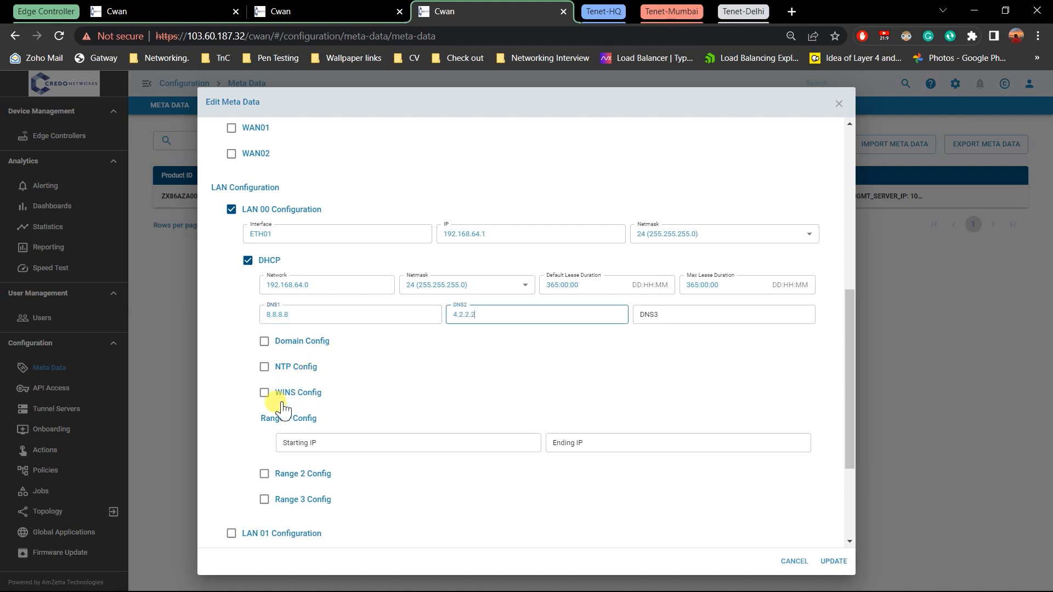
Set the DHCP Range 1 starting IP to 192.168.64.100 and the ending IP to 192.168.64.200.
scroll(466, 373, "down", 3)
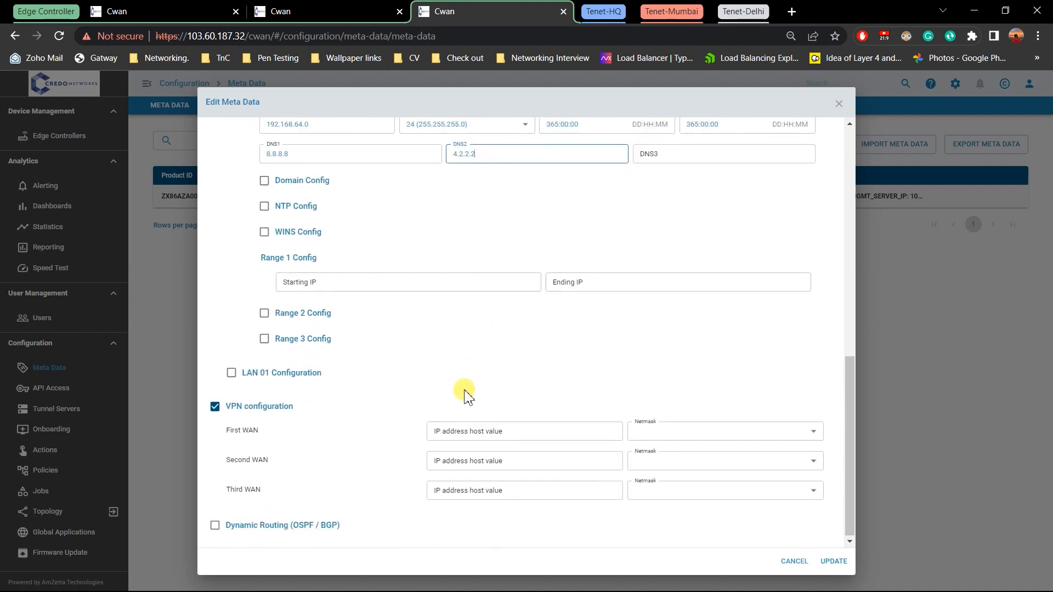
left_click(309, 286)
scroll(337, 288, "up", 1)
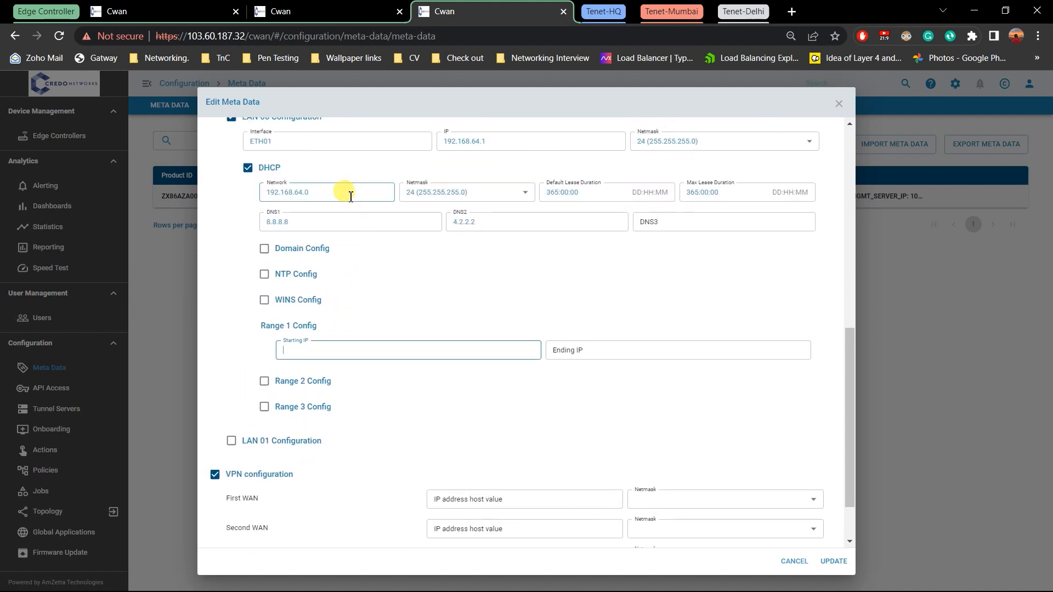
left_click_drag(346, 195, 176, 174)
key("ctrl+c")
left_click(318, 350)
key("ctrl+v")
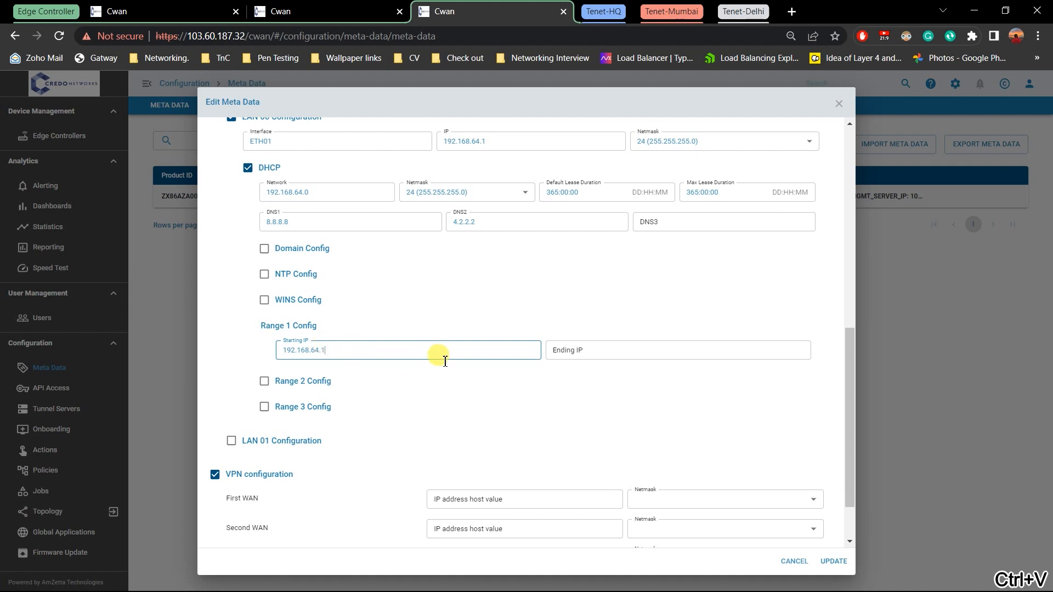
left_click(634, 353)
key("ctrl+v")
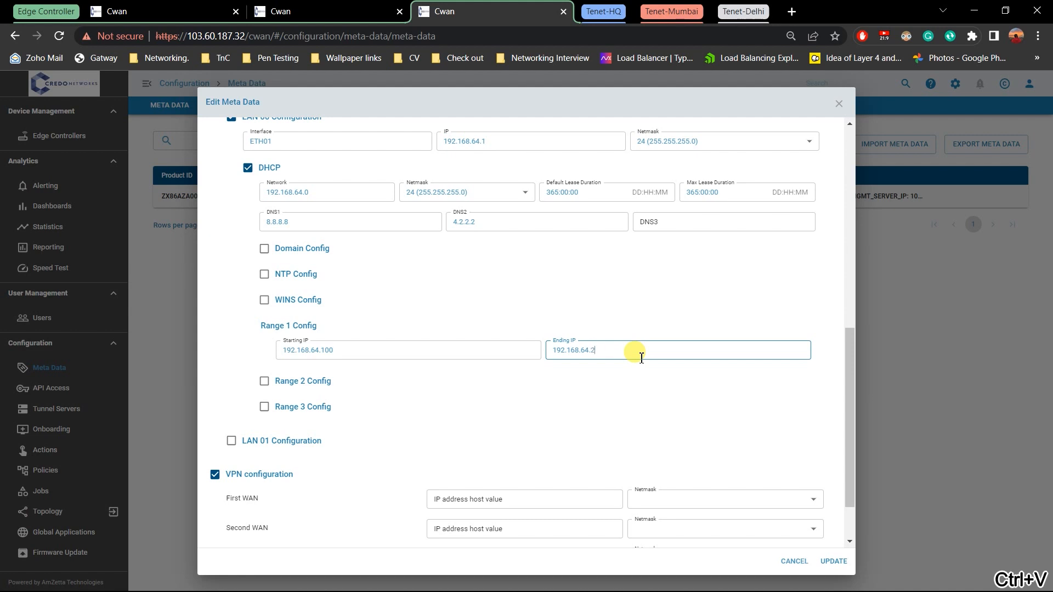
Check the Tenet HQ tunnel IPs in the workbook and set the VPN host value to 1 for the first, second and third WAN.
scroll(548, 376, "down", 2)
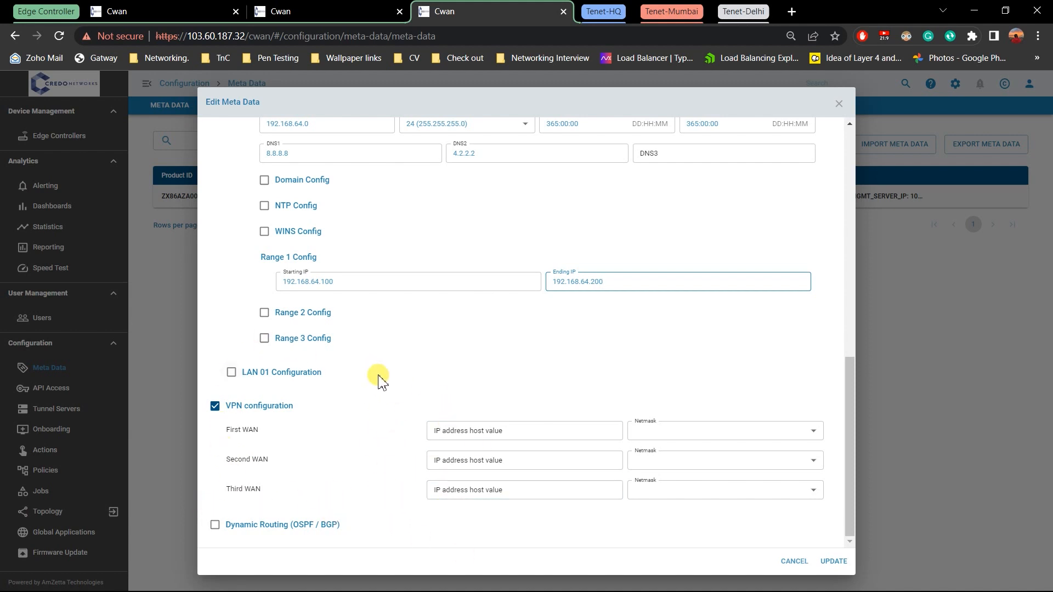
key("alt+Tab")
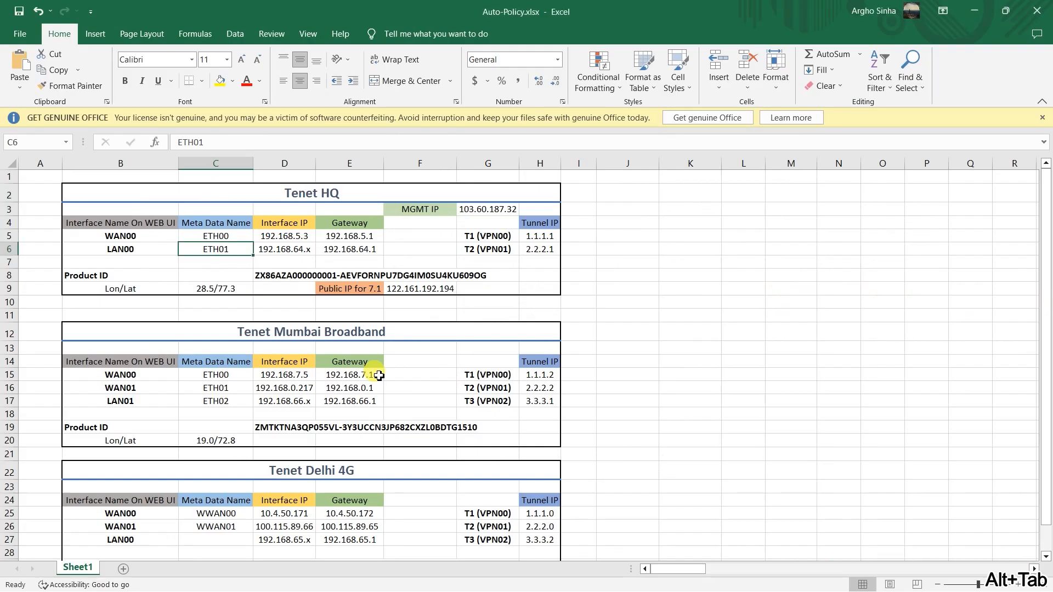
left_click(548, 237)
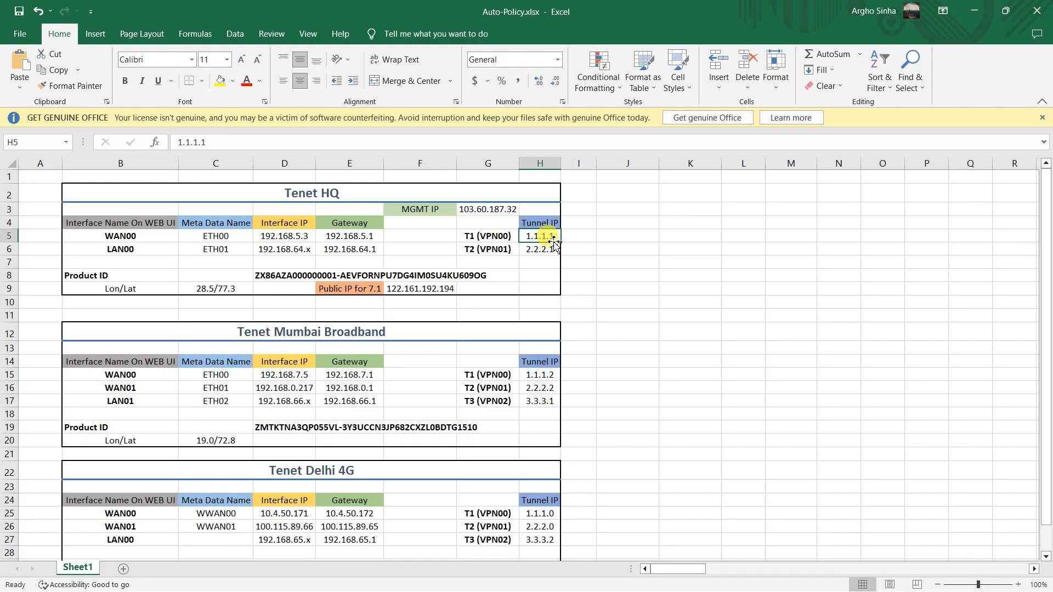
key("alt+Tab")
left_click(489, 428)
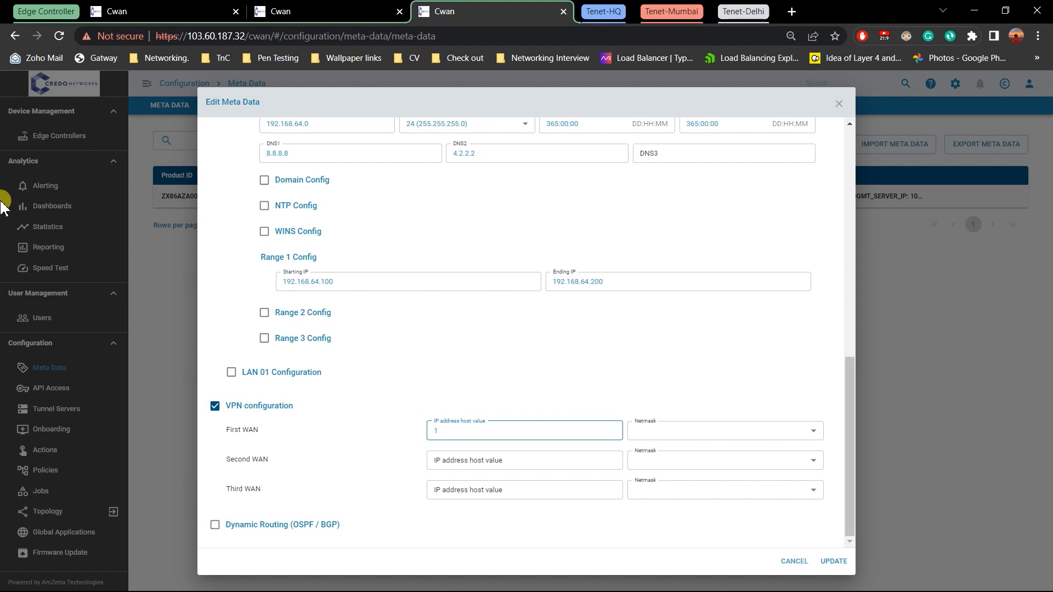
left_click(513, 460)
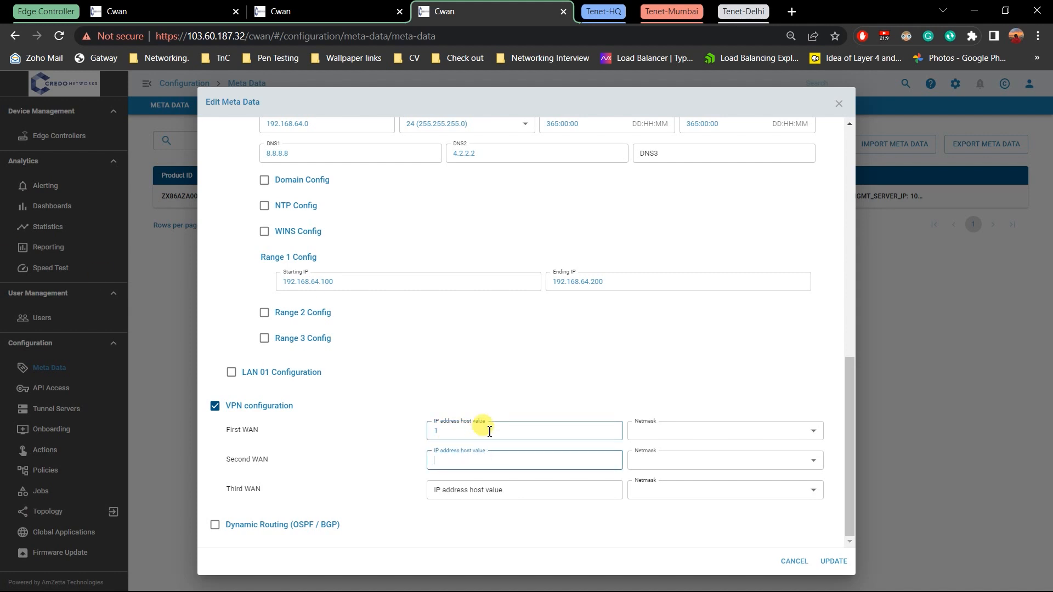
left_click(482, 490)
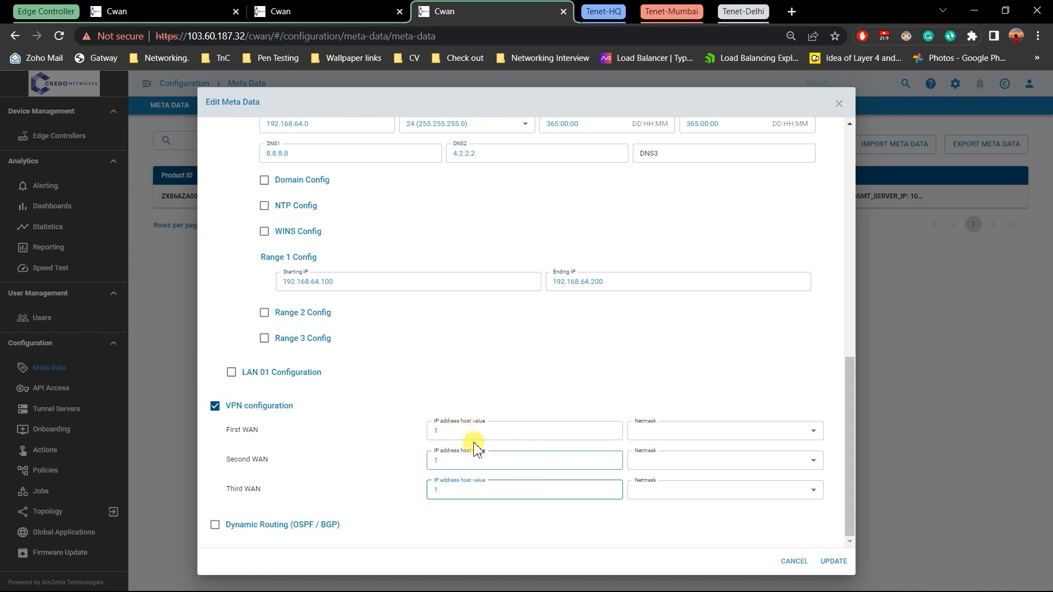
Set the VPN netmask of the first, second and third WAN to 24 (255.255.255.0).
key("alt+Tab")
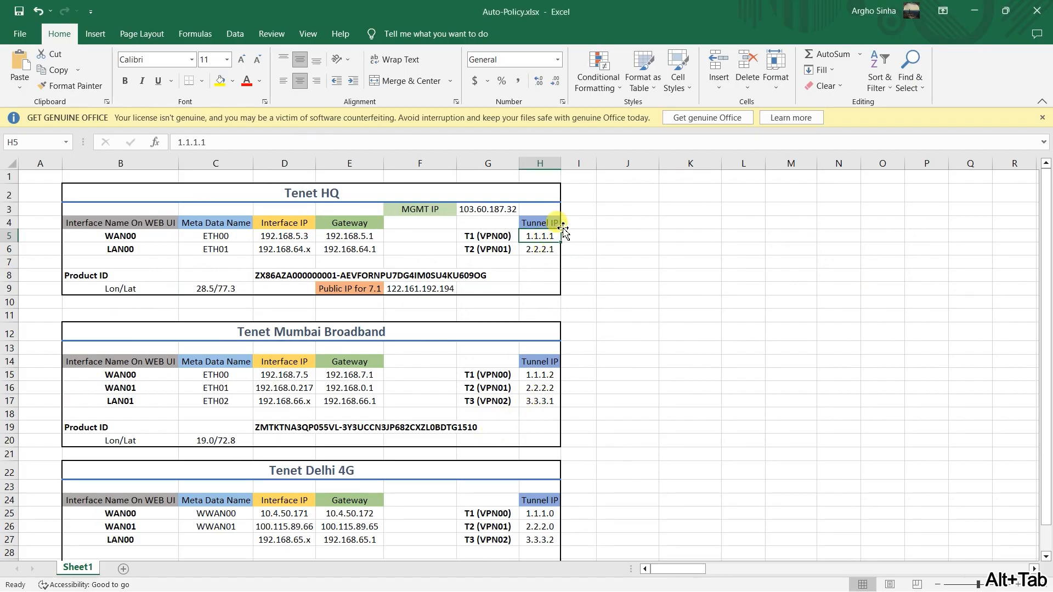
key("alt+Tab")
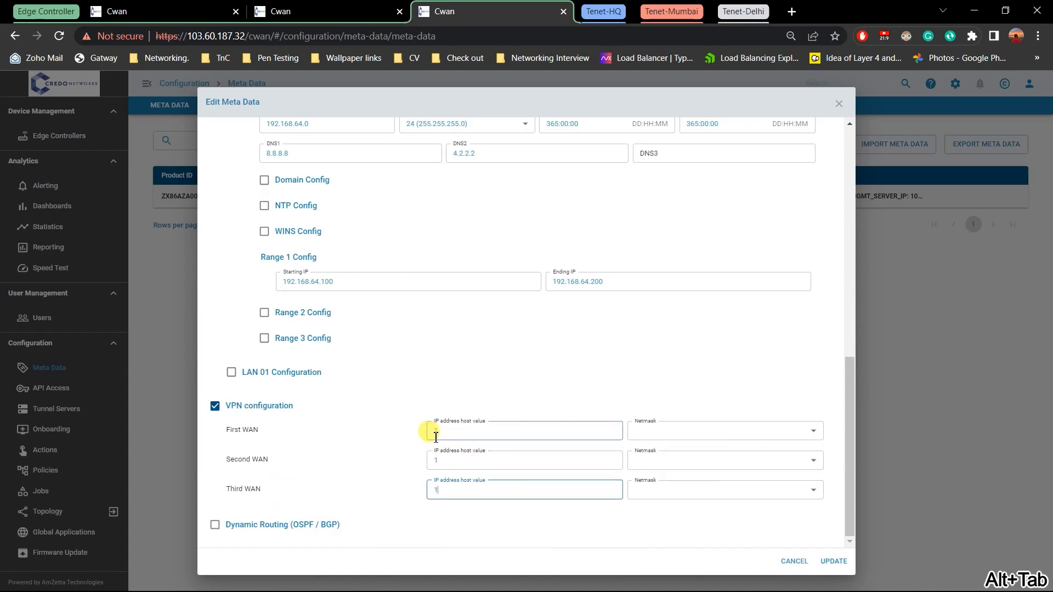
left_click(709, 437)
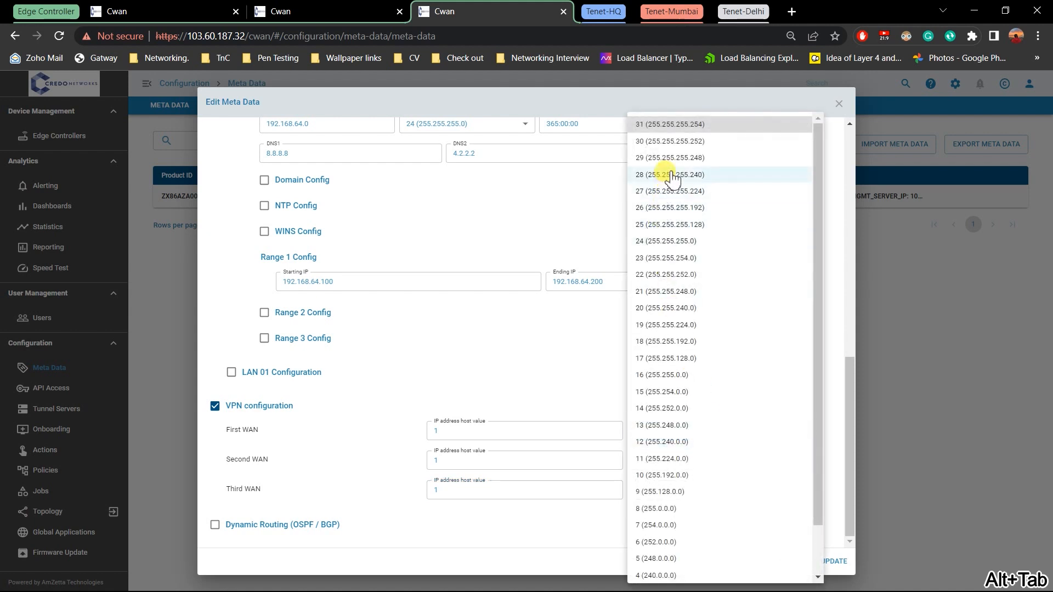
left_click(669, 242)
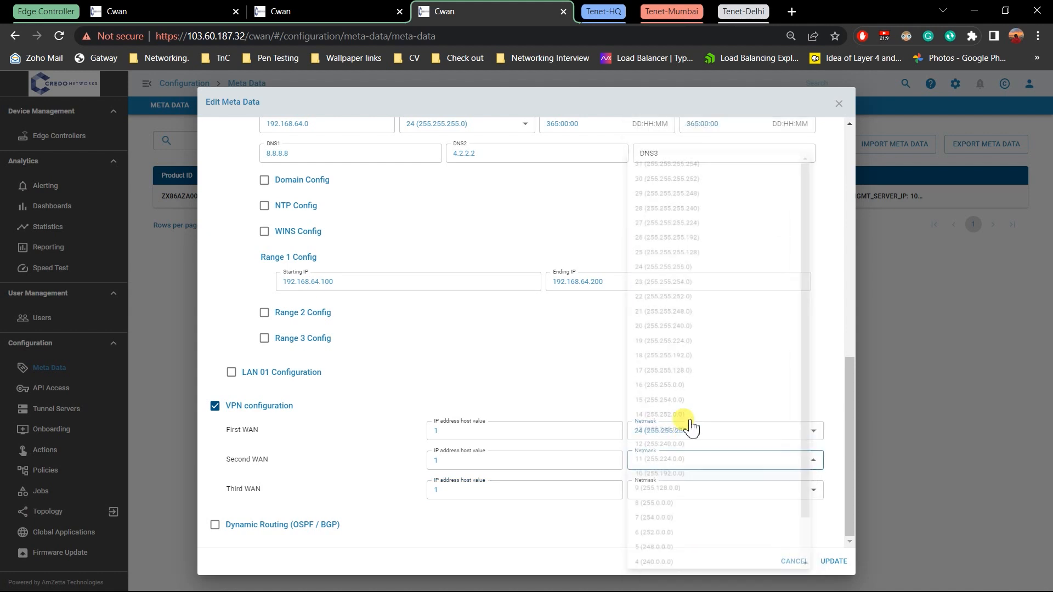
left_click(689, 441)
left_click(665, 247)
left_click(700, 464)
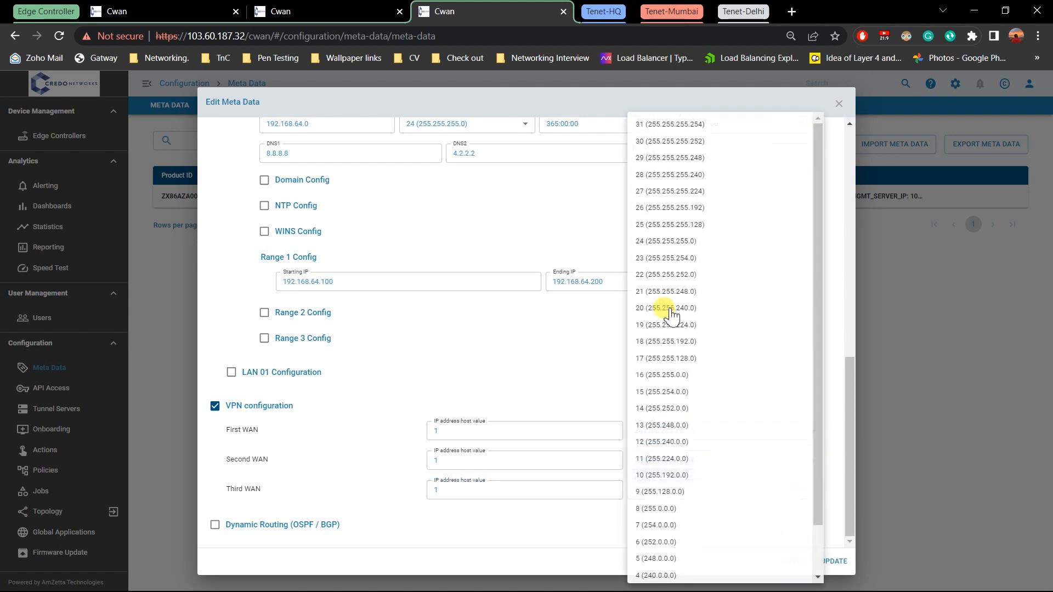
left_click(669, 245)
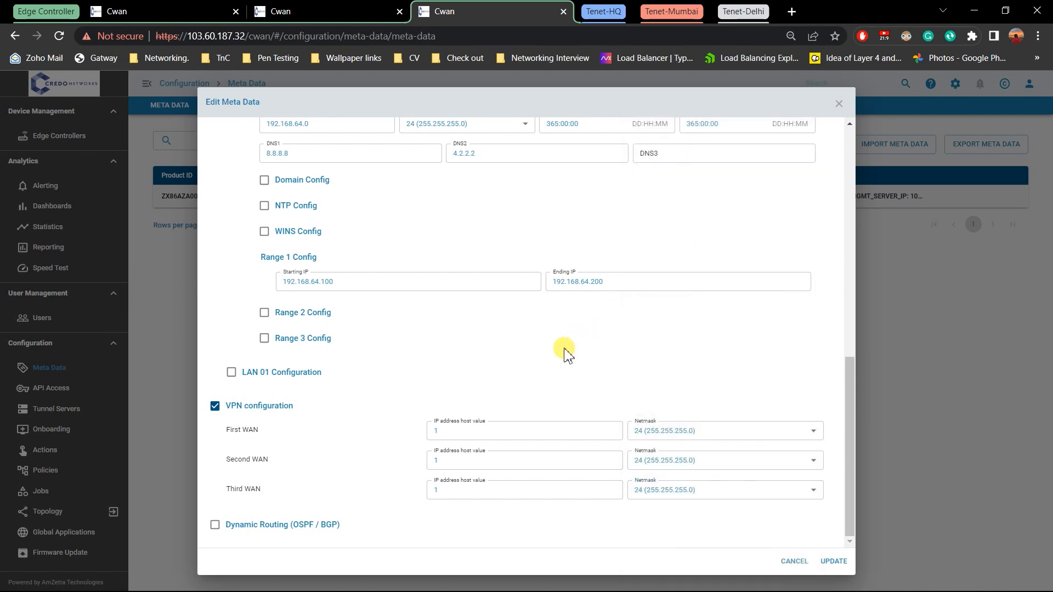
Review the complete Tenet-HQ meta data form and save the updated record.
scroll(565, 351, "up", 10)
scroll(566, 354, "up", 3)
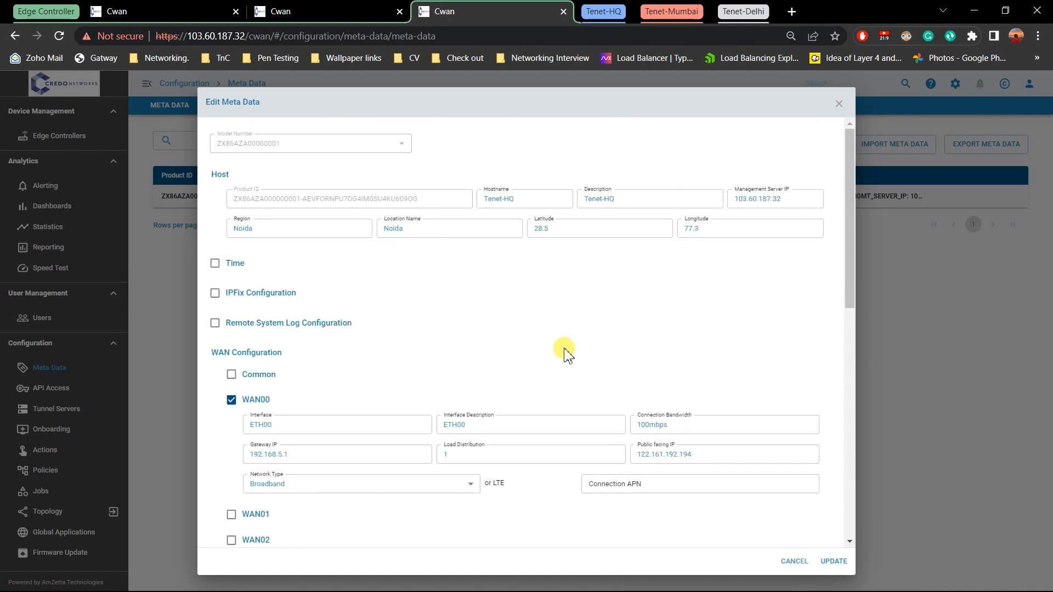
scroll(566, 354, "down", 15)
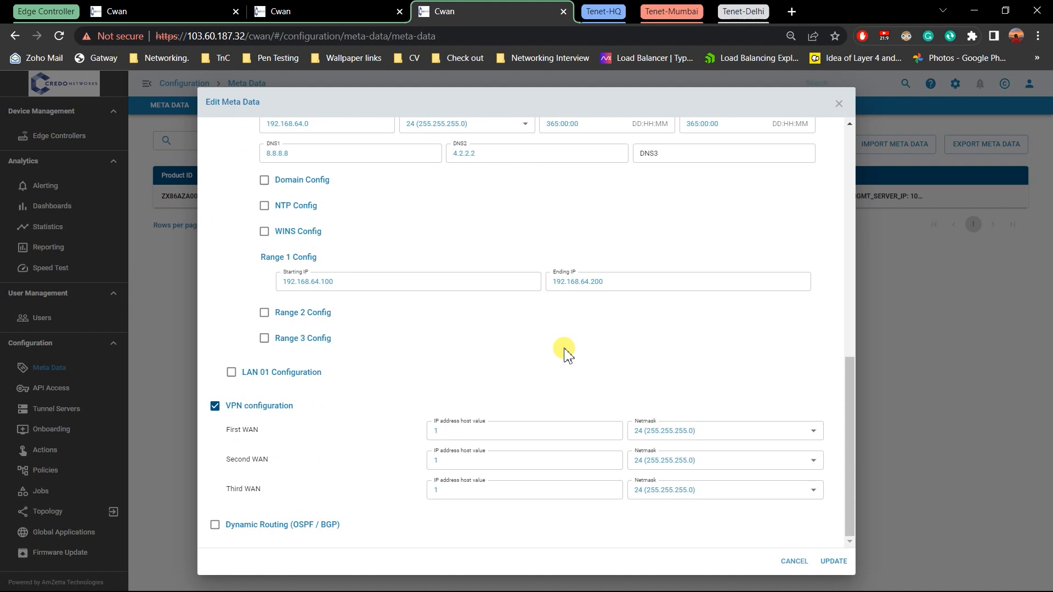
left_click(845, 561)
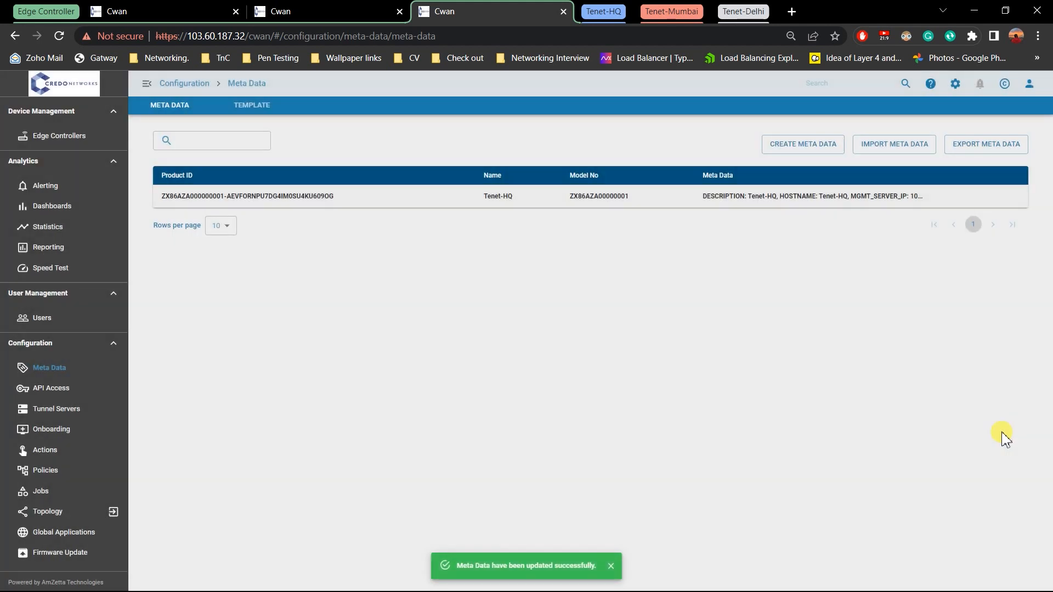
Start a new meta data record for model number ZMTKTNA3QP055VL.
left_click(810, 146)
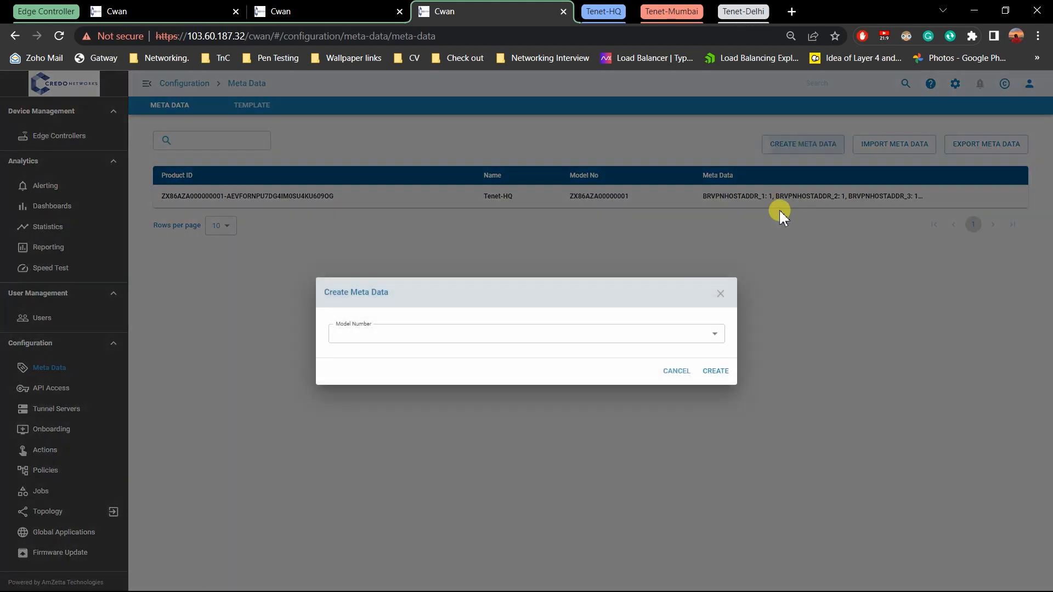
left_click(480, 342)
left_click(402, 334)
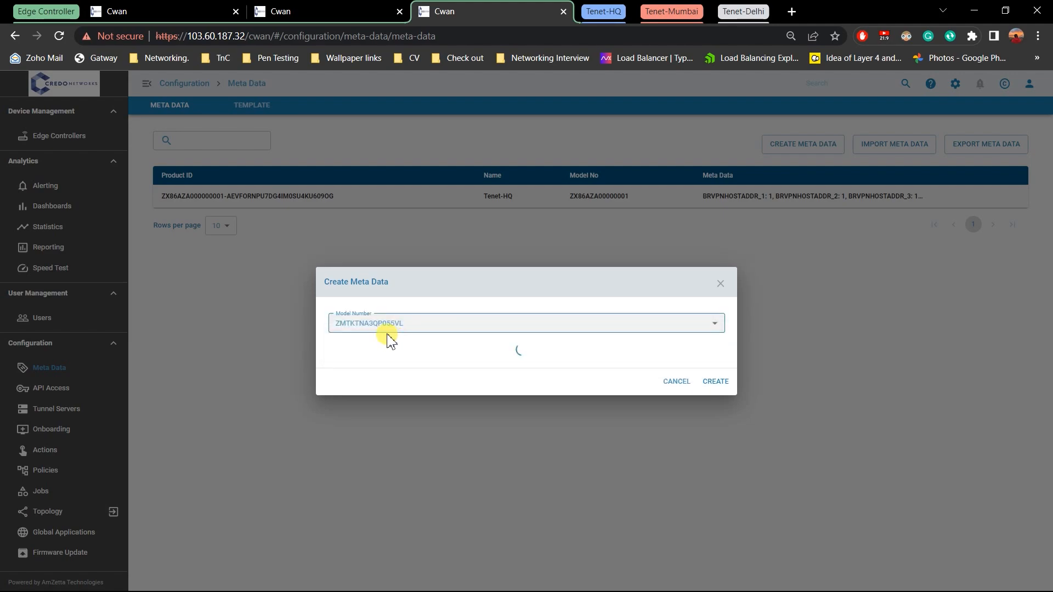
Copy the Tenet Mumbai product ID from the Auto-Policy workbook into the new record's Product ID.
key("alt+Tab")
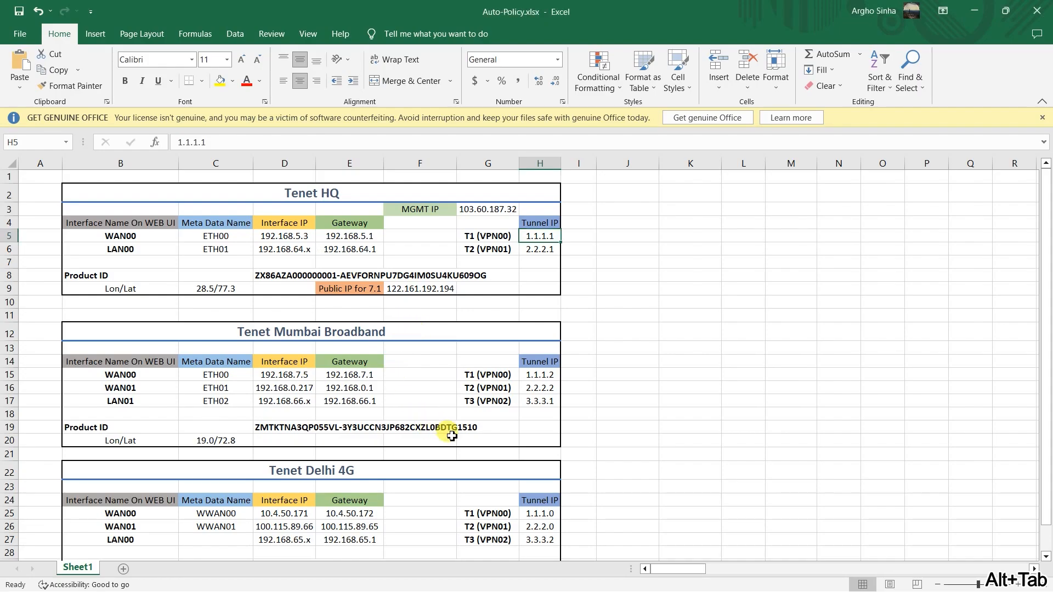
left_click(337, 430)
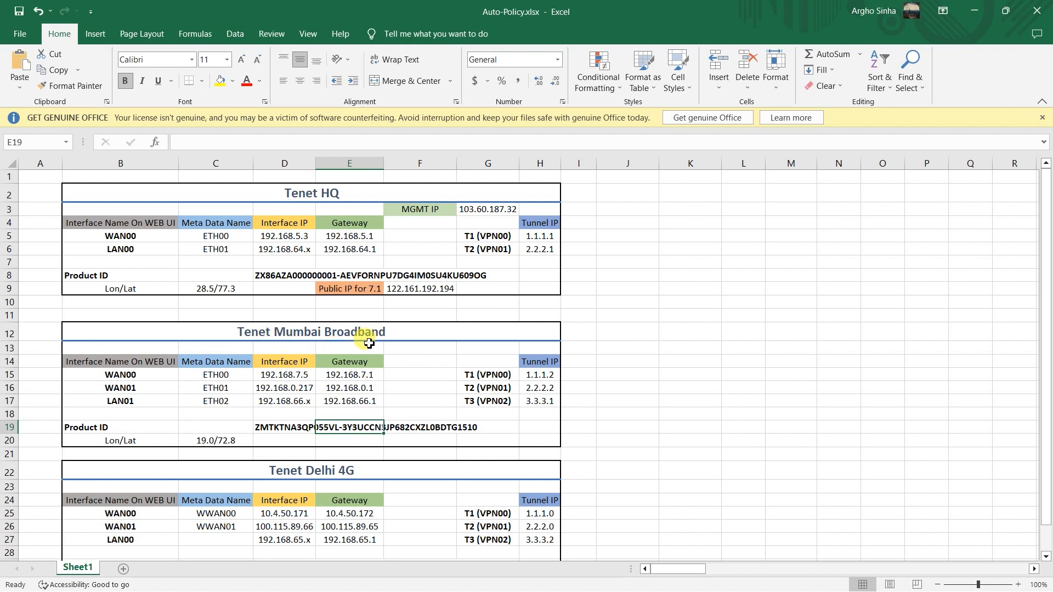
key("alt+Tab")
left_click(278, 201)
key("alt+Tab")
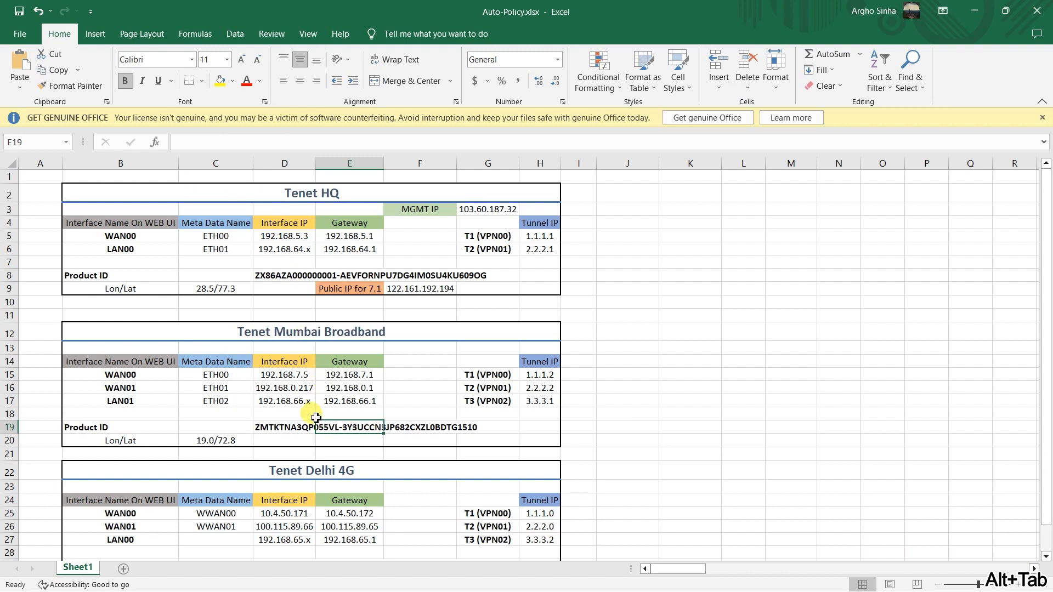
left_click(286, 427)
left_click_drag(399, 143, 199, 133)
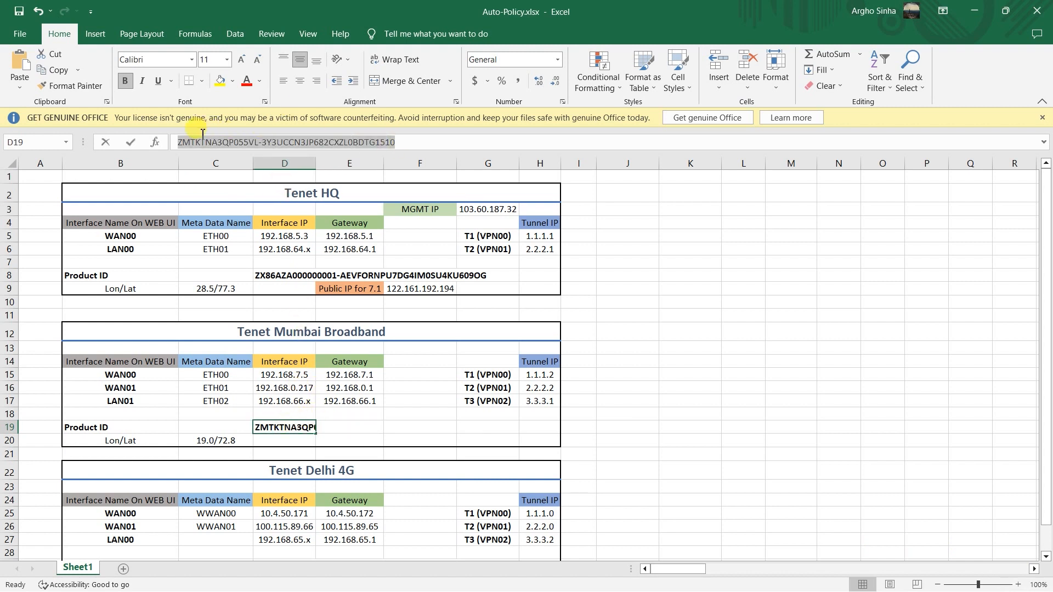
key("ctrl+c")
key("alt+Tab")
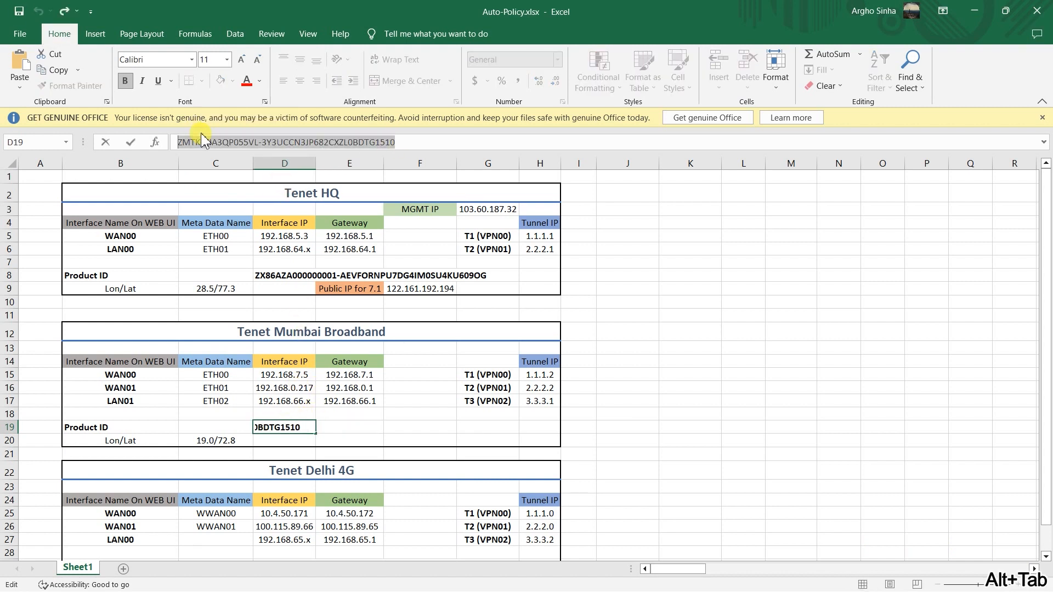
key("ctrl+v")
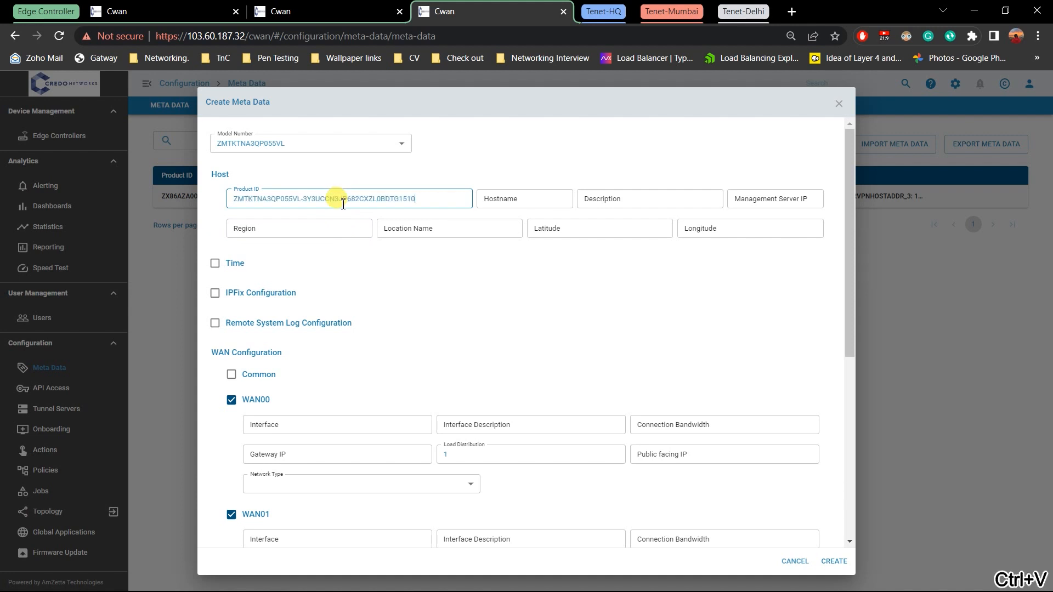
Set both the hostname and the description of the new record to Tenet-Mumbai.
left_click(544, 195)
type("Tenet-Mumbai")
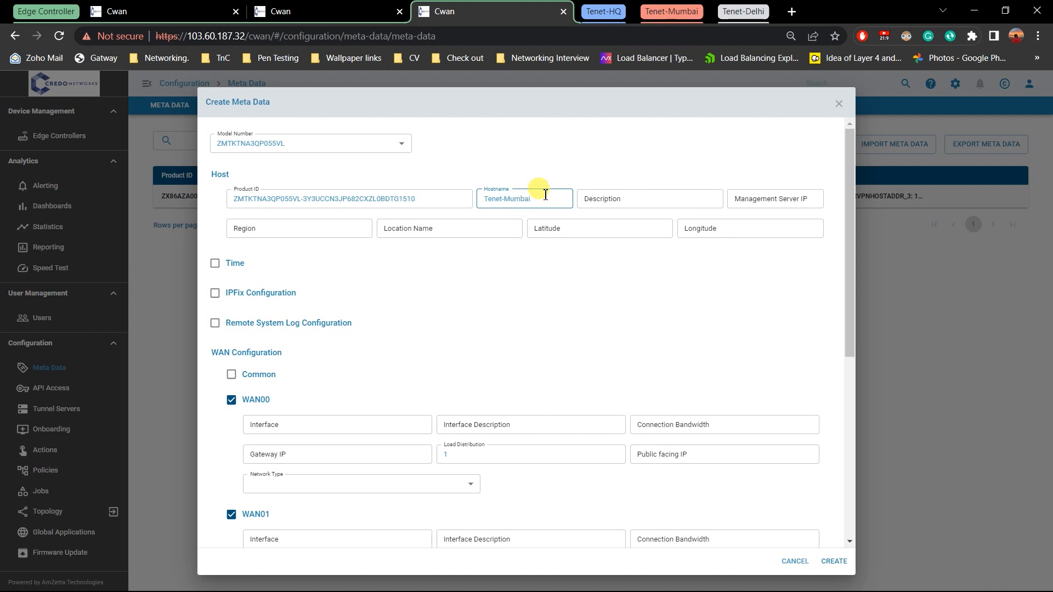
key("ctrl+a")
key("ctrl+c")
key("Tab")
key("ctrl+v")
Copy the MGMT IP 103.60.187.32 from the workbook into the record's management server IP.
key("Tab")
key("alt+Tab")
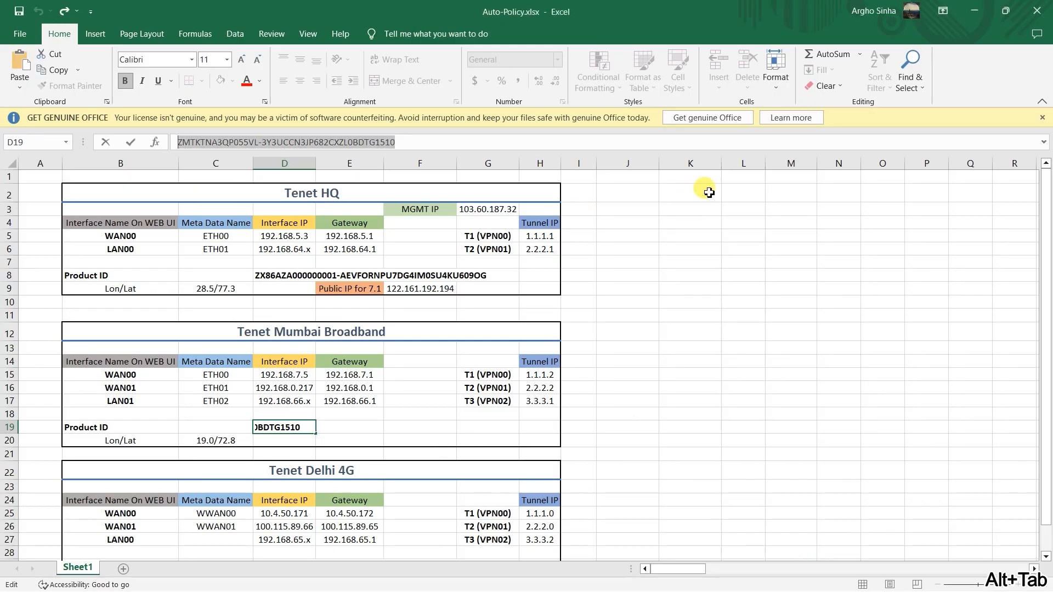
left_click(499, 209)
key("ctrl+c")
key("alt+Tab")
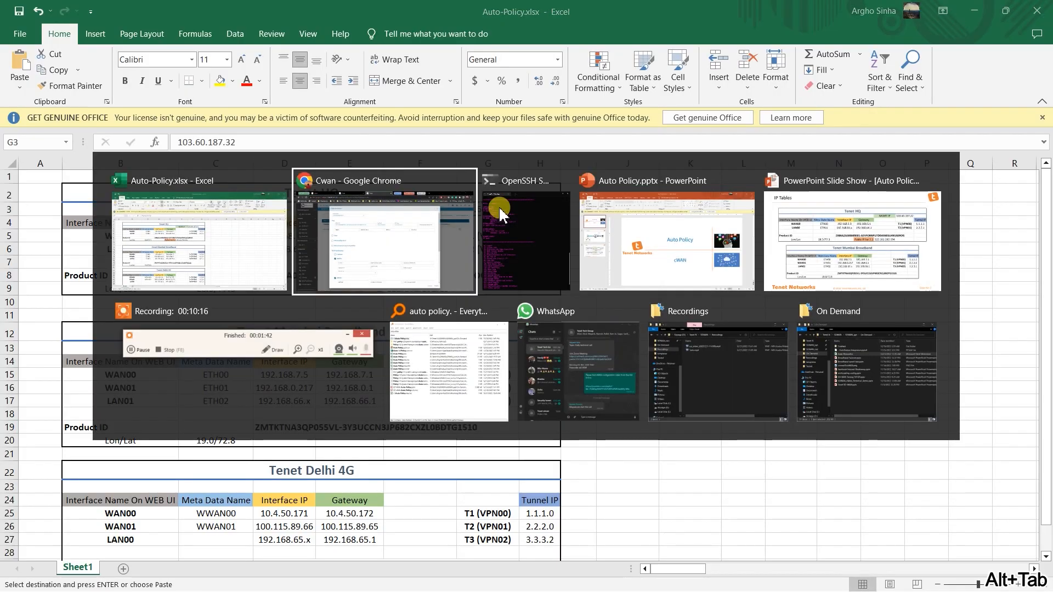
key("ctrl+v")
Set the record's region and location name to Mumbai.
left_click(349, 230)
type("Mumbai")
key("Tab")
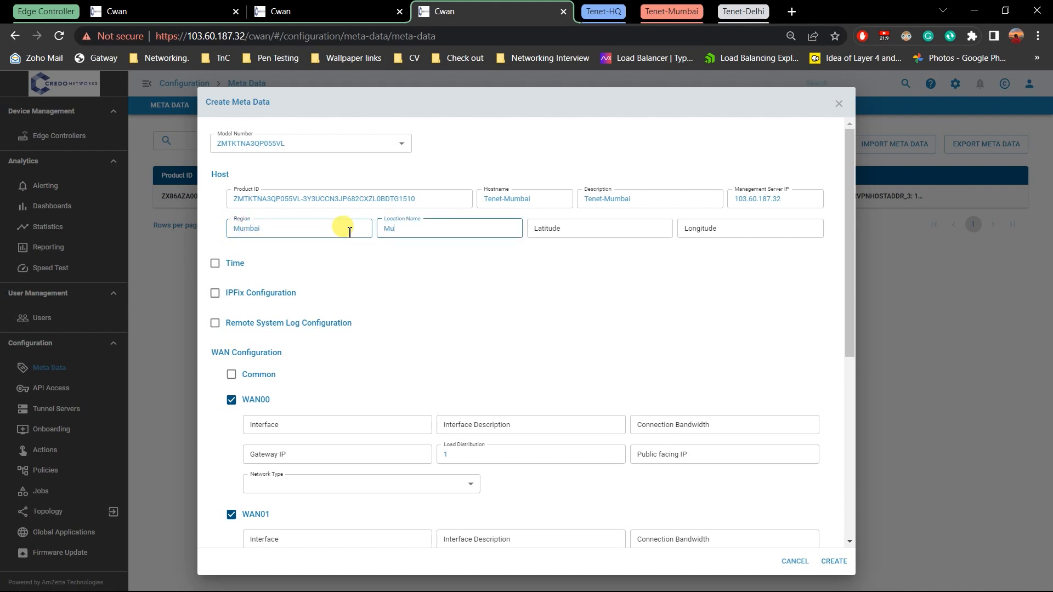
type("Mumbai")
key("Tab")
Look up the Mumbai coordinates in the workbook and set the latitude to 19.0 and the longitude to 72.8.
key("alt+Tab")
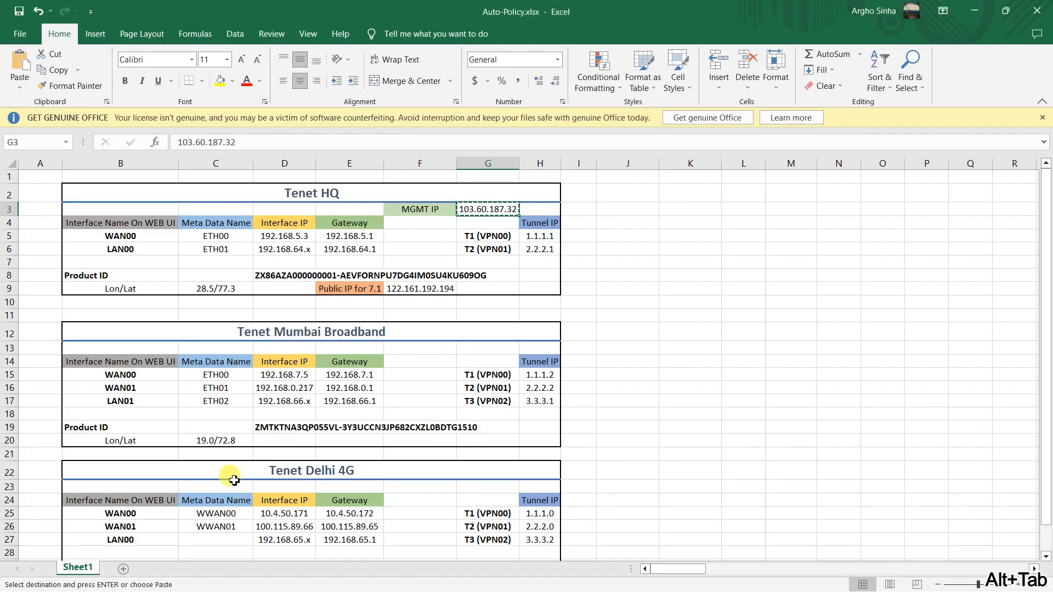
key("alt+Tab")
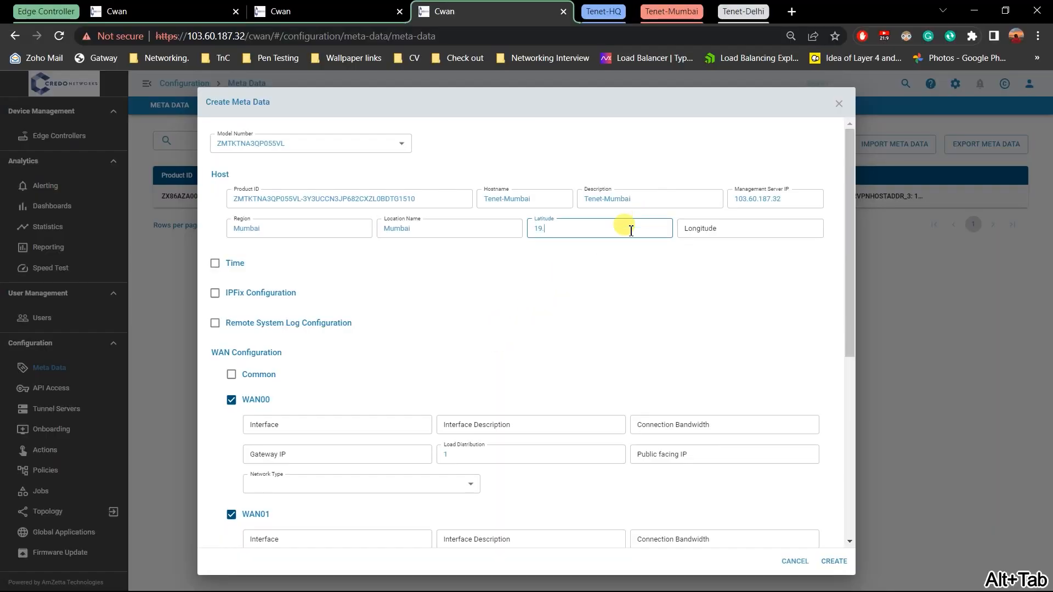
key("Tab")
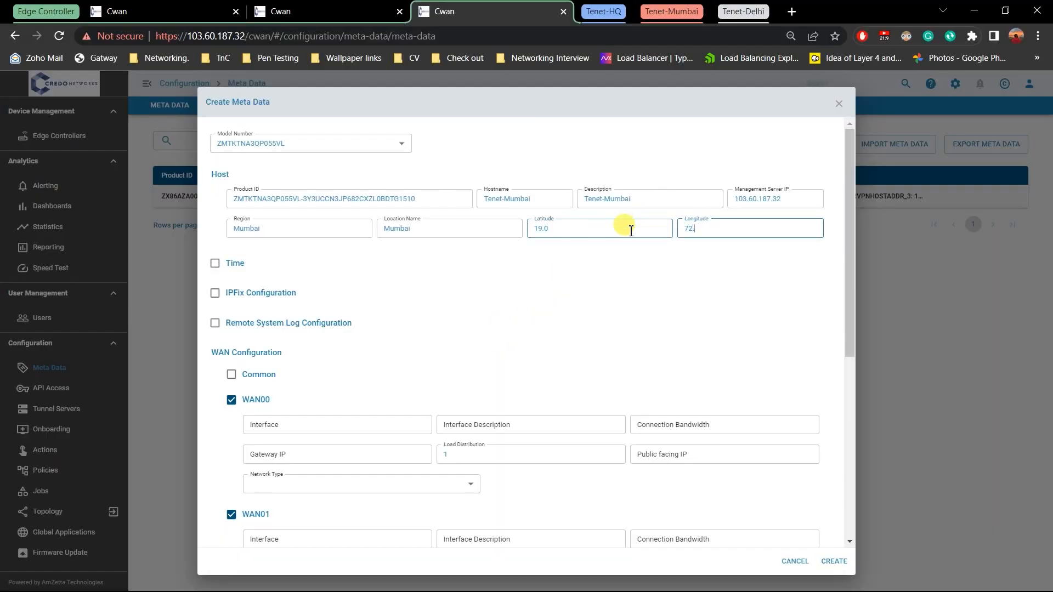
Check the Tenet Mumbai WAN rows in the workbook and disable WAN02 in the record's WAN configuration.
scroll(545, 294, "down", 5)
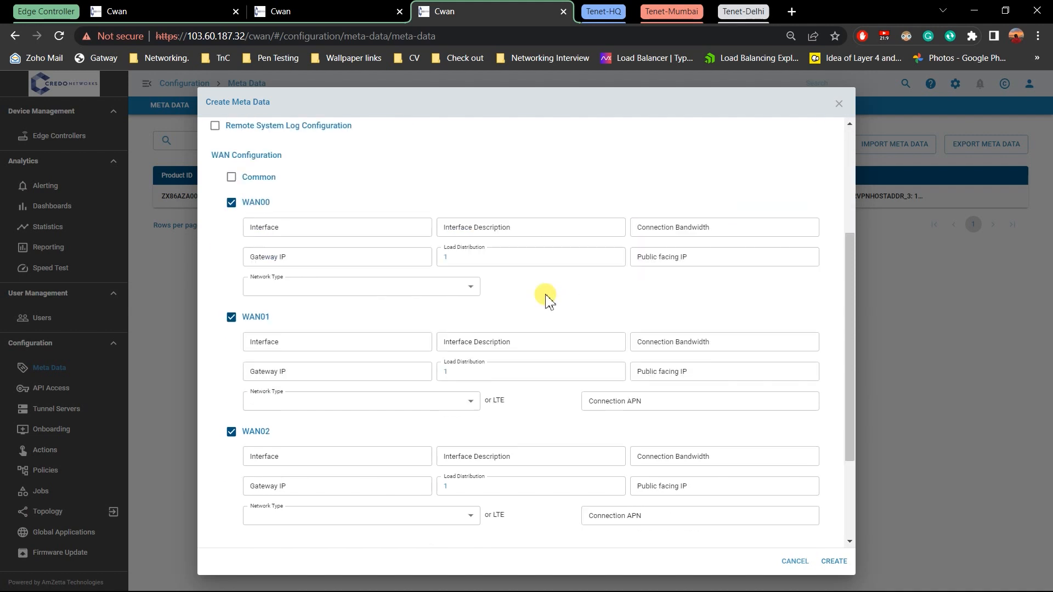
scroll(352, 263, "up", 1)
key("alt+Tab")
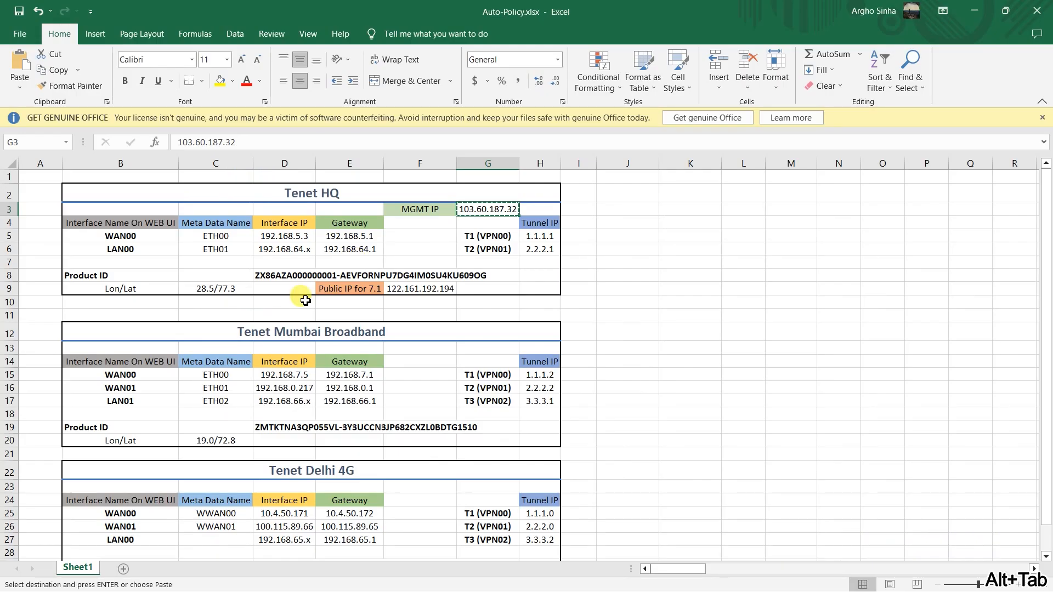
left_click(10, 376)
left_click(10, 388)
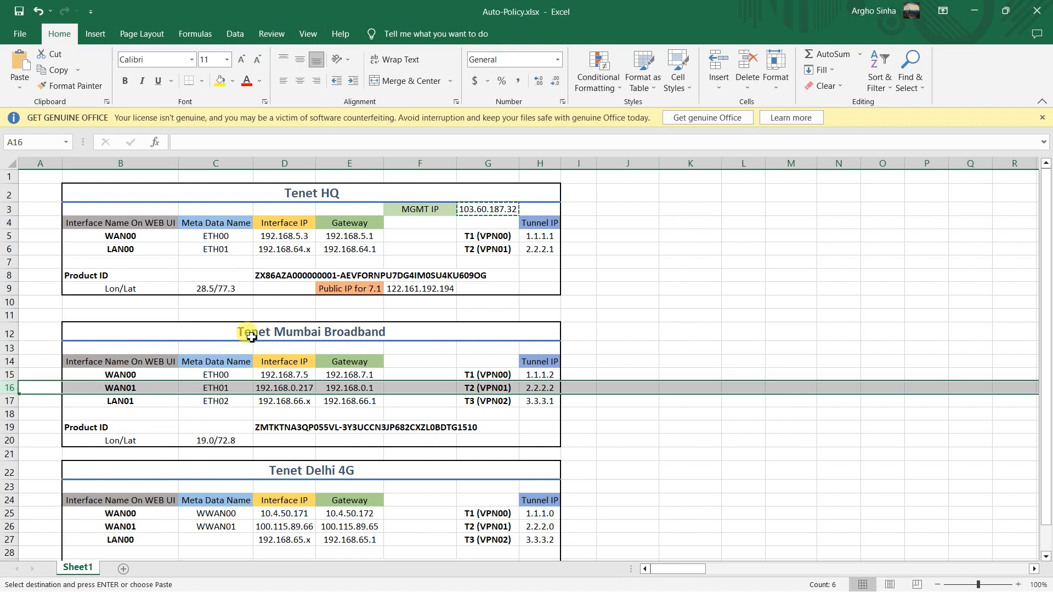
key("alt+Tab")
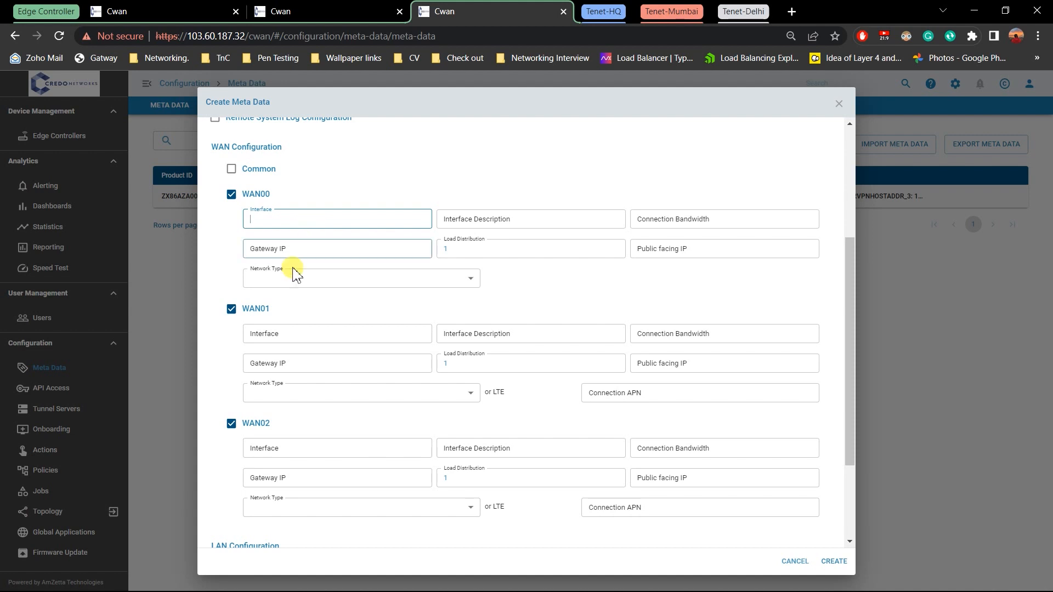
left_click(231, 423)
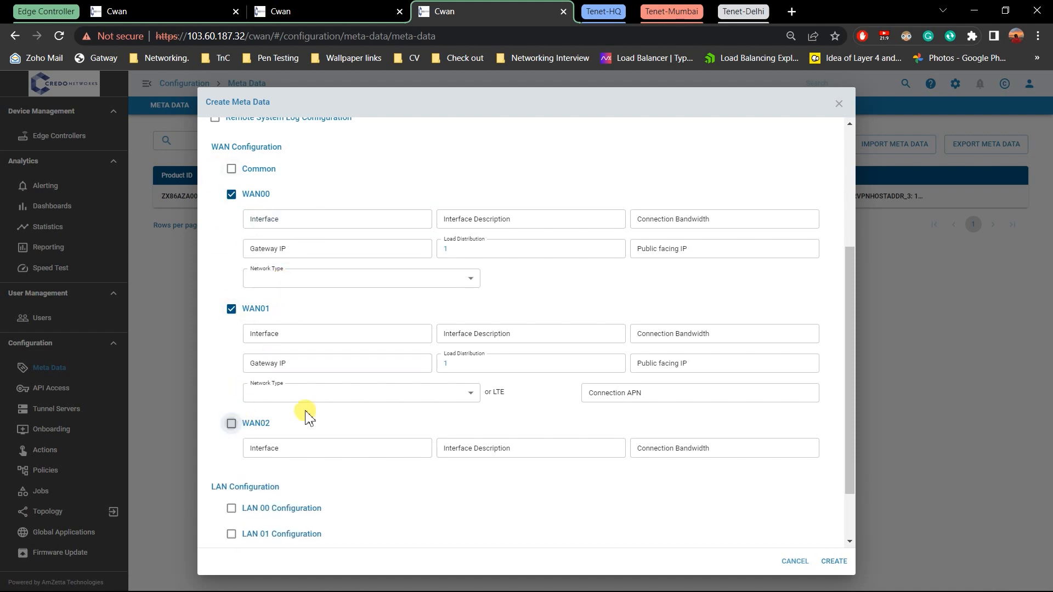
Copy ETH00 from the workbook's Mumbai WAN00 row into the interface and interface description of WAN00 and WAN01.
key("alt+Tab")
left_click(203, 376)
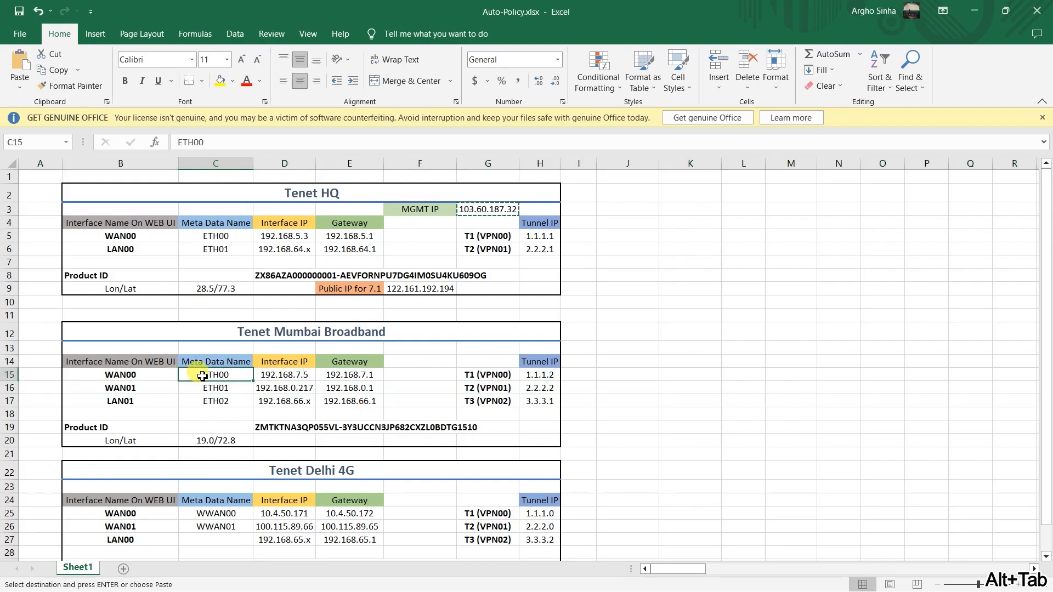
key("ctrl+c")
key("alt+Tab")
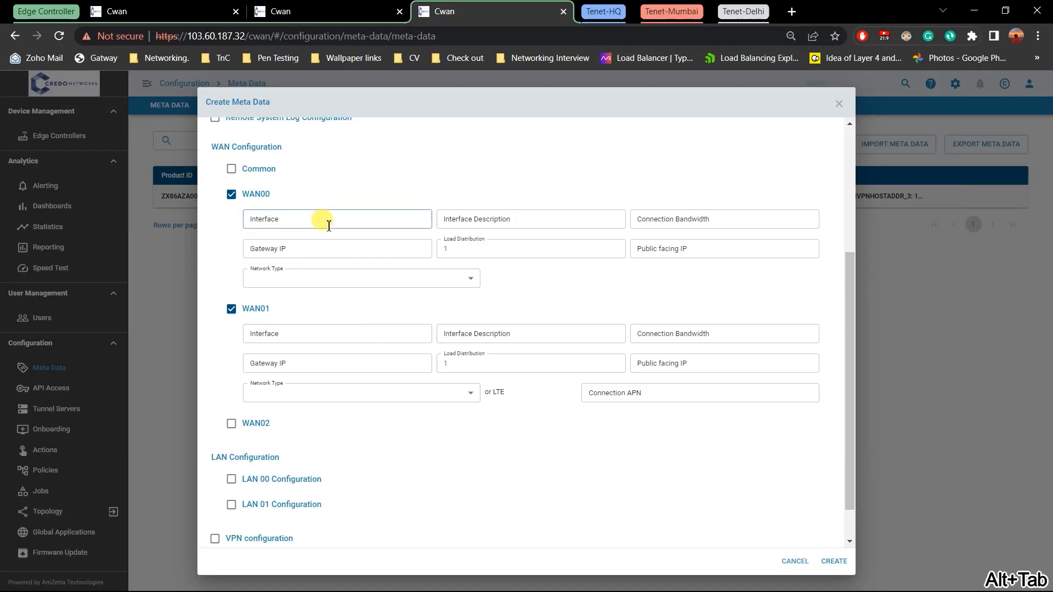
key("ctrl+v")
left_click(312, 334)
key("ctrl+v")
left_click(543, 217)
key("ctrl+v")
left_click(525, 333)
key("ctrl+v")
left_click(538, 217)
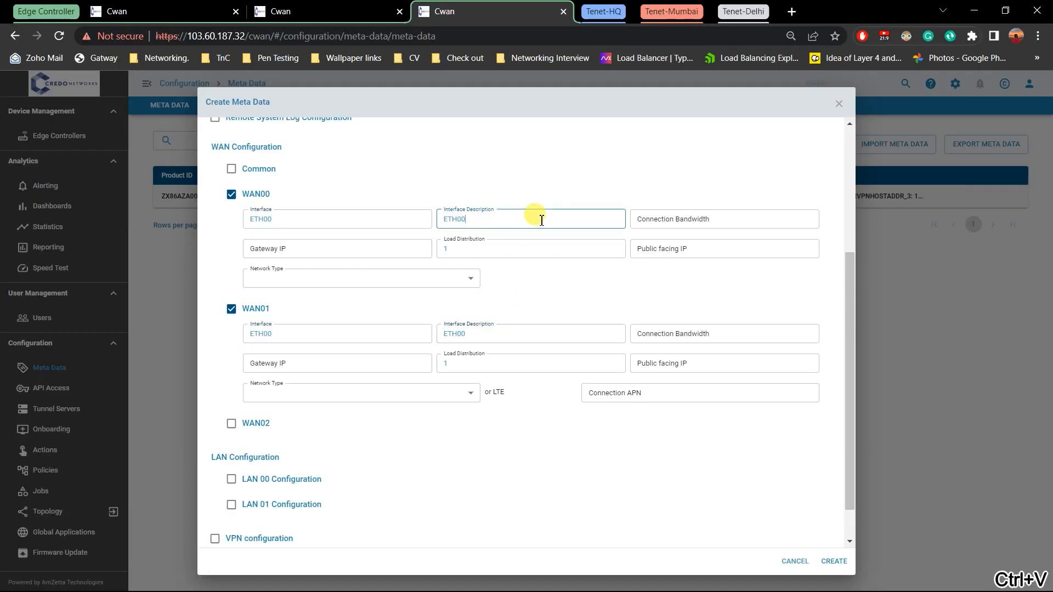
left_click(497, 340)
Check the Mumbai WAN01 row in the workbook and change WAN01's interface and interface description to ETH01.
key("alt+Tab")
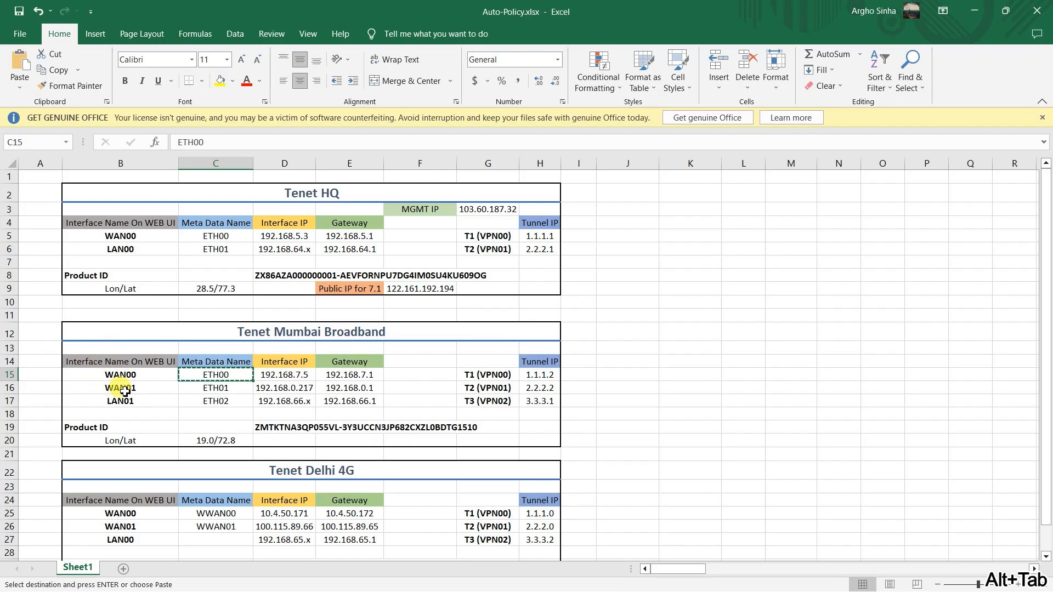
left_click(125, 391)
left_click(218, 390)
key("alt+Tab")
left_click(313, 331)
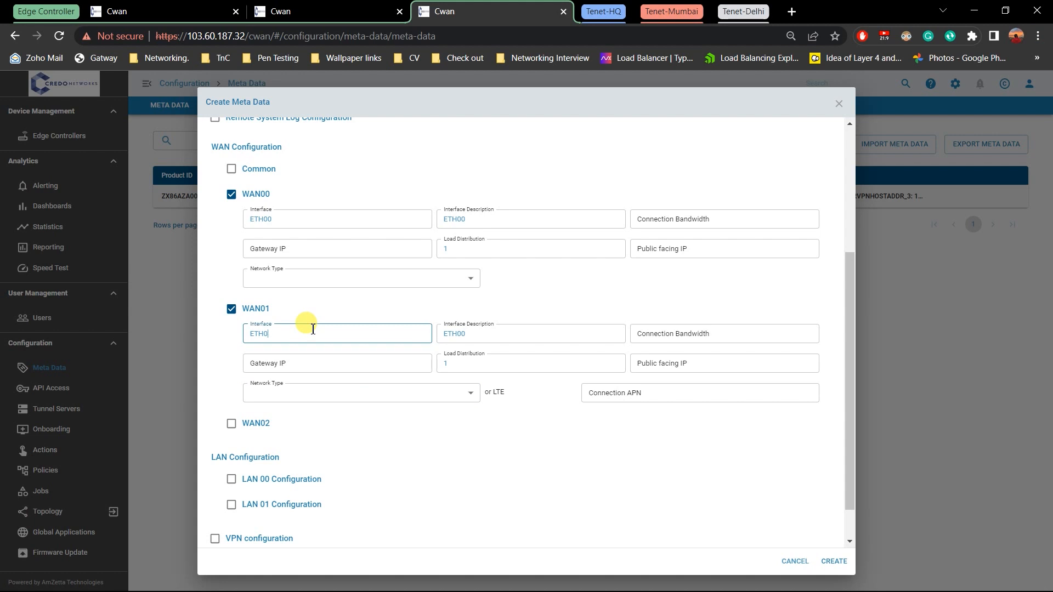
type("1")
left_click(529, 336)
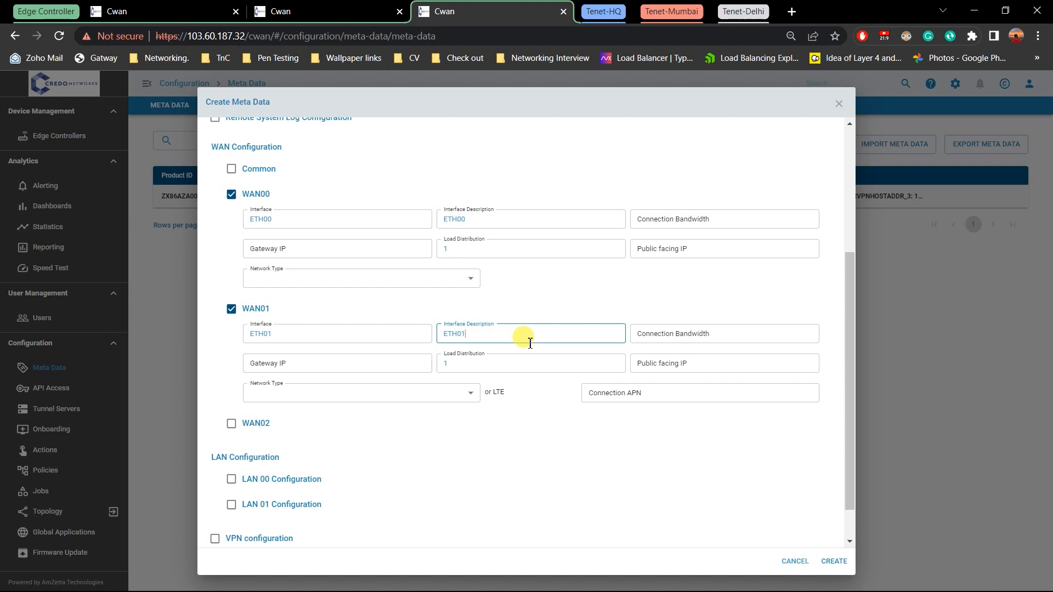
Set the connection bandwidth of WAN01 and WAN00 to 100mbps.
left_click(677, 335)
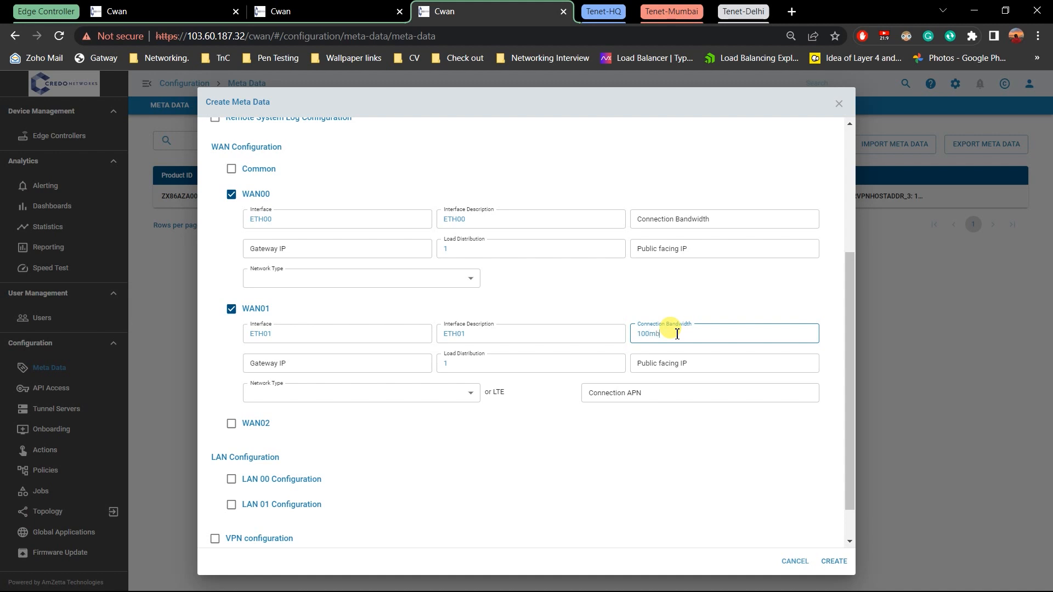
key("ctrl+a")
key("ctrl+c")
left_click(724, 222)
key("ctrl+v")
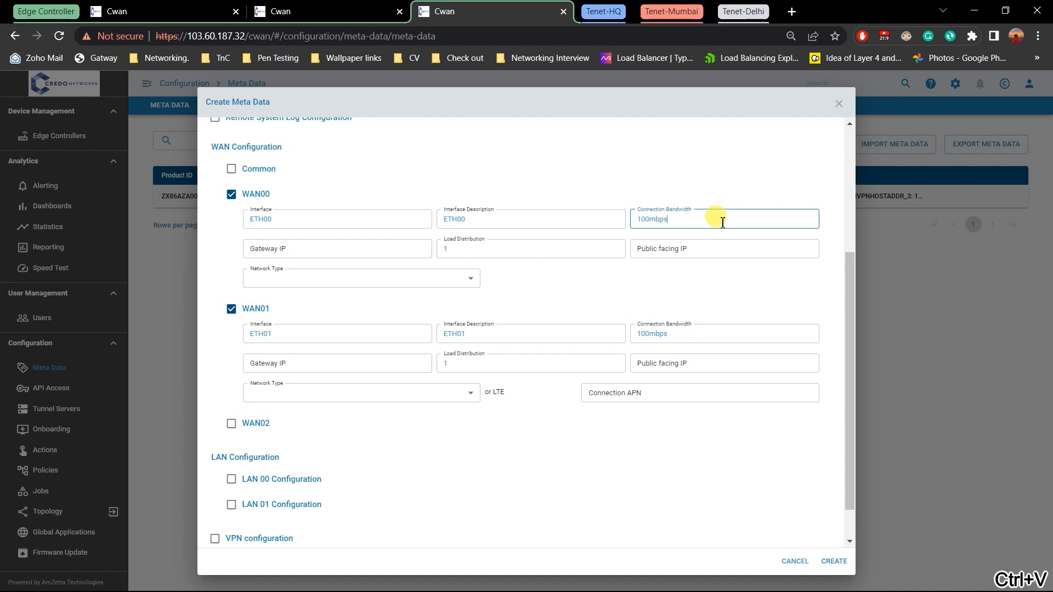
Copy the gateway 192.168.7.1 from the workbook into WAN00's gateway IP and set its network type to Broadband.
left_click(380, 249)
key("alt+Tab")
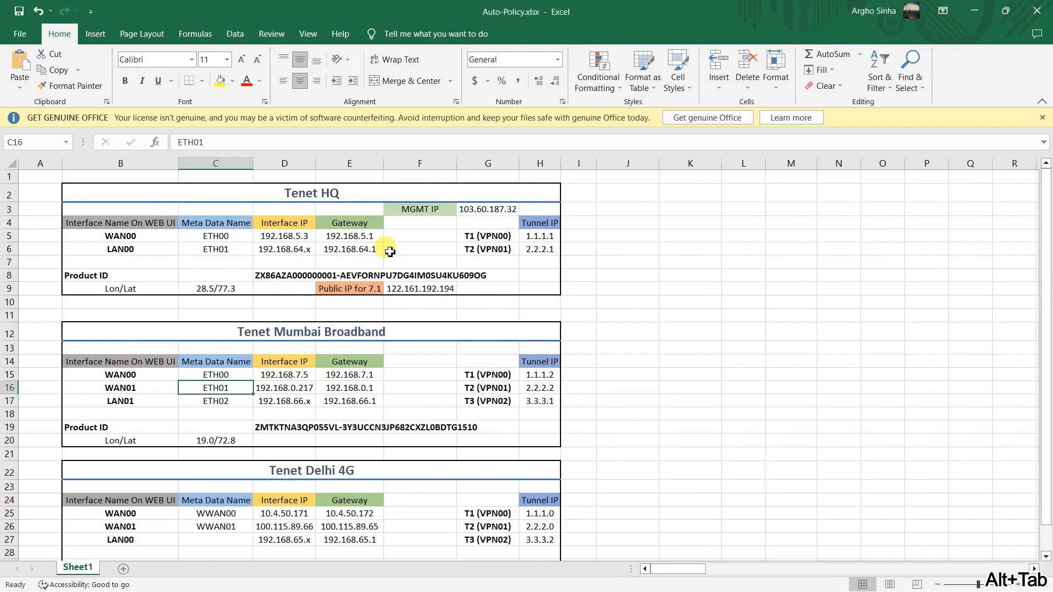
left_click(342, 376)
key("ctrl+c")
key("alt+Tab")
key("ctrl+v")
left_click(341, 278)
left_click(342, 280)
Copy the gateway 192.168.0.1 from the workbook into WAN01's gateway IP and set its network type to Broadband.
key("alt+Tab")
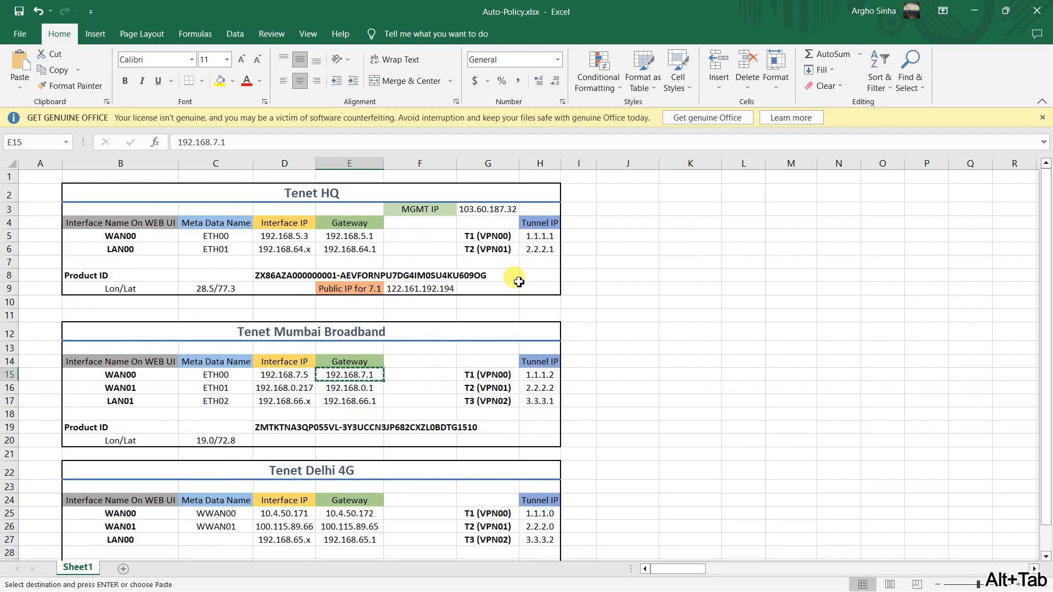
left_click(357, 388)
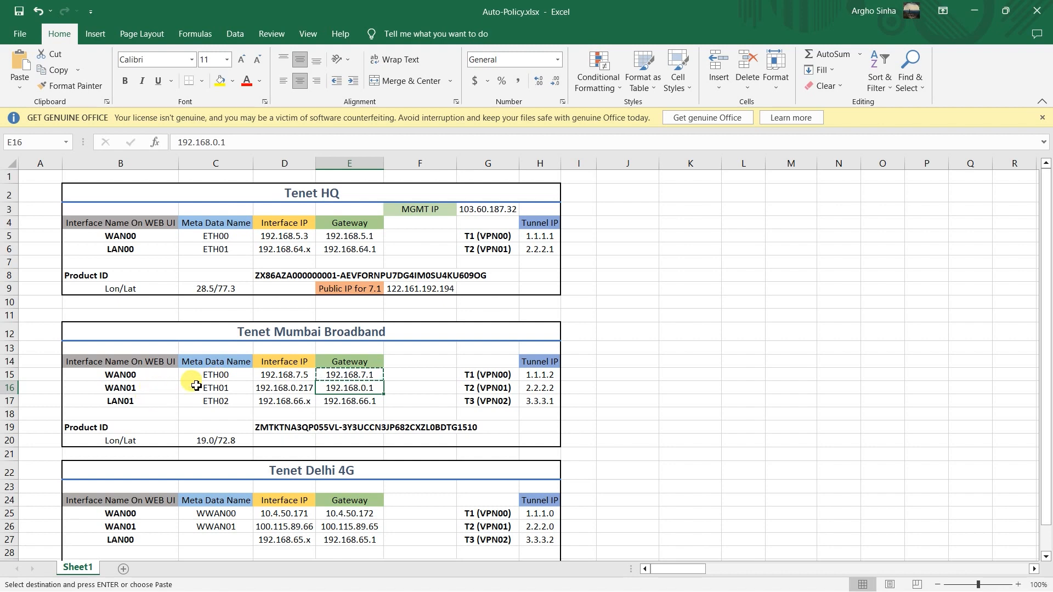
key("ctrl+c")
key("alt+Tab")
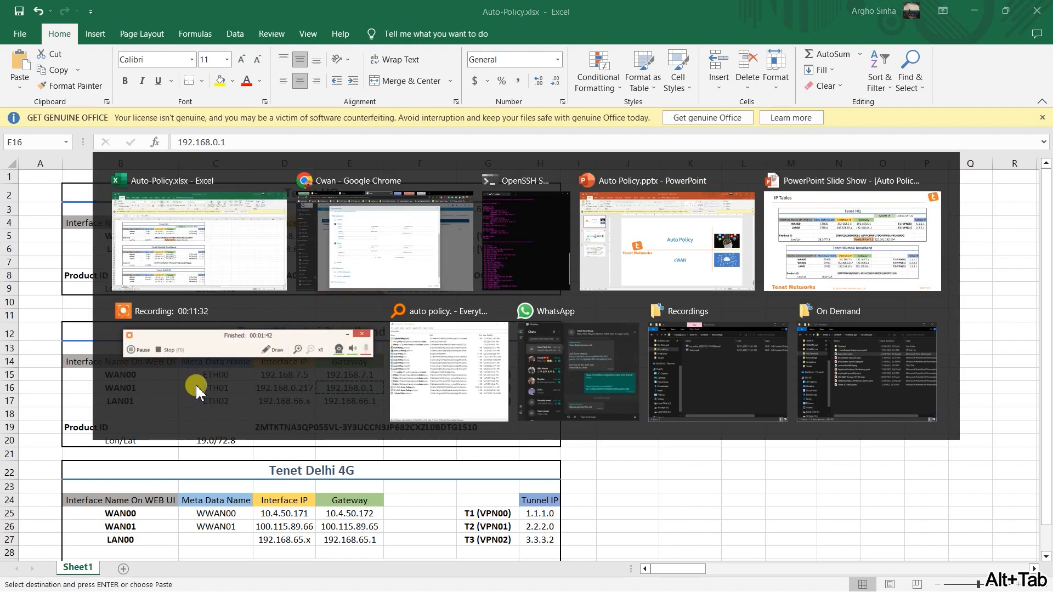
left_click(302, 363)
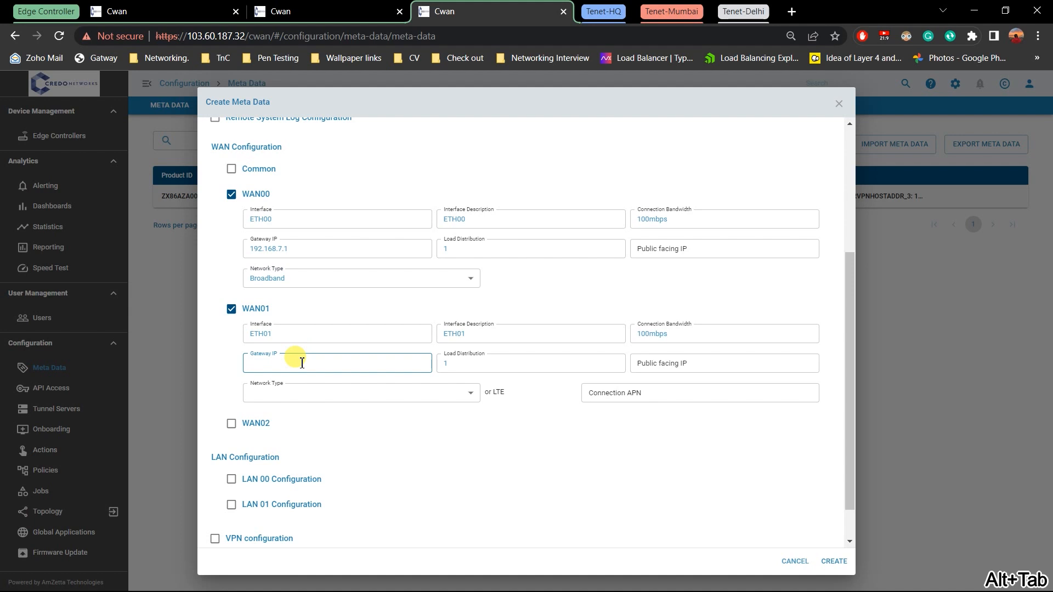
key("ctrl+v")
left_click(317, 399)
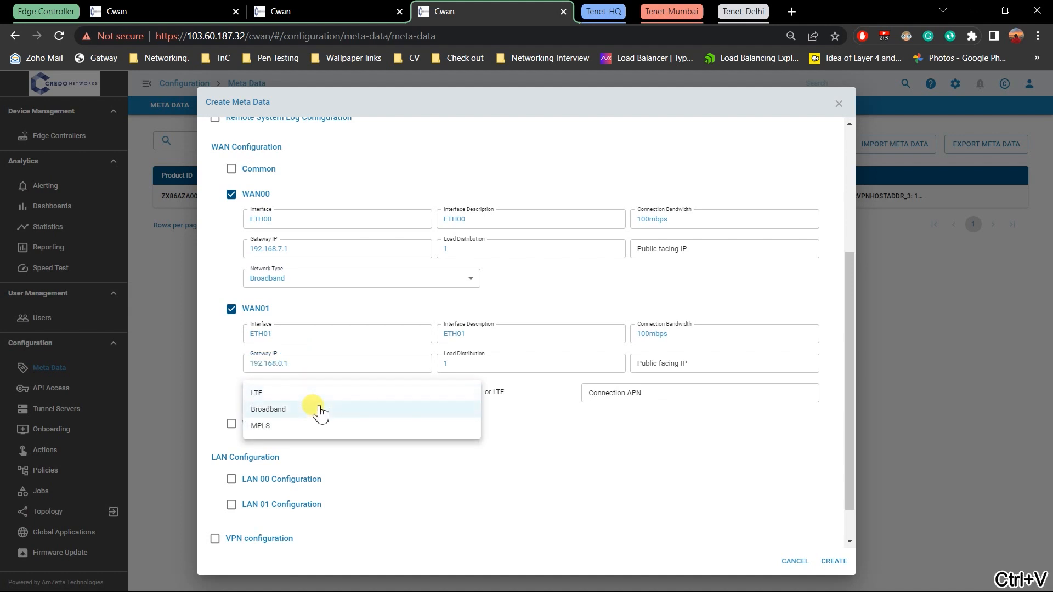
left_click(321, 410)
scroll(469, 448, "down", 1)
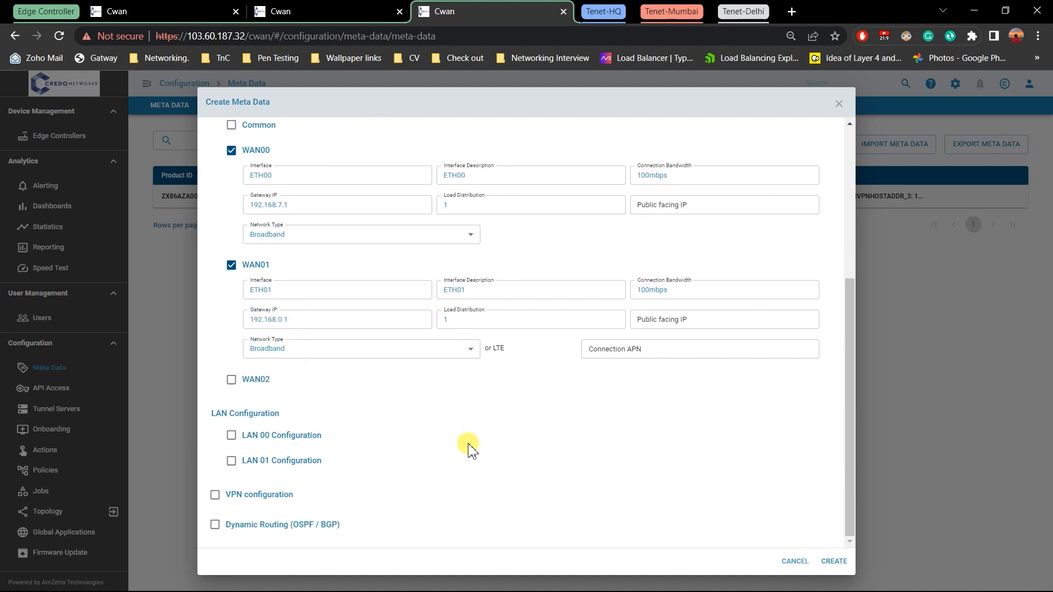
Enable LAN 00 Configuration and copy ETH02 from the workbook's Mumbai LAN01 row into its interface.
left_click(308, 435)
scroll(439, 411, "down", 1)
left_click(363, 397)
key("alt+Tab")
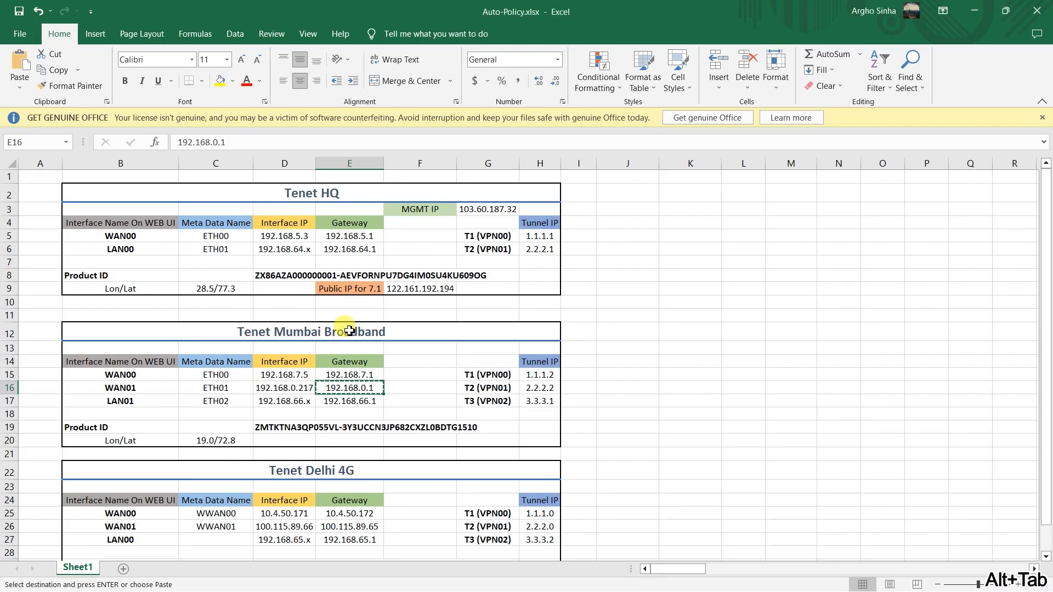
key("alt+Tab")
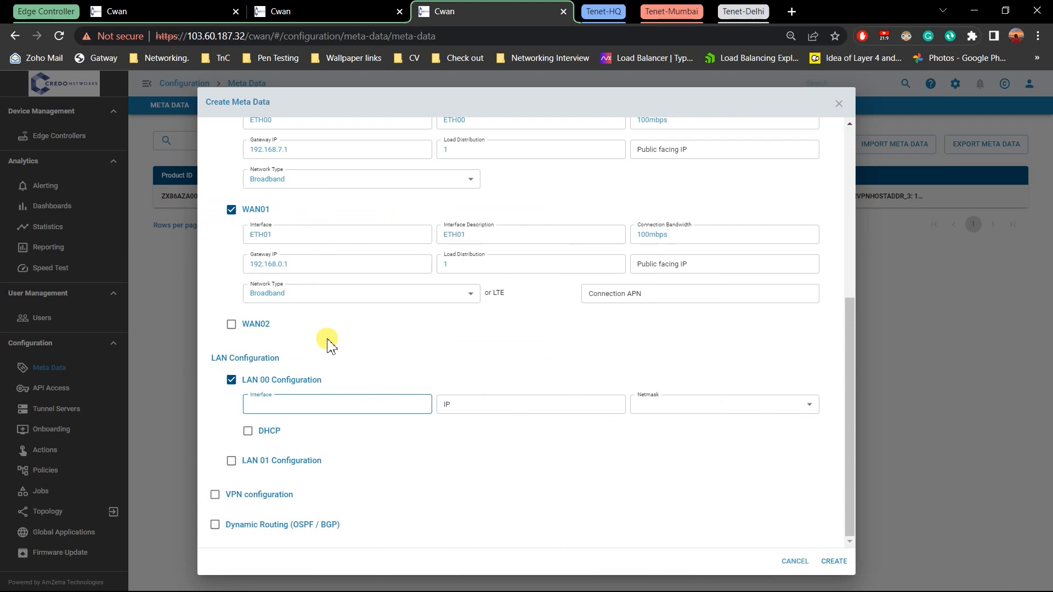
key("alt+Tab")
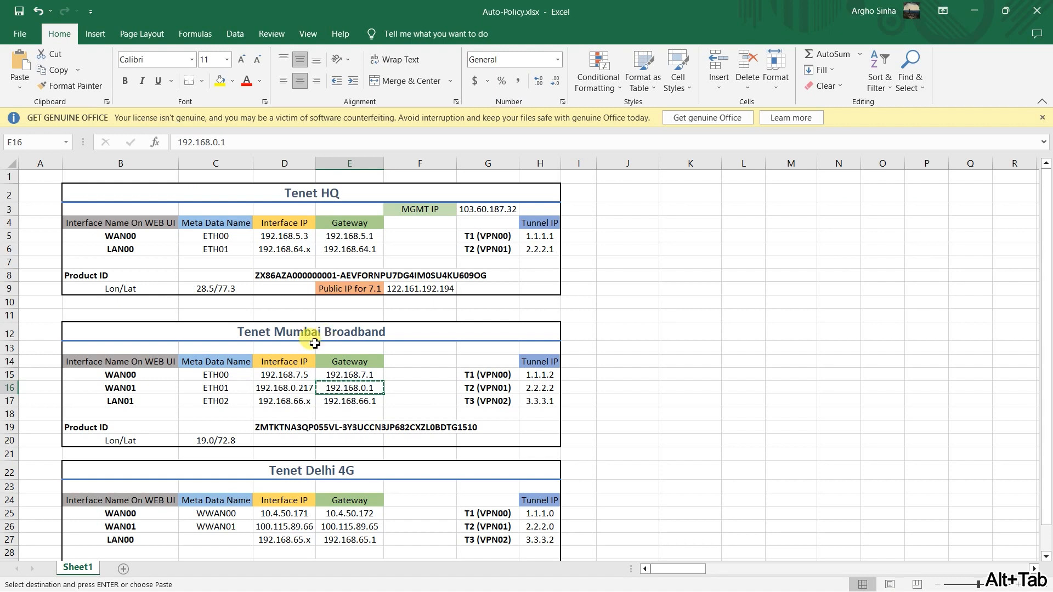
left_click(226, 405)
key("ctrl+c")
key("alt+Tab")
key("ctrl+v")
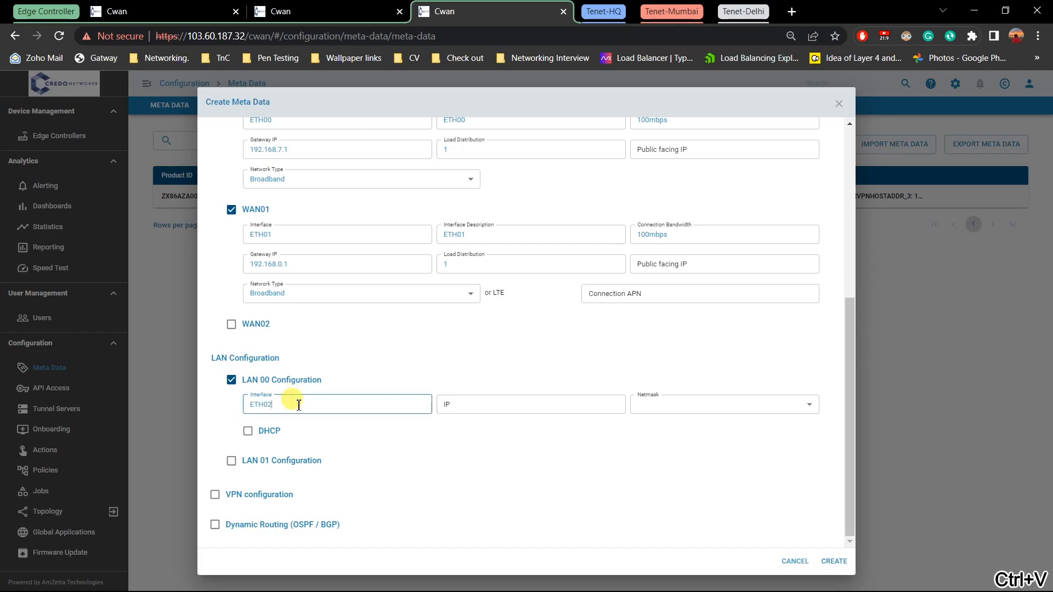
Copy the Mumbai LAN gateway 192.168.66.1 from the workbook into LAN 00's IP and set its netmask to 24 (255.255.255.0).
key("alt+Tab")
left_click(327, 402)
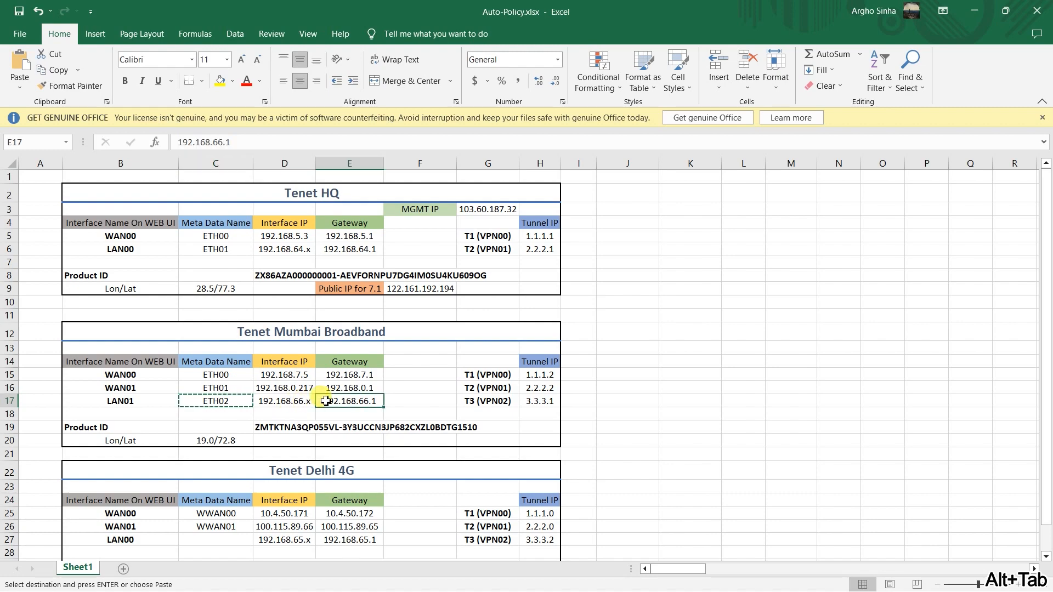
key("ctrl+c")
key("alt+Tab")
left_click(474, 404)
key("ctrl+v")
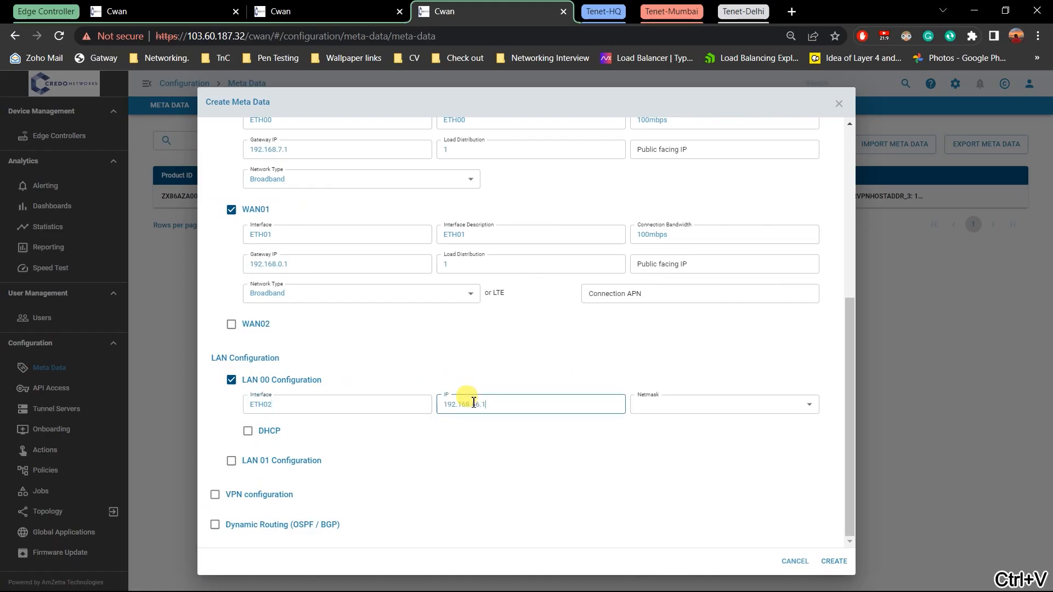
left_click(693, 404)
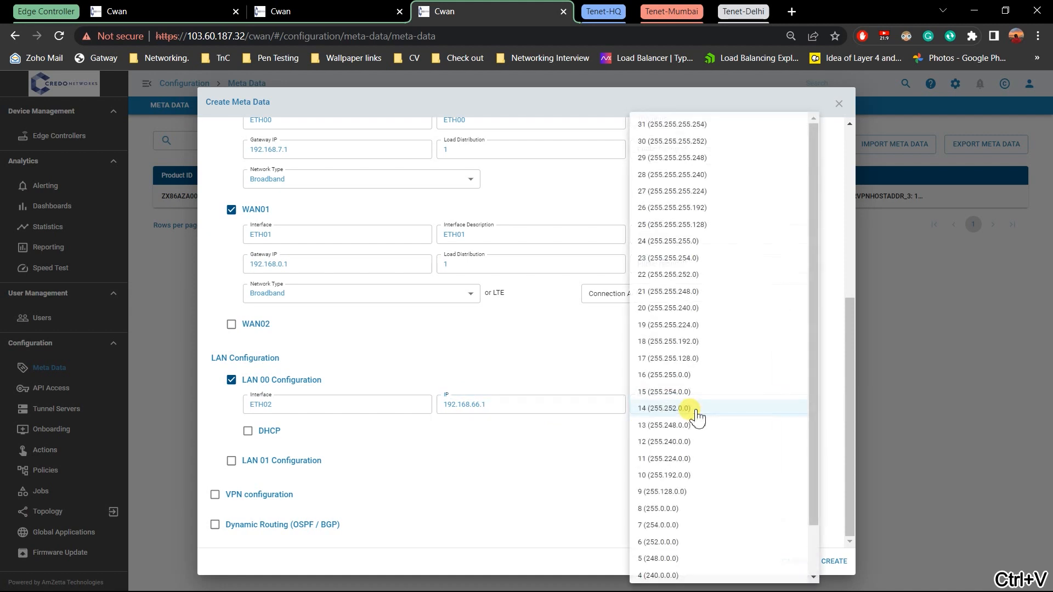
left_click(672, 241)
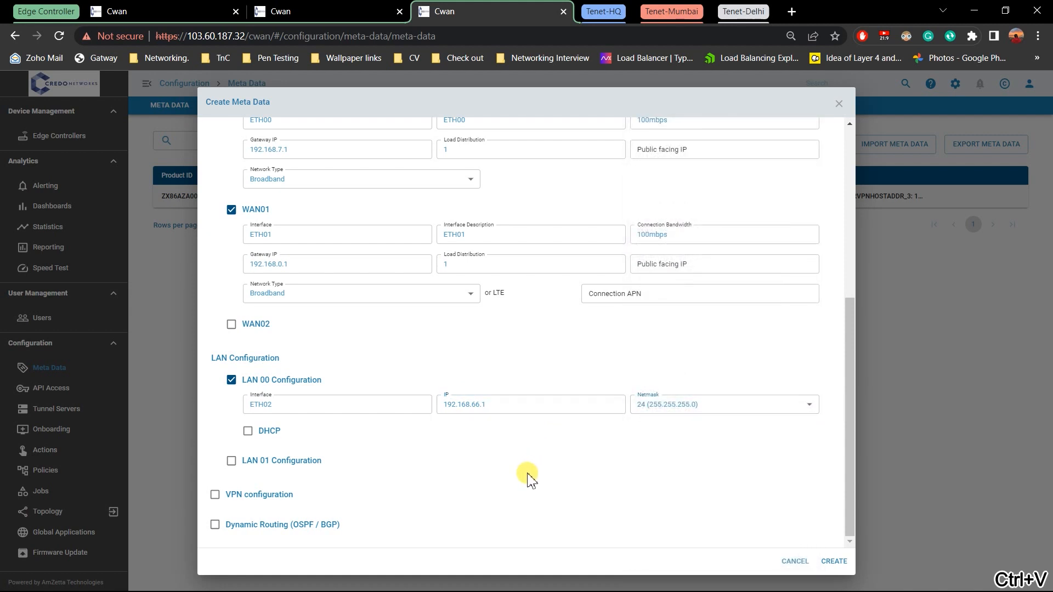
Enable DHCP for LAN 00 with network 192.168.66.0 and netmask 24 (255.255.255.0).
left_click(276, 438)
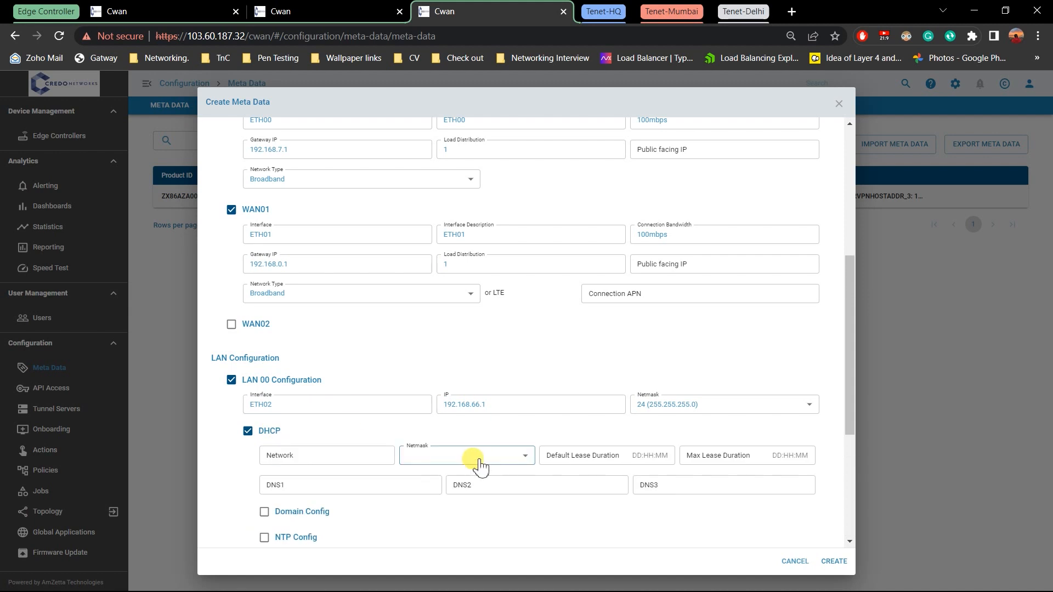
scroll(476, 464, "down", 3)
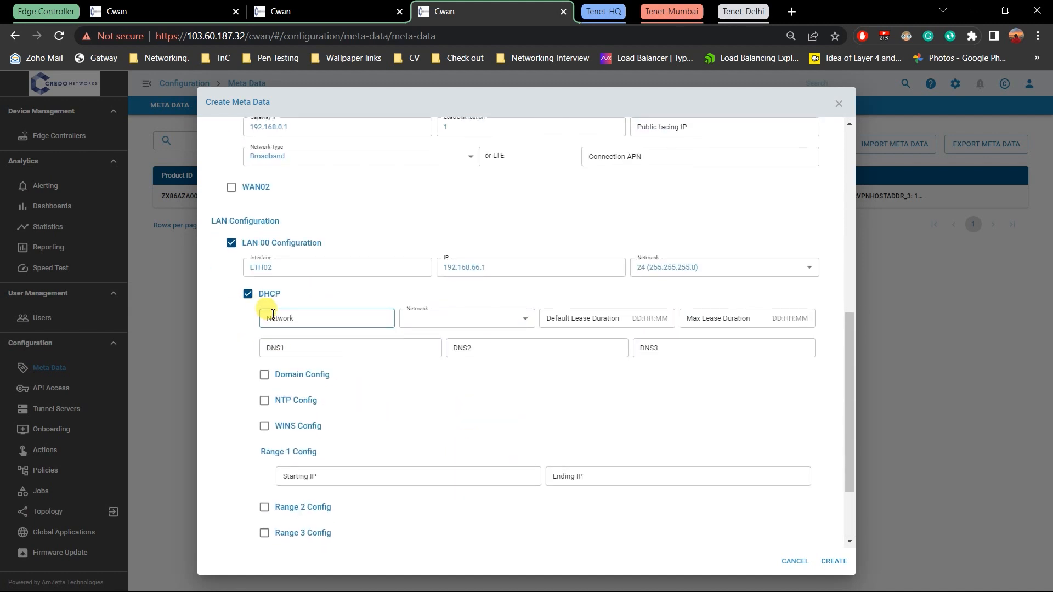
left_click_drag(523, 262, 435, 258)
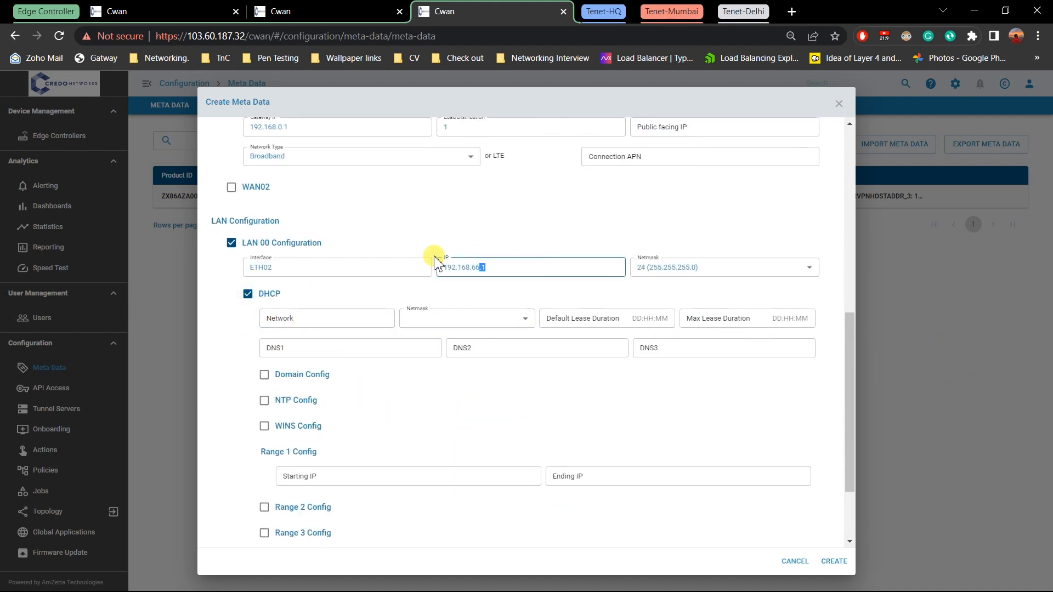
key("ctrl+c")
left_click(331, 318)
key("ctrl+v")
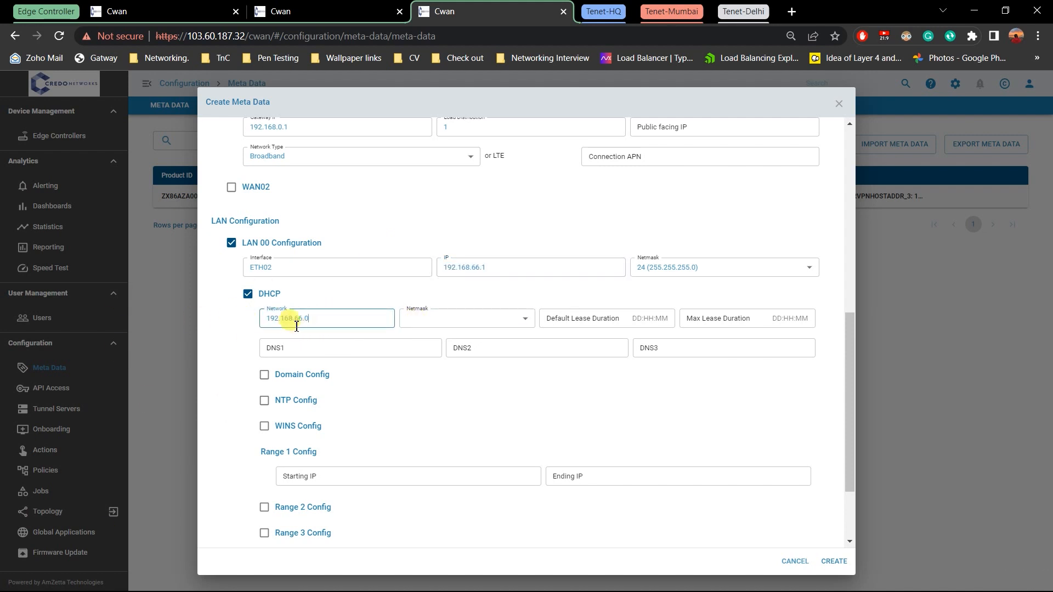
left_click(498, 328)
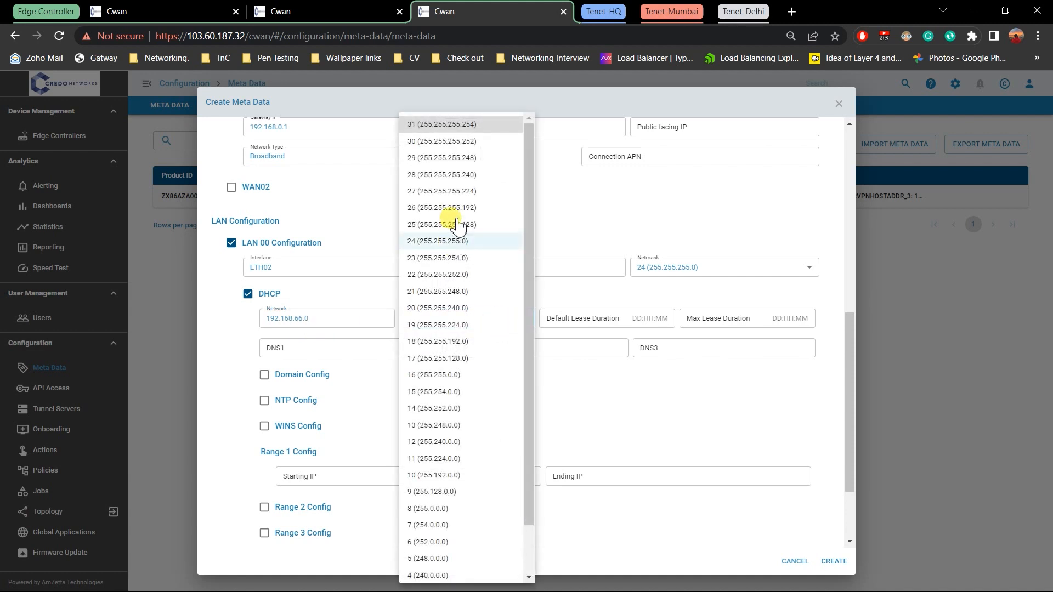
left_click(447, 242)
Set both the default and the max DHCP lease duration to 365:00:00.
left_click(586, 316)
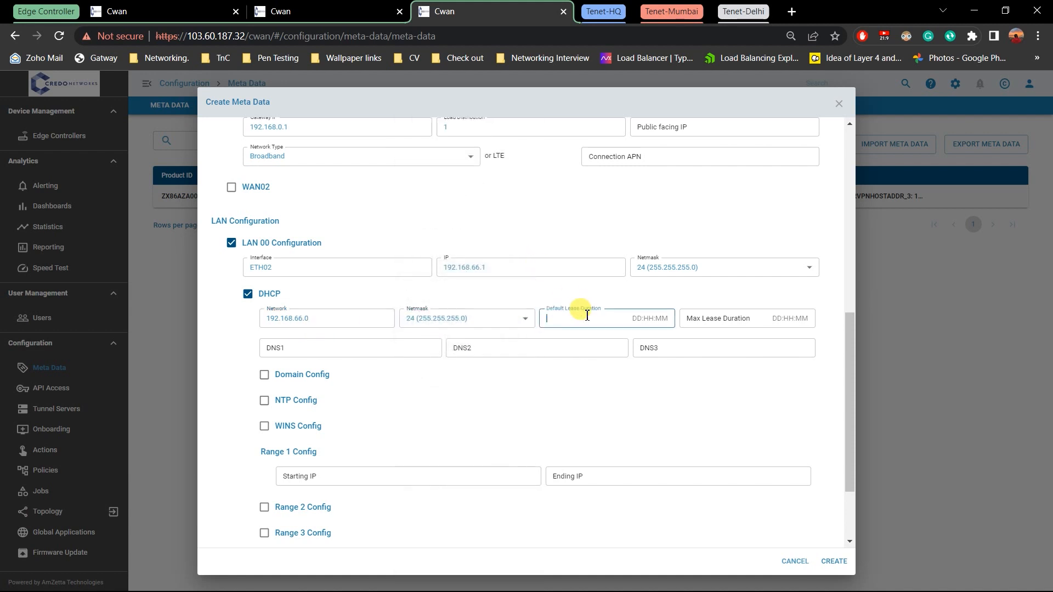
type("365:00:00")
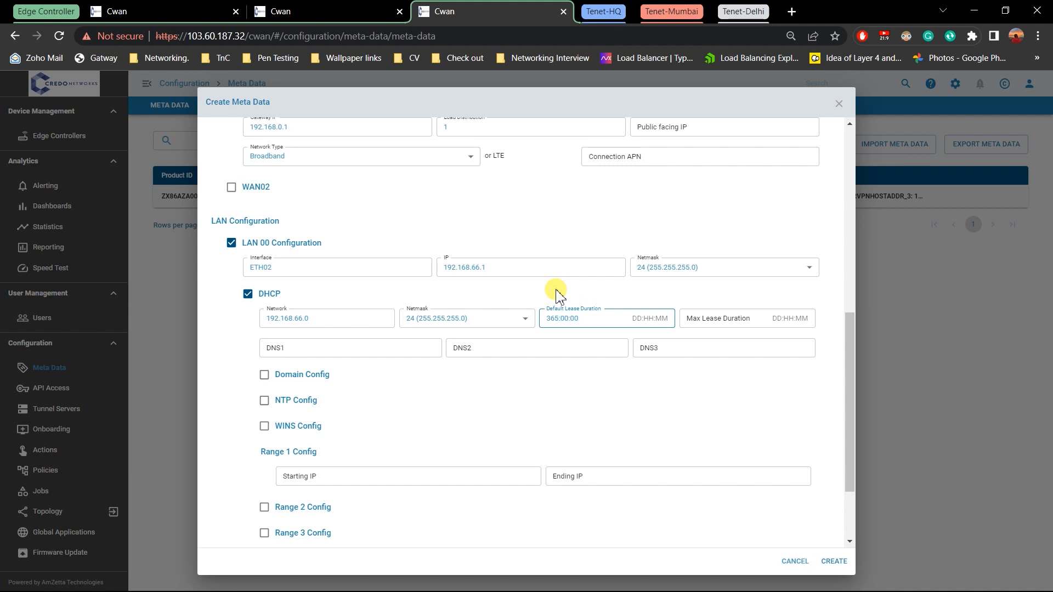
key("ctrl+a")
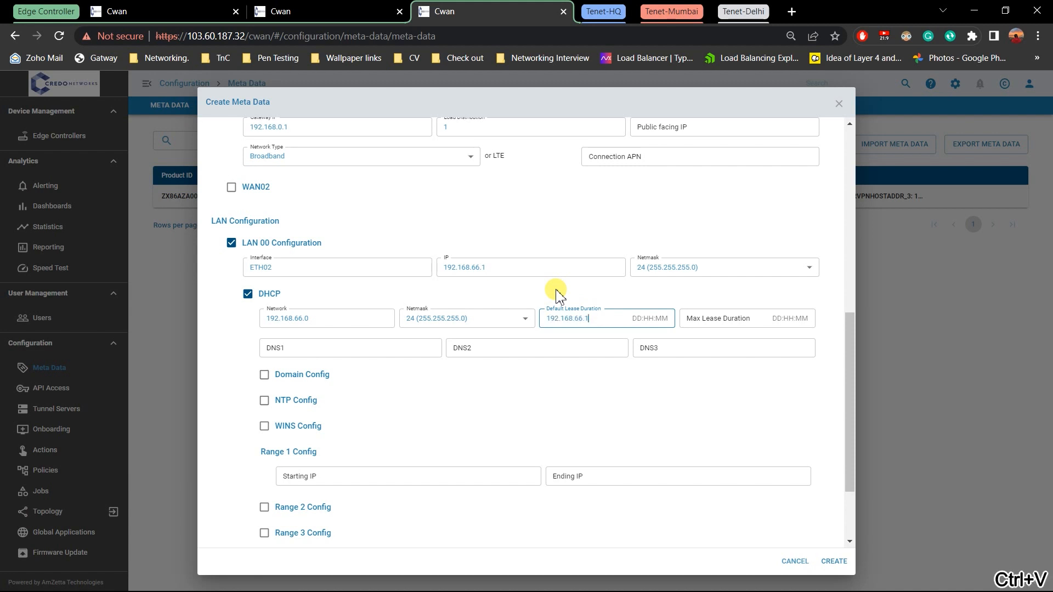
key("ctrl+z")
key("ctrl+c")
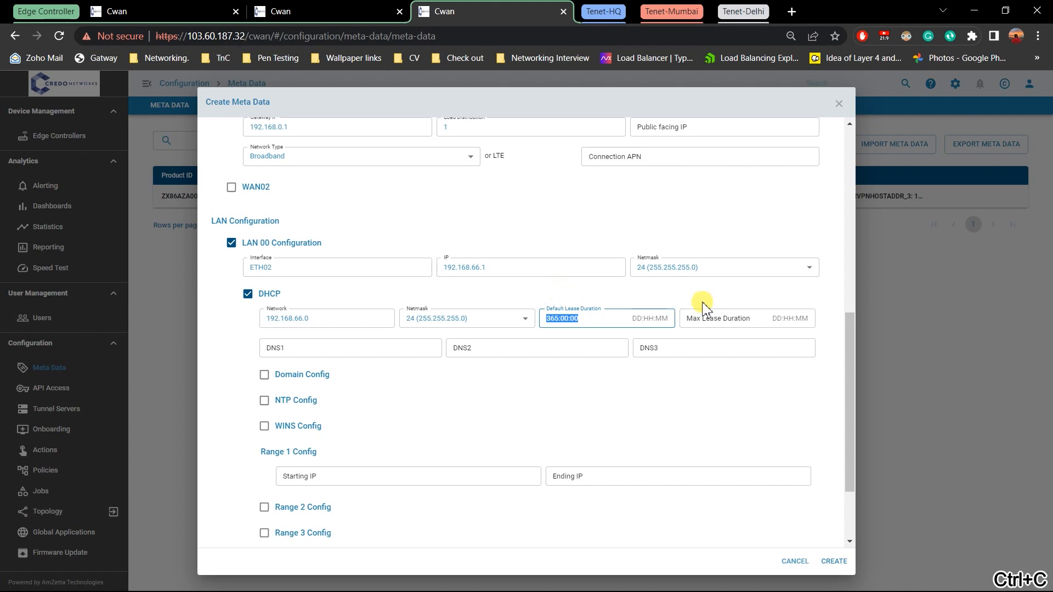
left_click(737, 317)
key("ctrl+v")
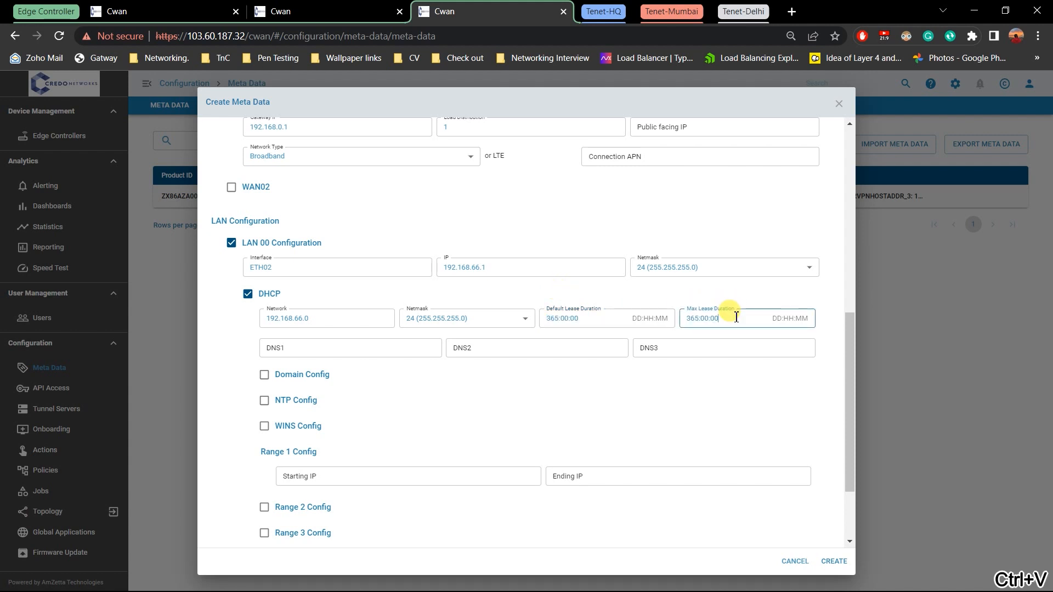
Set the DHCP servers DNS1 to 8.8.8.8 and DNS2 to 4.2.2.2.
left_click(385, 350)
type("8.8.8.8")
key("Tab")
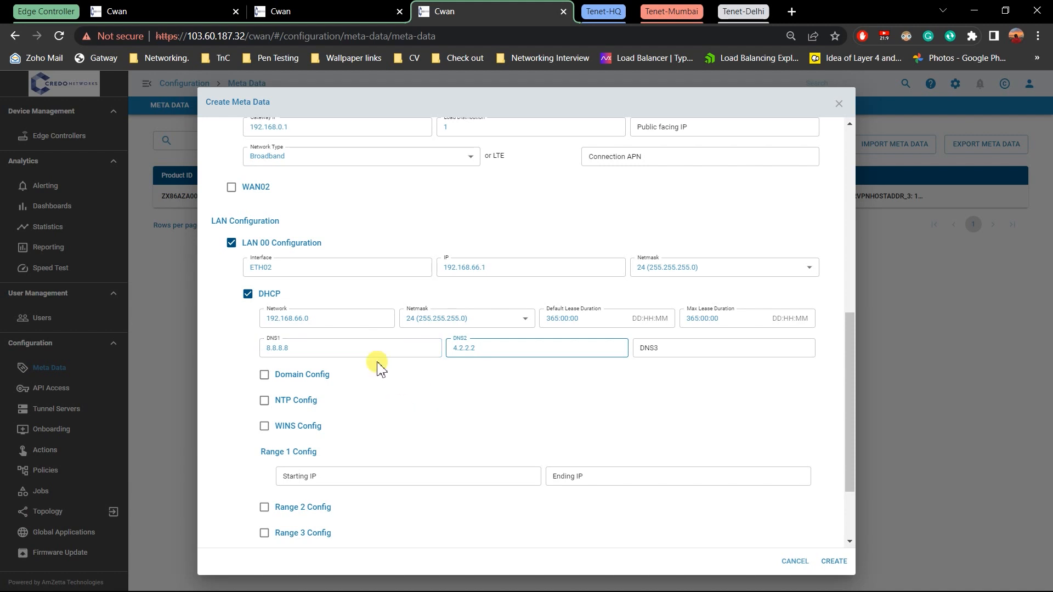
Set DHCP Range 1 to start at 192.168.66.100 and end at 192.168.66.200.
left_click_drag(329, 317, 123, 296)
key("ctrl+c")
left_click(303, 472)
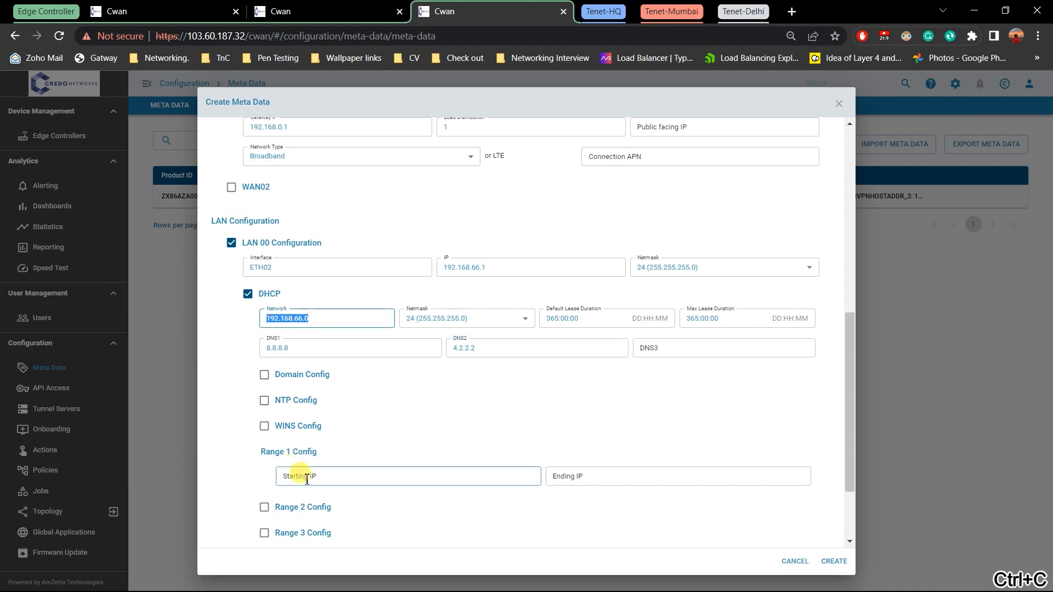
key("ctrl+v")
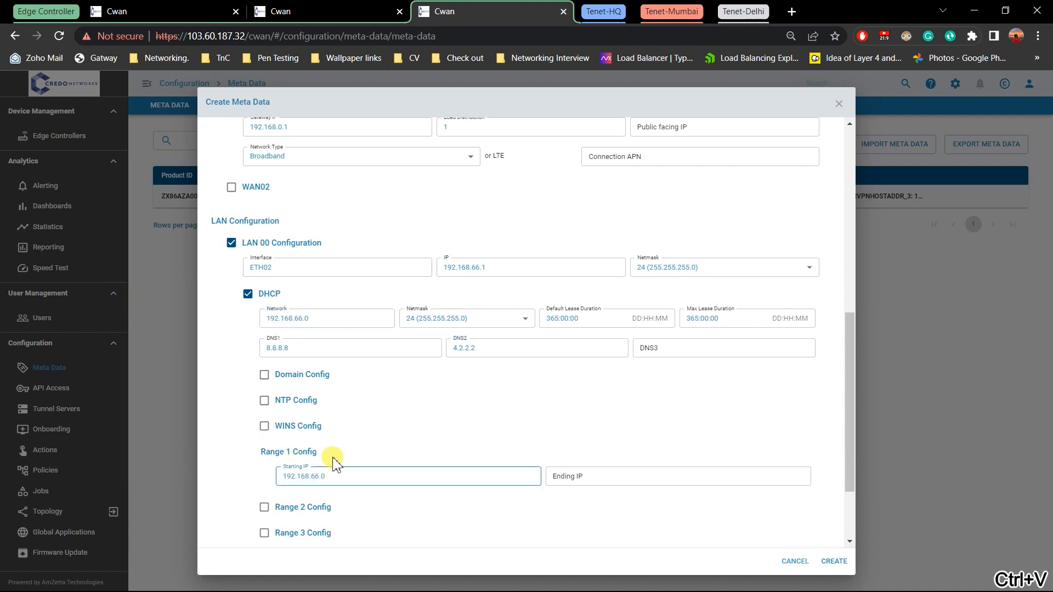
key("Tab")
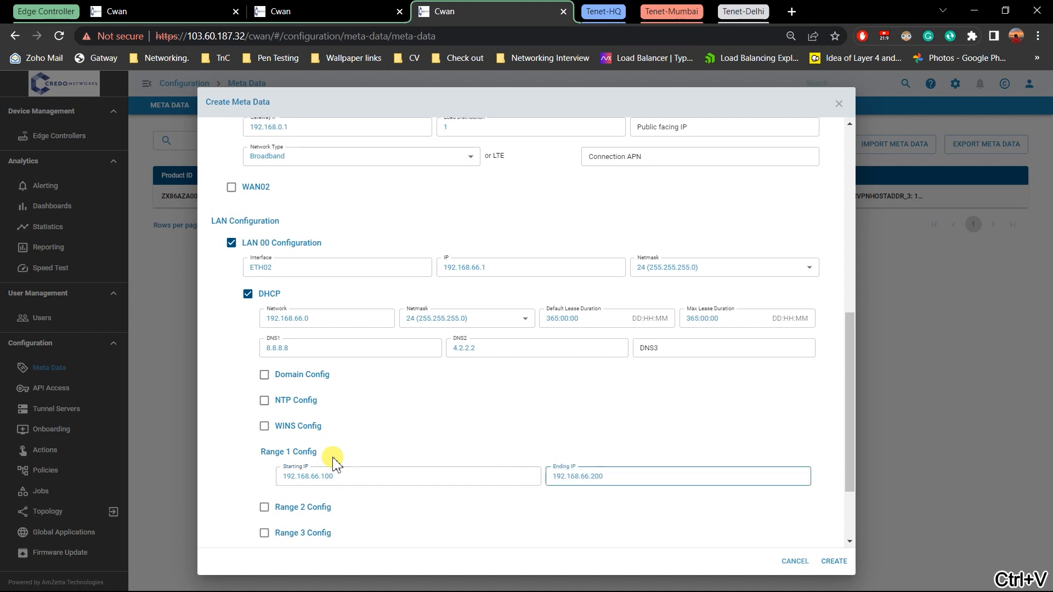
Enable VPN configuration for the Mumbai meta data record.
scroll(417, 466, "down", 2)
left_click(296, 495)
scroll(417, 472, "down", 2)
Compare the VPN00 and VPN01 tunnel IPs of Tenet HQ and Tenet Mumbai in the Auto-Policy workbook.
key("alt+Tab")
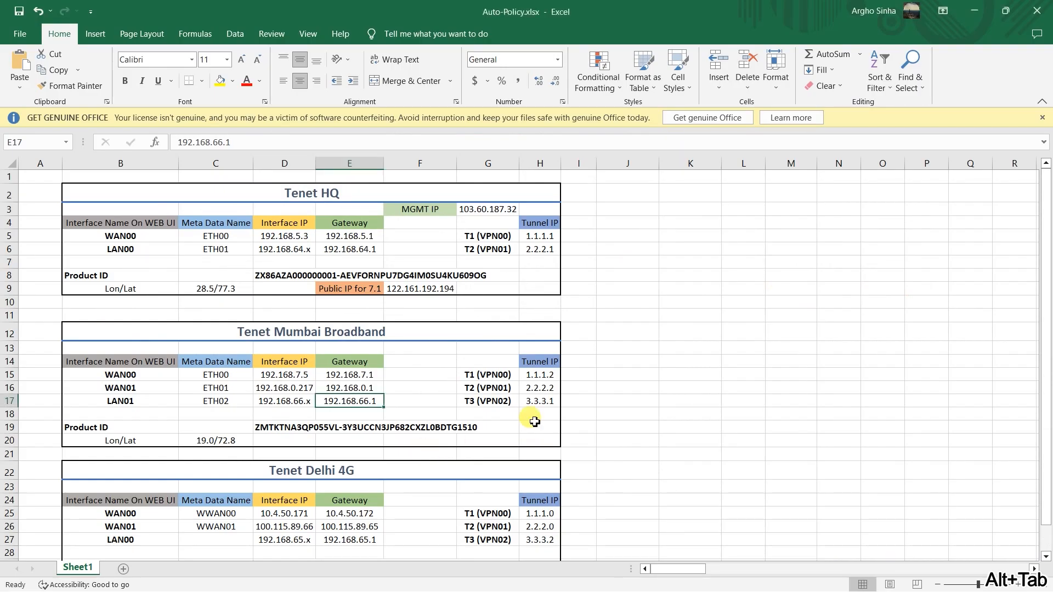
left_click(558, 236)
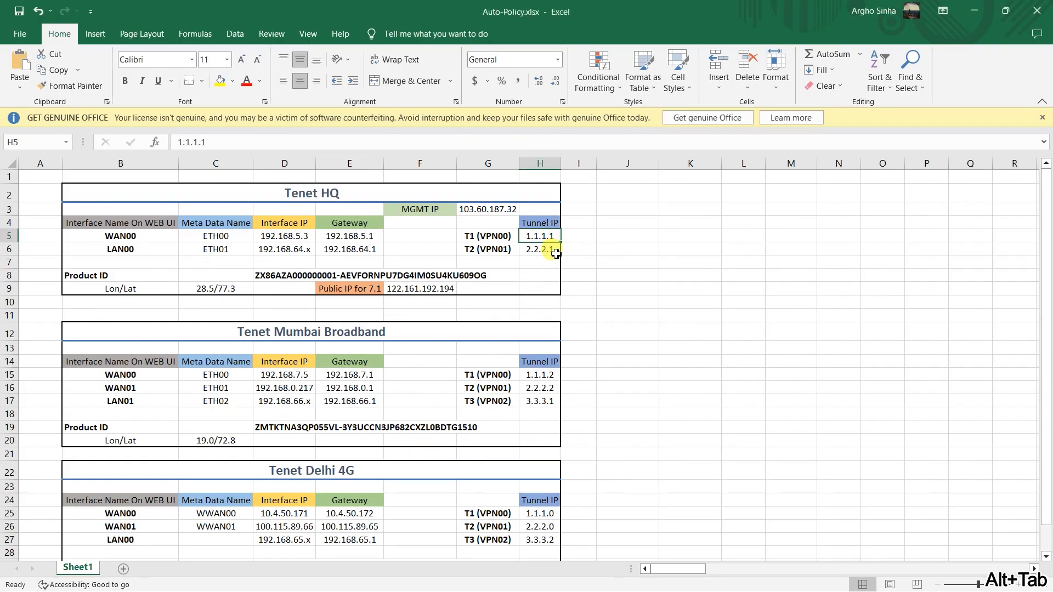
left_click(556, 253)
left_click(556, 237)
left_click(557, 250)
left_click(557, 237)
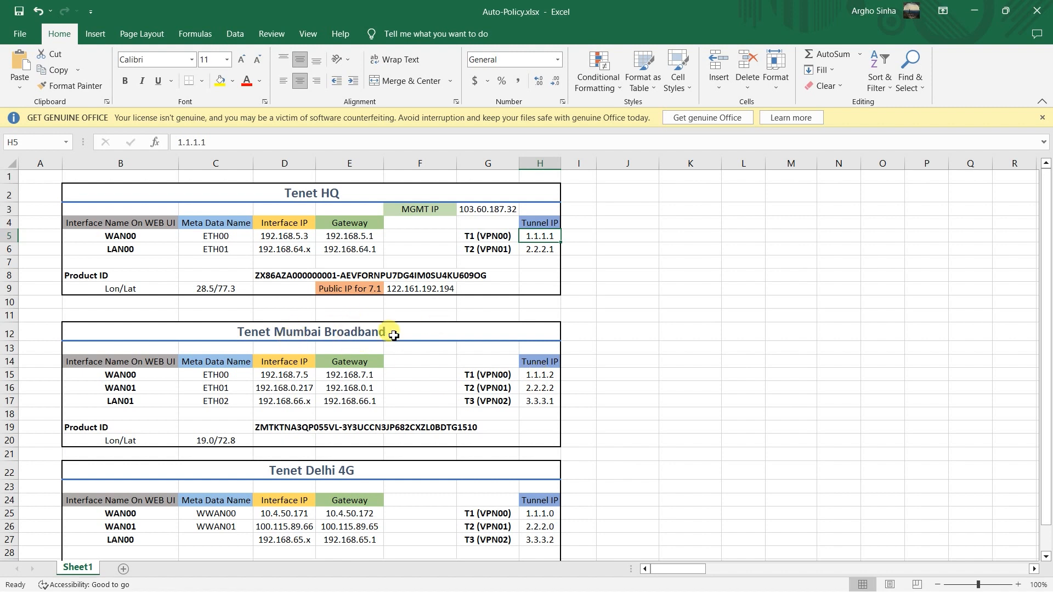
left_click(557, 374)
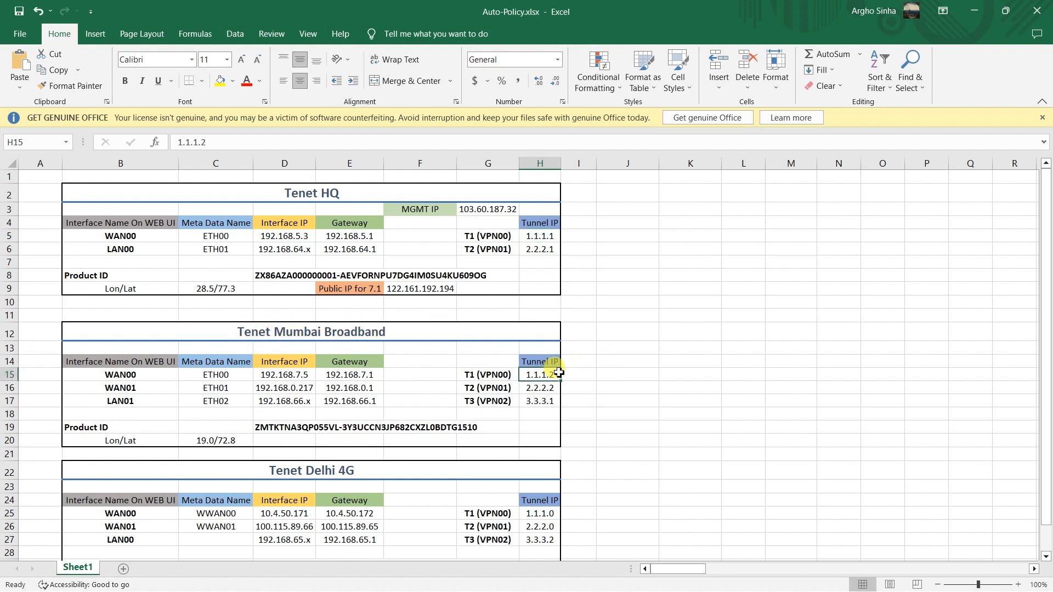
left_click(543, 391)
left_click(555, 373)
left_click(556, 388)
left_click(555, 375)
left_click(558, 388)
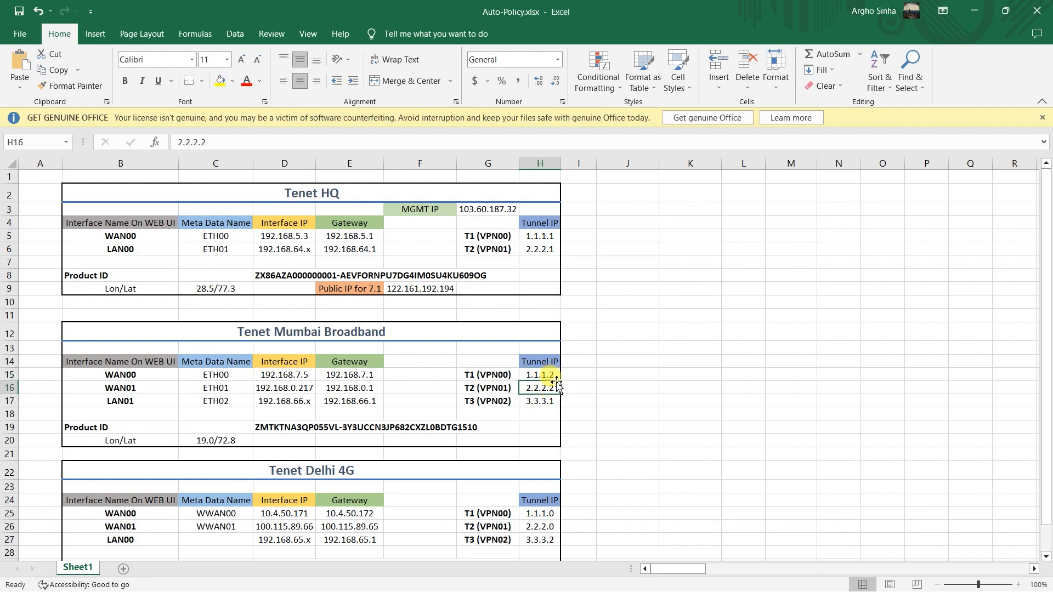
Back in the Cwan form, set the VPN IP address host value to 2 for the first, second and third WAN.
key("alt+Tab")
left_click(494, 432)
left_click(494, 463)
type("2")
left_click(494, 490)
type("2")
Set the VPN netmask of the first, second and third WAN to 24 (255.255.255.0).
left_click(755, 434)
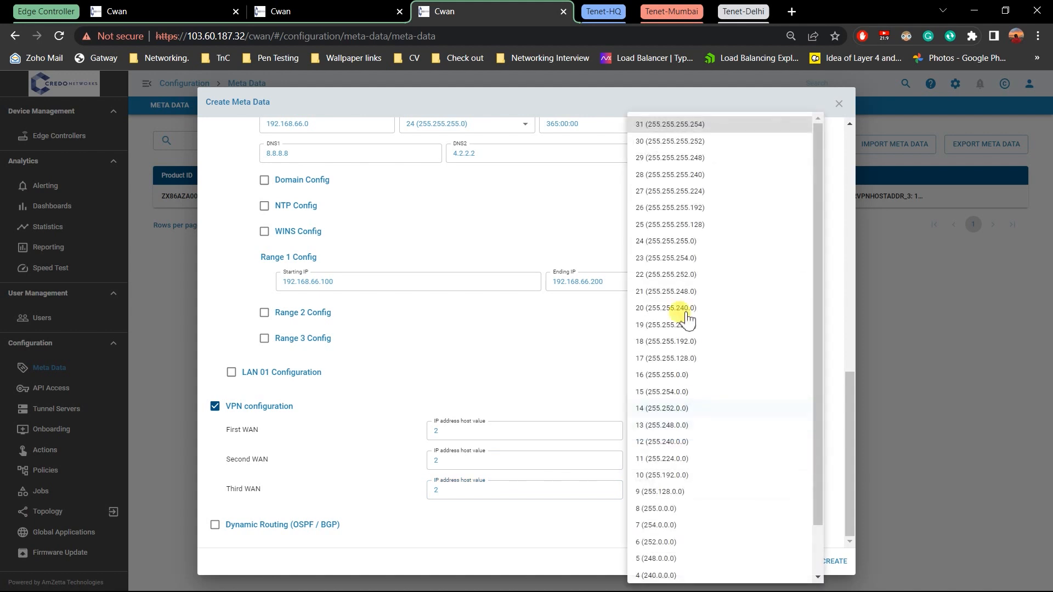
left_click(659, 242)
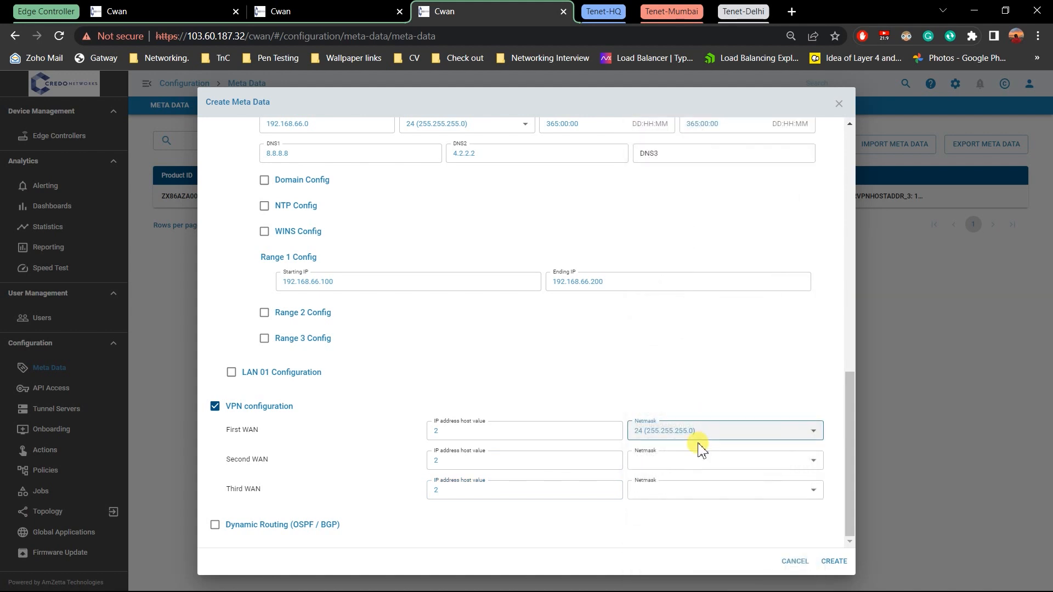
left_click(698, 462)
left_click(670, 242)
left_click(721, 490)
left_click(703, 244)
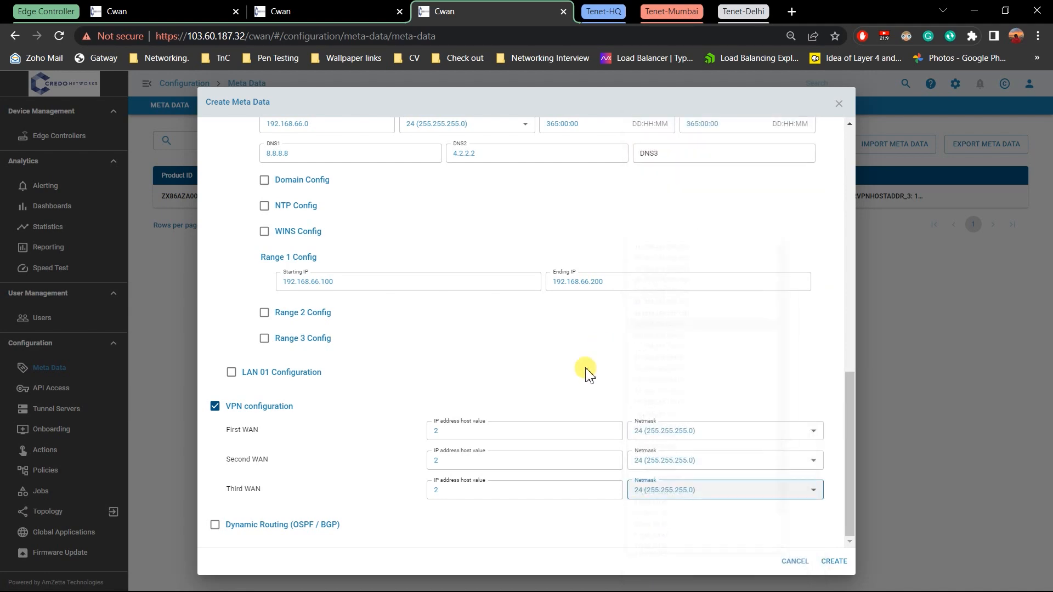
Review the completed Tenet-Mumbai form from host details to VPN settings and create the meta data record.
scroll(587, 373, "up", 15)
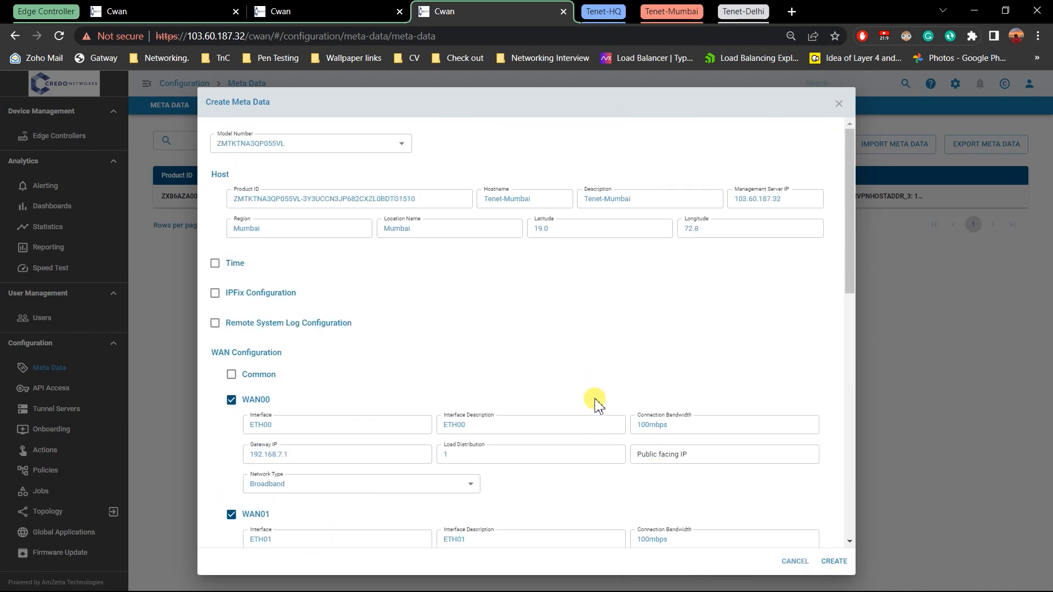
scroll(598, 400, "down", 15)
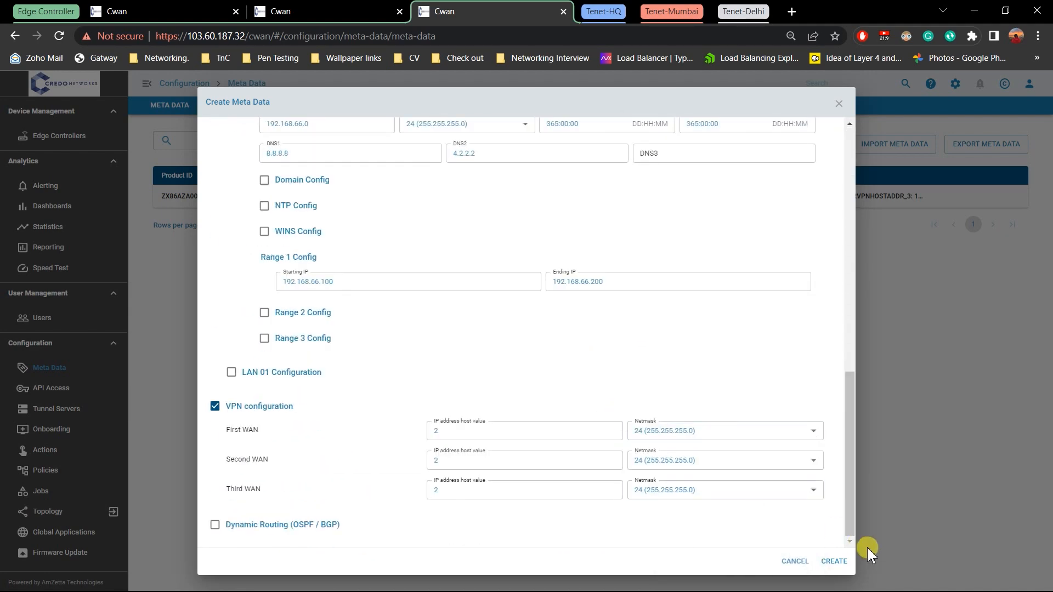
left_click(852, 561)
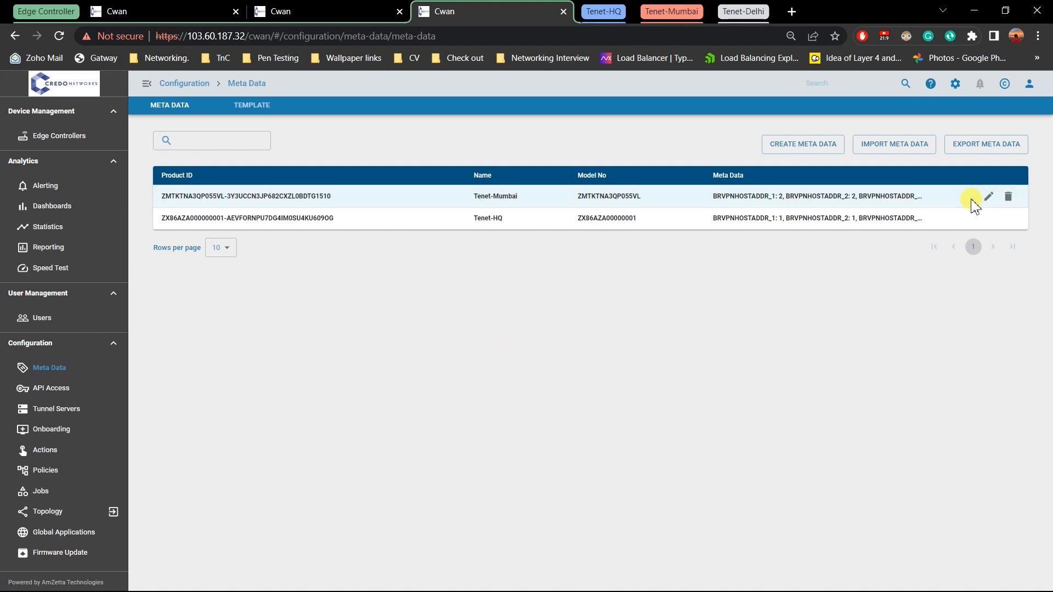
Open the Tenet-Mumbai meta data record for inspection and close it without changes.
left_click(991, 196)
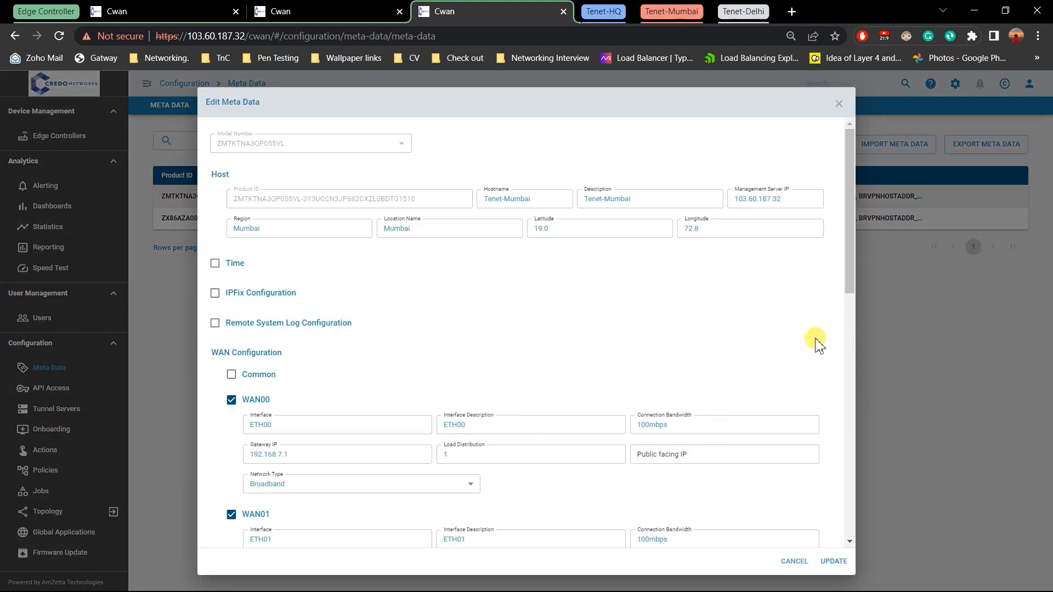
left_click(943, 406)
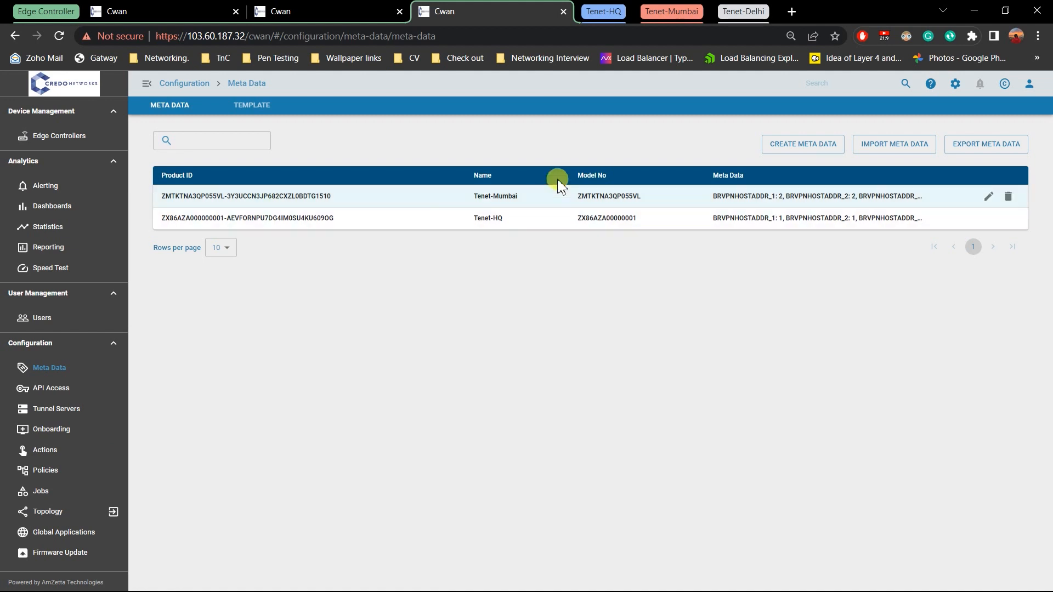
Reopen the Tenet-Mumbai meta data record, examine its WAN, LAN and DHCP configuration, and close it without updating.
left_click(989, 198)
scroll(384, 362, "down", 4)
scroll(384, 406, "down", 4)
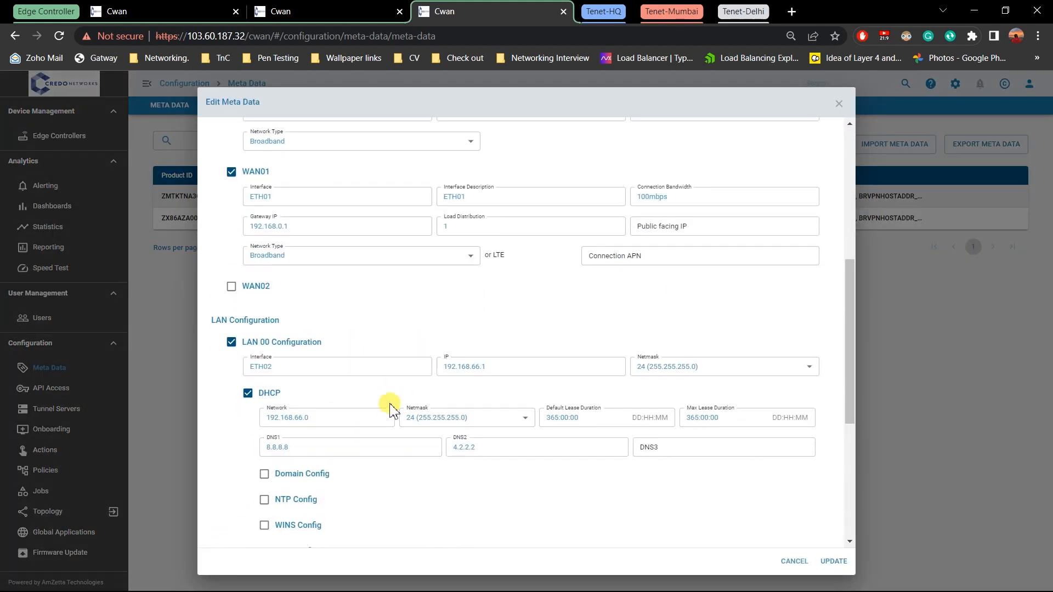
left_click(1008, 417)
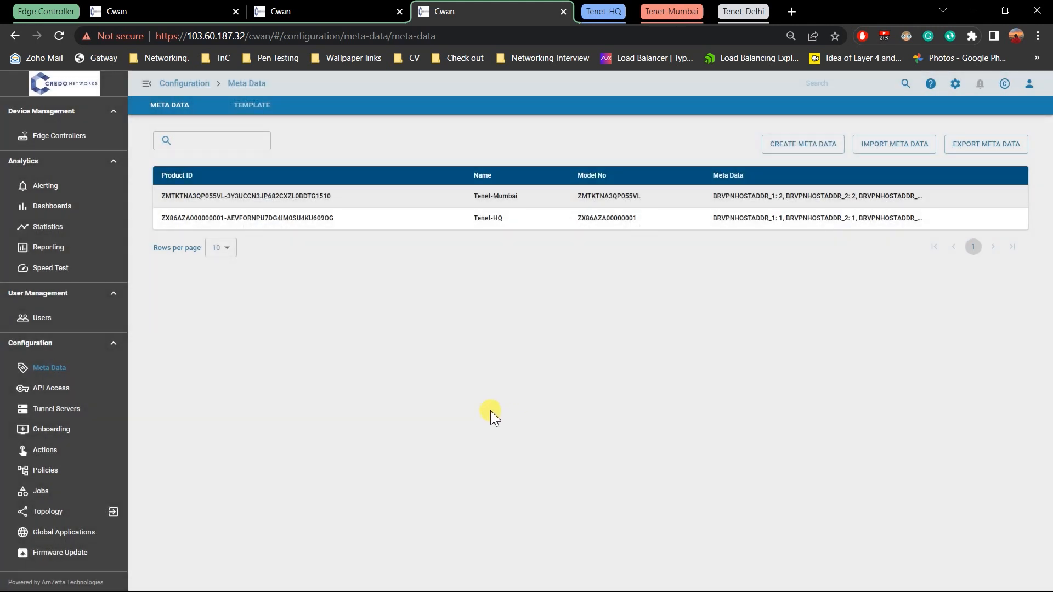
Start creating a new action in the Actions configuration and enter "Tunnel 1" as its name.
left_click(54, 451)
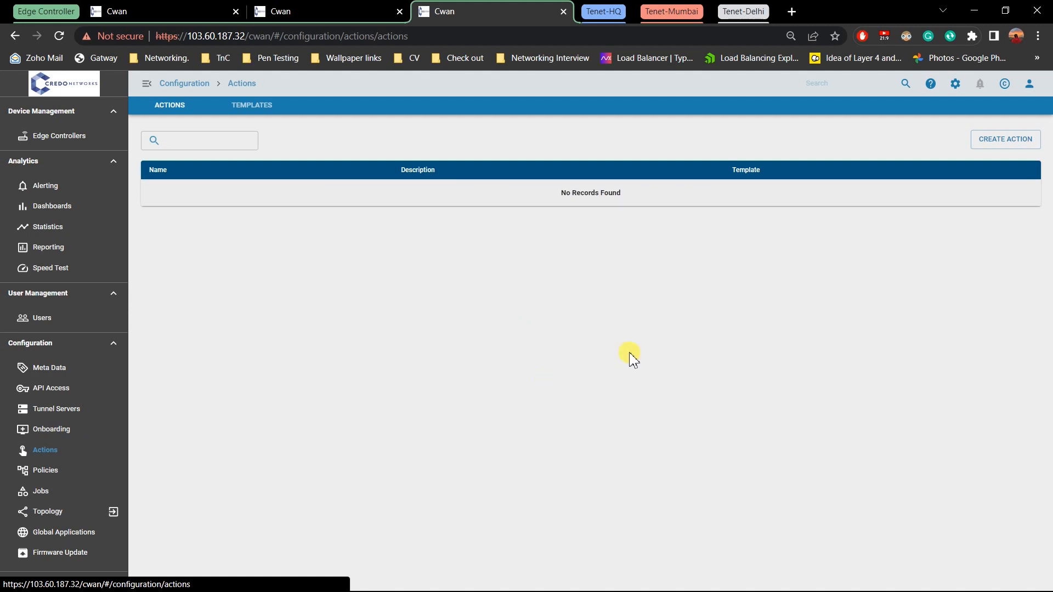
left_click(1005, 139)
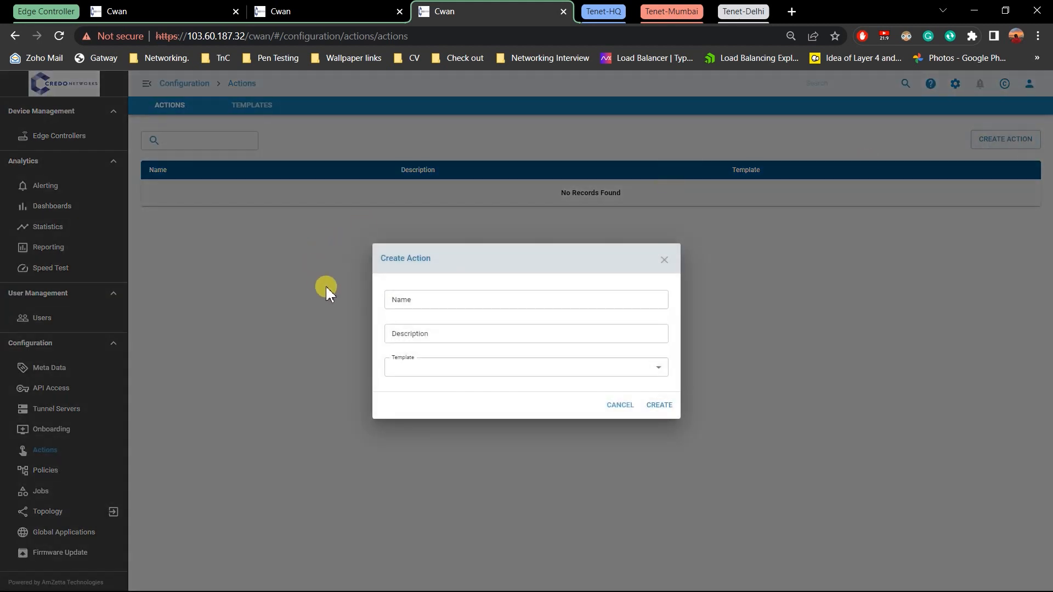
left_click(420, 301)
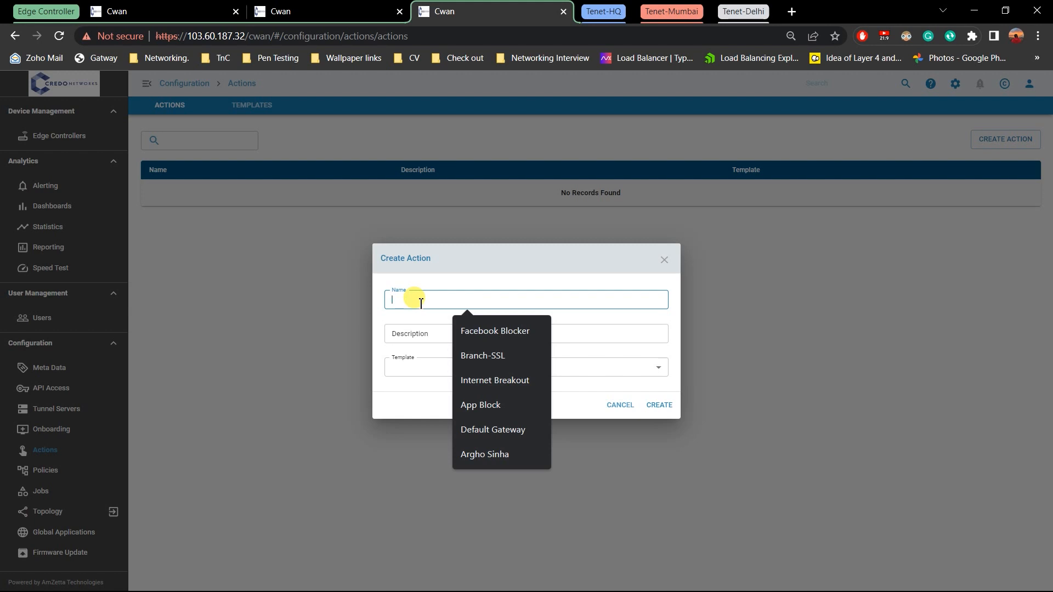
type("Tunnel 1")
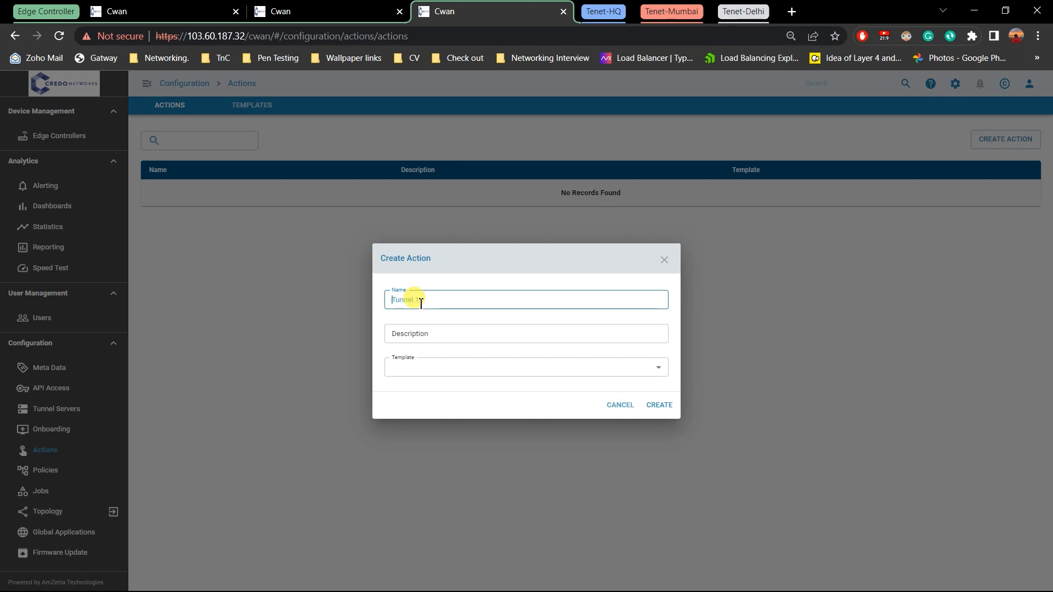
key("Tab")
type("DC")
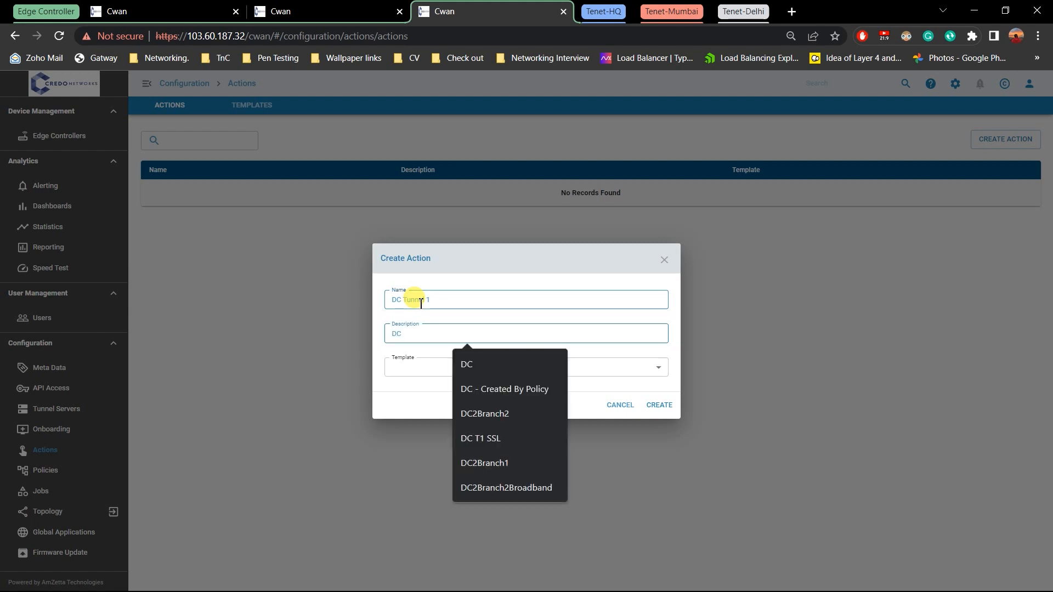
key("Tab")
key("Down")
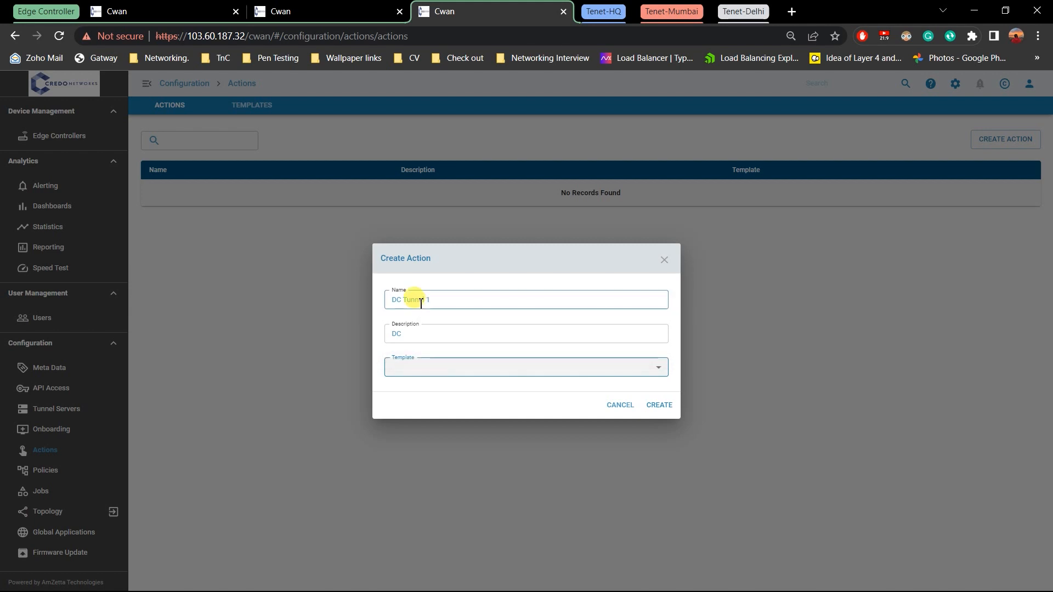
left_click(320, 241)
Import the action templates branchToDcSSLVPN.yml and DC_VPN_SSL.yml from the Tested folder.
left_click(254, 107)
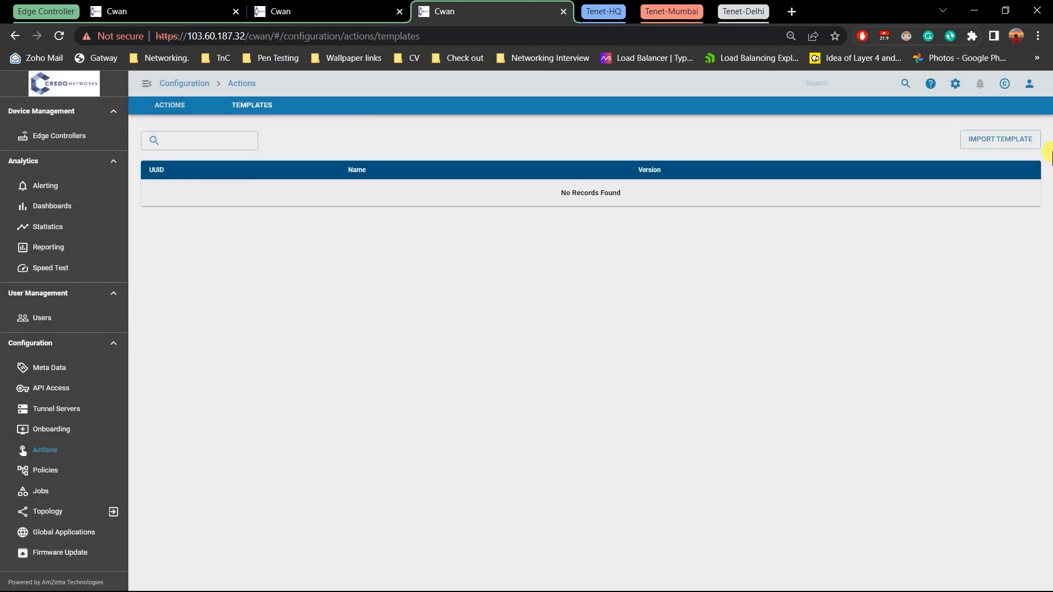
left_click(1037, 143)
left_click(492, 315)
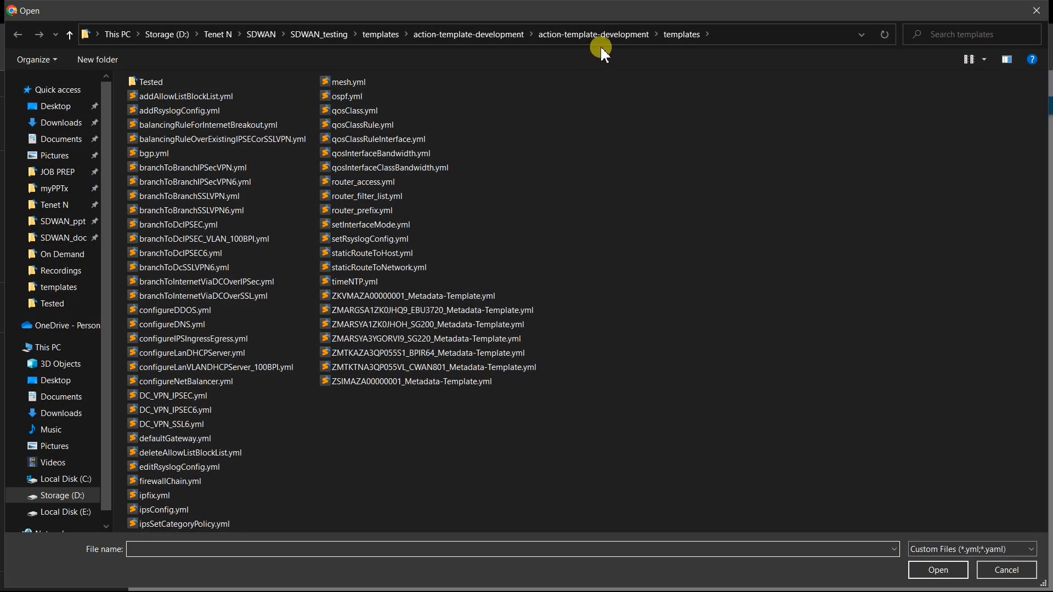
double_click(156, 86)
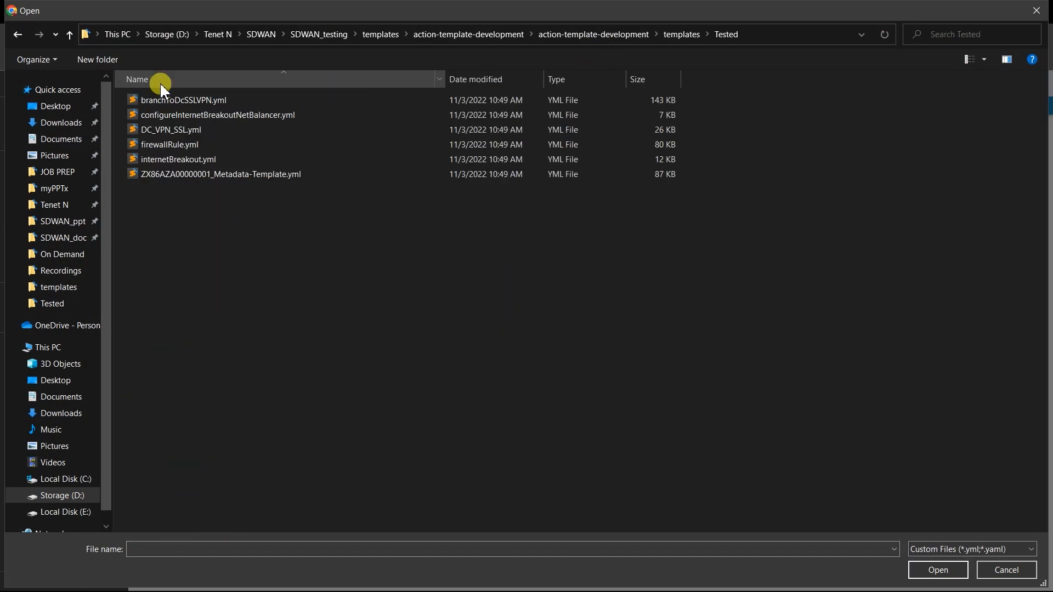
left_click(163, 125)
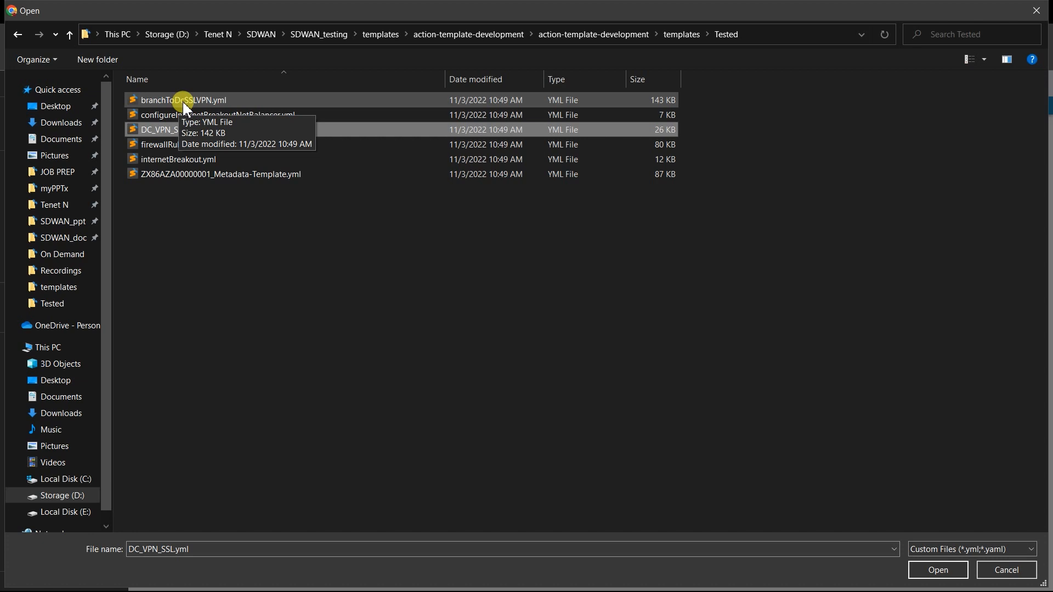
left_click(186, 104, "ctrl")
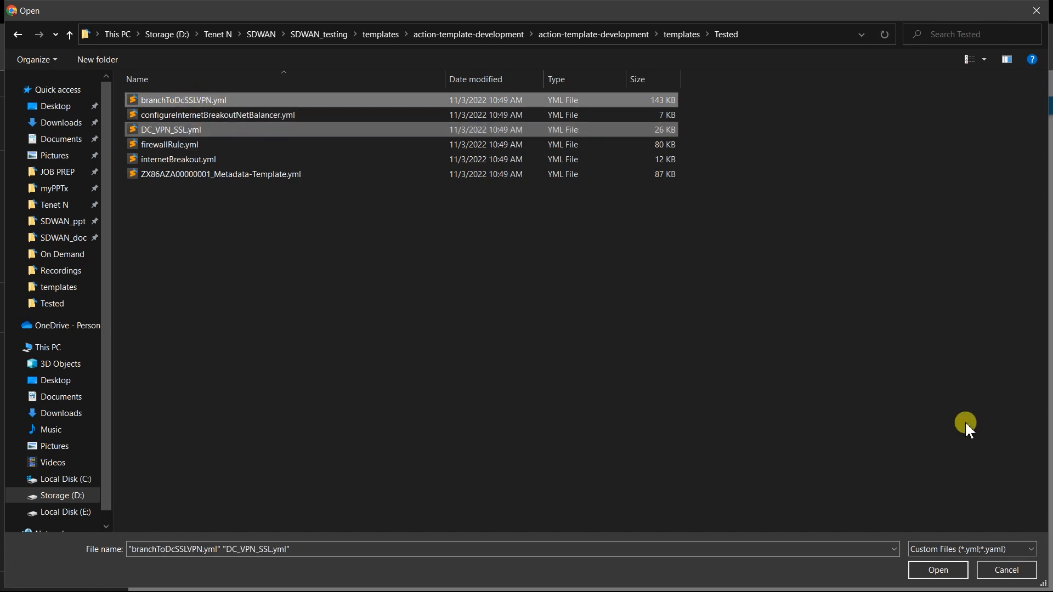
left_click(937, 565)
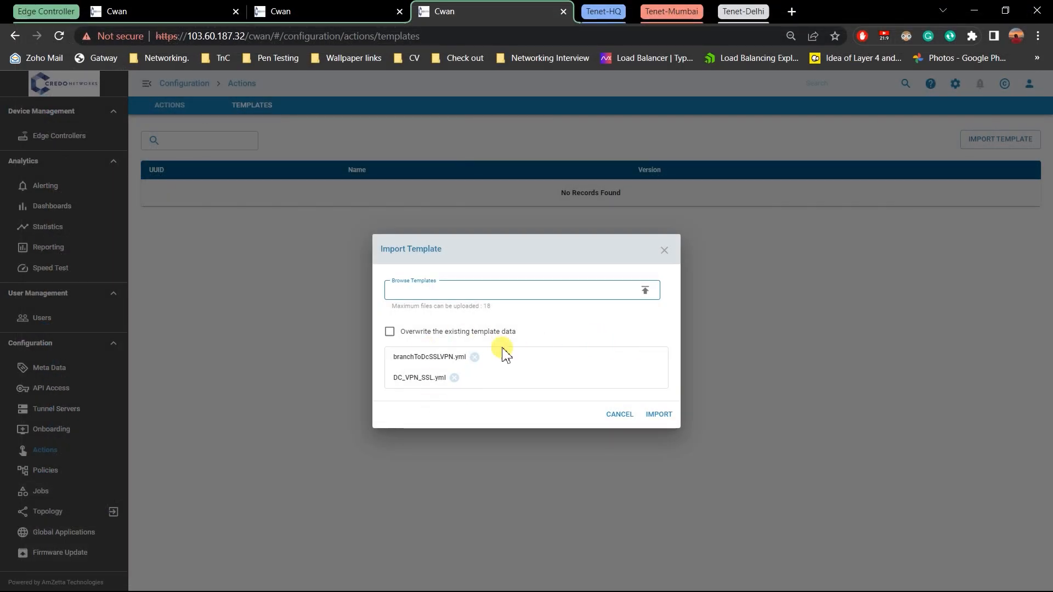
left_click(658, 414)
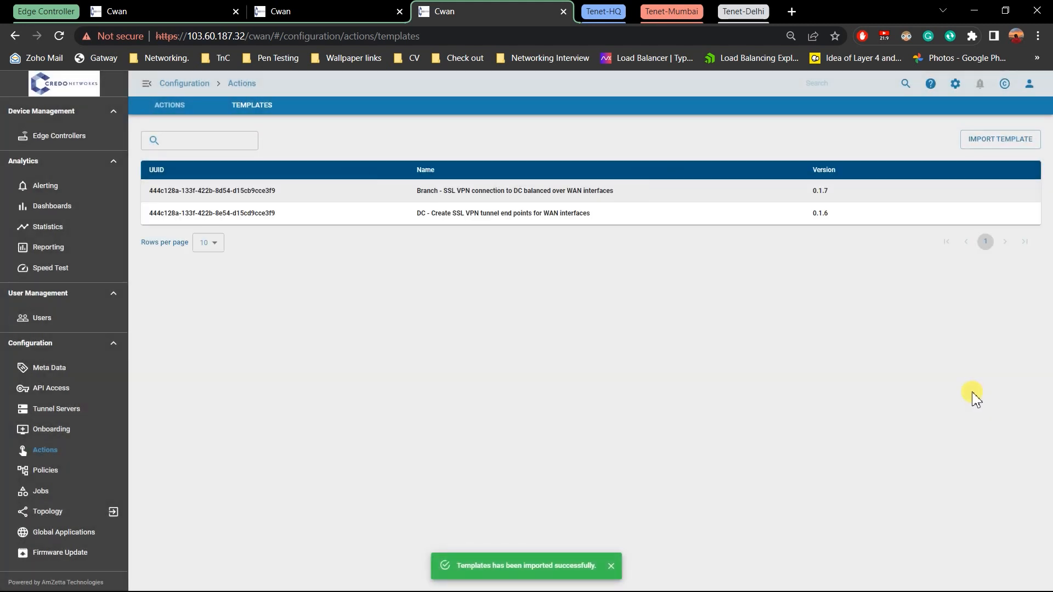
Start a new action named "DC Tunnel 1" with description "DC" and the template "DC - Create SSL VPN tunnel end points for WAN interfaces".
left_click(195, 110)
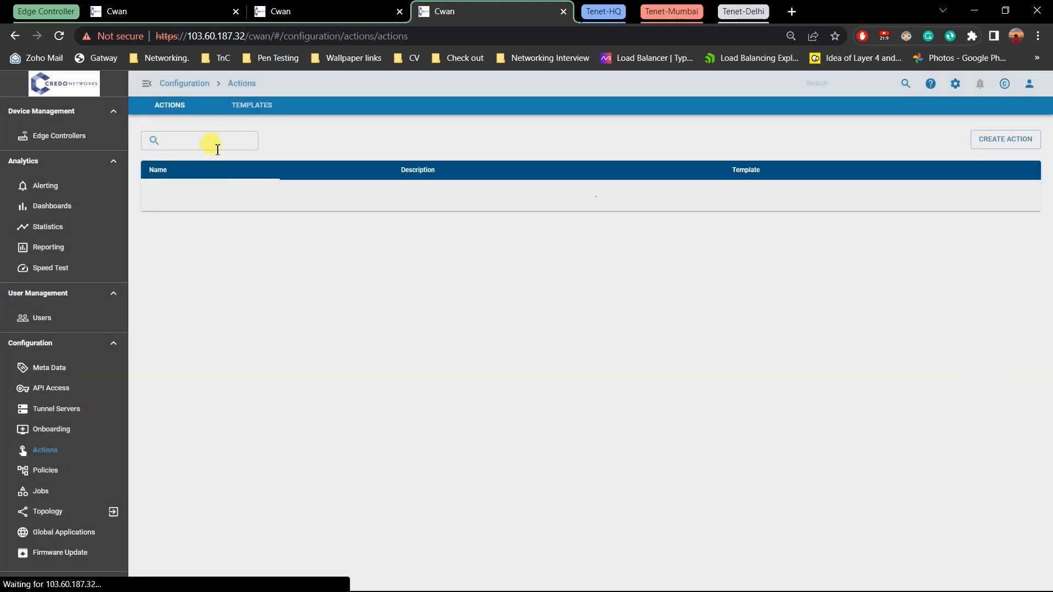
left_click(1009, 135)
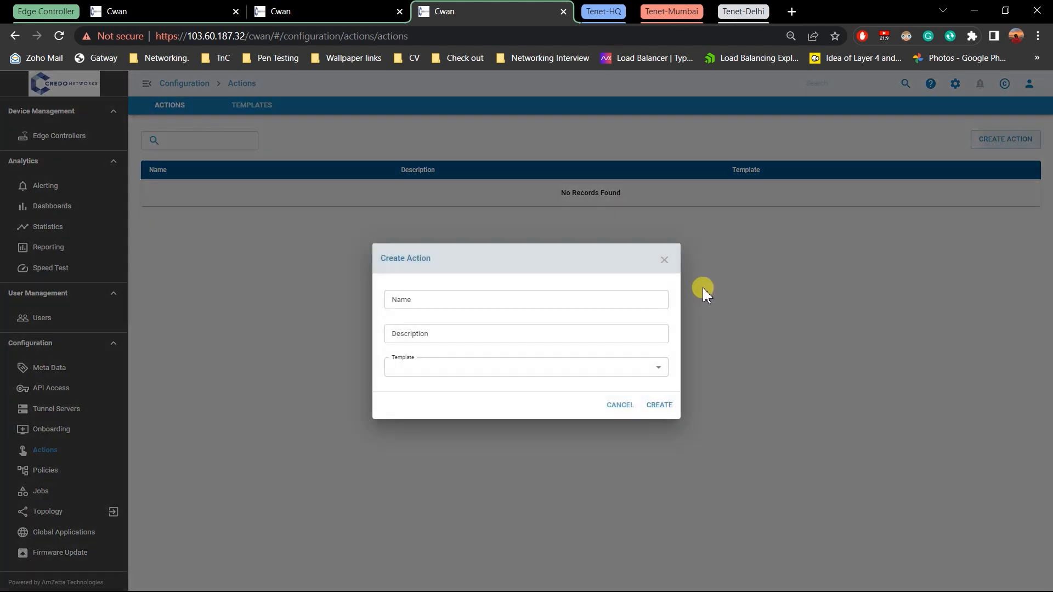
left_click(517, 302)
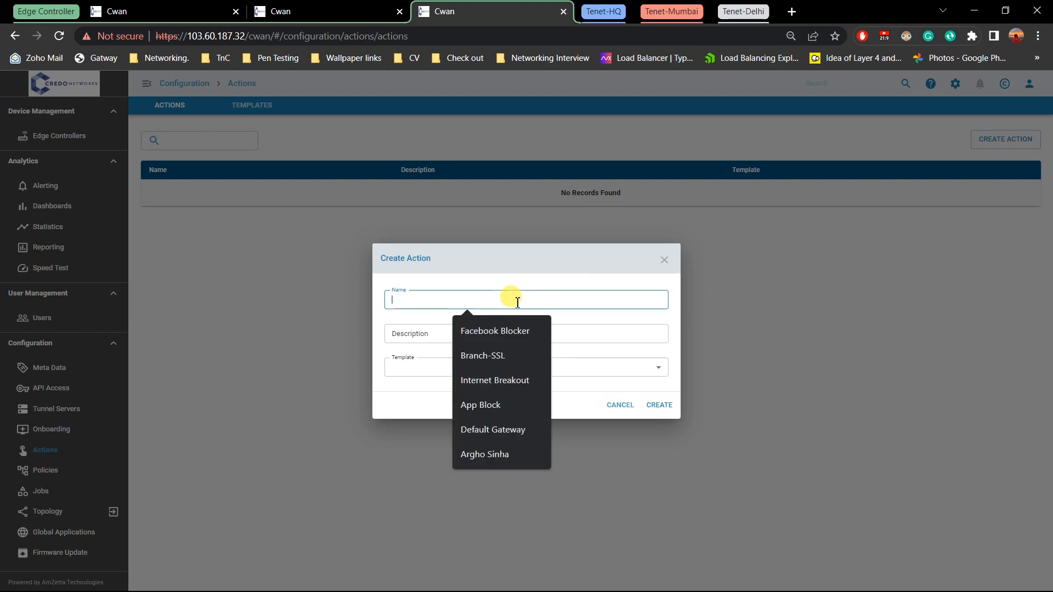
type("DC Tunn")
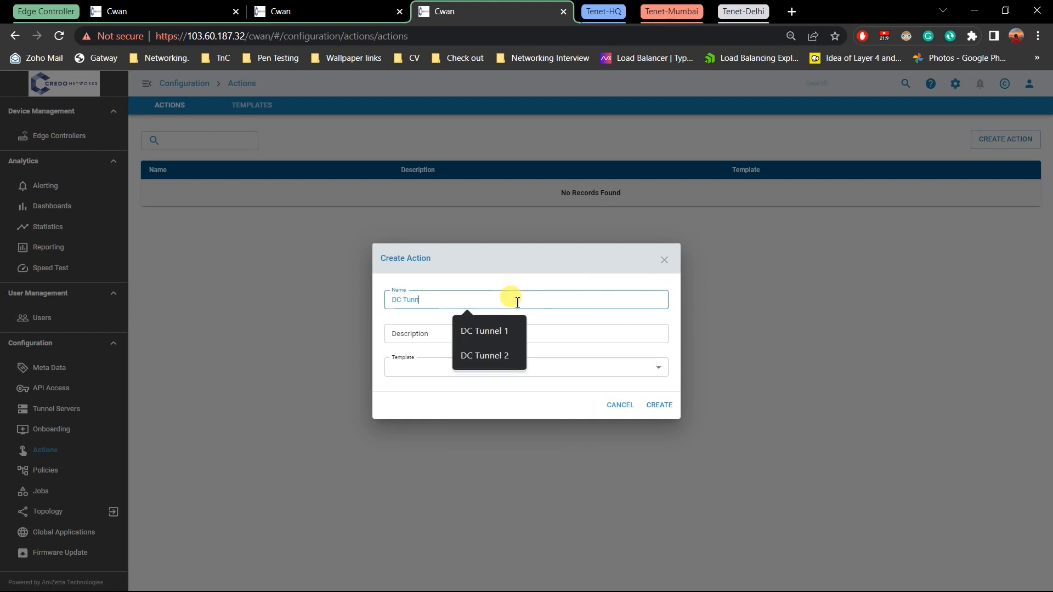
key("Down")
key("Tab")
type("DC")
key("Tab")
key("space")
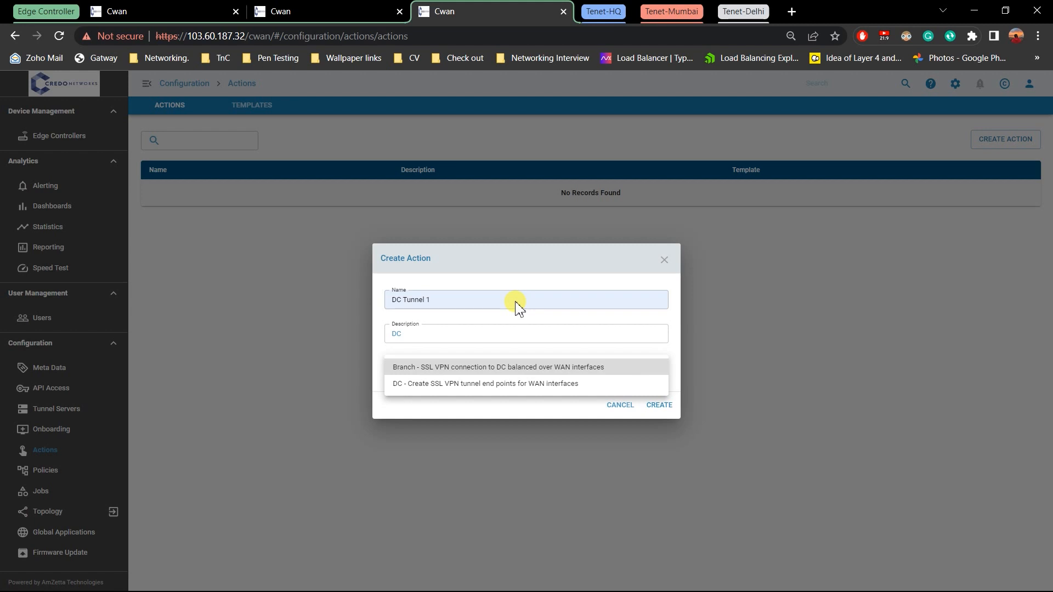
key("Down")
key("Return")
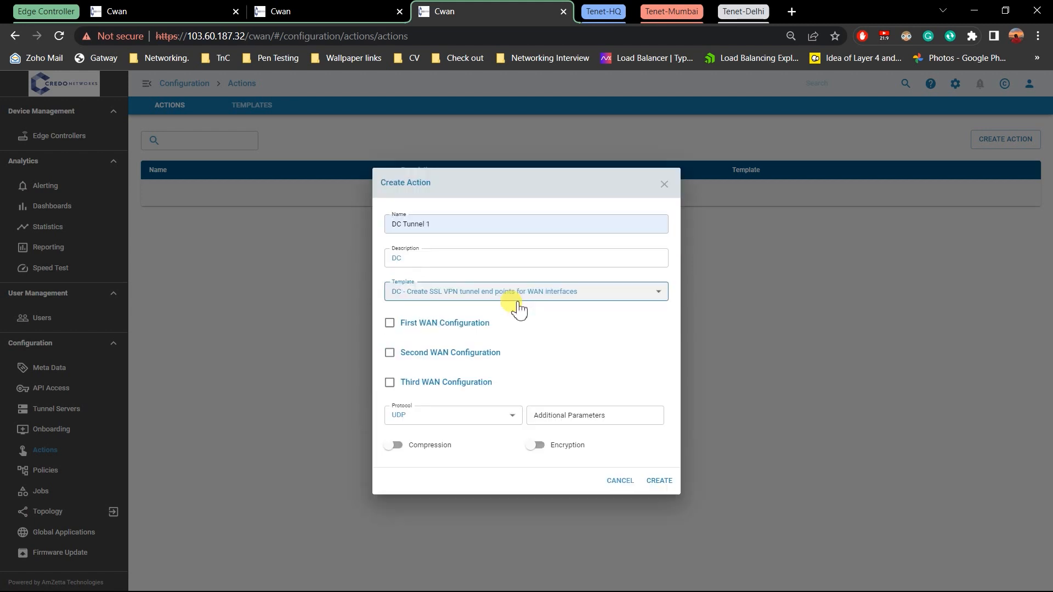
Enable the First WAN Configuration with interface WAN00, network portion 1.1.1 and SSLVPN port 10001.
left_click(420, 328)
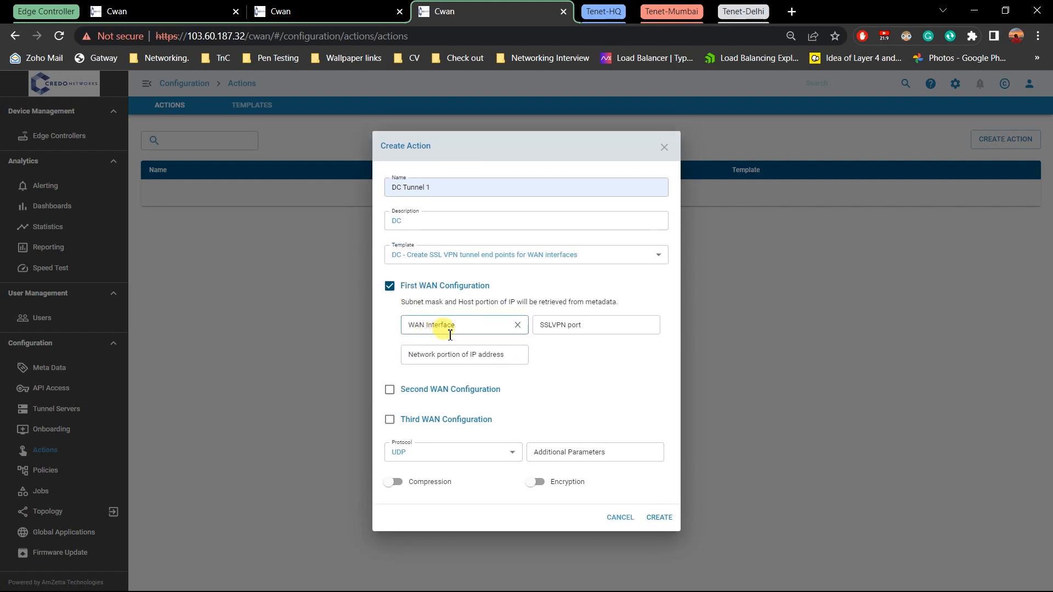
left_click(464, 329)
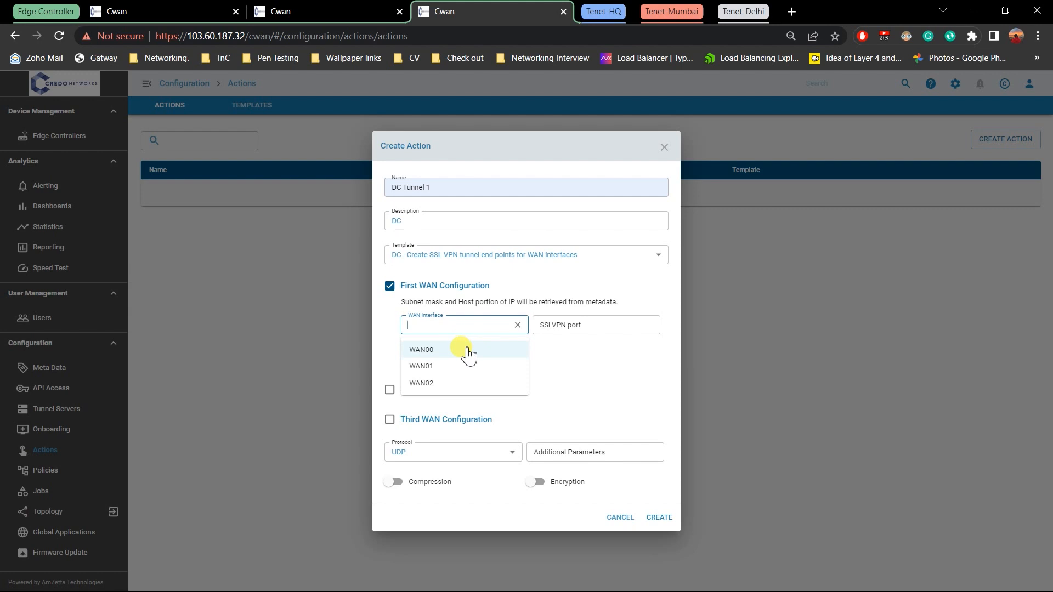
left_click(467, 348)
left_click(465, 351)
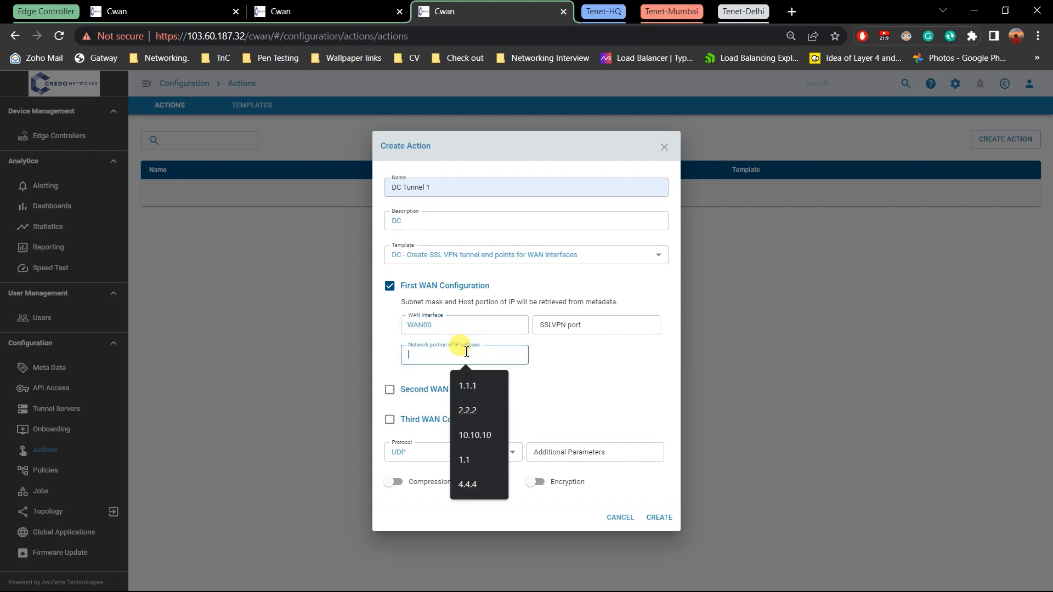
left_click(464, 388)
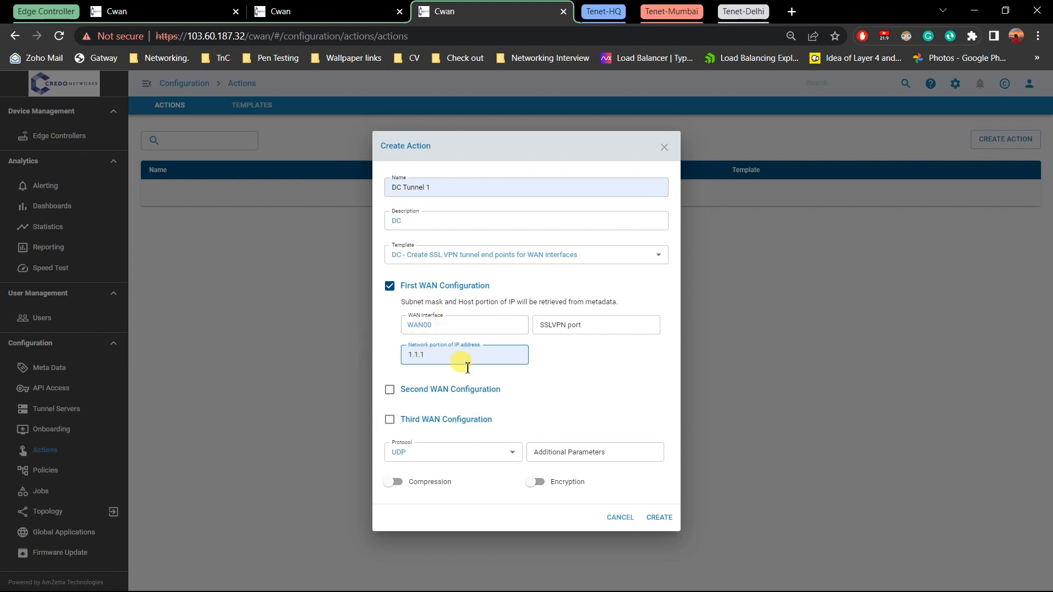
left_click(593, 325)
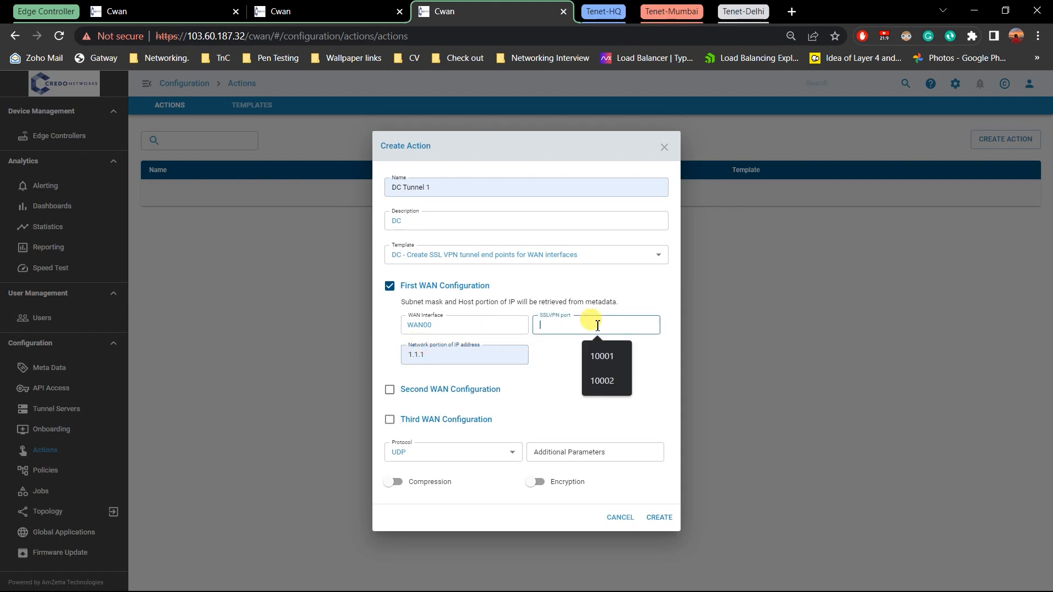
left_click(603, 358)
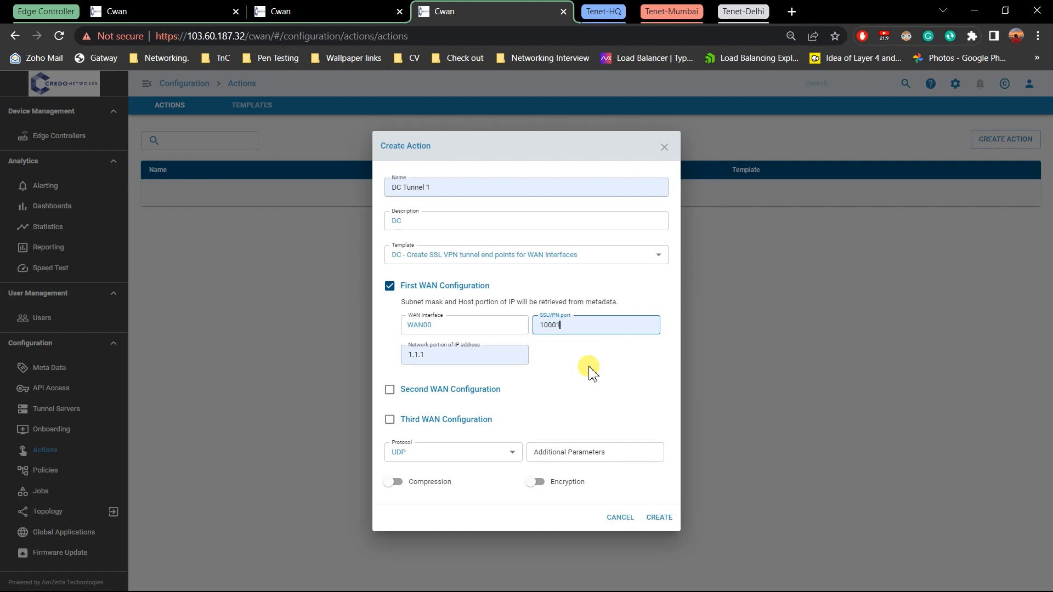
Turn on compression and encryption for DC Tunnel 1 and create the action.
left_click(436, 483)
left_click(539, 483)
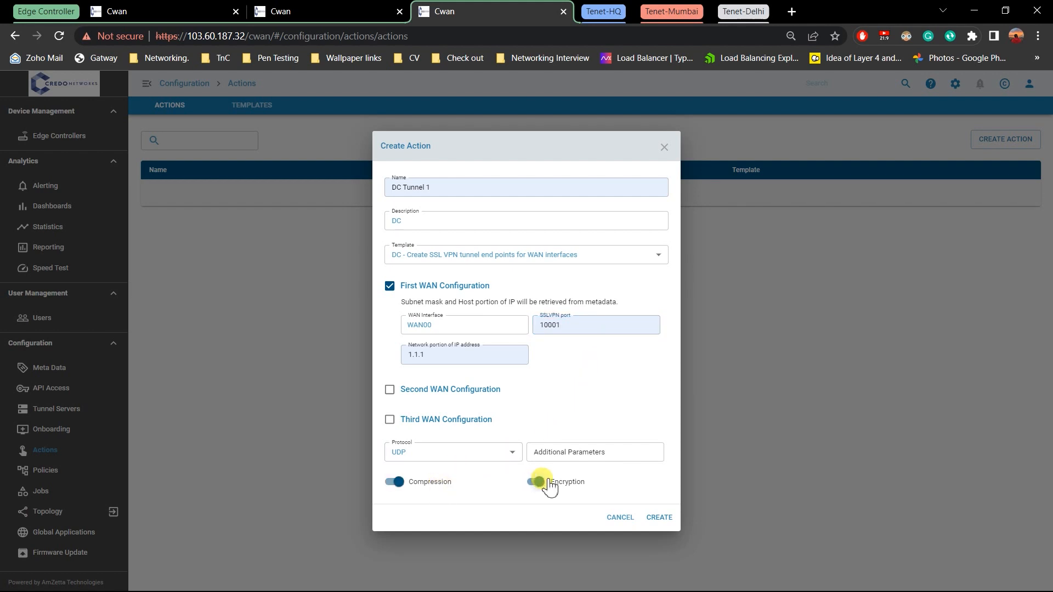
left_click(664, 518)
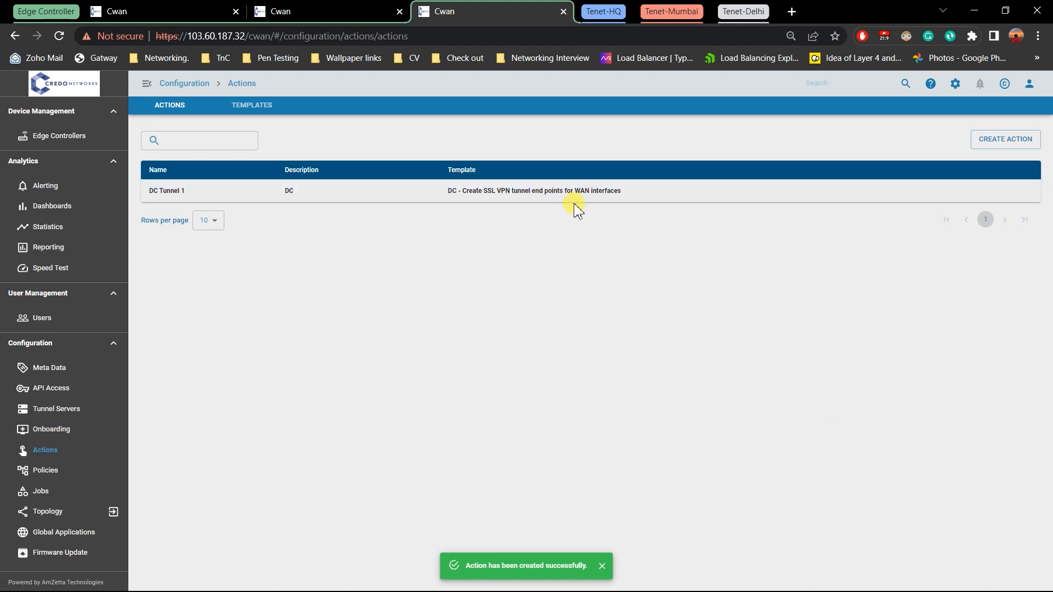
Start another new action named "DC Tunnel 2".
left_click(999, 136)
left_click(478, 299)
type("DC Tunn")
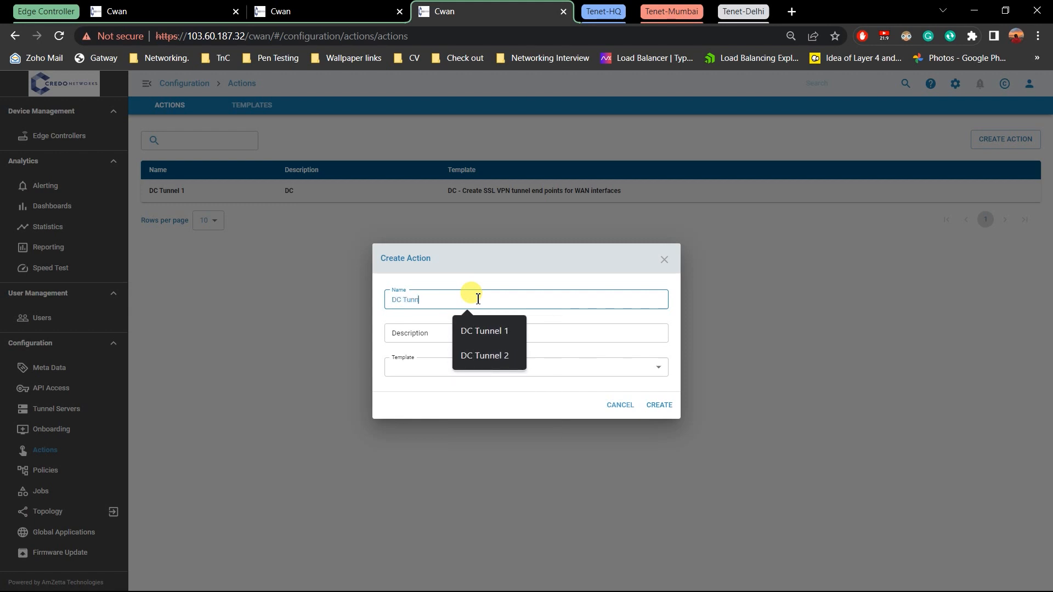
key("Down")
key("Down")
key("Tab")
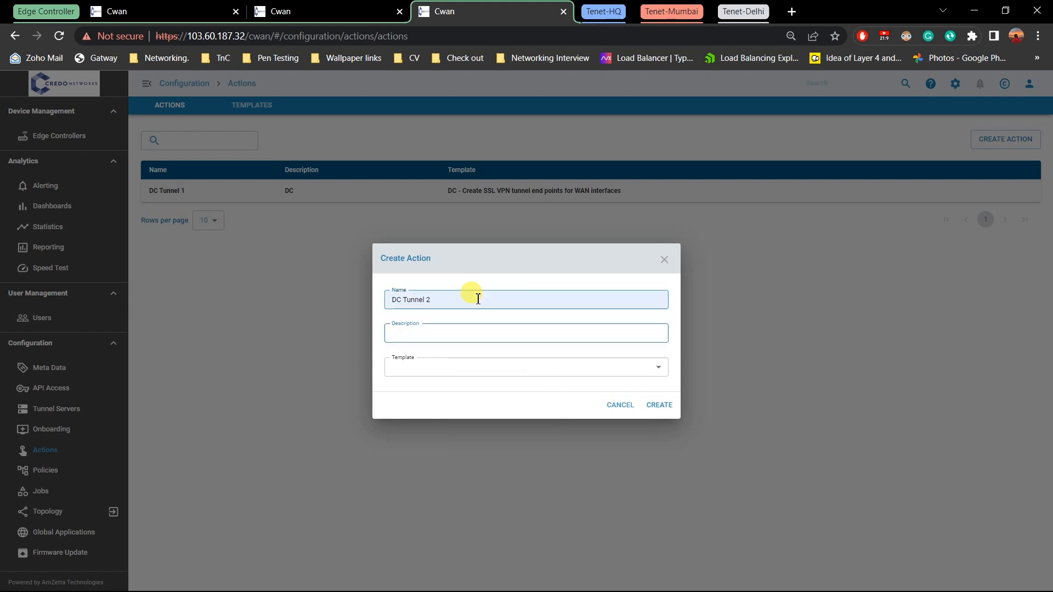
Set the description of the DC Tunnel 2 action to "DC".
key("Down")
key("Down")
key("Down")
key("Down")
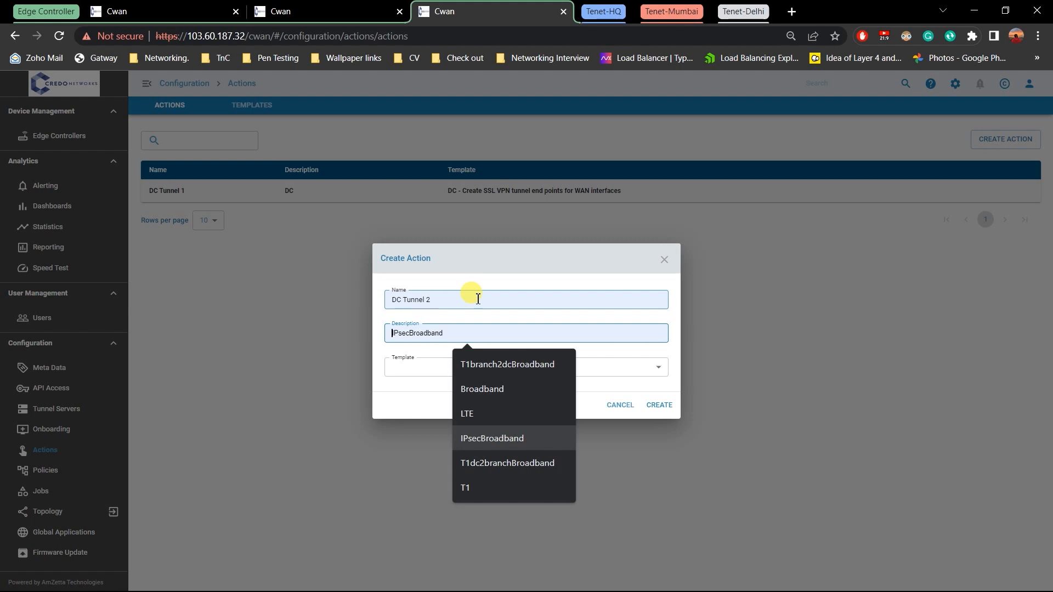
key("ctrl+a")
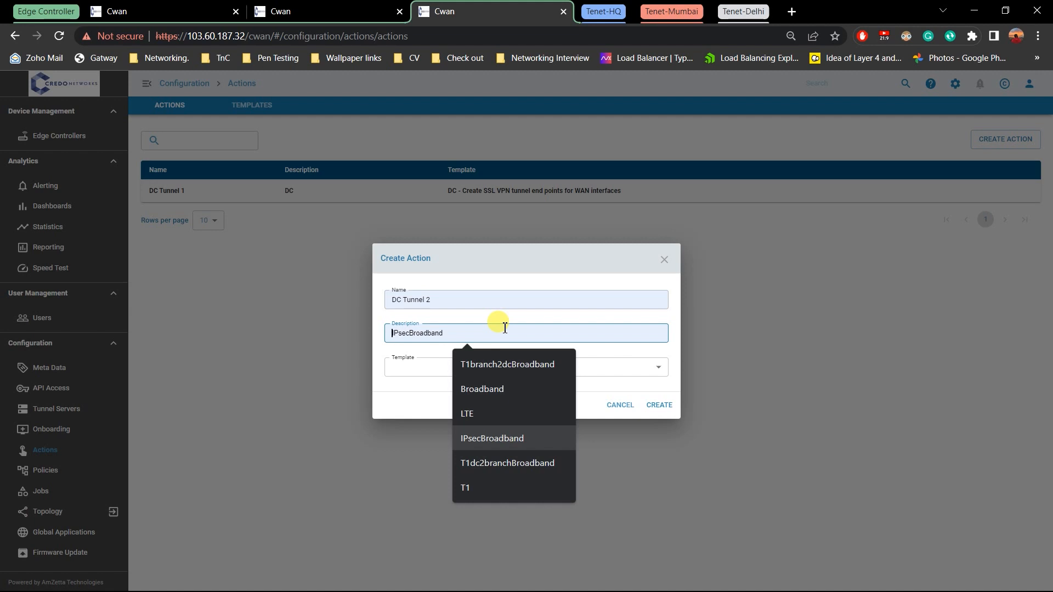
left_click(500, 439)
key("ctrl+a")
type("DC")
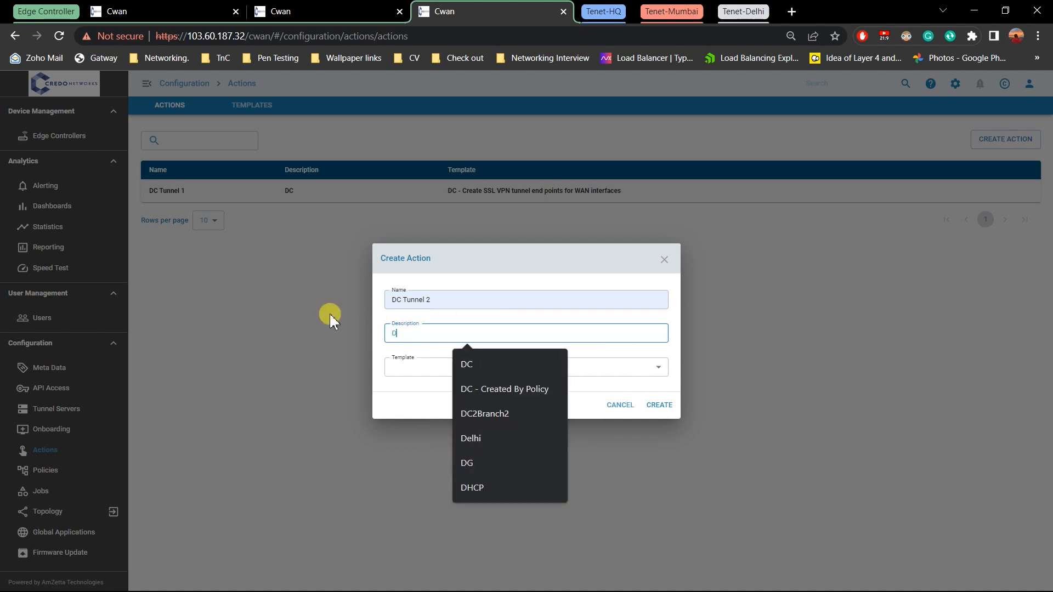
Choose the template "DC - Create SSL VPN tunnel end points for WAN interfaces" for DC Tunnel 2 and enable compression and encryption.
left_click(412, 373)
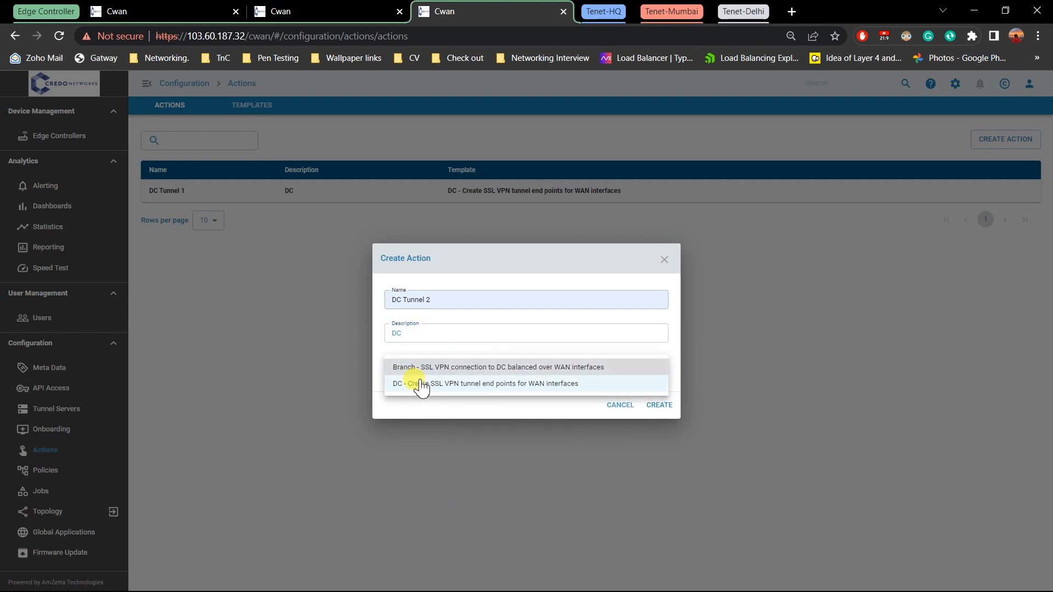
left_click(409, 387)
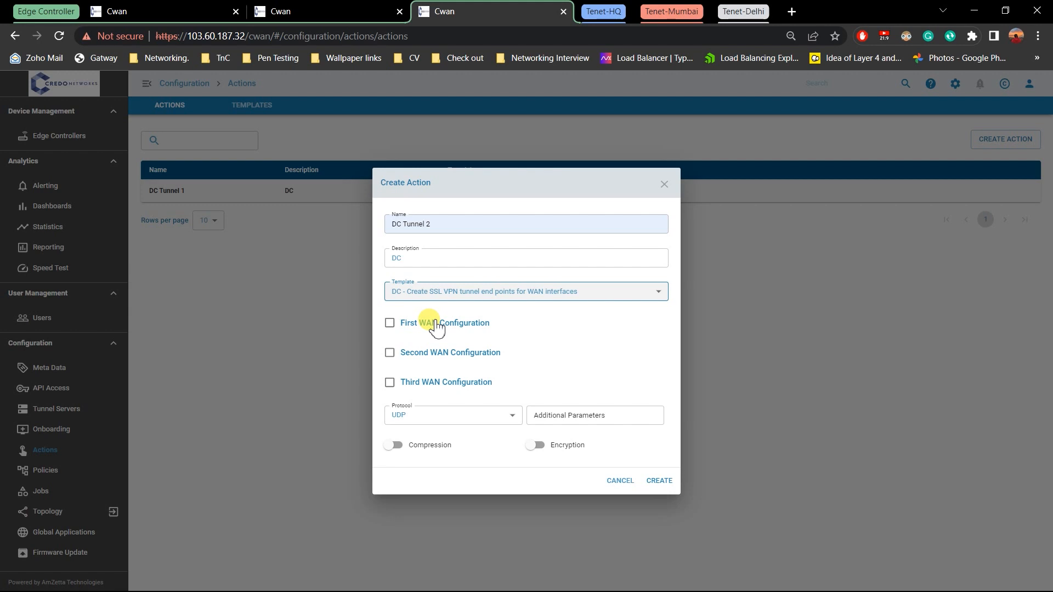
left_click(414, 444)
left_click(536, 446)
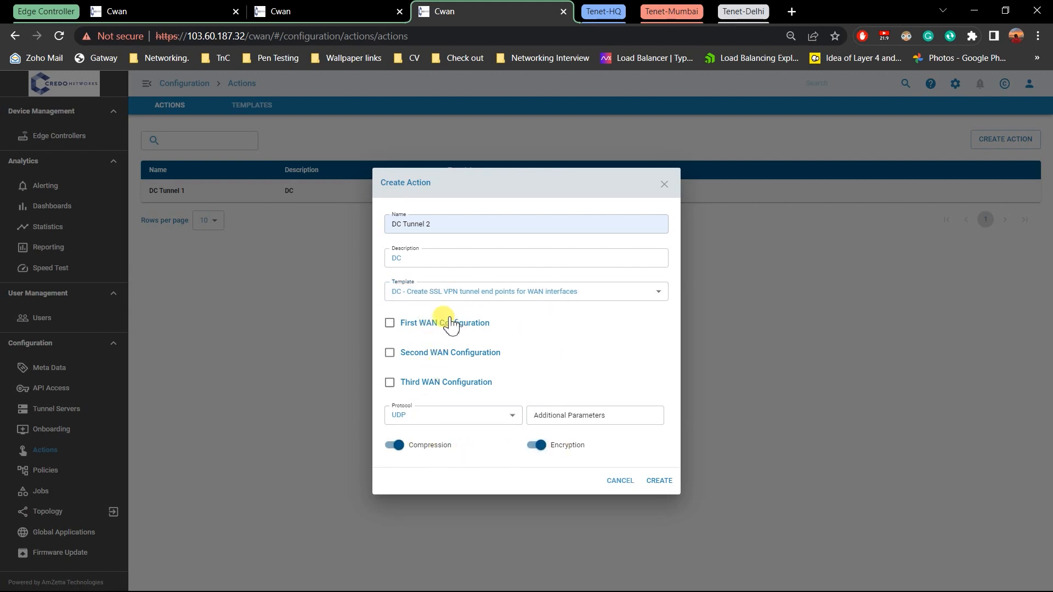
Enable the first WAN configuration for DC Tunnel 2 with interface WAN00, SSLVPN port 10002 and network portion 2.2.2.
left_click(416, 329)
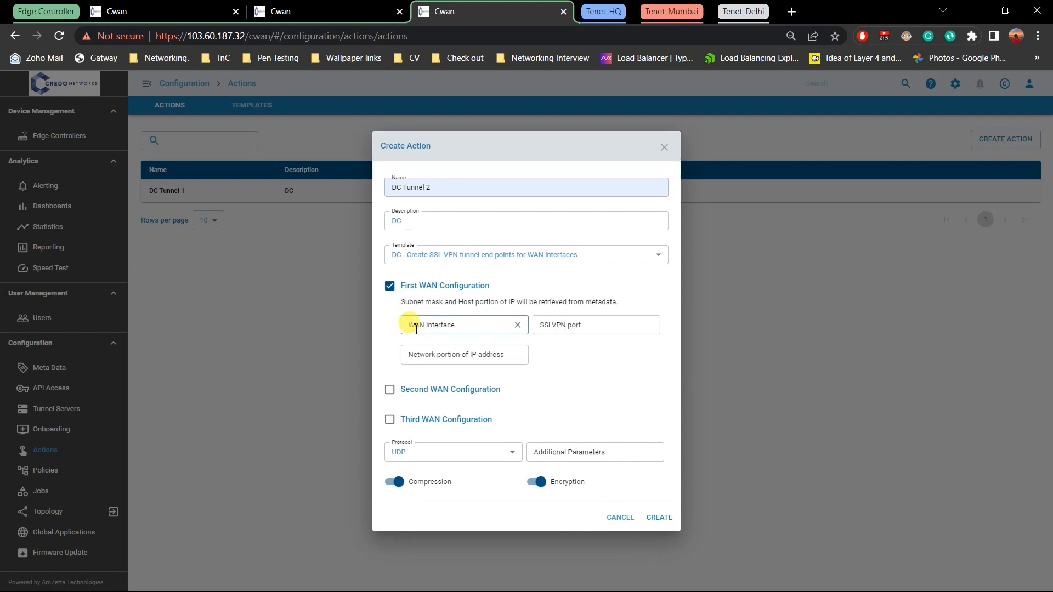
left_click(450, 324)
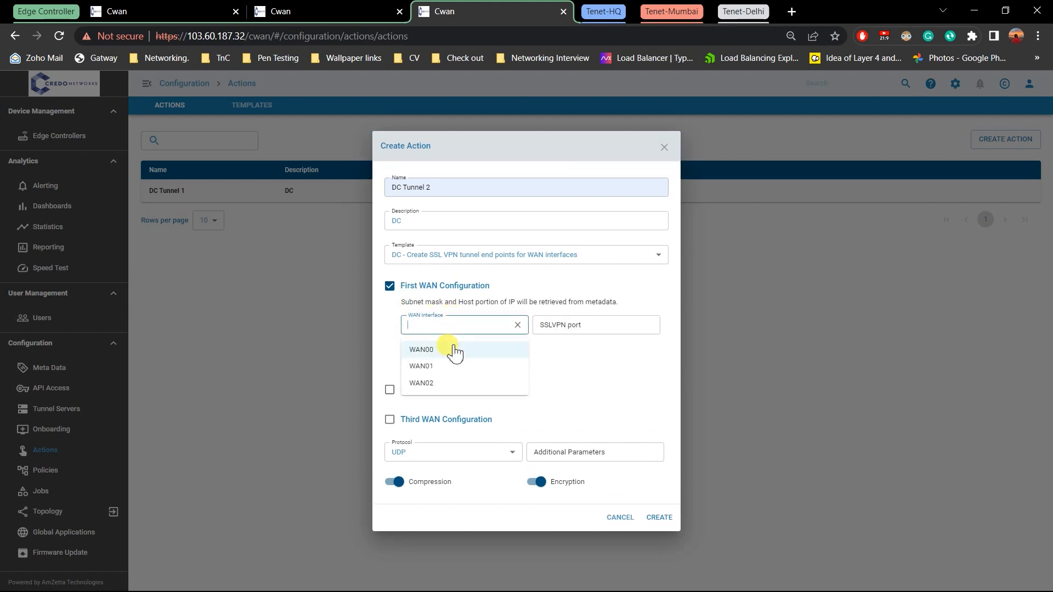
left_click(455, 350)
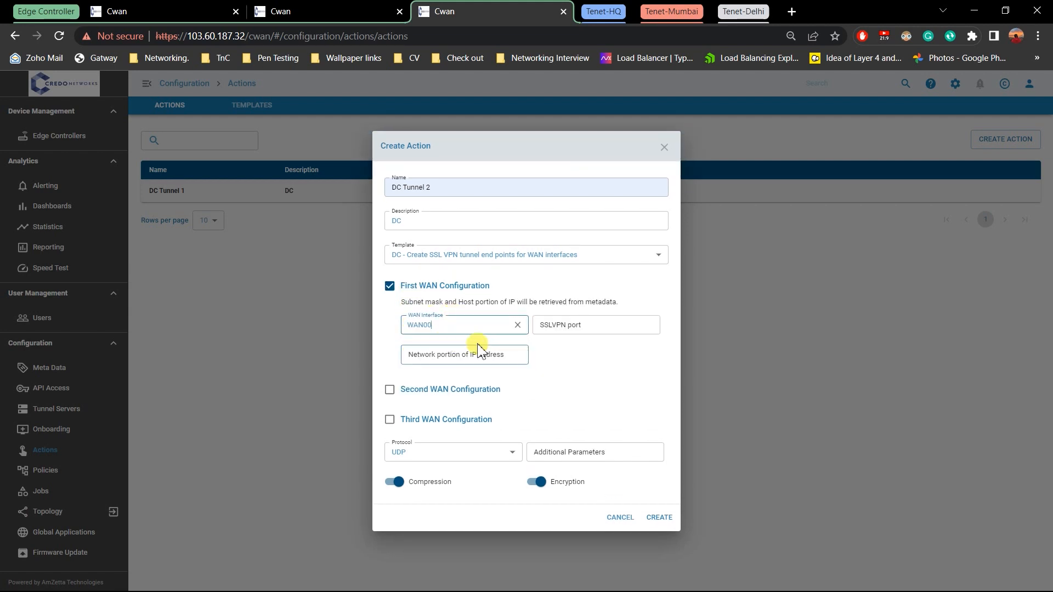
left_click(571, 328)
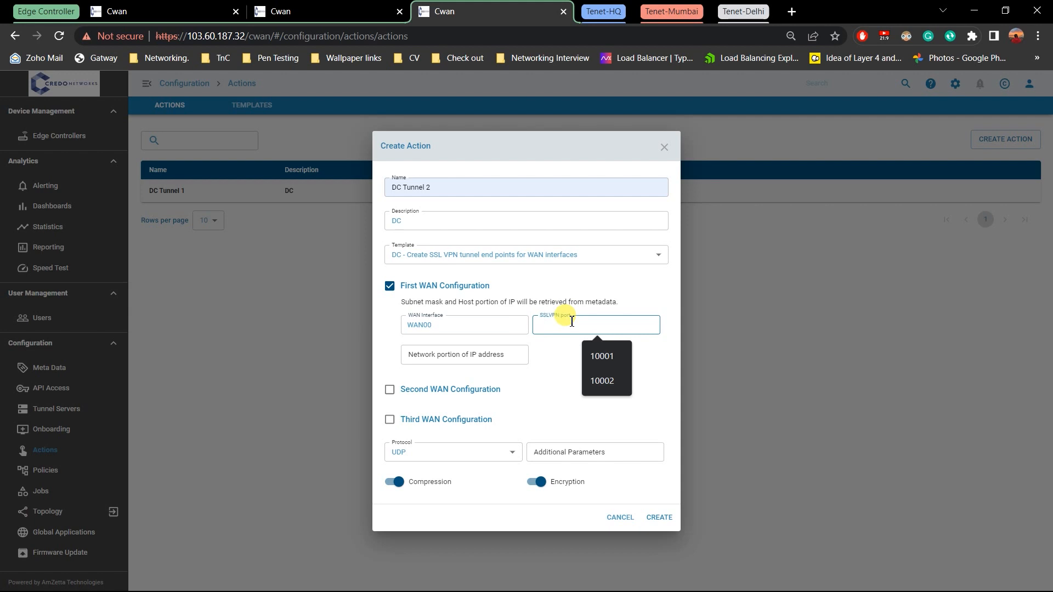
left_click(606, 384)
left_click(494, 355)
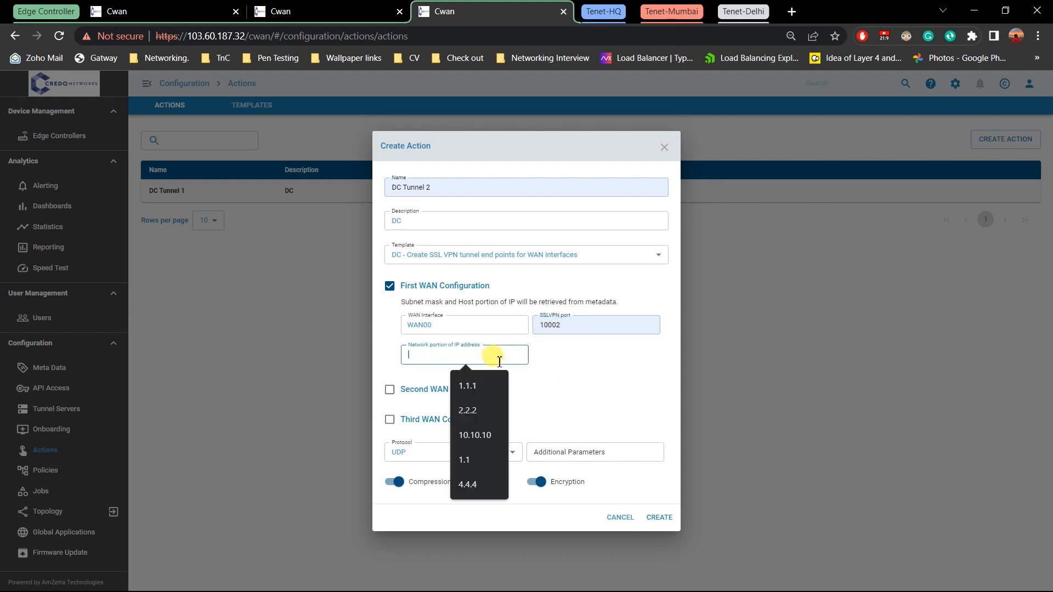
left_click(473, 403)
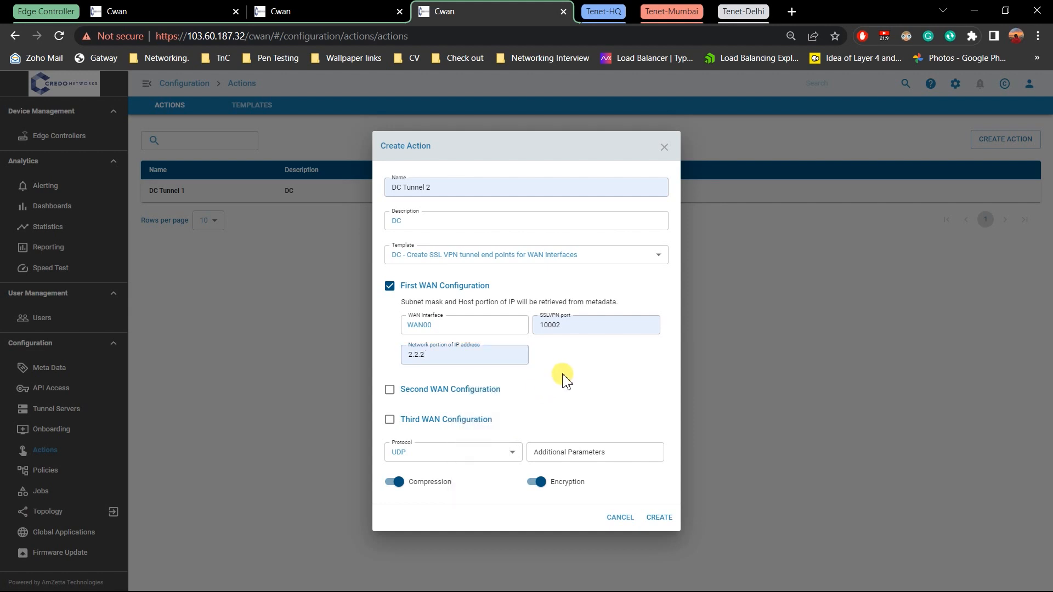
Check the T2 (VPN01) tunnel IP of Tenet HQ in the Auto-Policy.xlsx workbook in Excel, and create the DC Tunnel 2 action in the controller.
key("alt+Tab")
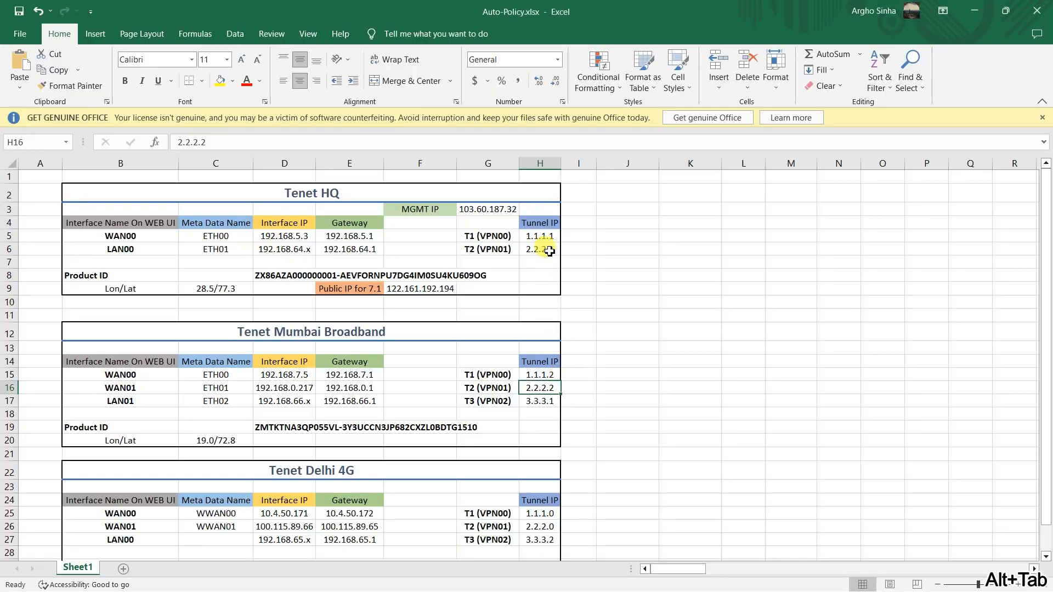
left_click(543, 253)
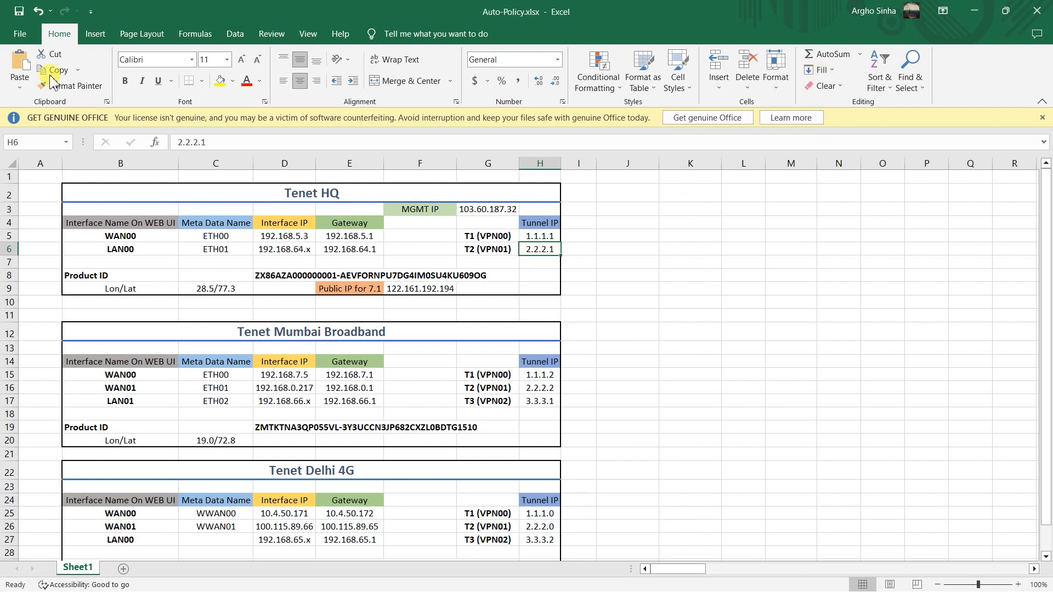
key("alt+Tab")
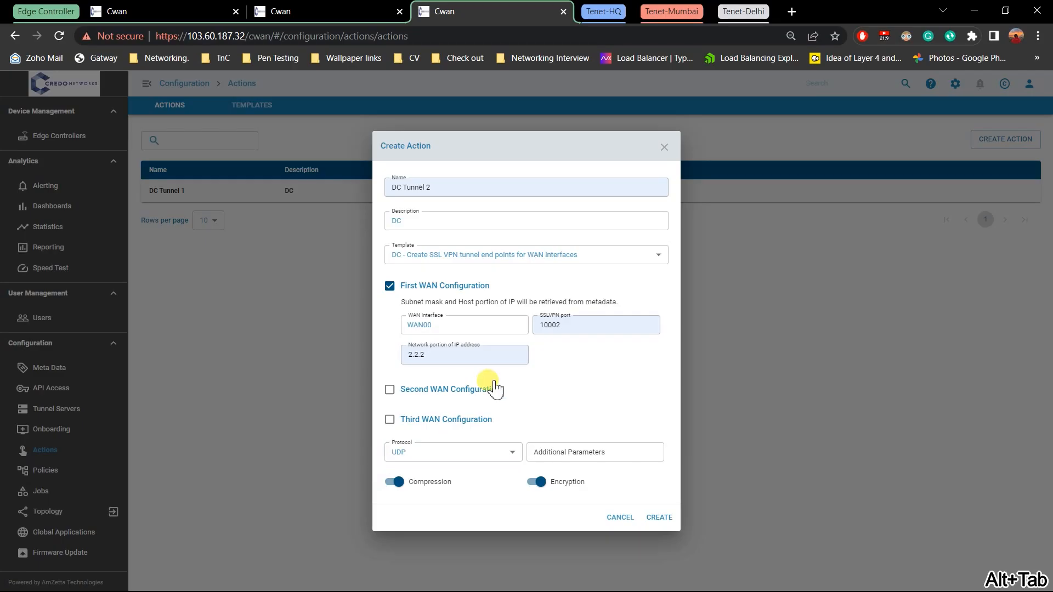
left_click(659, 517)
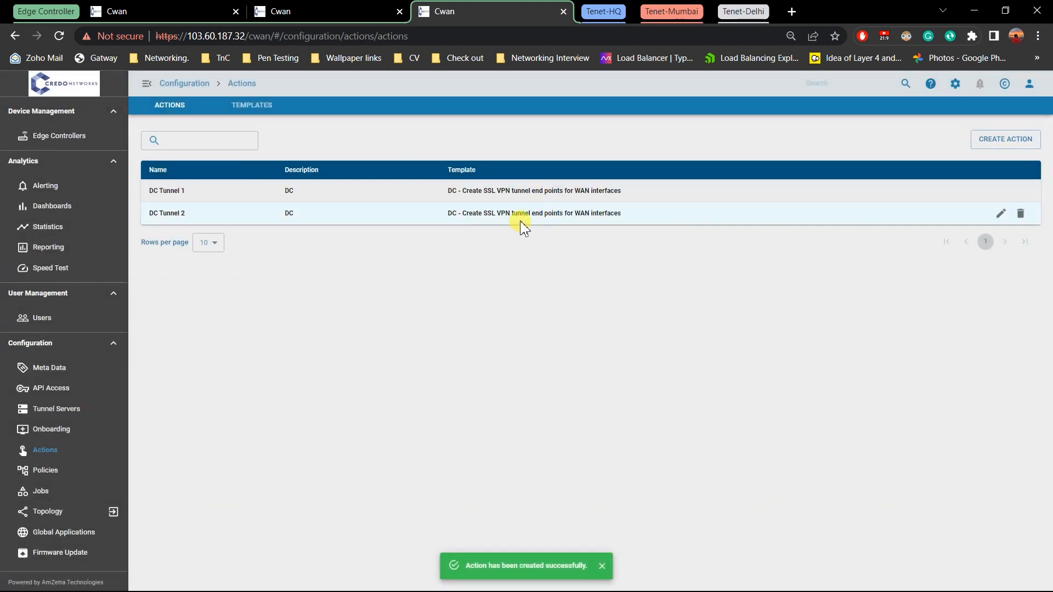
Start a new policy named "DC Tunnel Policy".
left_click(47, 470)
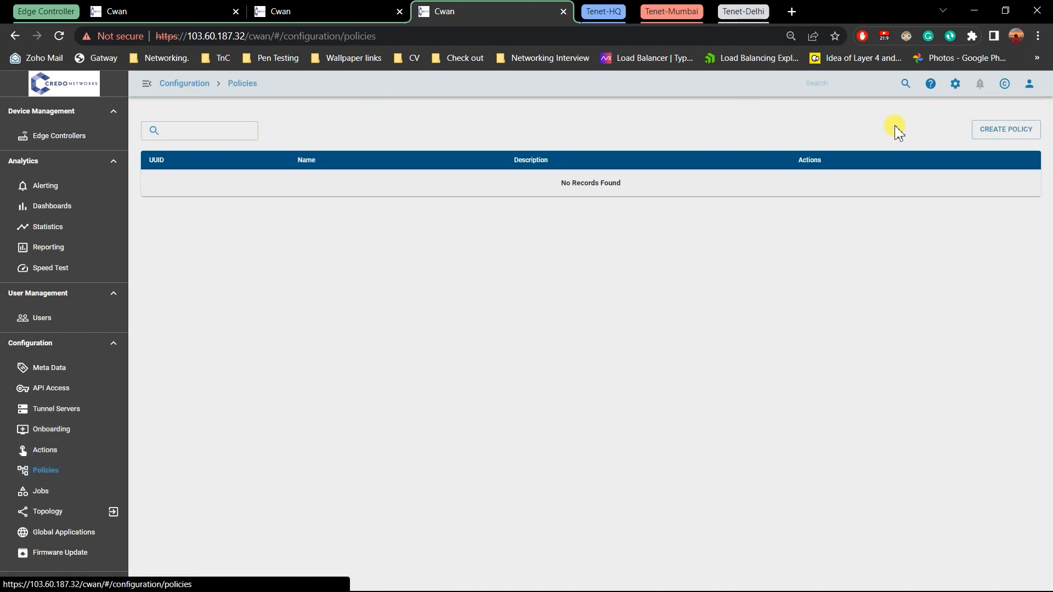
left_click(969, 134)
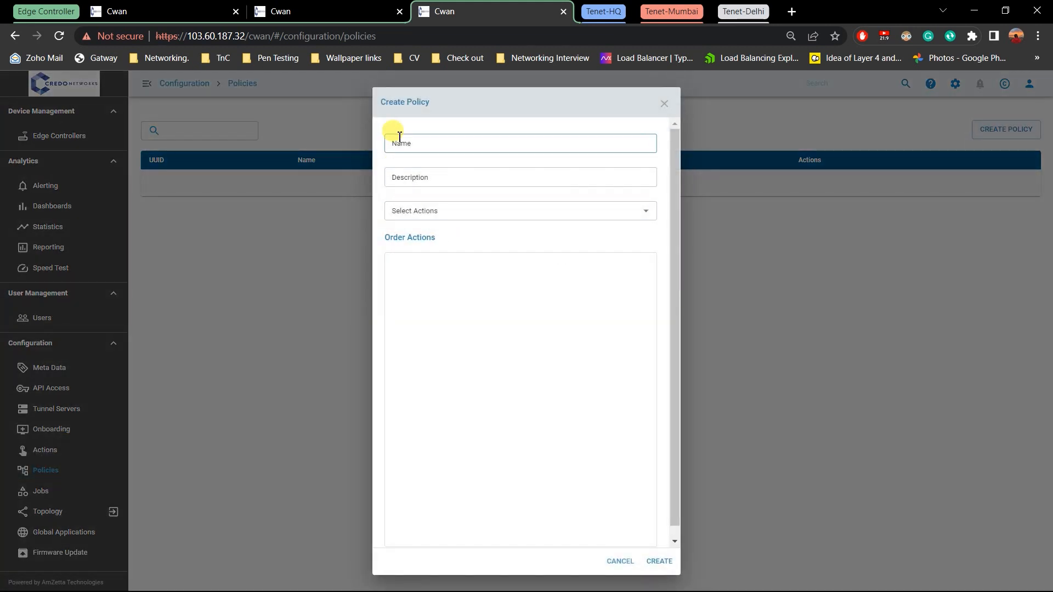
left_click(428, 143)
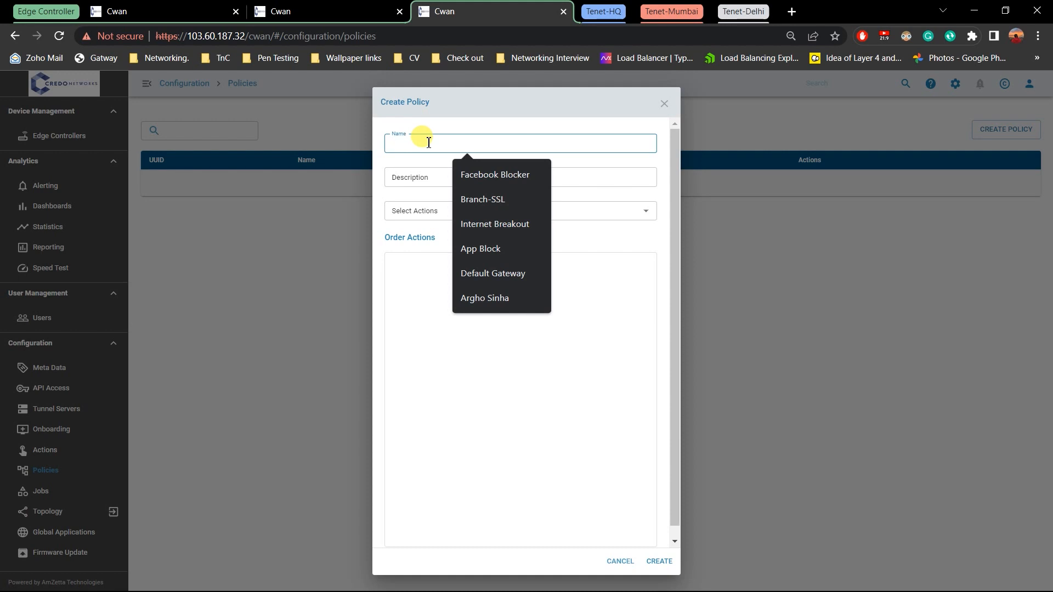
type("DC")
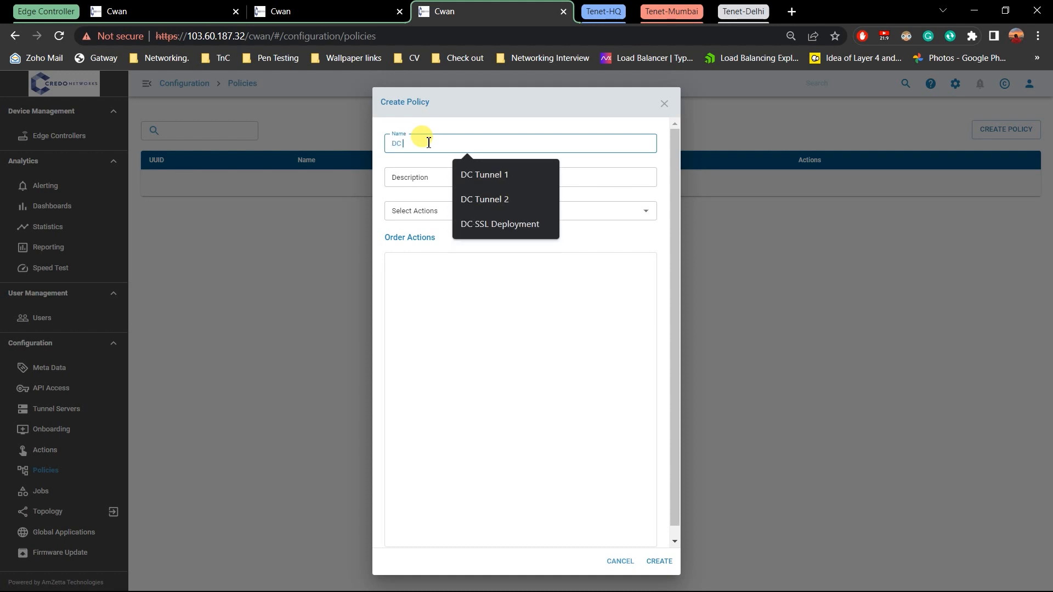
type(" Tunnel")
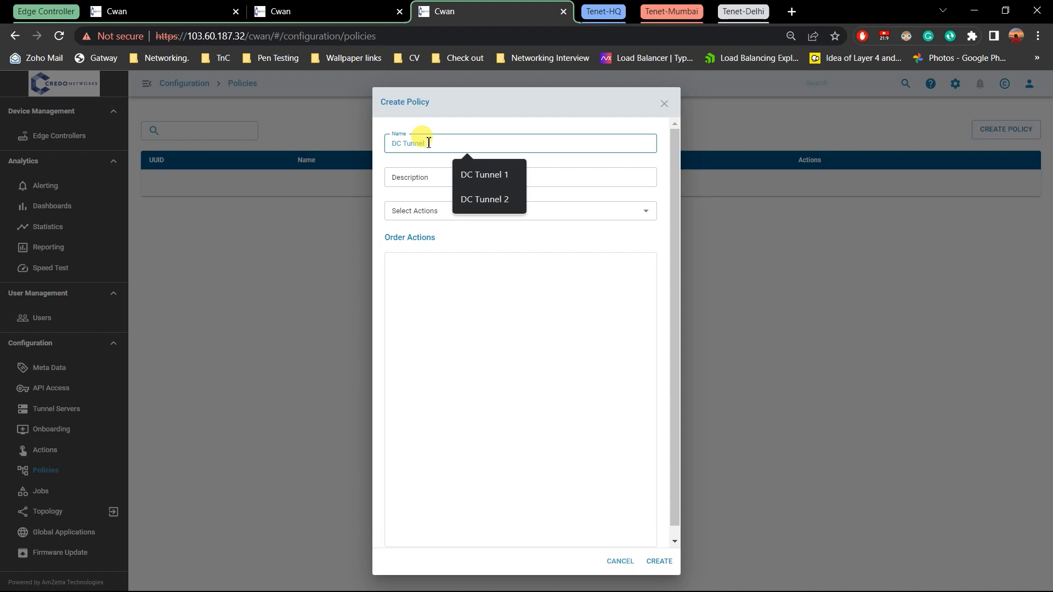
type(" 1")
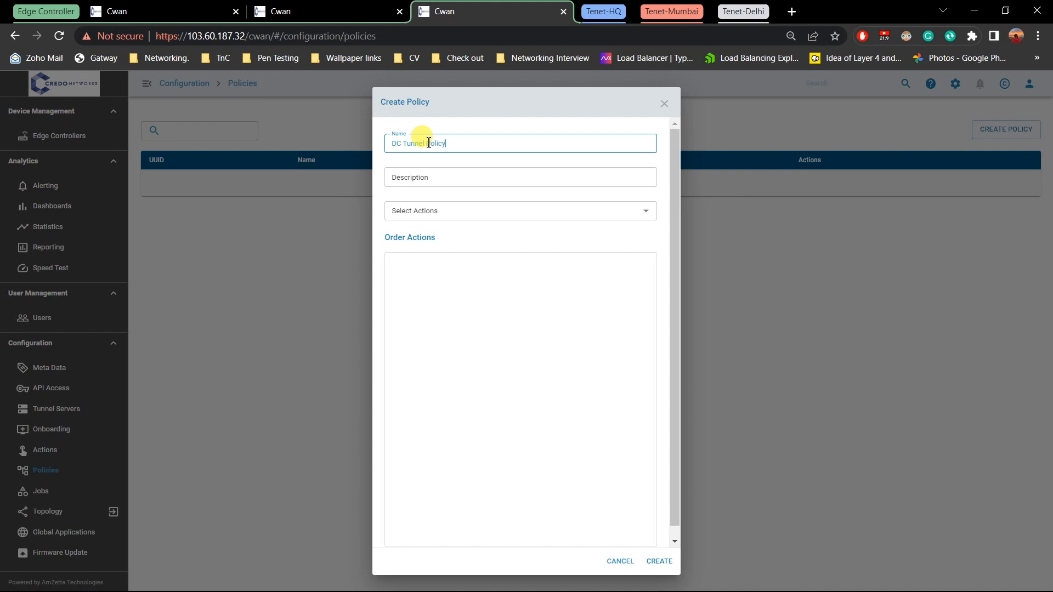
Copy the policy name "DC Tunnel Policy" into the policy's description.
triple_click(471, 143)
key("ctrl+c")
left_click(449, 176)
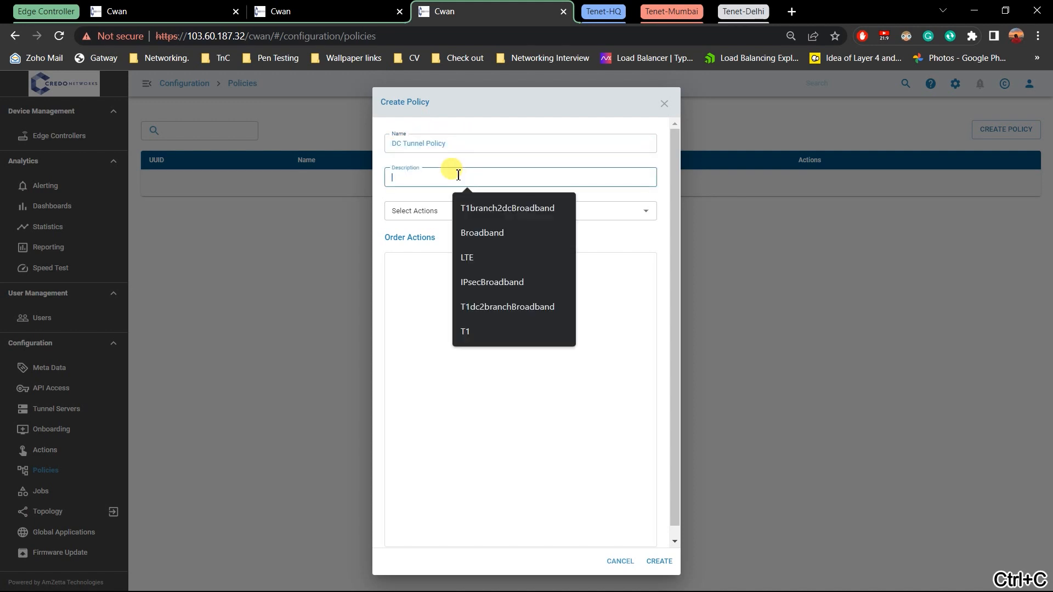
key("ctrl+v")
Add the actions DC Tunnel 1 and DC Tunnel 2 to the policy in that order and create it.
left_click(445, 209)
left_click(449, 240)
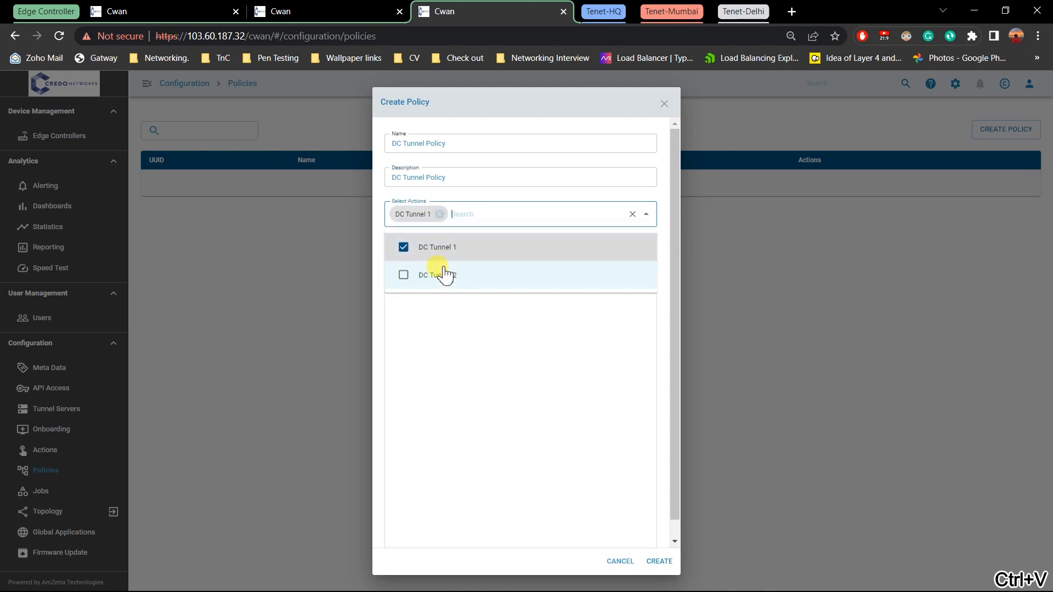
left_click(439, 268)
left_click(481, 345)
left_click_drag(439, 276, 479, 313)
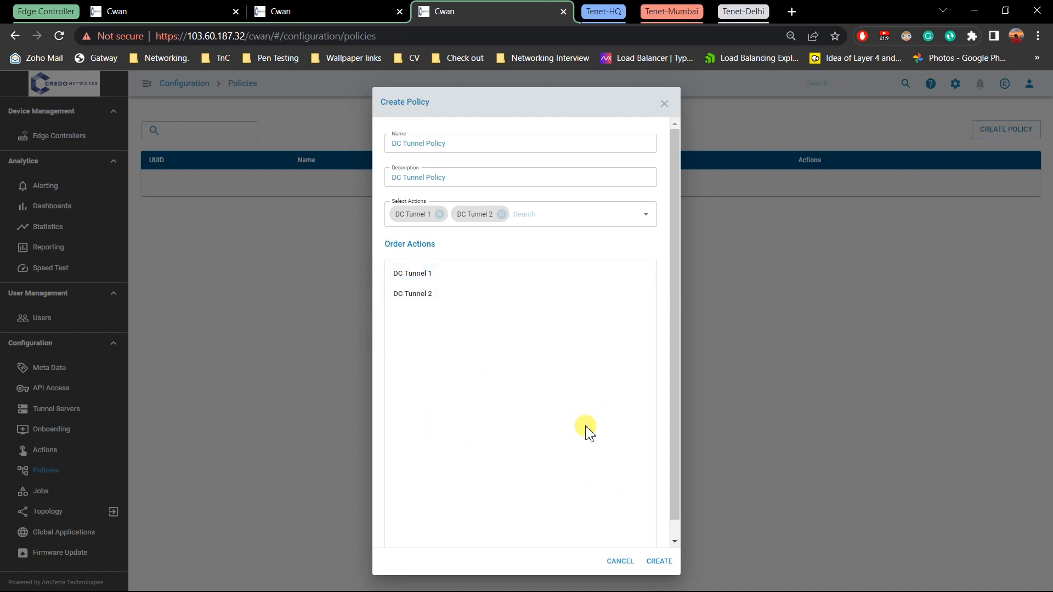
left_click(659, 562)
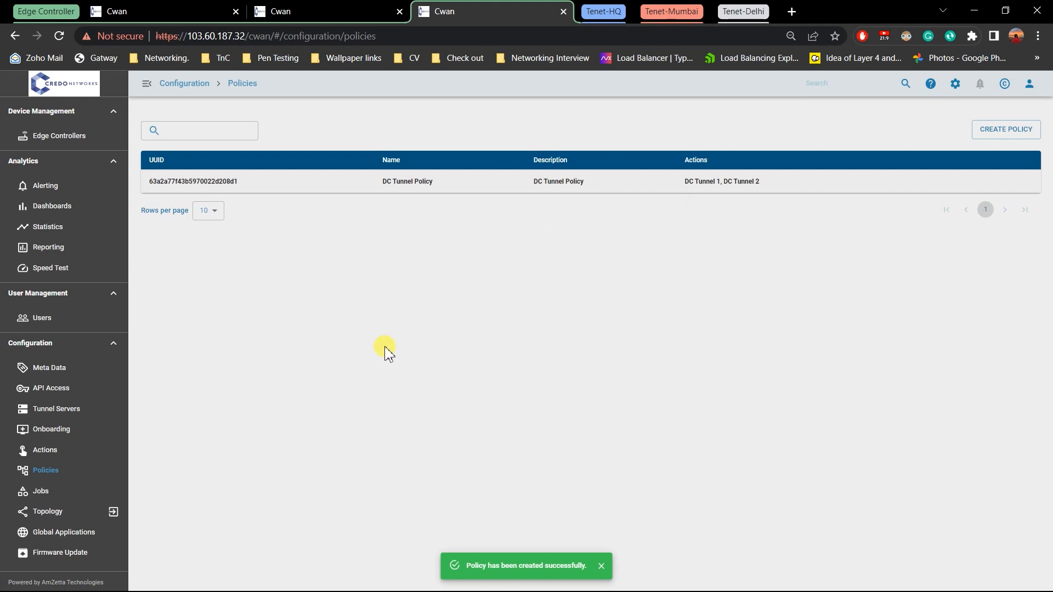
left_click(55, 450)
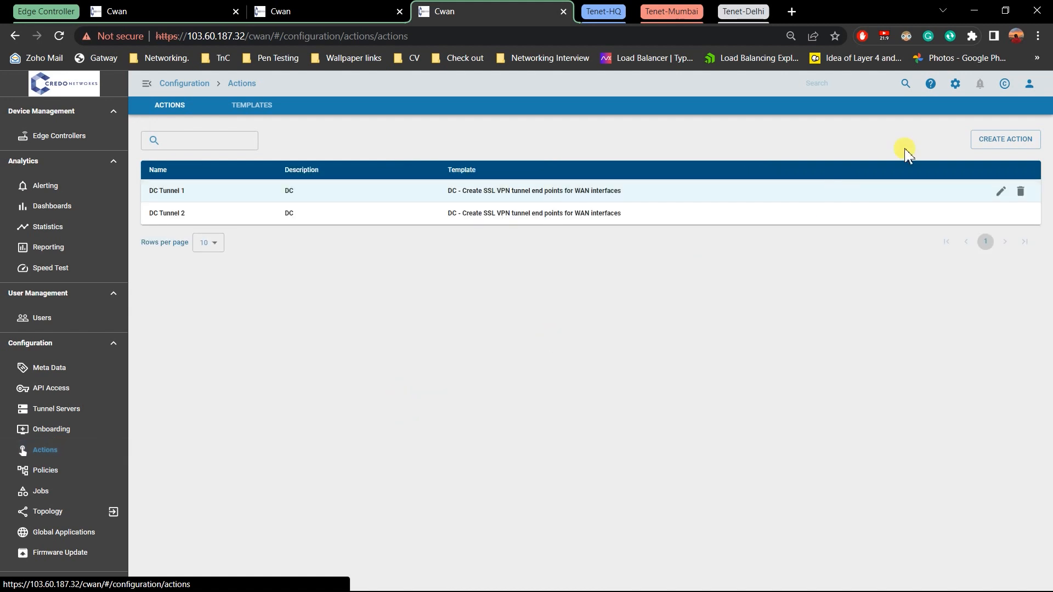
left_click(1014, 140)
left_click(511, 295)
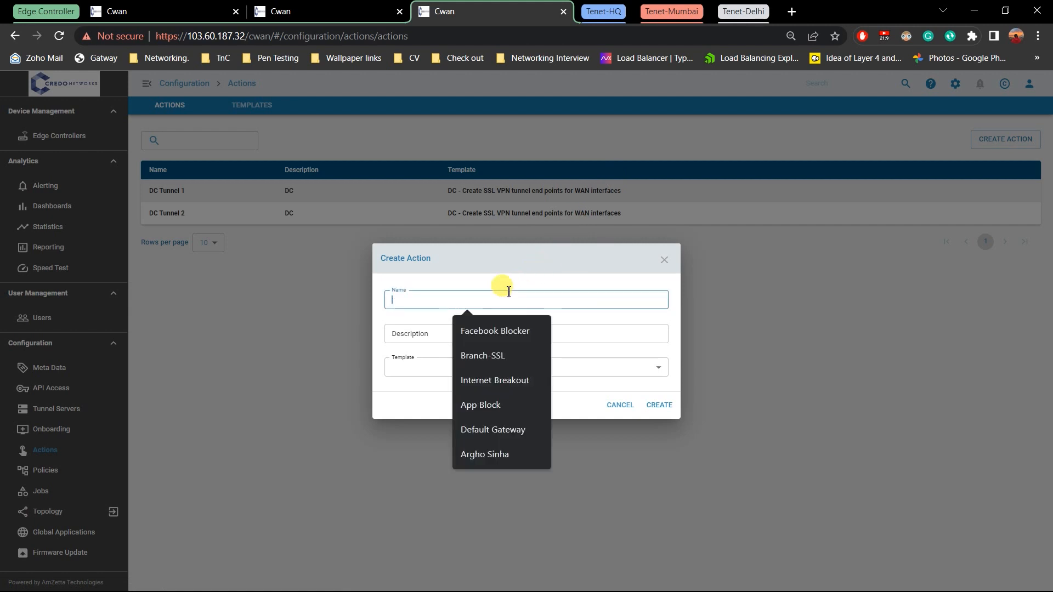
type("Branch Tun")
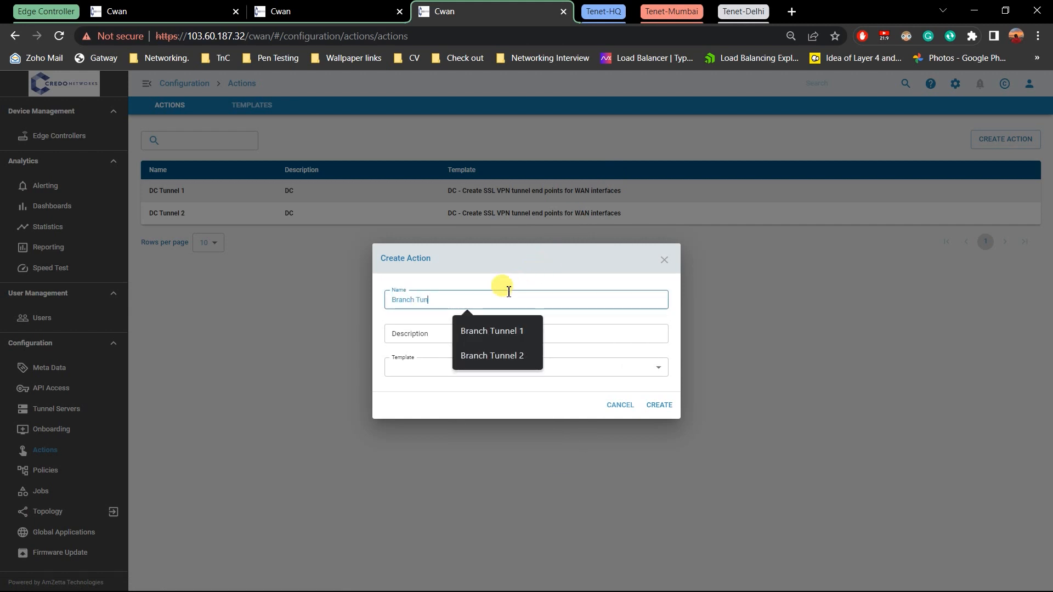
key("Down")
key("Return")
key("Tab")
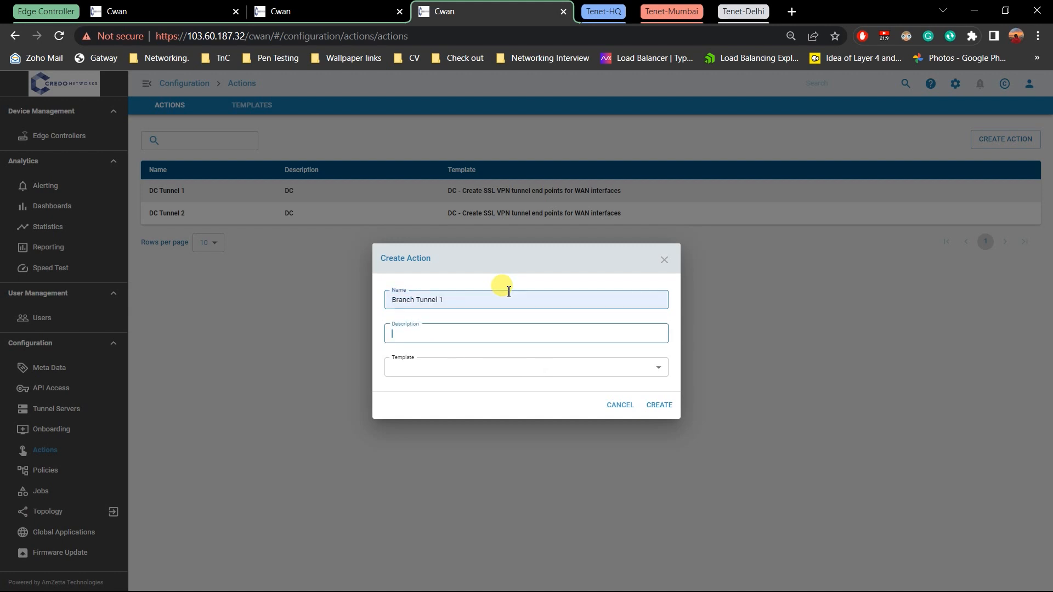
type("B")
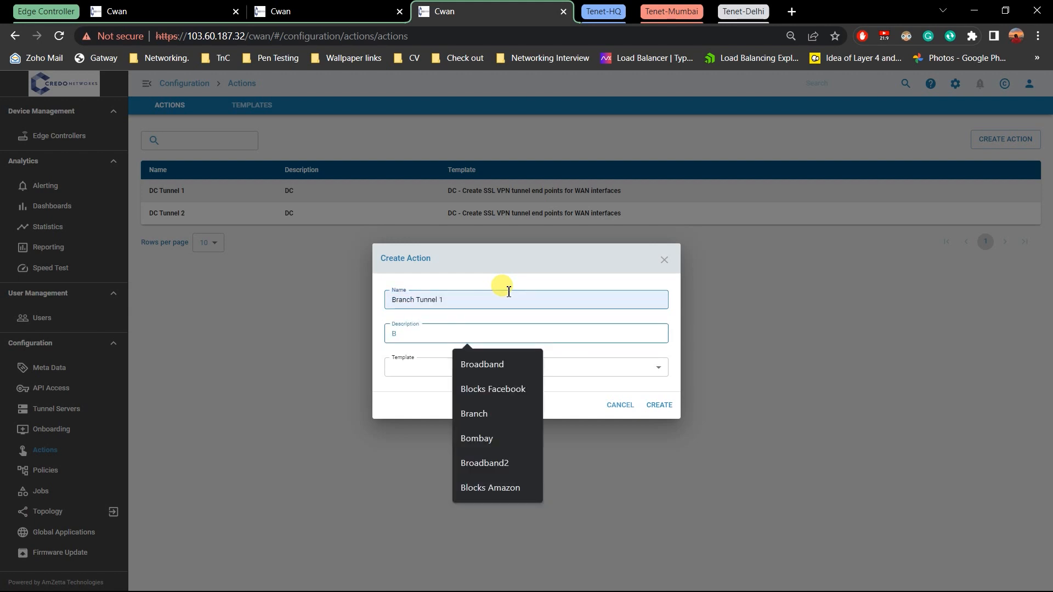
type("ranch")
key("Escape")
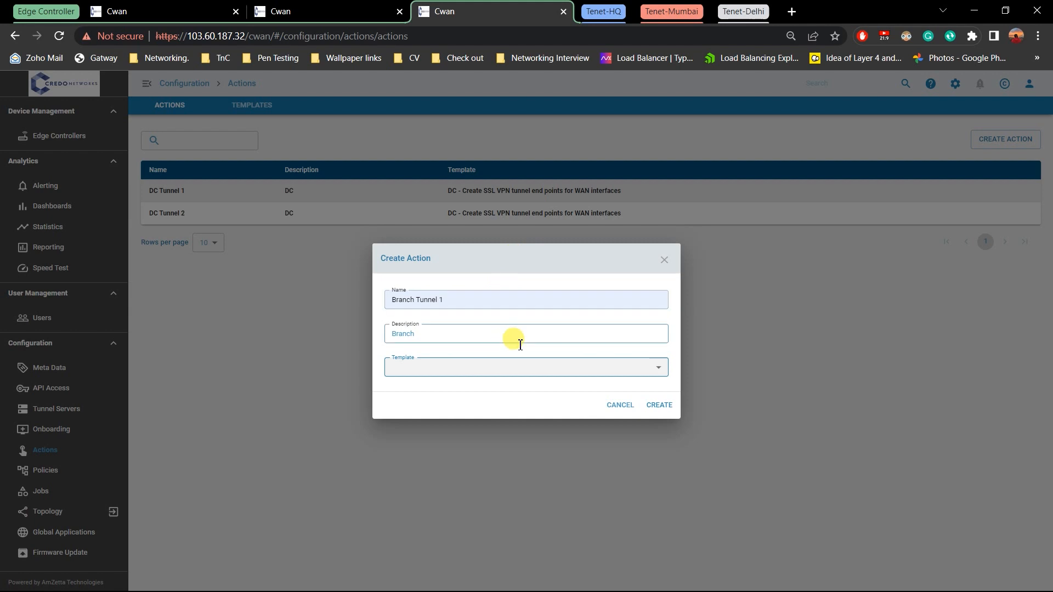
left_click(519, 368)
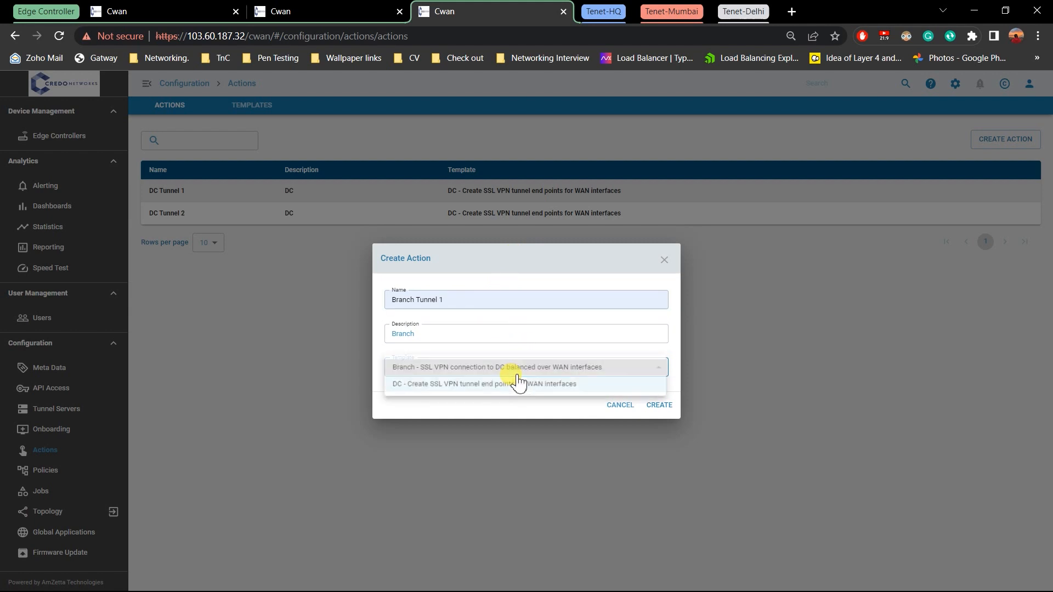
left_click(439, 367)
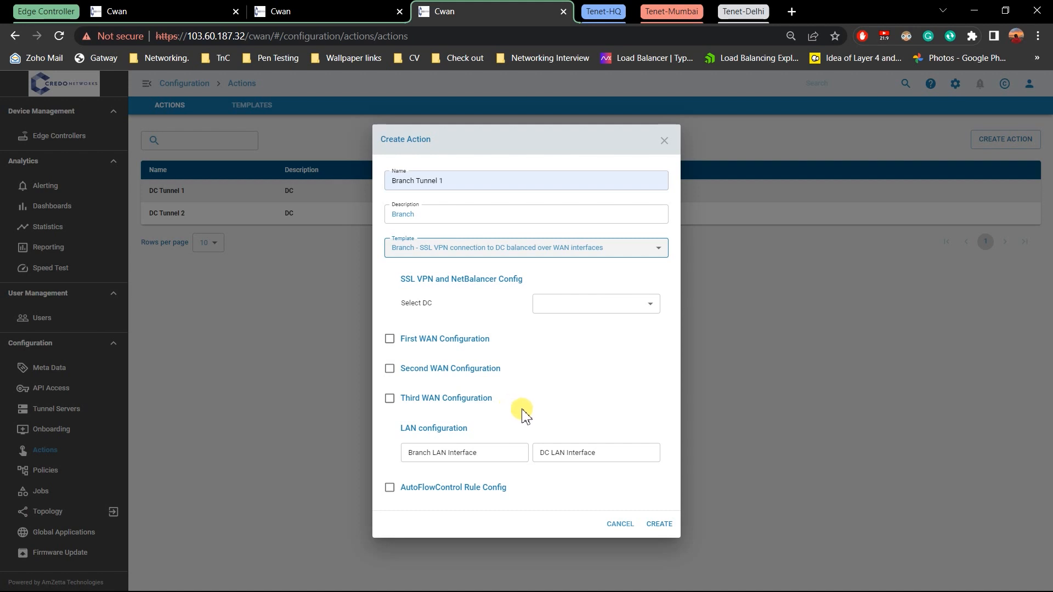
left_click(583, 311)
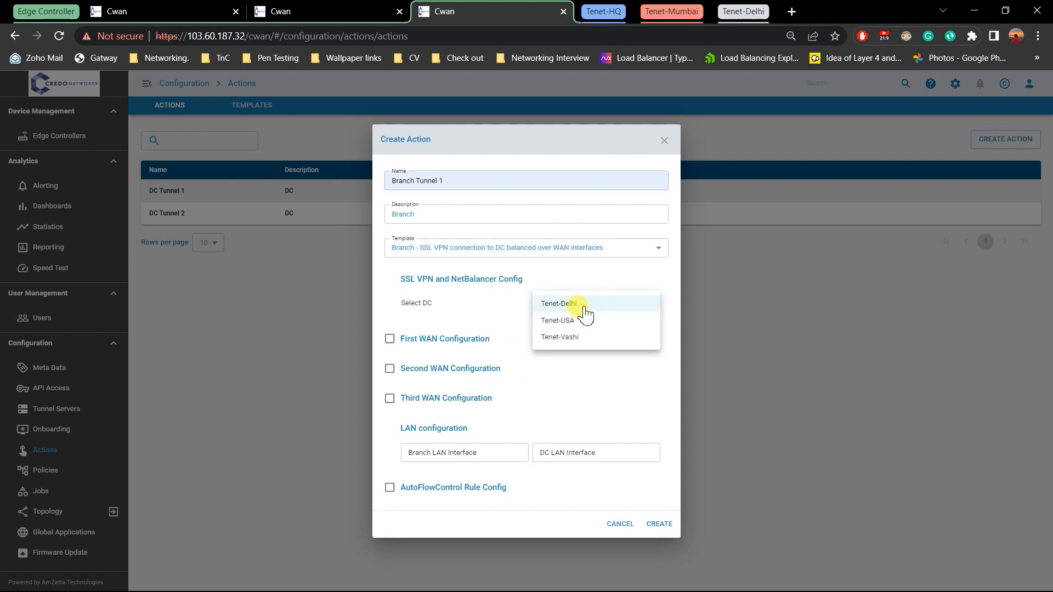
left_click(578, 374)
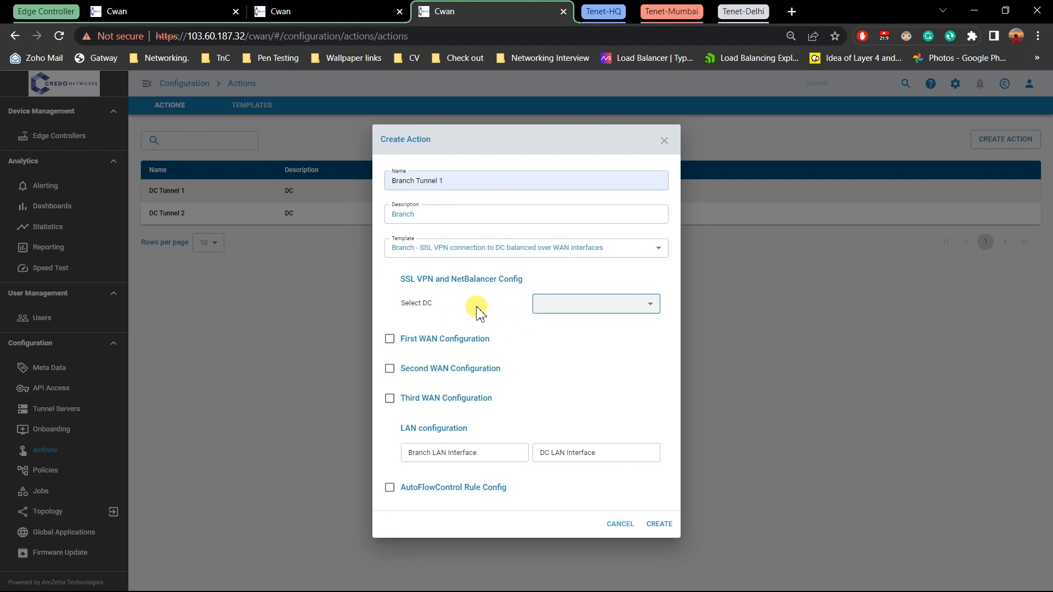
left_click(572, 311)
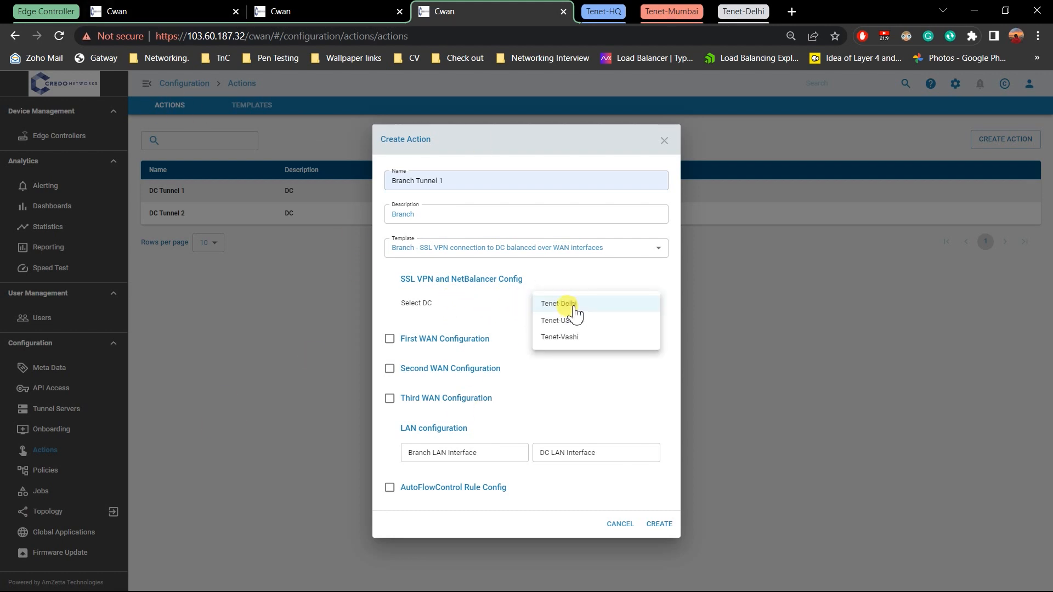
left_click(622, 522)
left_click(621, 524)
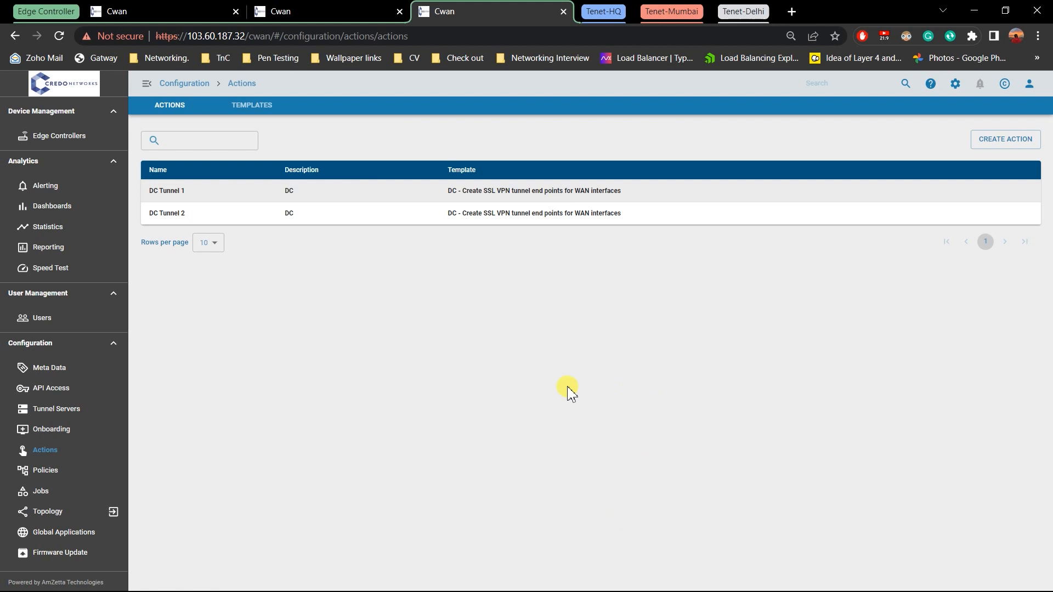
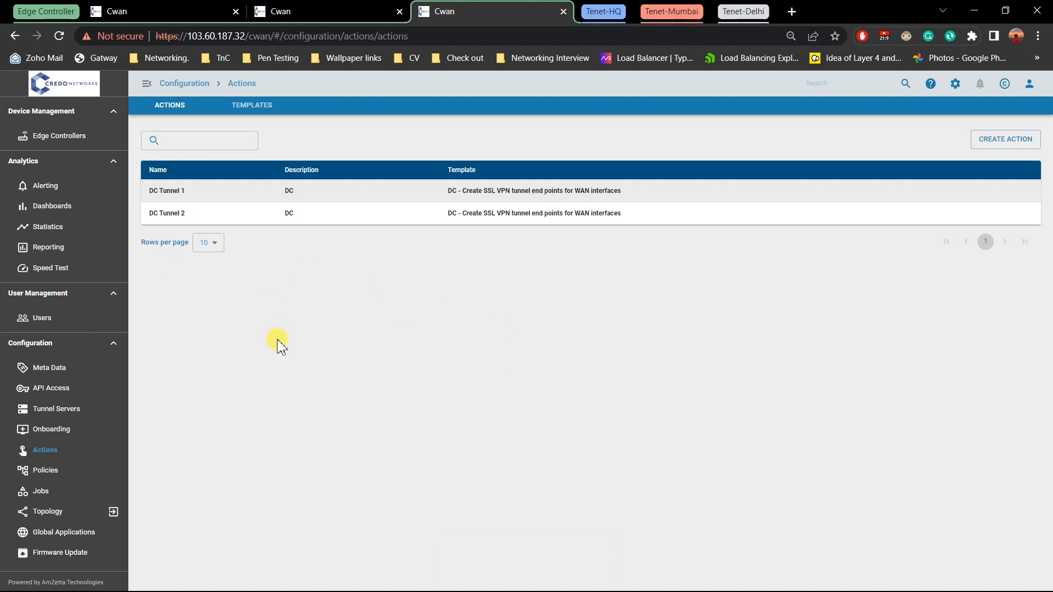
Delete the existing edge controller groups Branch and HQ.
left_click(64, 143)
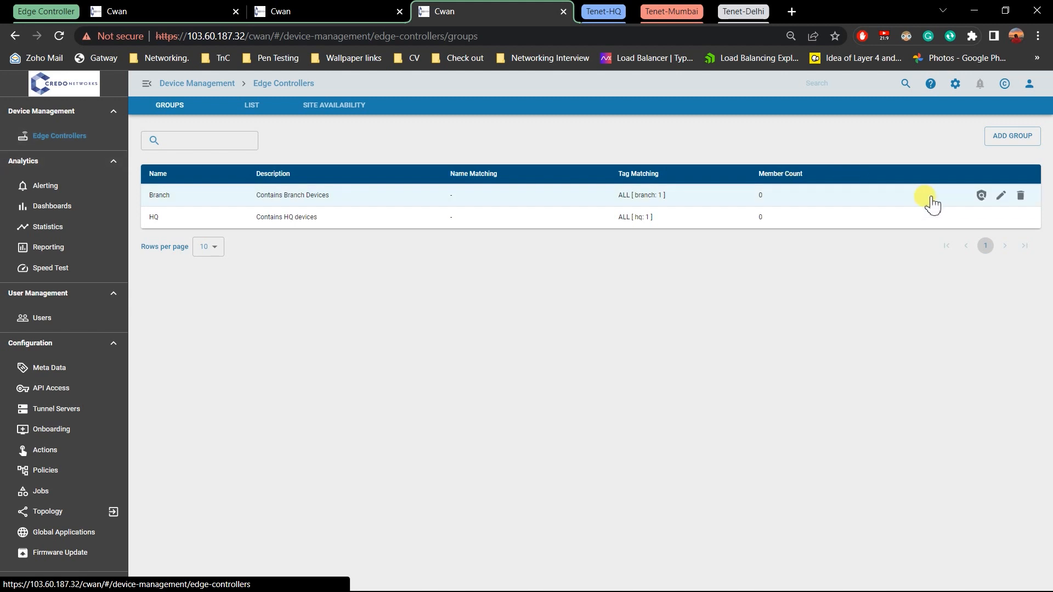
left_click(1021, 196)
left_click(660, 358)
left_click(1020, 196)
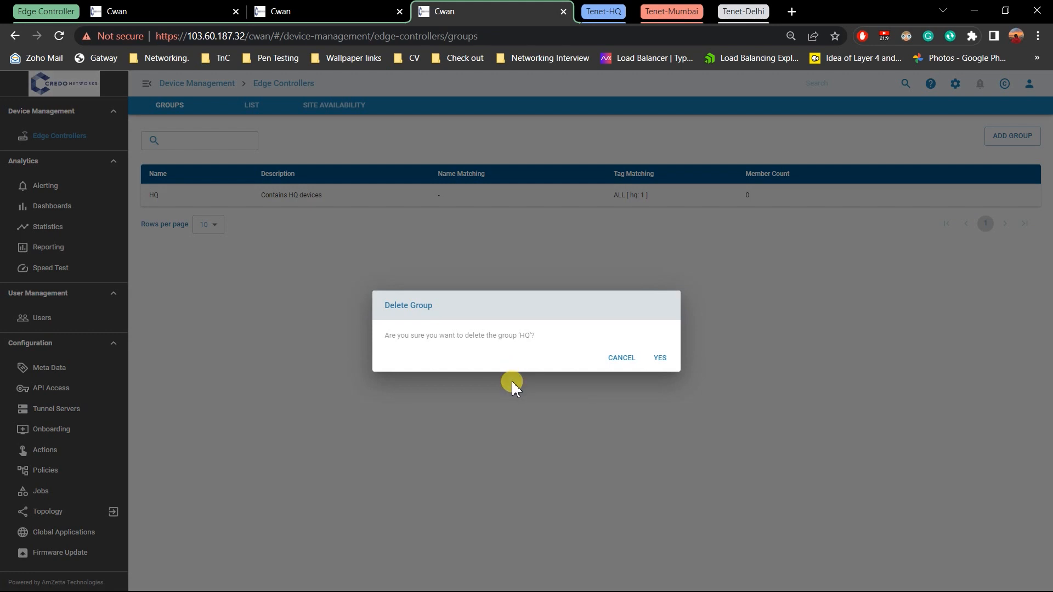
left_click(658, 357)
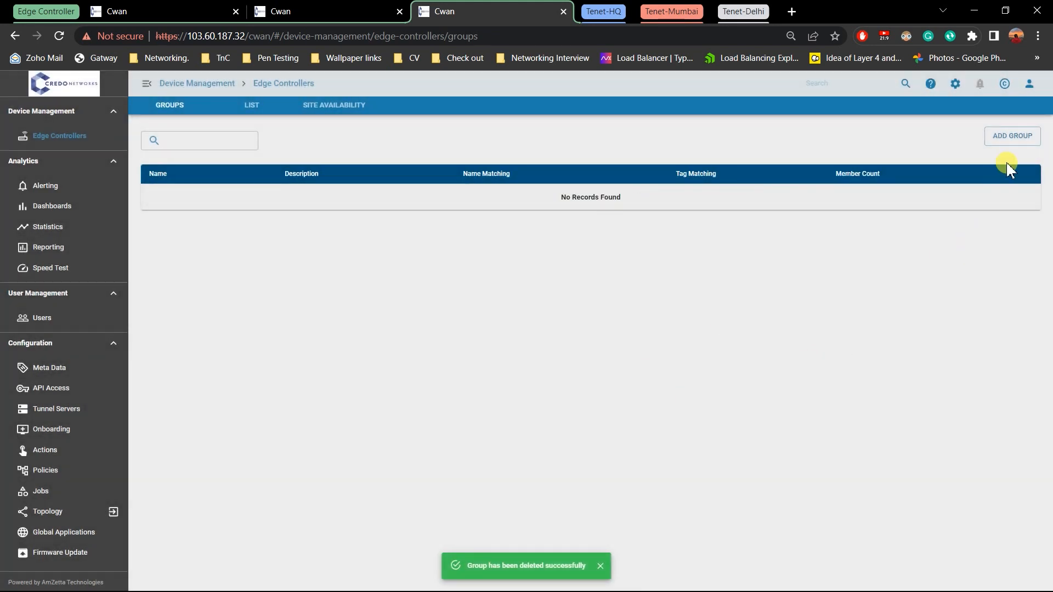
Start a new edge controller group named "HQ Devices" with the description "DC".
left_click(1012, 136)
left_click(463, 274)
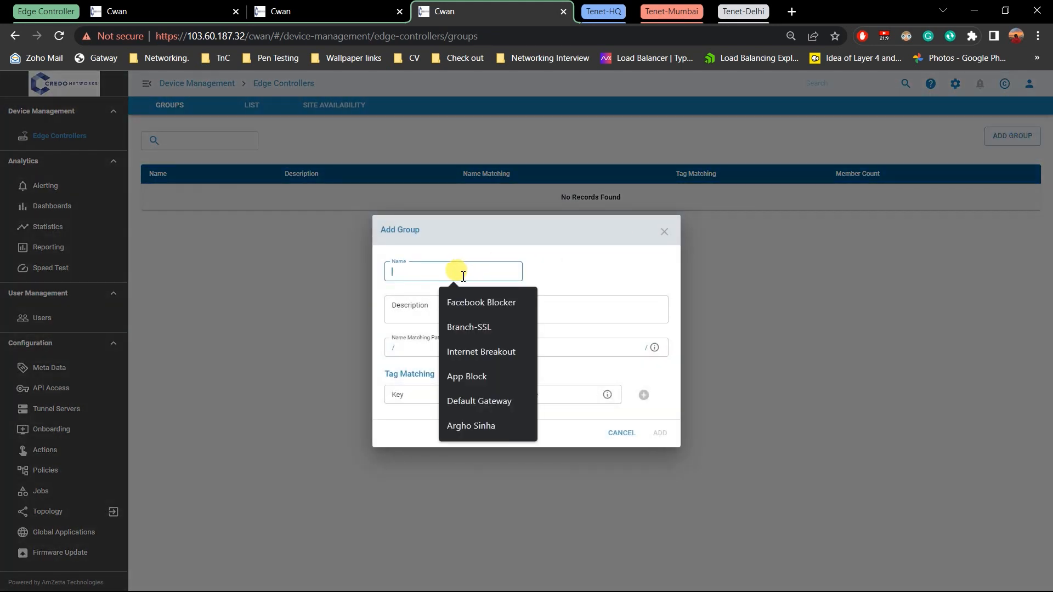
type("HQ D")
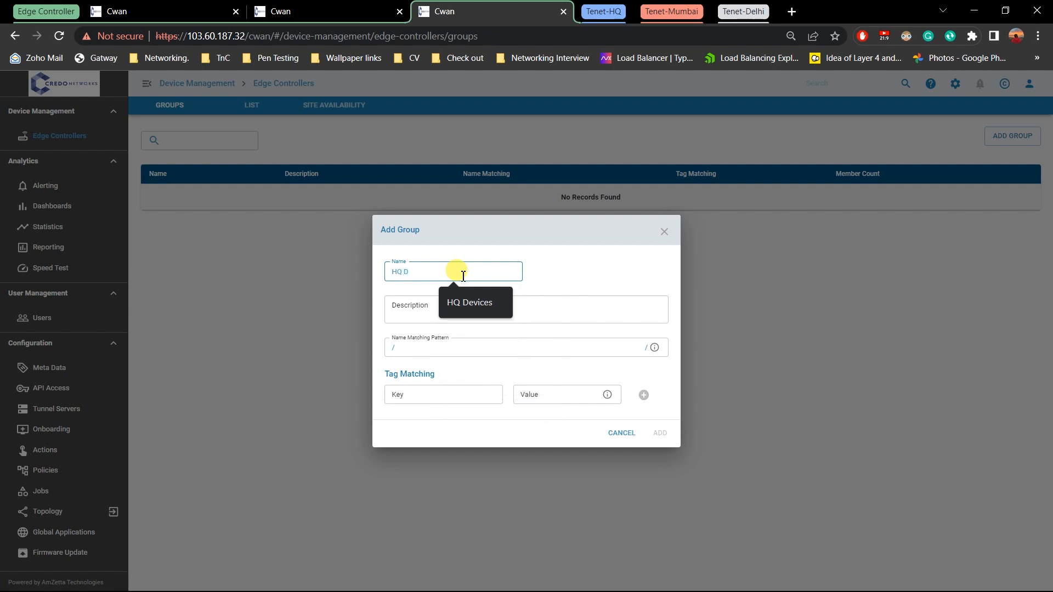
key("Down")
key("Tab")
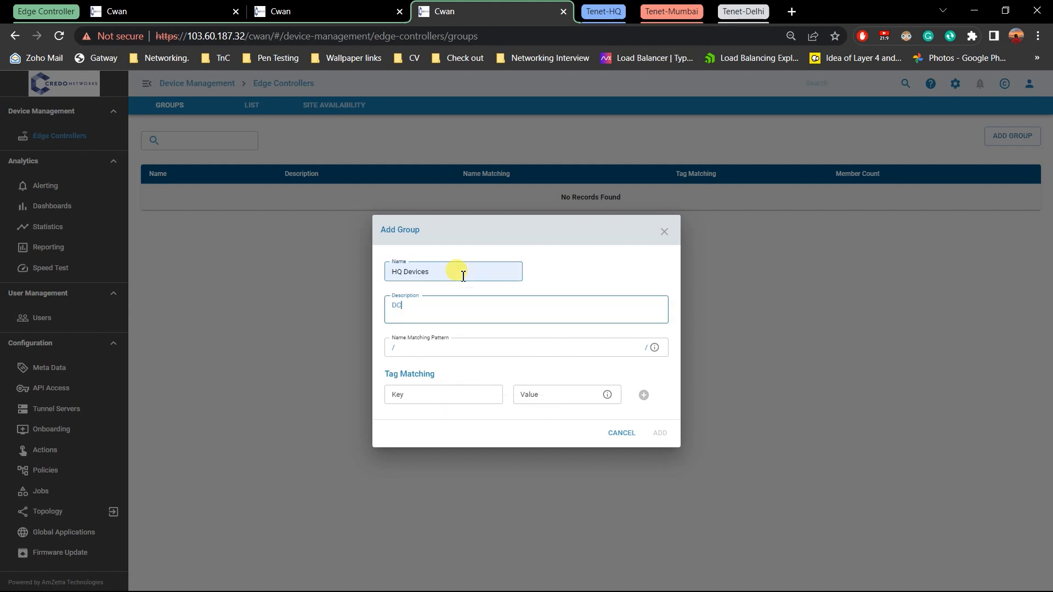
key("Tab")
key("Tab")
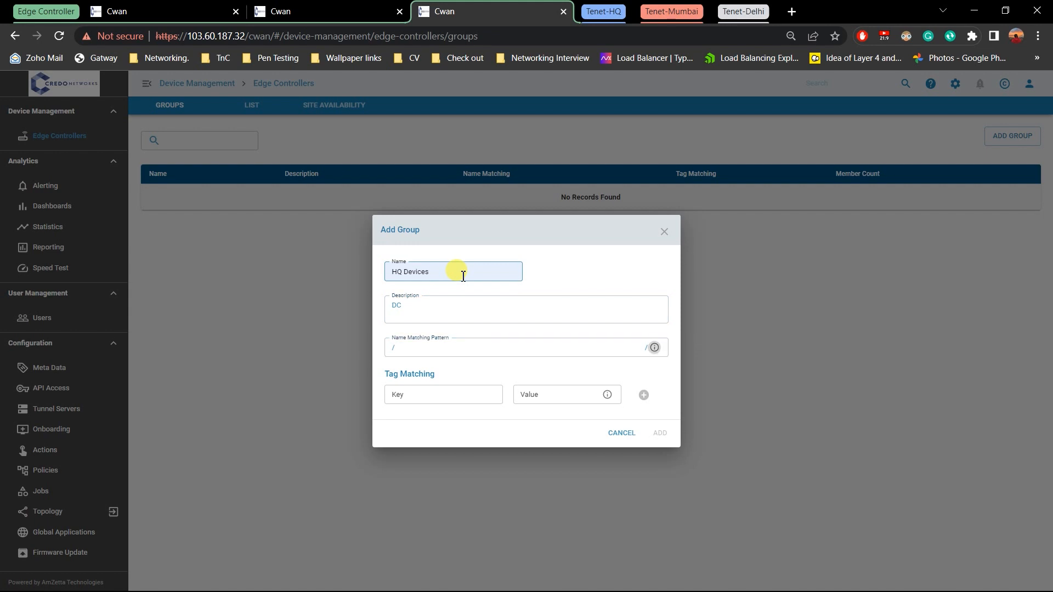
Add the matching tag hq with value 1 to the HQ Devices group and create the group.
left_click(441, 398)
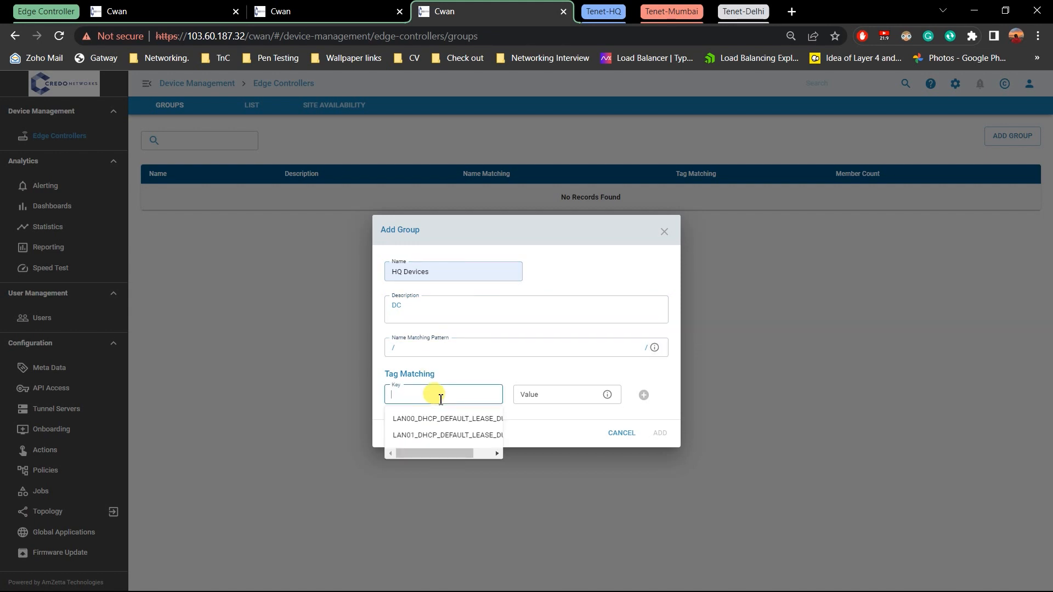
type("hq")
key("Tab")
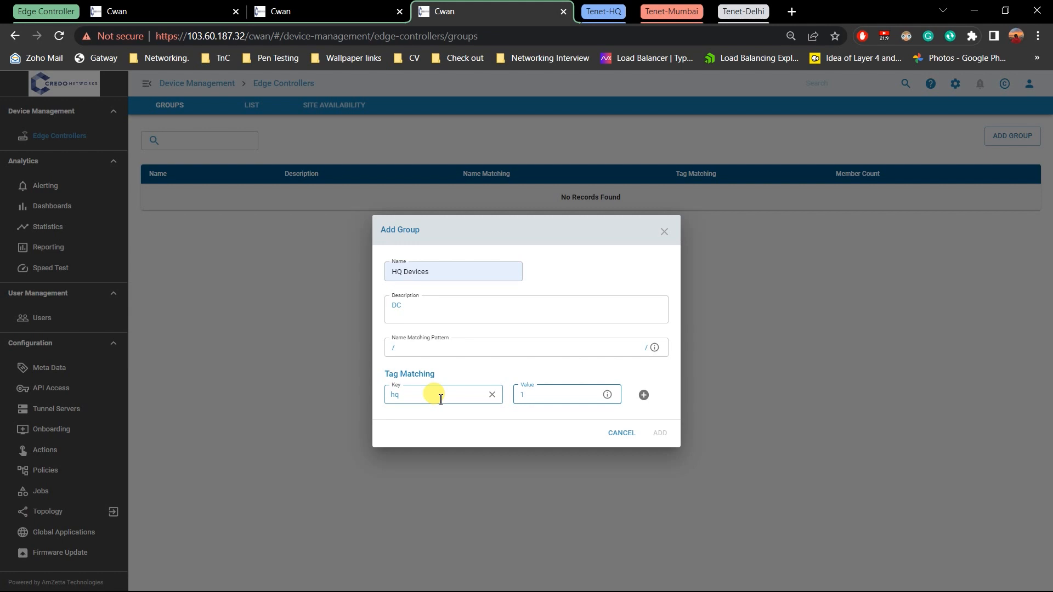
left_click(644, 395)
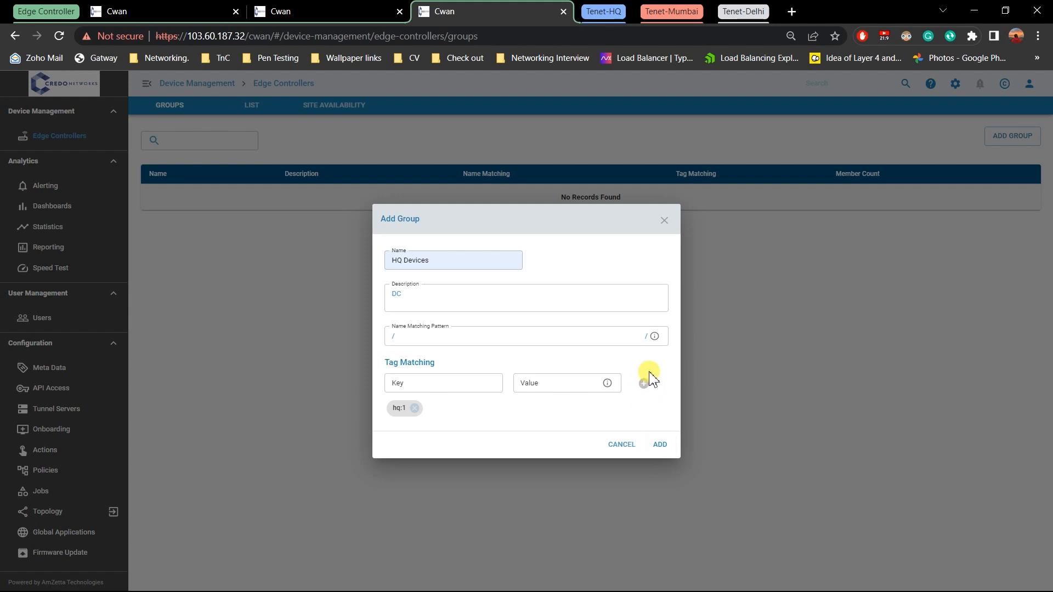
left_click(400, 383)
left_click(517, 384)
left_click(660, 444)
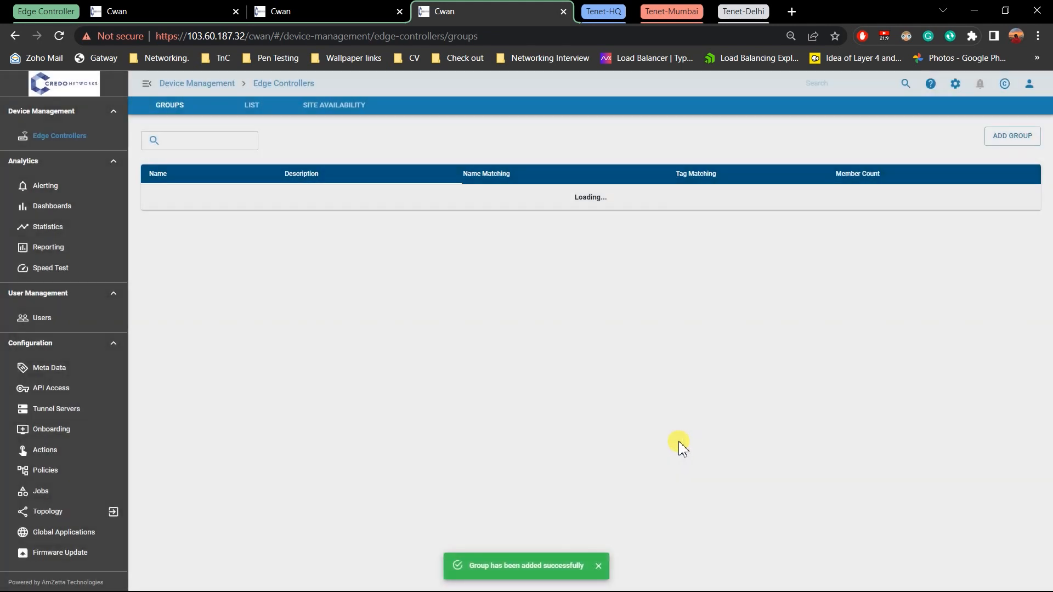
Start another edge controller group named "Branch Devices" with the description "Branch".
left_click(1019, 140)
left_click(459, 273)
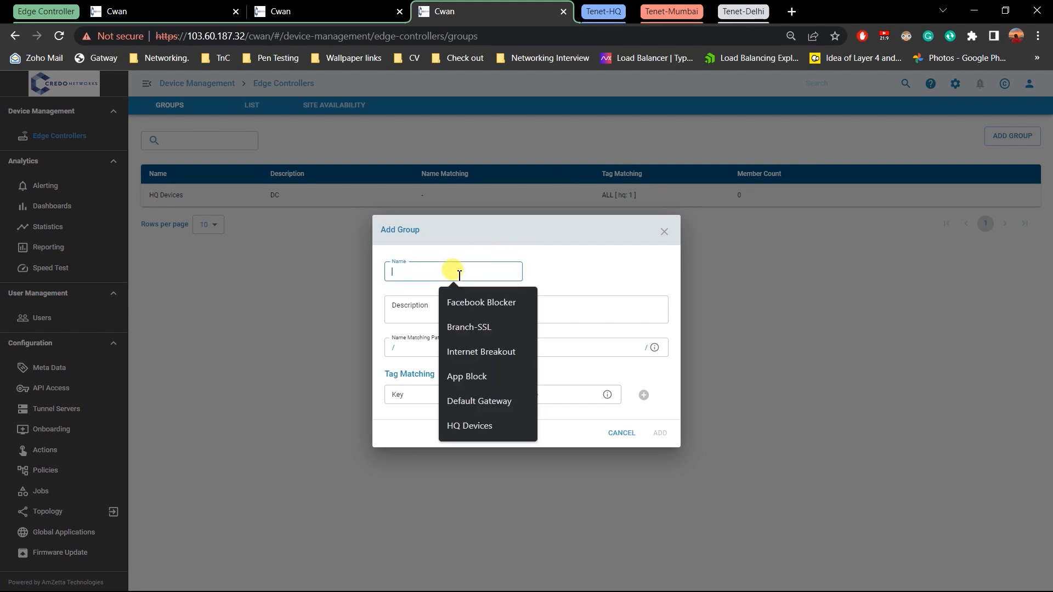
type("Bra")
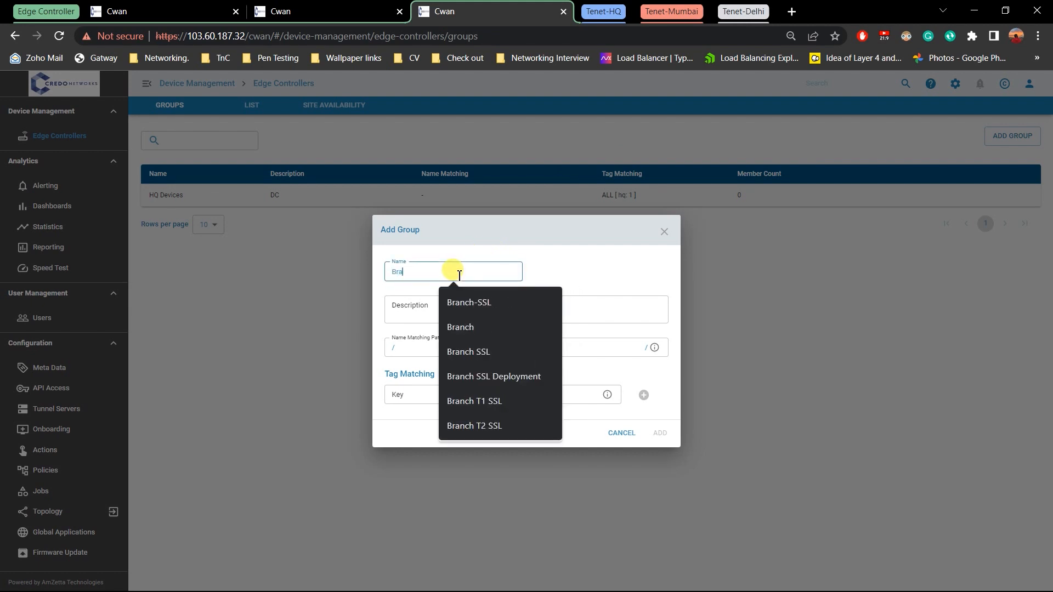
type("anch")
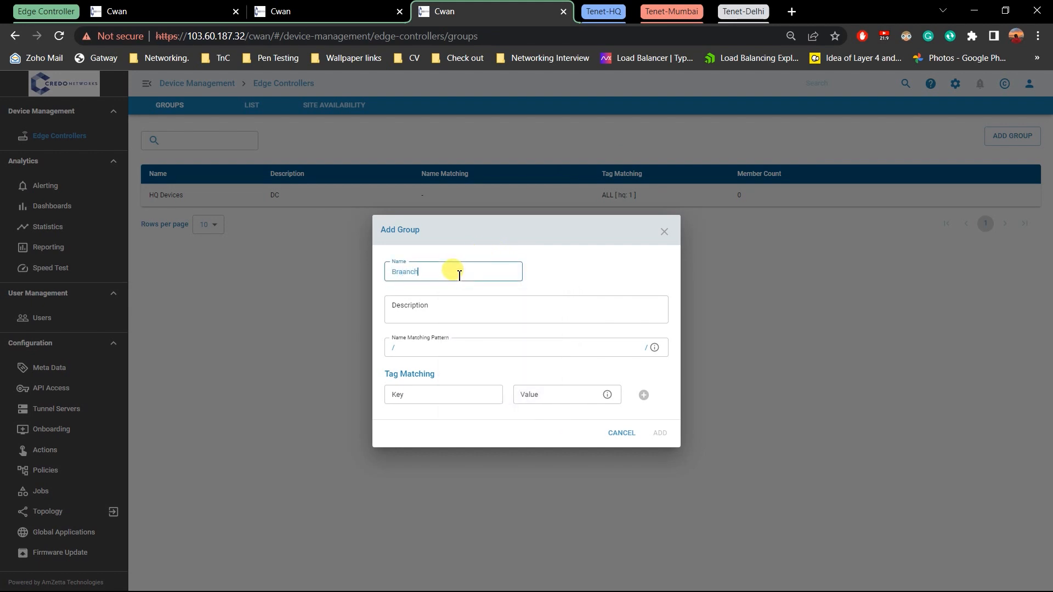
key("BackSpace")
key("BackSpace")
type("nch Dev")
key("Tab")
key("Tab")
key("Tab")
key("Tab")
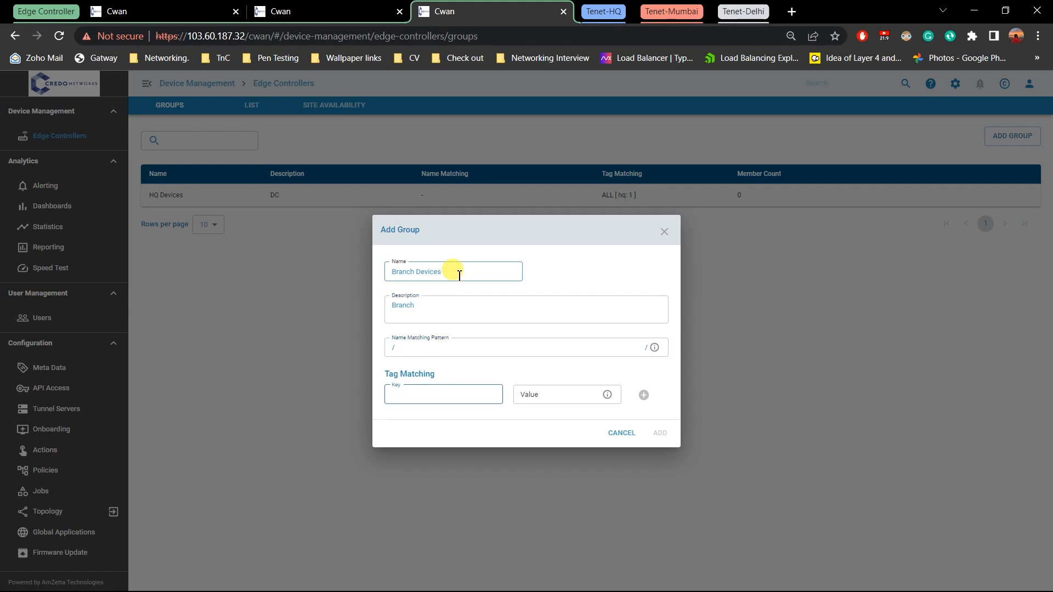
Add the matching tag branch with value 1 to the Branch Devices group and create the group.
type("branch")
key("Tab")
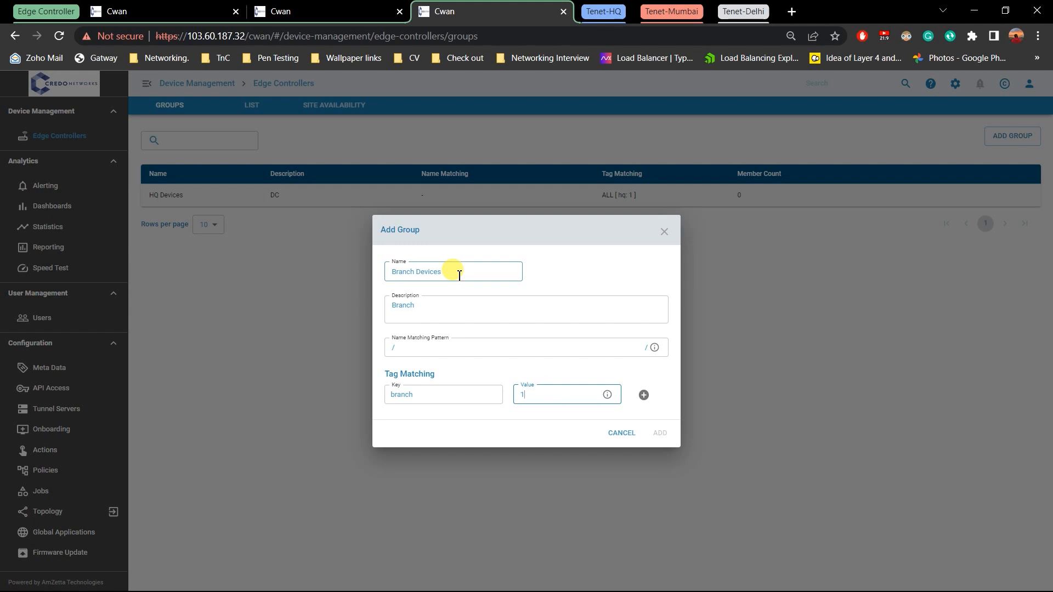
key("Tab")
key("Tab")
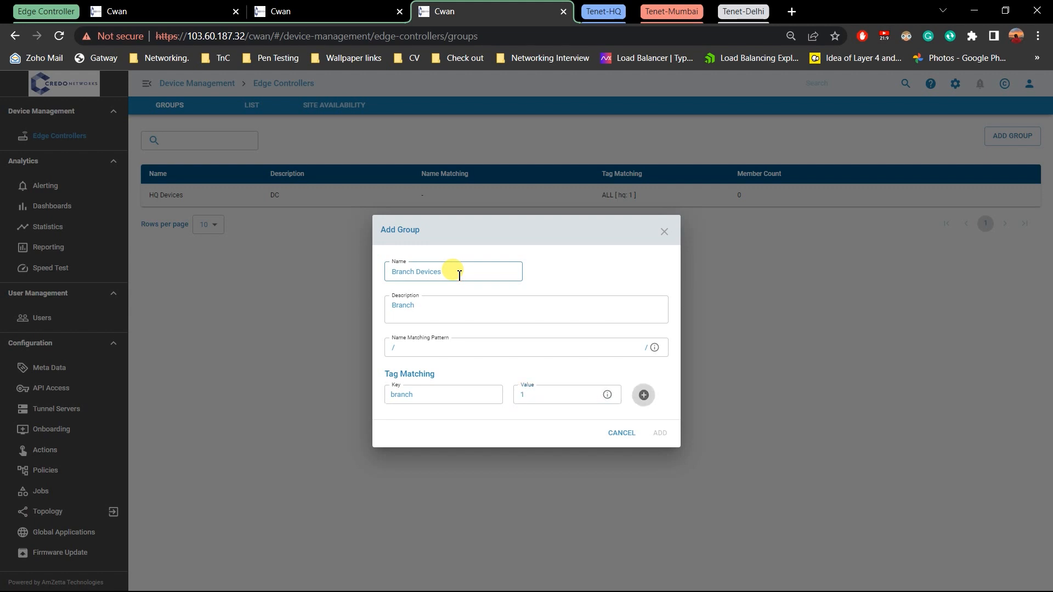
key("Return")
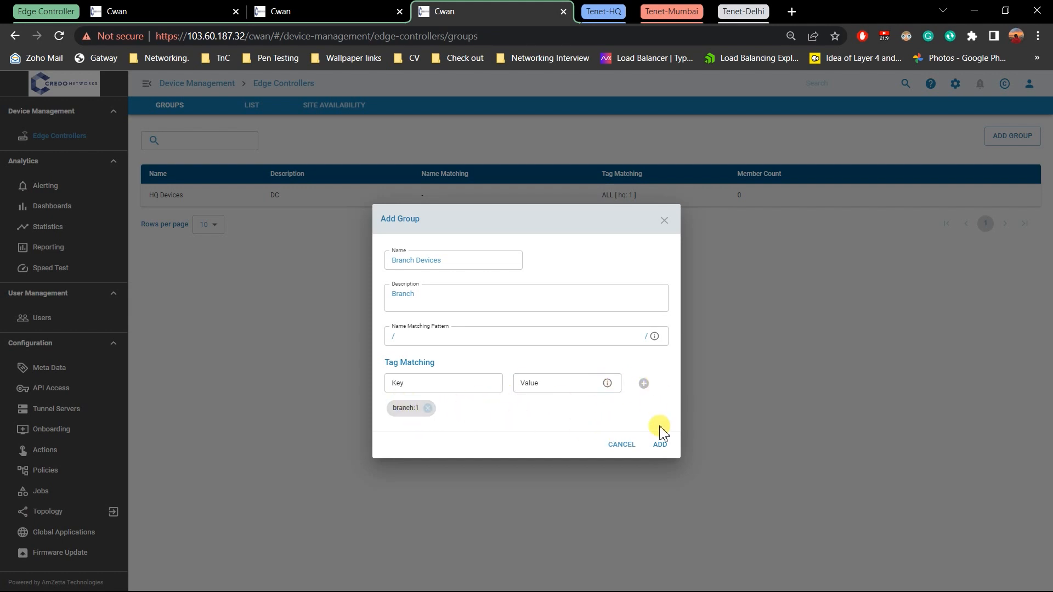
left_click(661, 447)
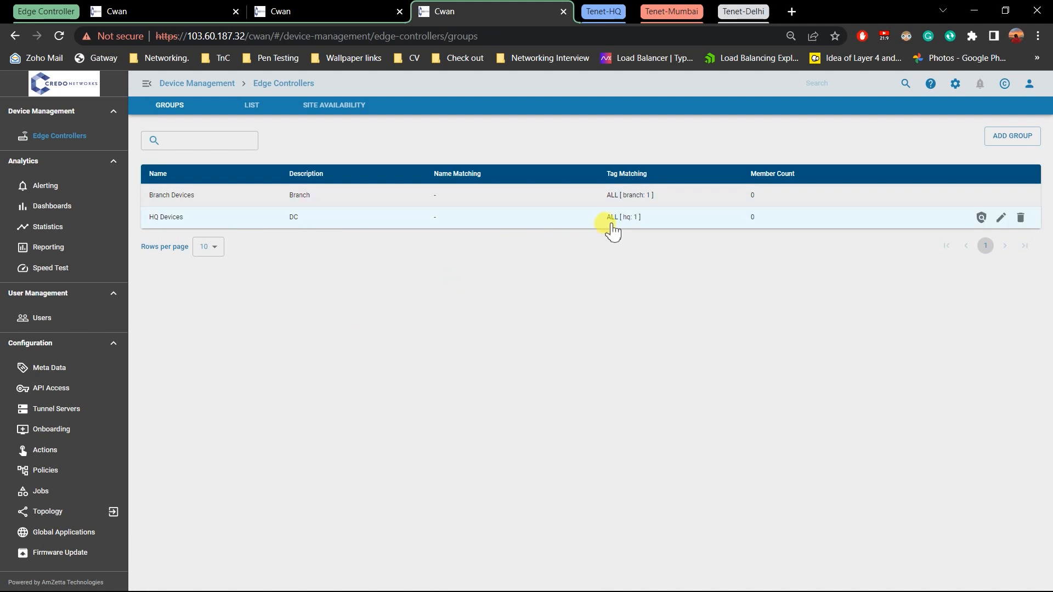
Set DC Tunnel Policy as the default policy of the HQ Devices group and save it.
left_click(981, 218)
left_click(509, 348)
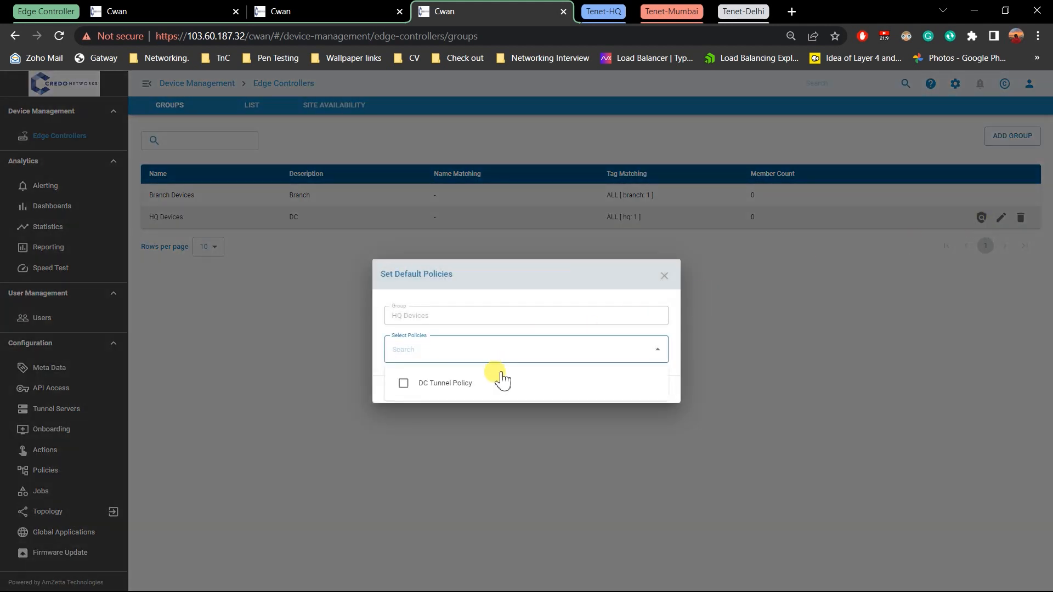
left_click(458, 388)
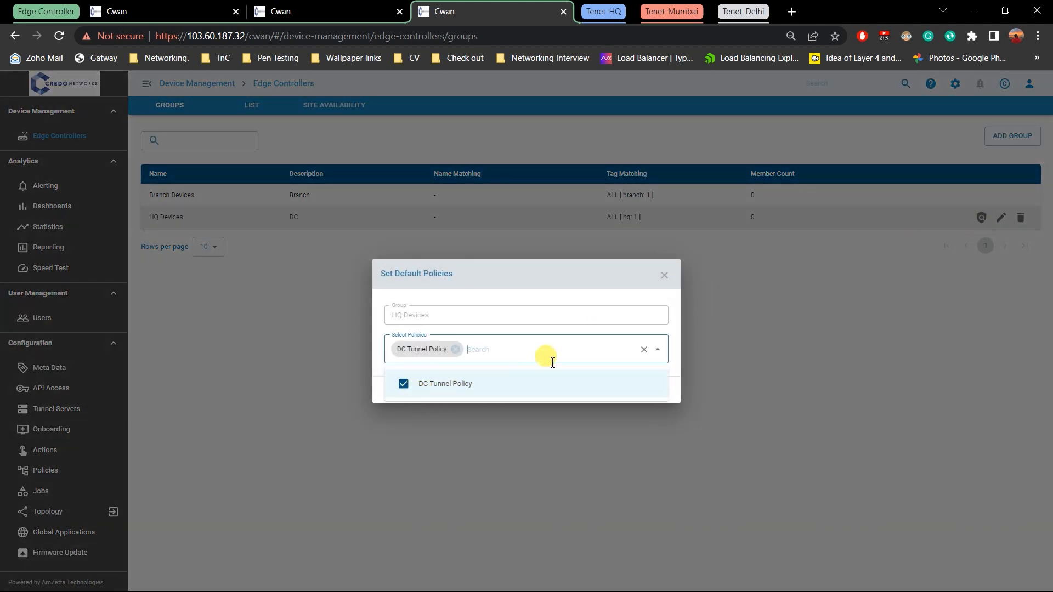
left_click(555, 303)
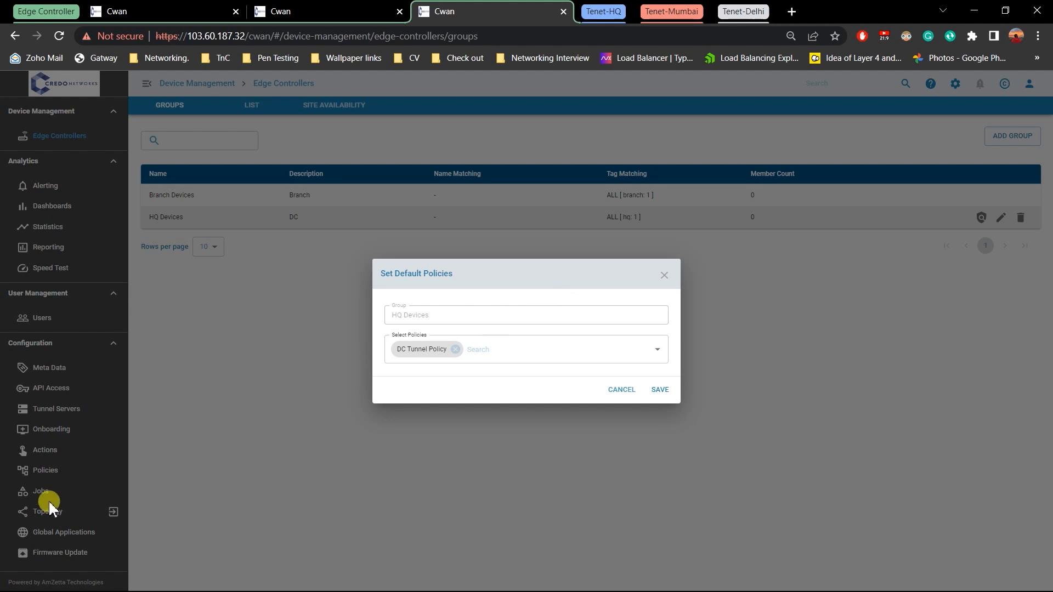
left_click(659, 390)
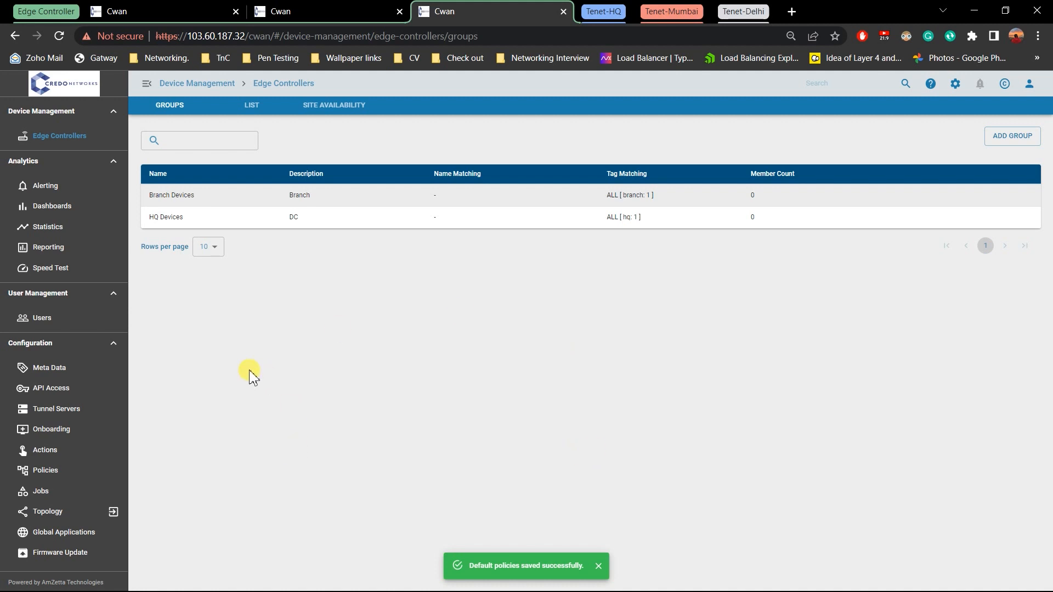
Open the pending edge controllers for onboarding and check Tenet HQ's product ID in the Auto-Policy.xlsx workbook in Excel.
left_click(112, 430)
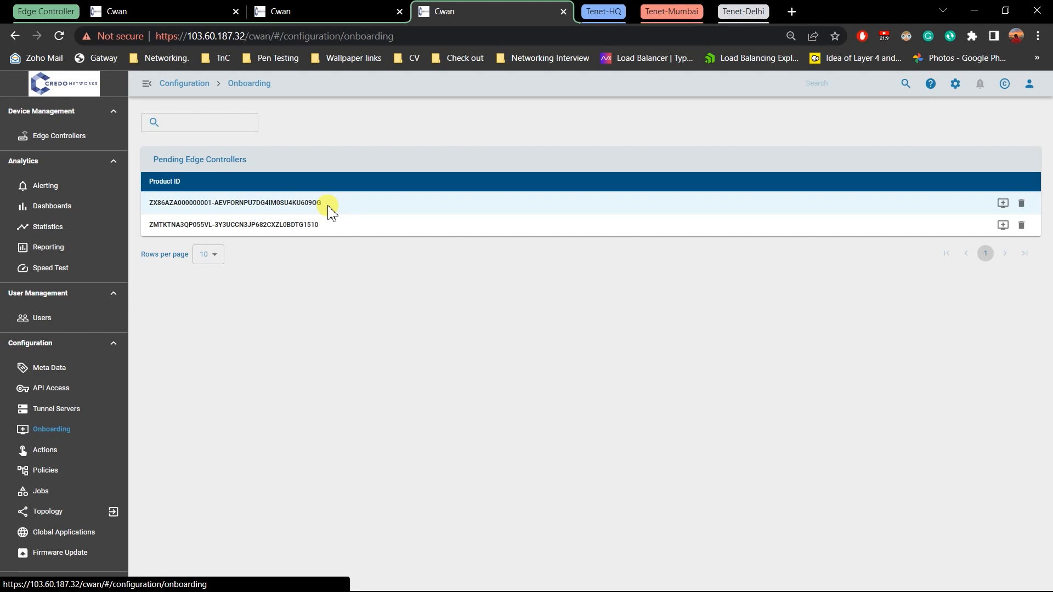
key("alt+Tab")
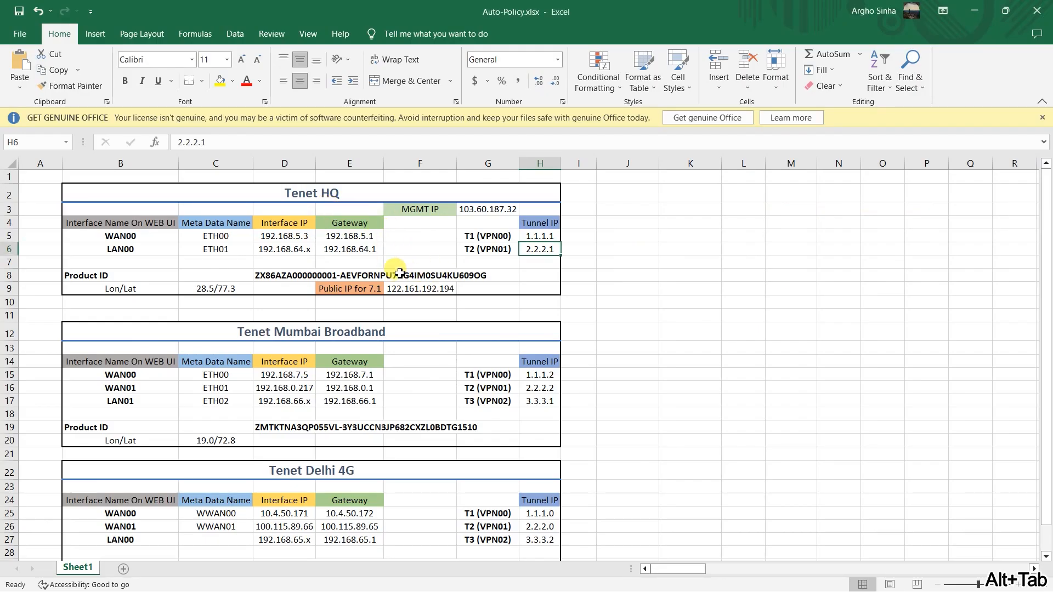
left_click(294, 277)
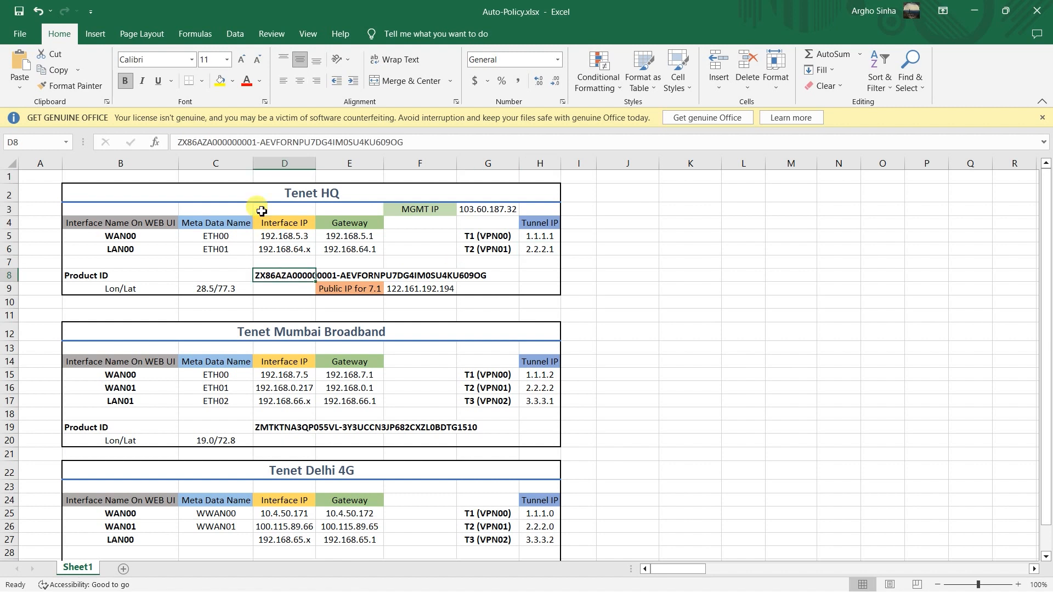
left_click_drag(258, 144, 232, 144)
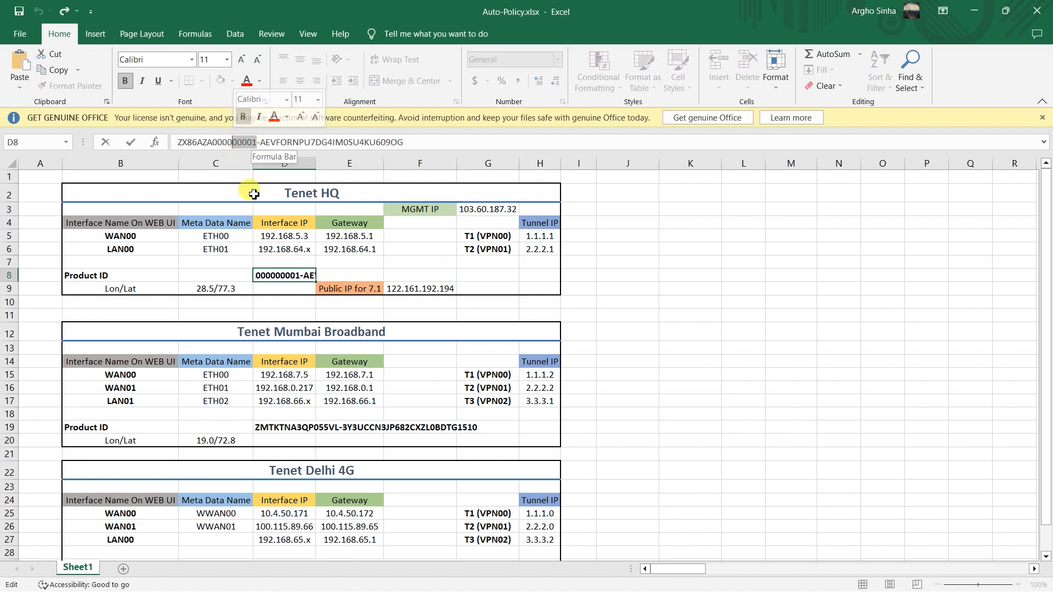
key("alt+Tab")
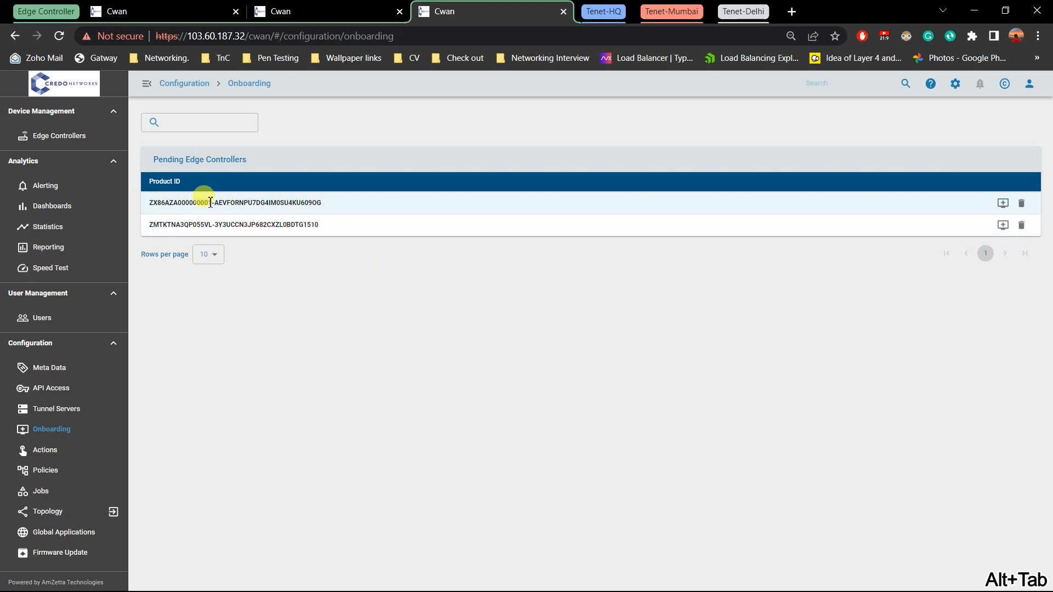
Start onboarding the pending edge controller with Tenet HQ's product ID and add the meta data key hq with value 1.
left_click(1008, 204)
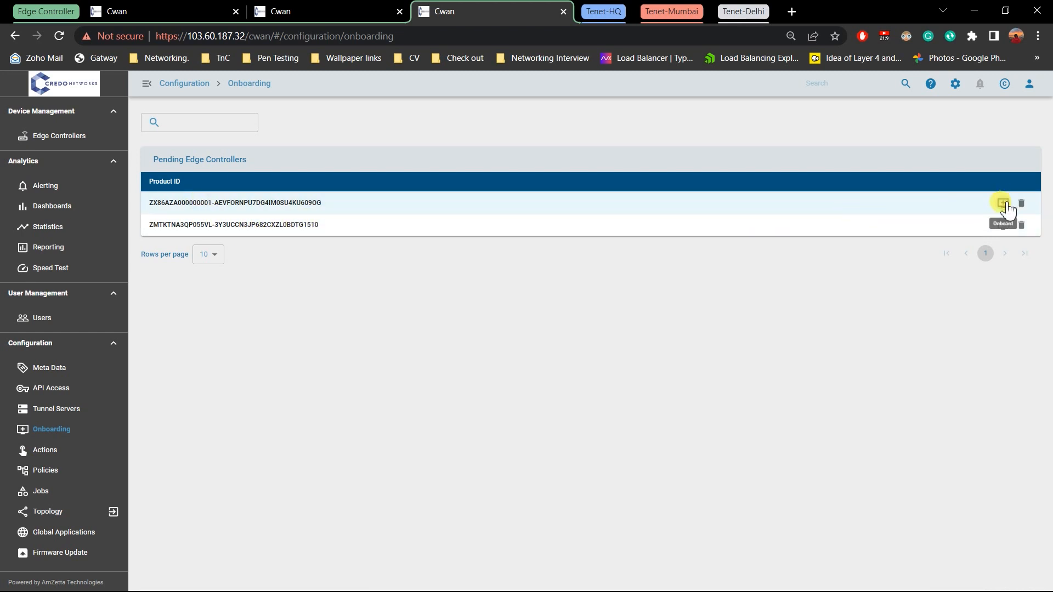
scroll(620, 332, "down", 5)
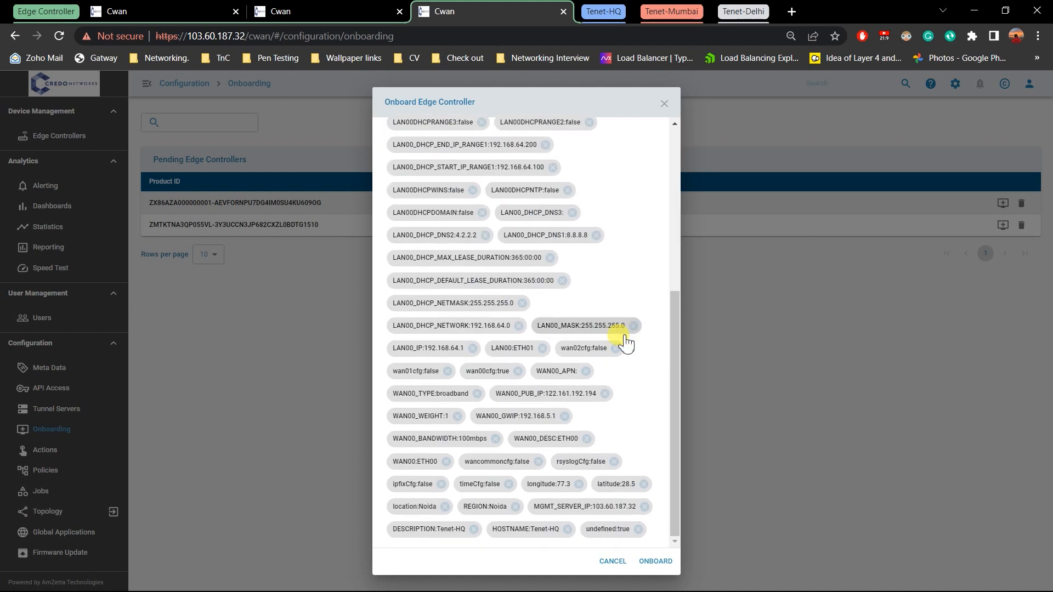
scroll(622, 335, "up", 5)
left_click(442, 268)
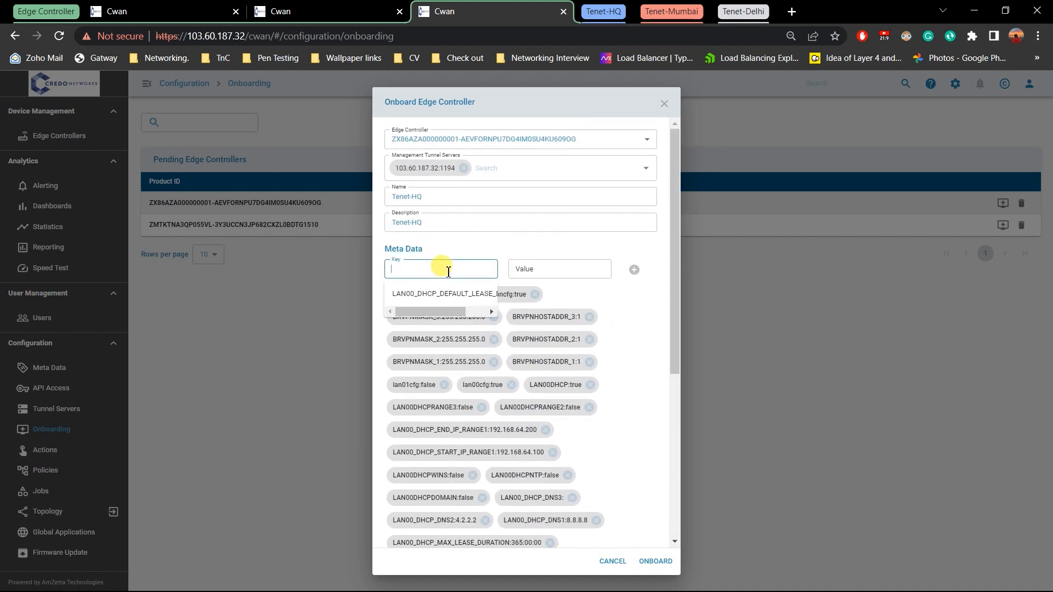
type("hq")
key("Tab")
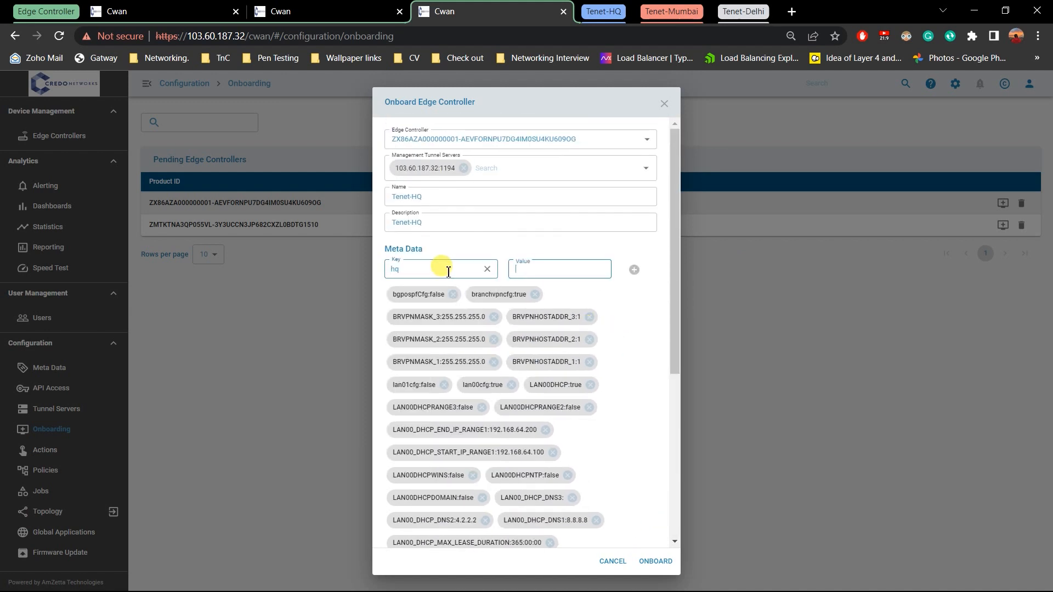
type("1")
key("Tab")
key("Tab")
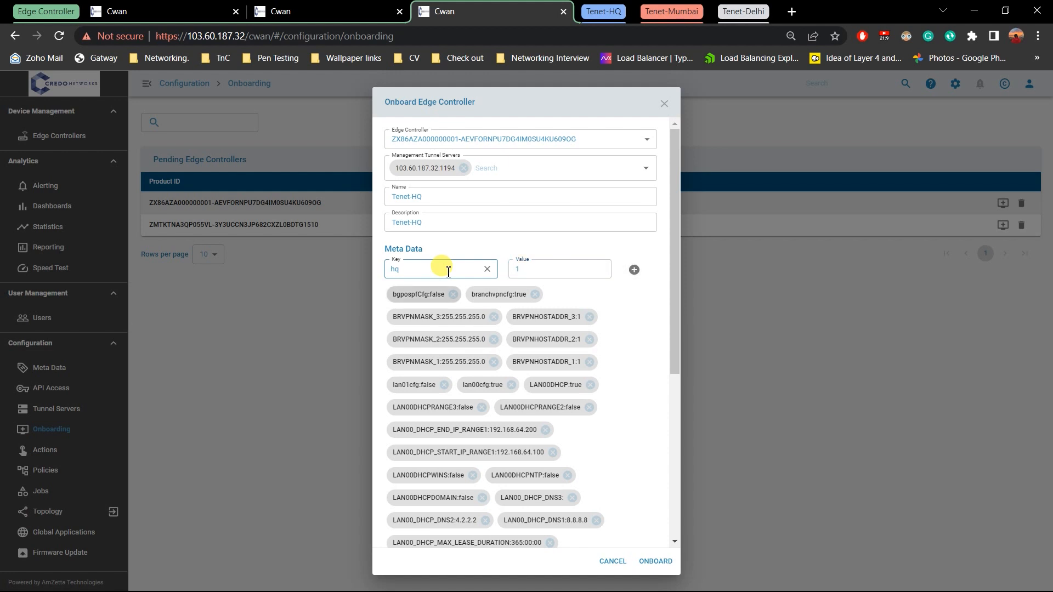
key("shift+Tab")
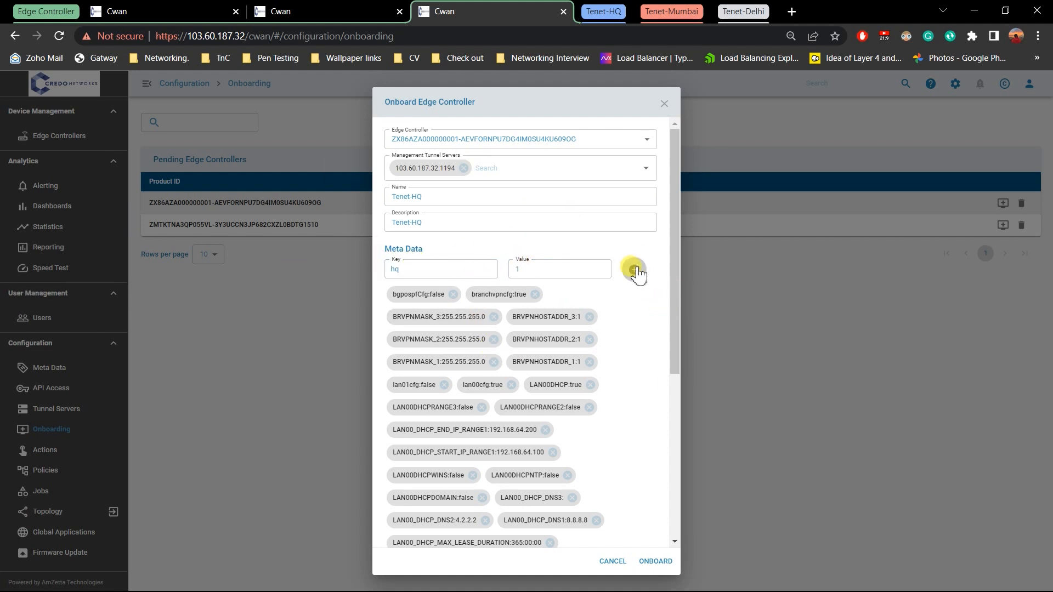
left_click(633, 269)
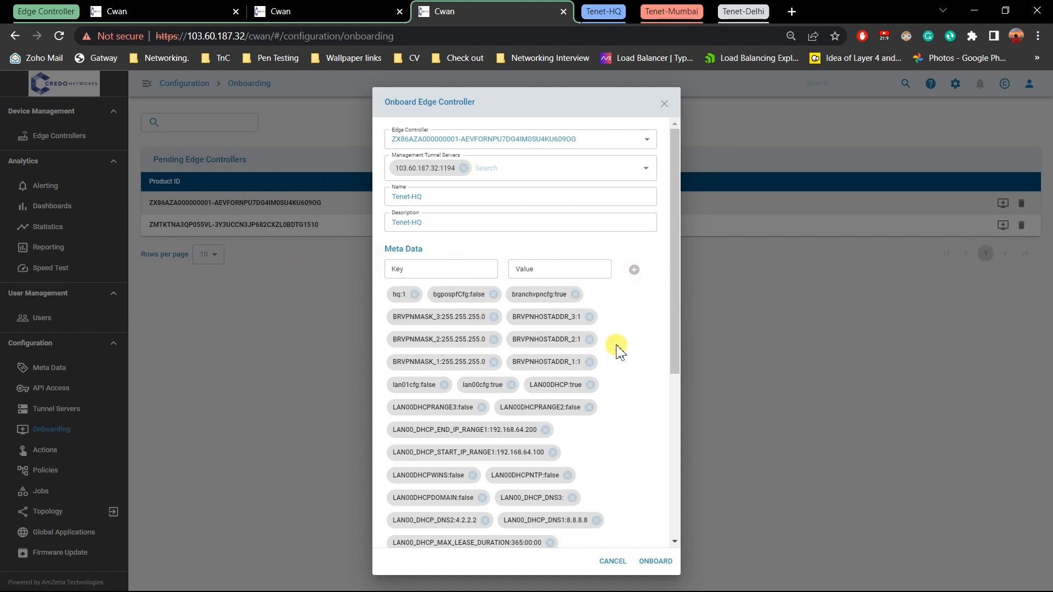
Finish onboarding the Tenet-HQ edge controller and check its job among the auto policy jobs.
left_click(656, 562)
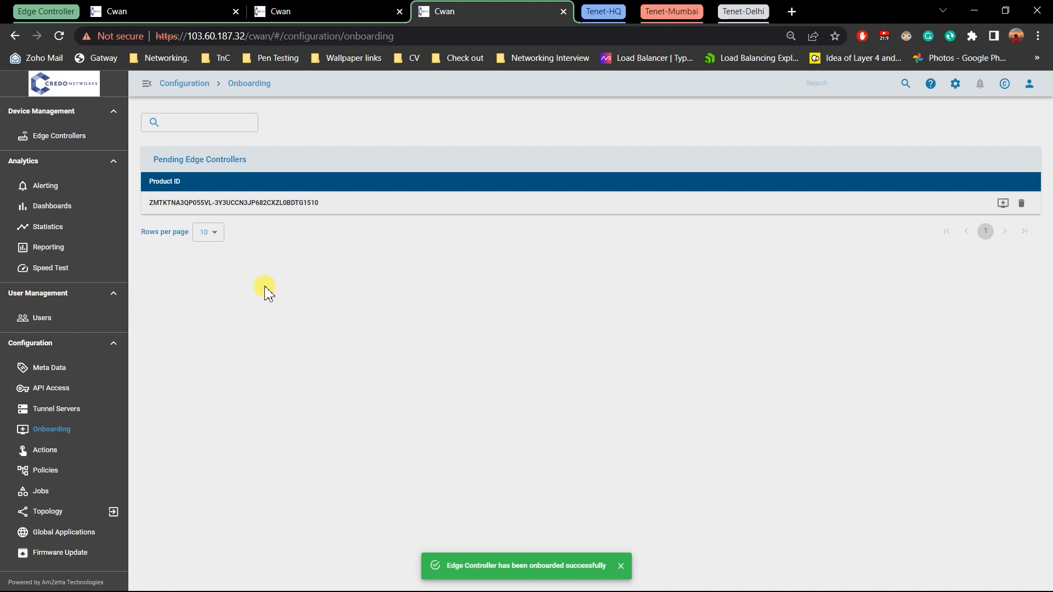
left_click(24, 490)
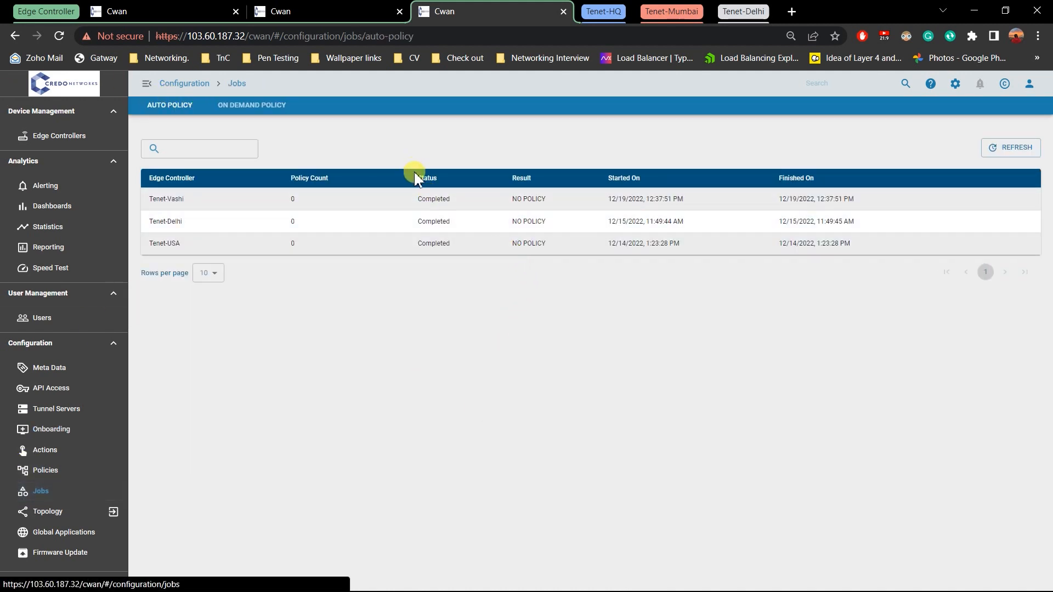
left_click_drag(419, 204, 574, 218)
left_click(577, 317)
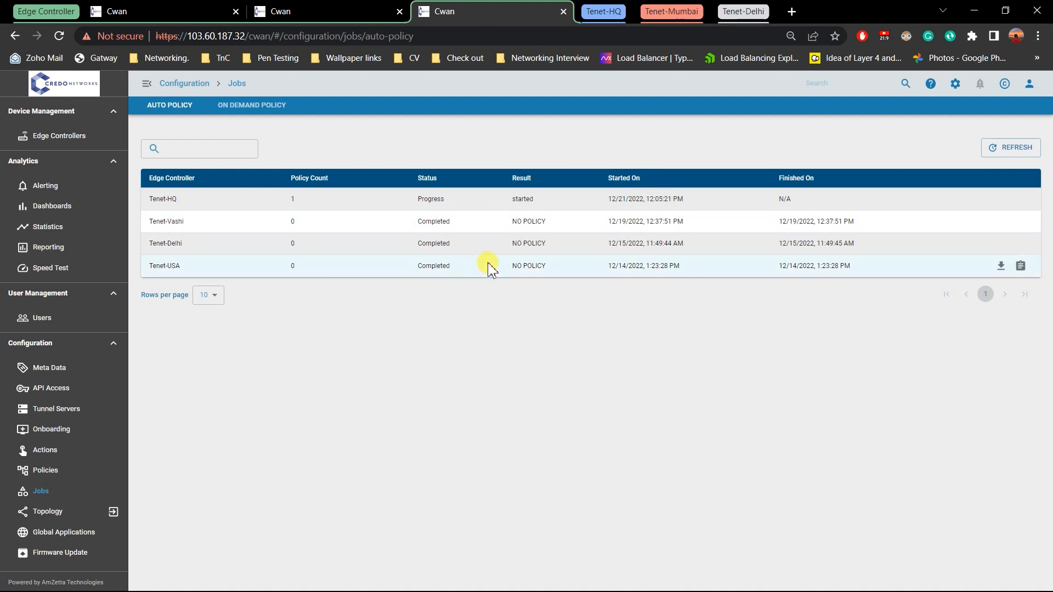
Inspect the IP details of VPN00 and VPN01 among Tenet-HQ's SSL VPN tunnels and reload the tunnel list.
left_click(607, 9)
left_click(480, 10)
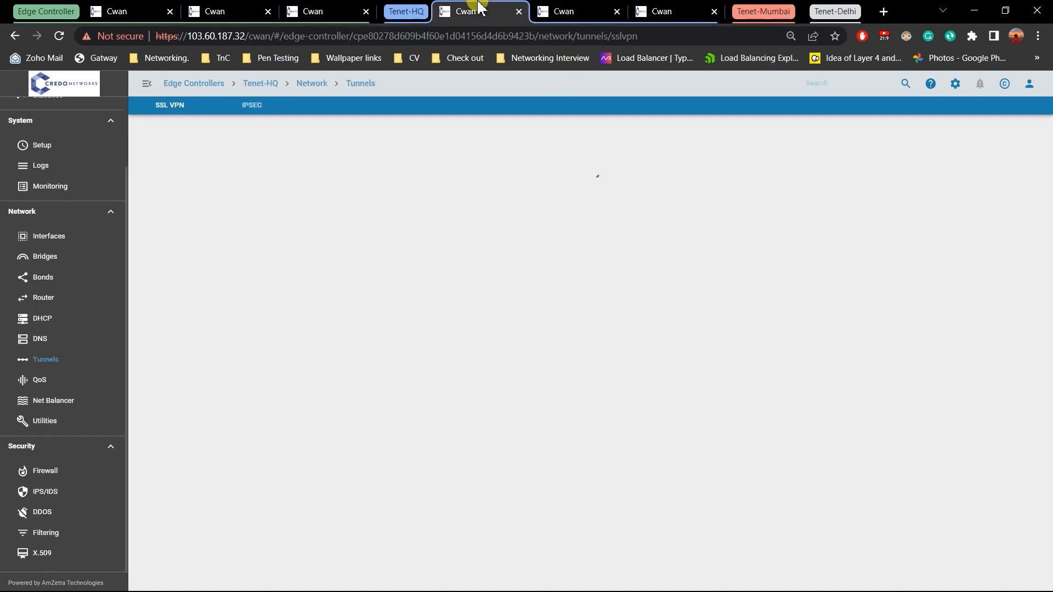
left_click(71, 238)
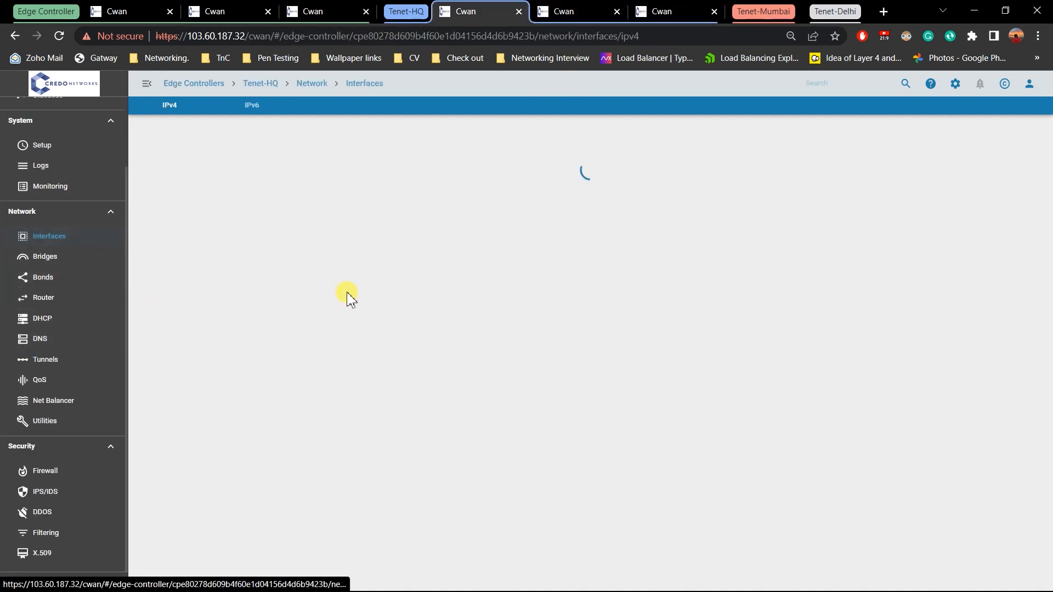
left_click(60, 366)
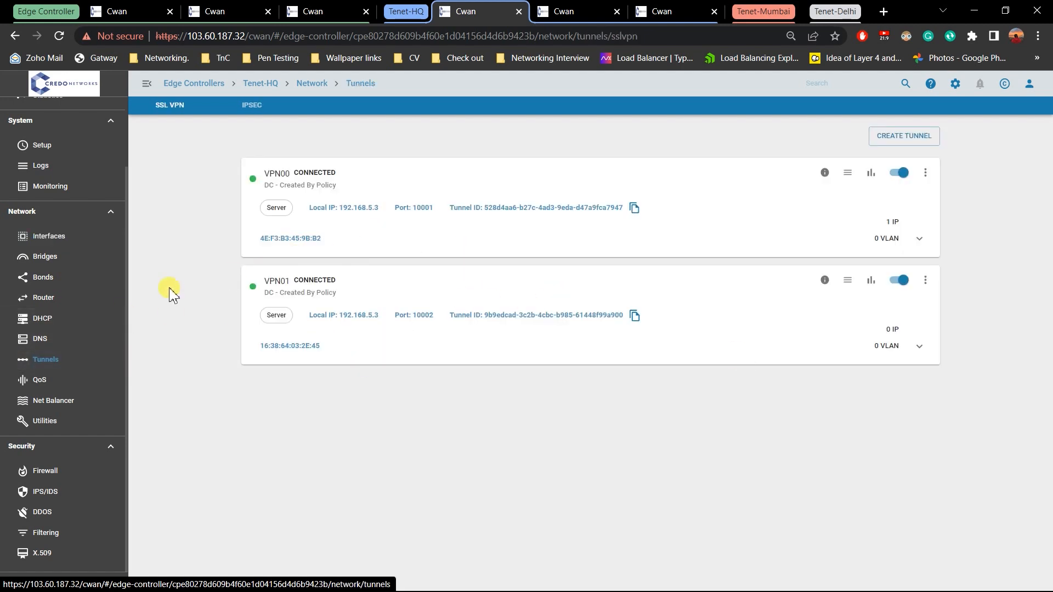
left_click(920, 242)
left_click(921, 374)
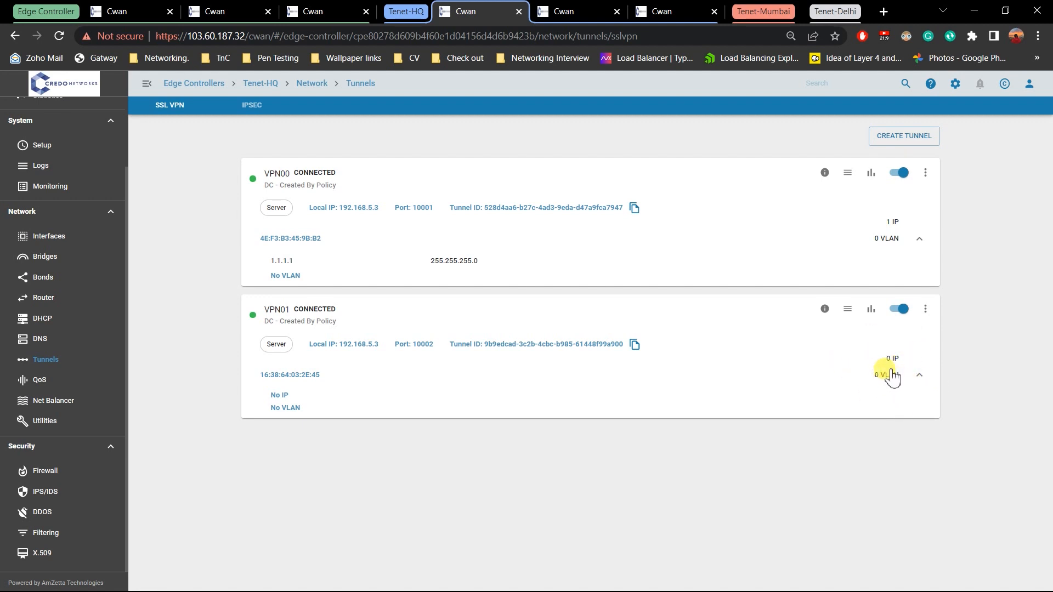
left_click(65, 39)
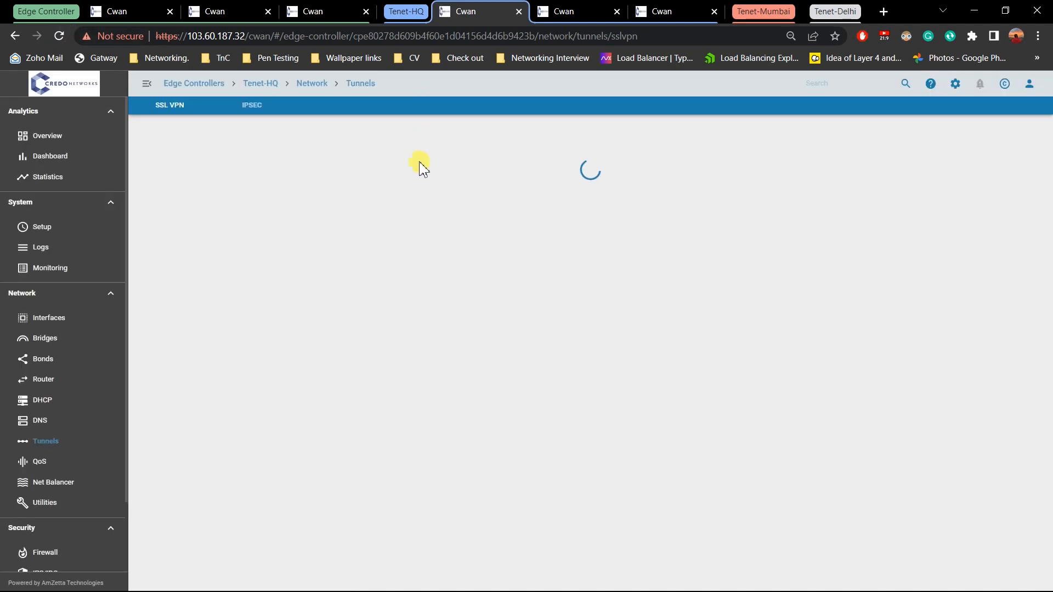
Check the status and result of Tenet-HQ's auto policy job and the IP details of its VPN01 tunnel.
left_click(324, 8)
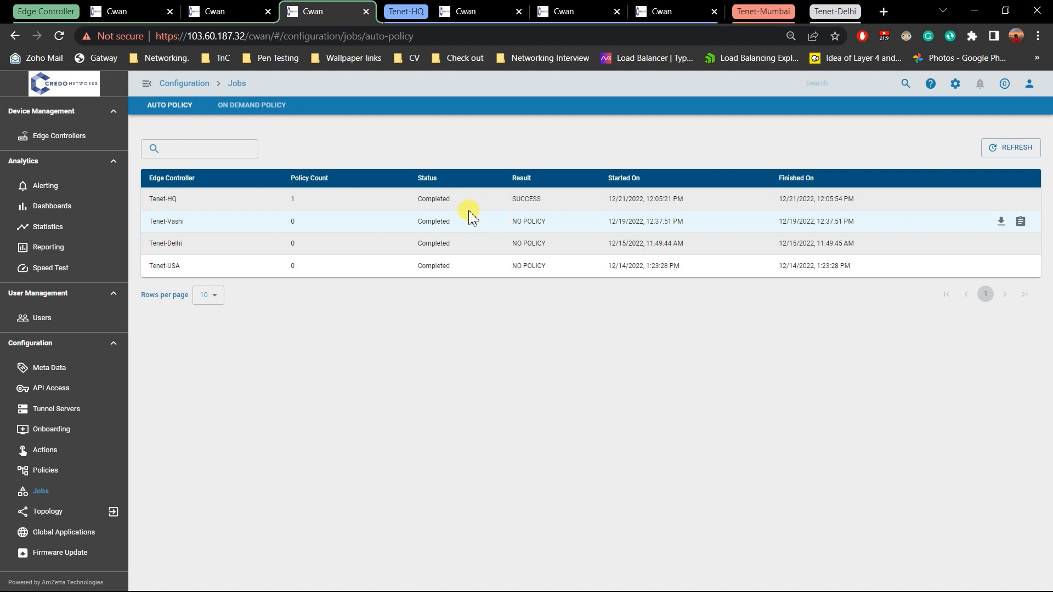
left_click_drag(411, 202, 564, 212)
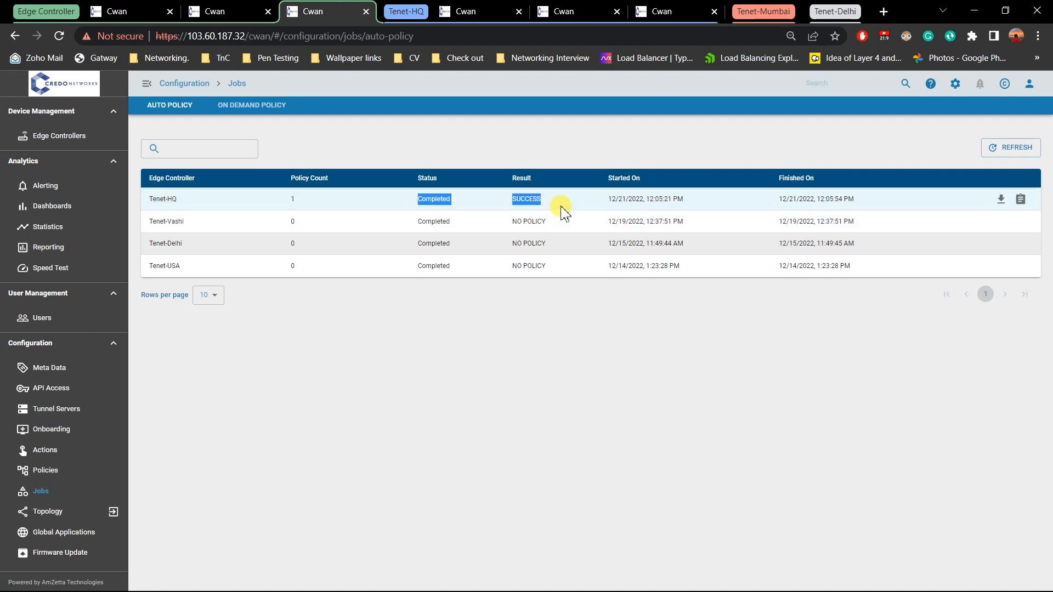
left_click(577, 153)
left_click(468, 12)
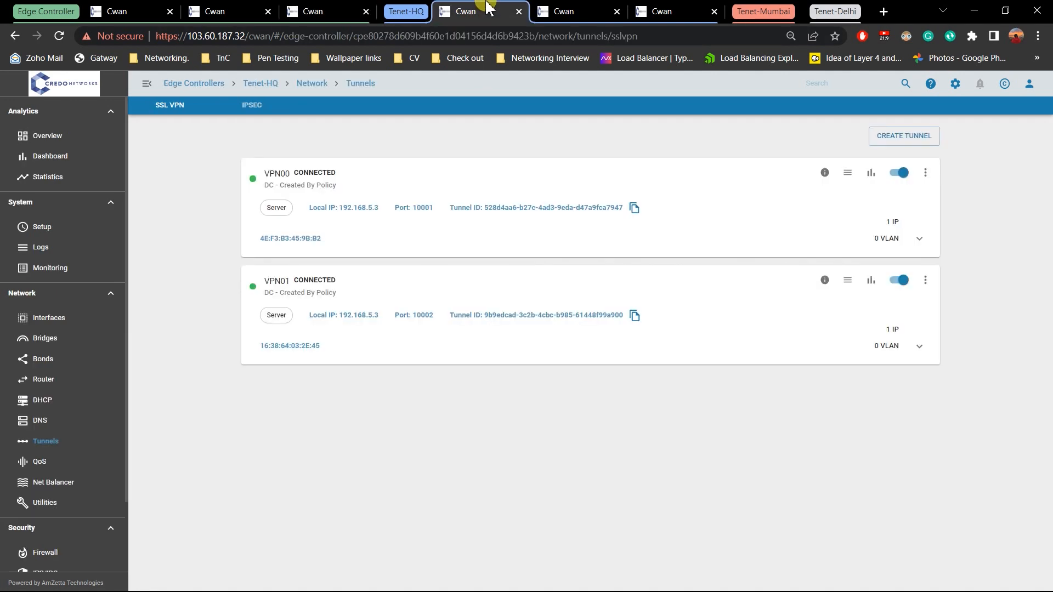
left_click(919, 346)
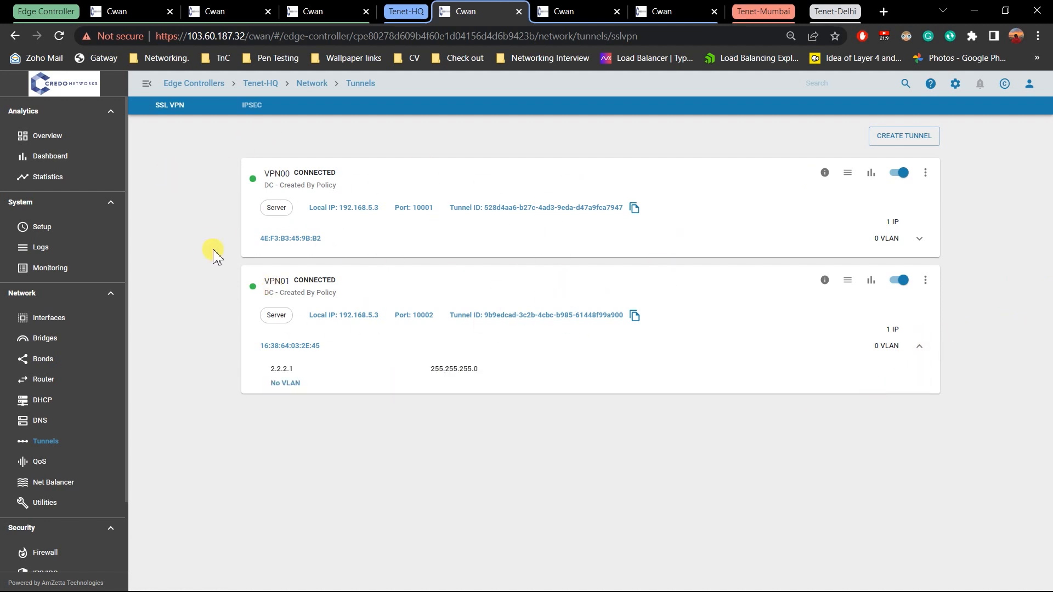
Inspect the gateway details of the Internet branch in Tenet-HQ's Net Balancer.
left_click(111, 483)
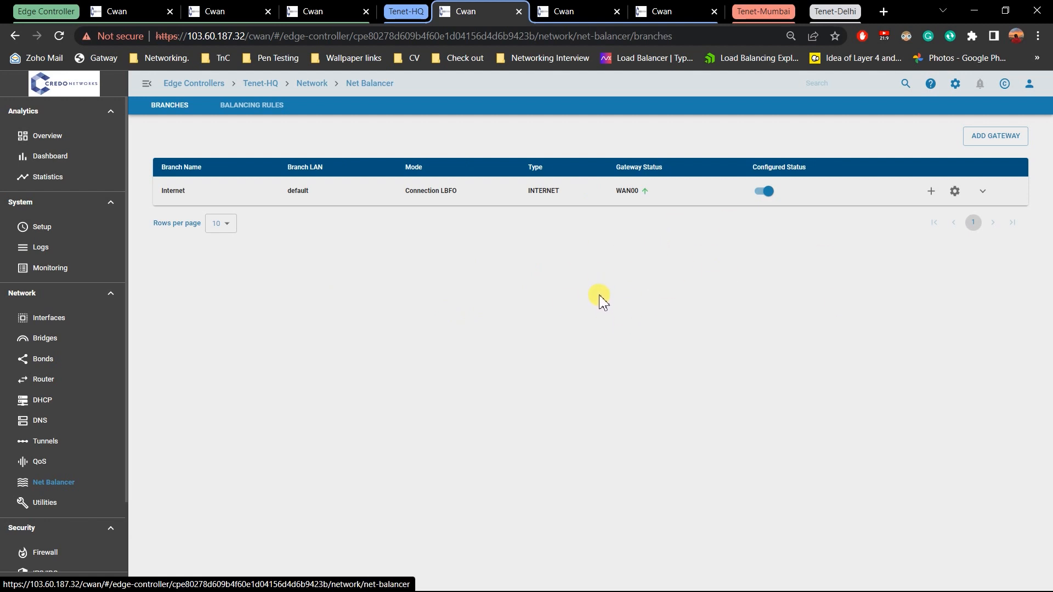
left_click(983, 191)
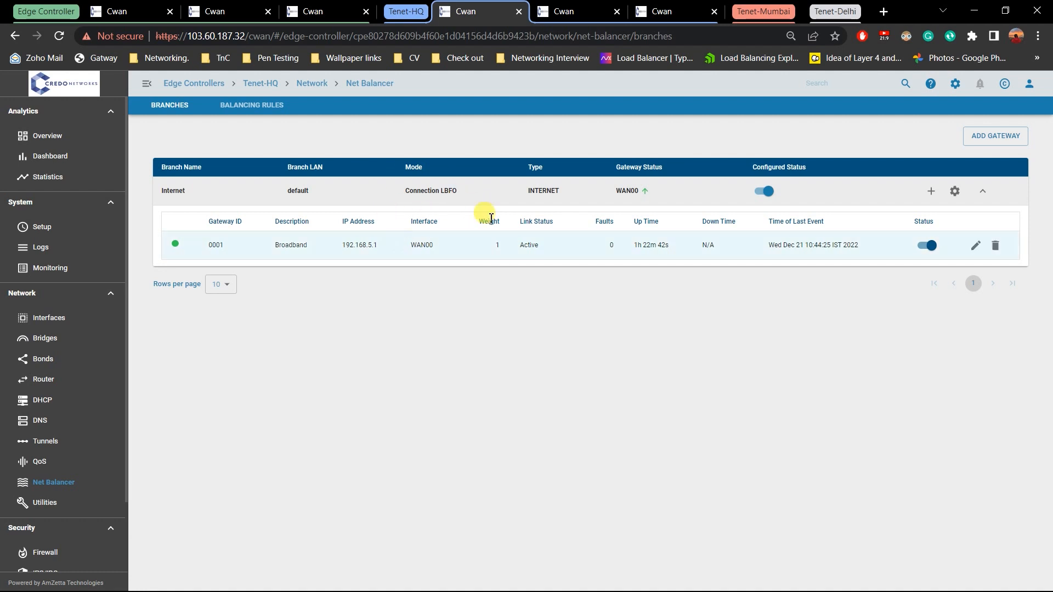
left_click(983, 192)
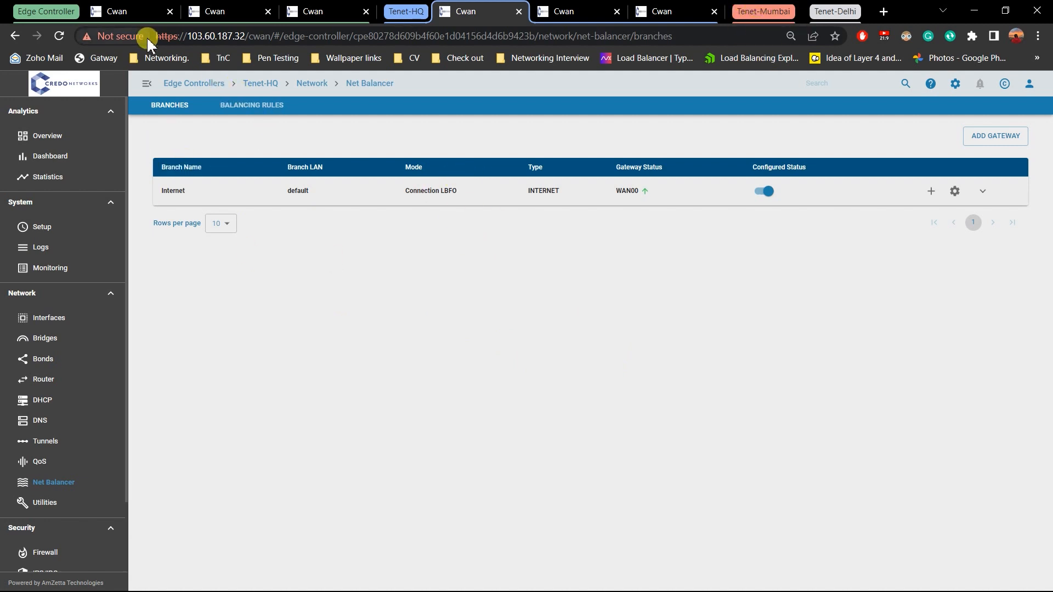
Start a new configuration action in the main controller and name it Branch Tunnel 1.
left_click(119, 8)
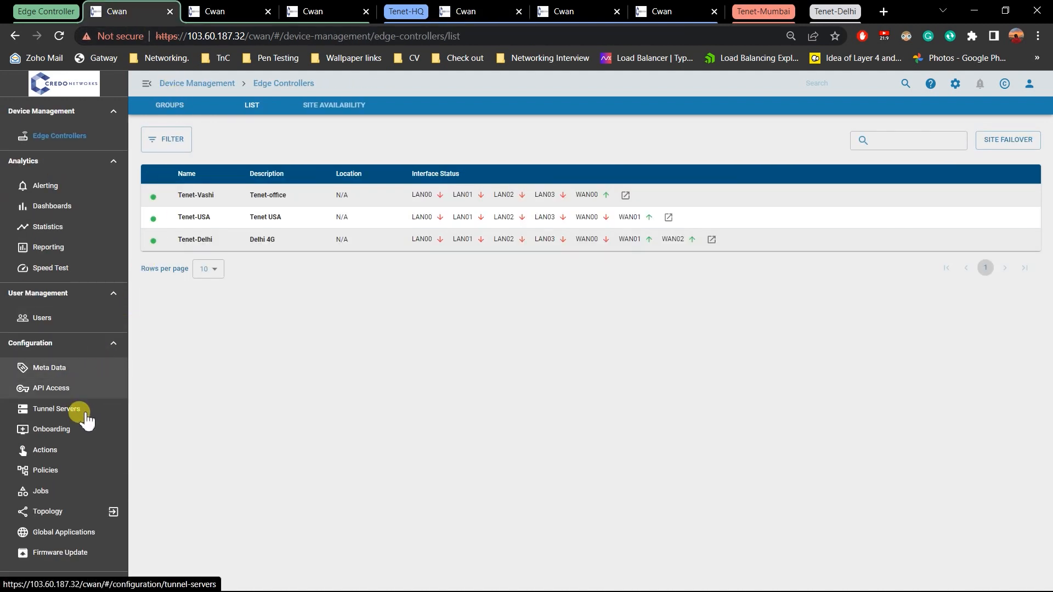
left_click(74, 455)
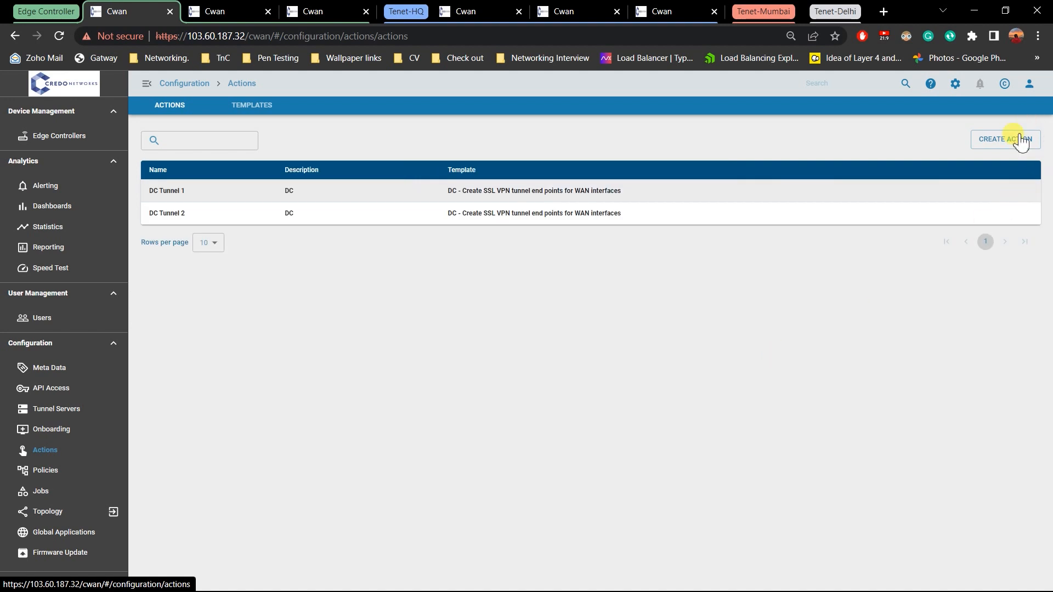
left_click(1015, 140)
left_click(428, 296)
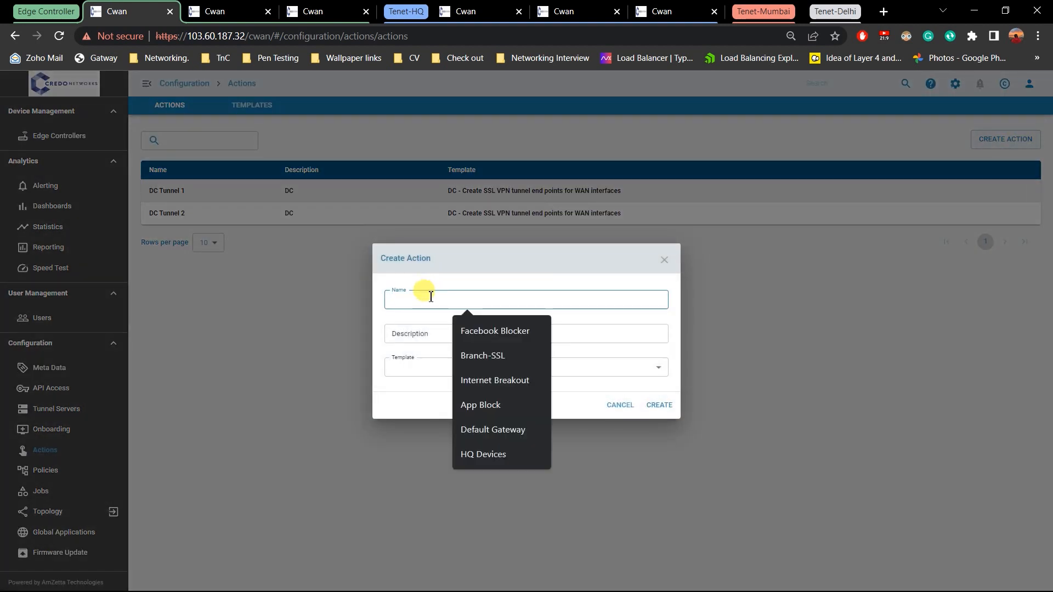
type("Branch")
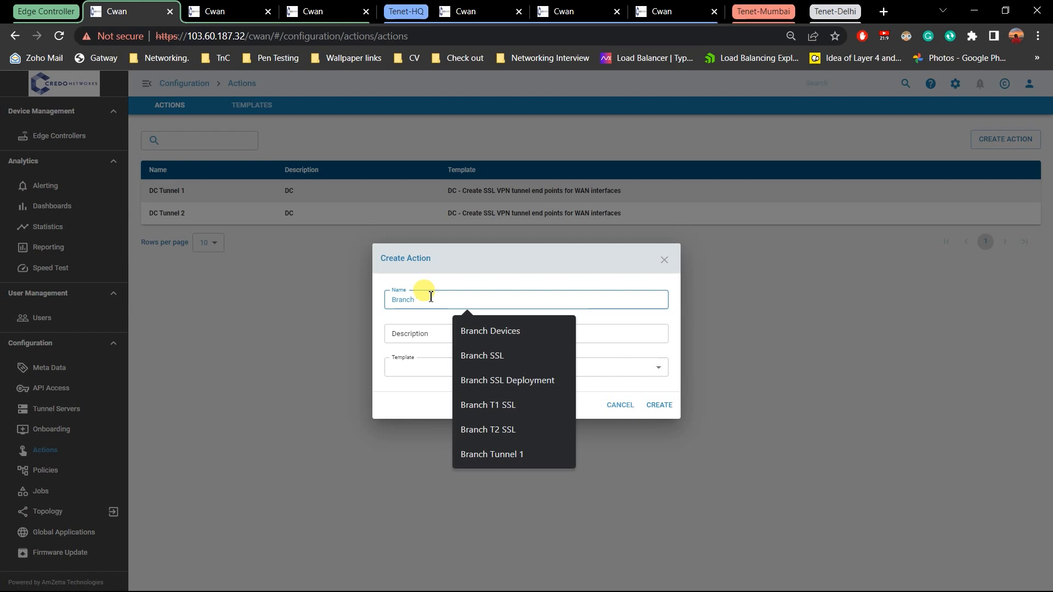
type(" T")
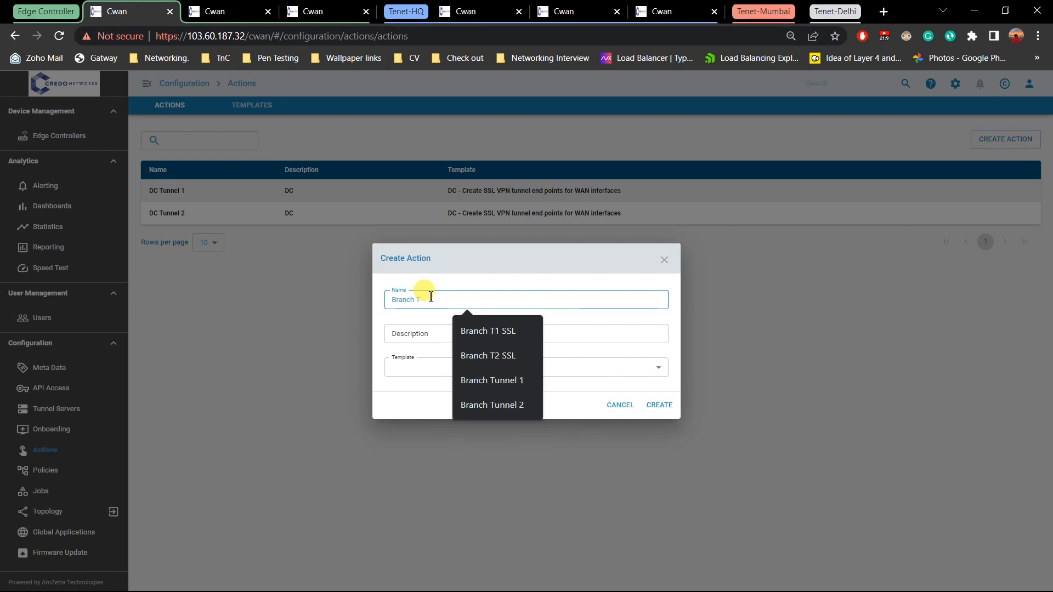
key("Down")
key("Down")
key("Down")
key("Return")
key("Tab")
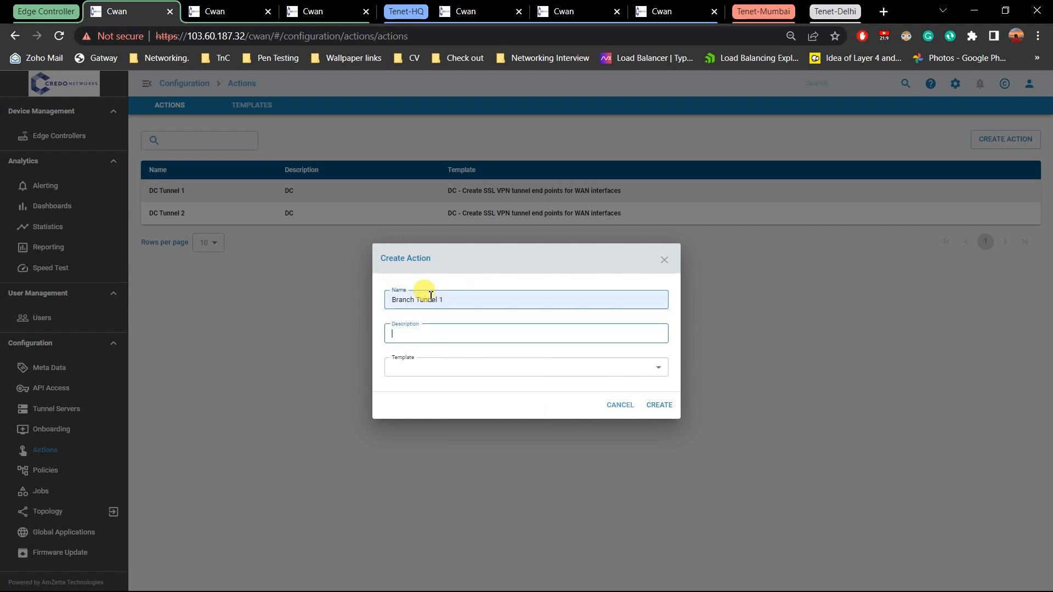
Describe the action as Branch, choose the "Branch - SSL VPN connection to DC balanced over WAN interfaces" template, and select Tenet-HQ as DC.
type("Branch")
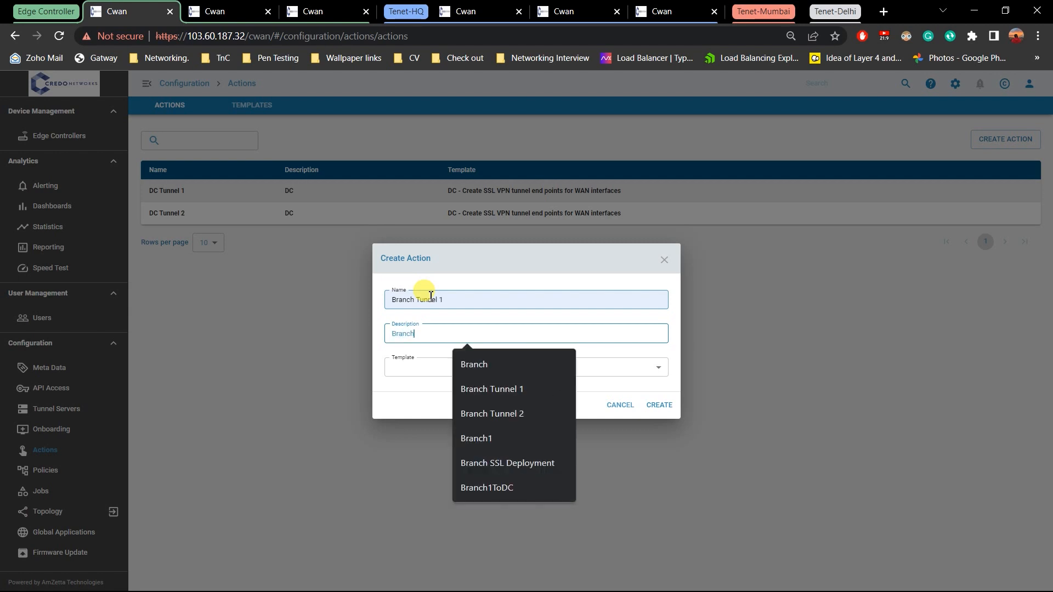
key("Tab")
key("Down")
key("Return")
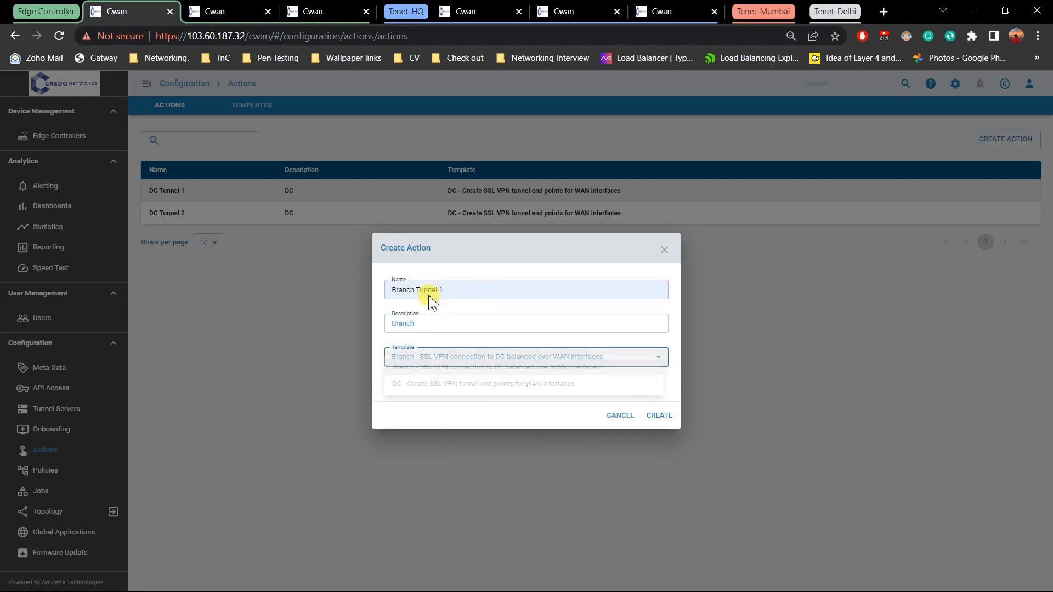
left_click(587, 303)
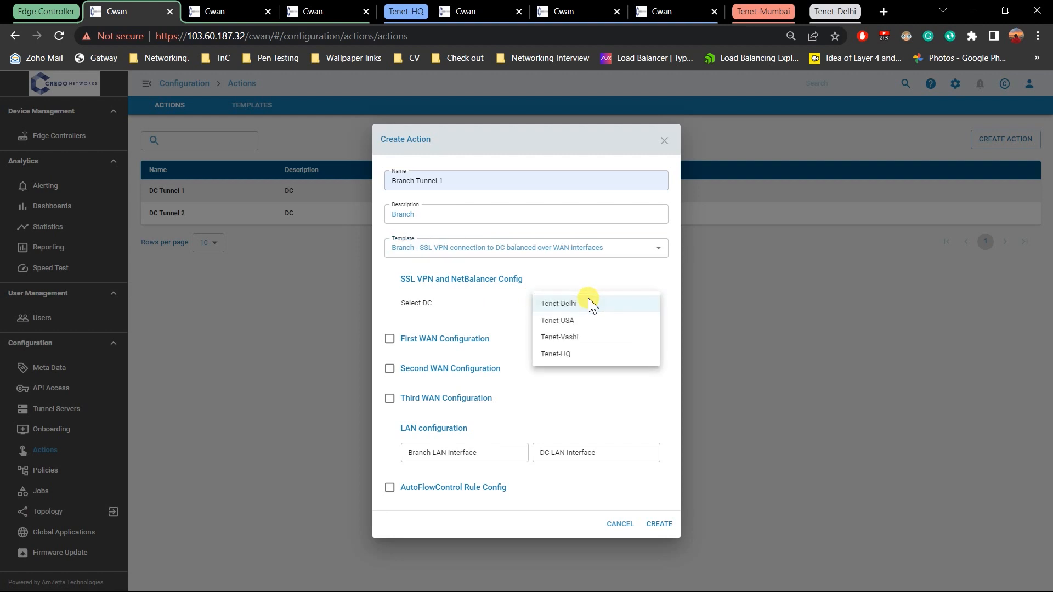
left_click(565, 355)
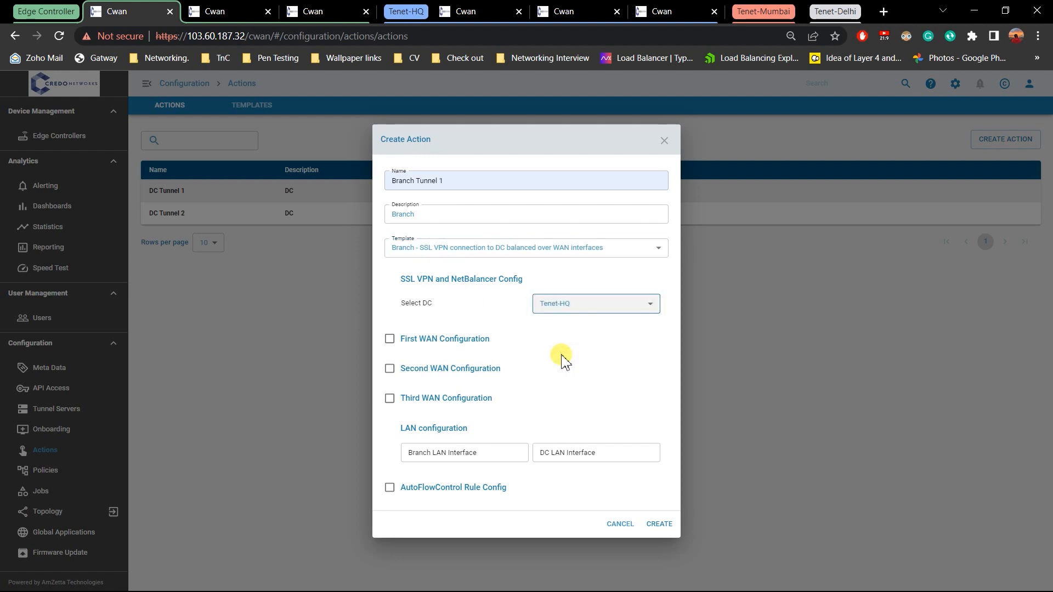
Enable First WAN Configuration with WAN00 as both branch and DC WAN interface, tunnel network address 1.1.1 and DC SSLVPN port 10001.
left_click(448, 342)
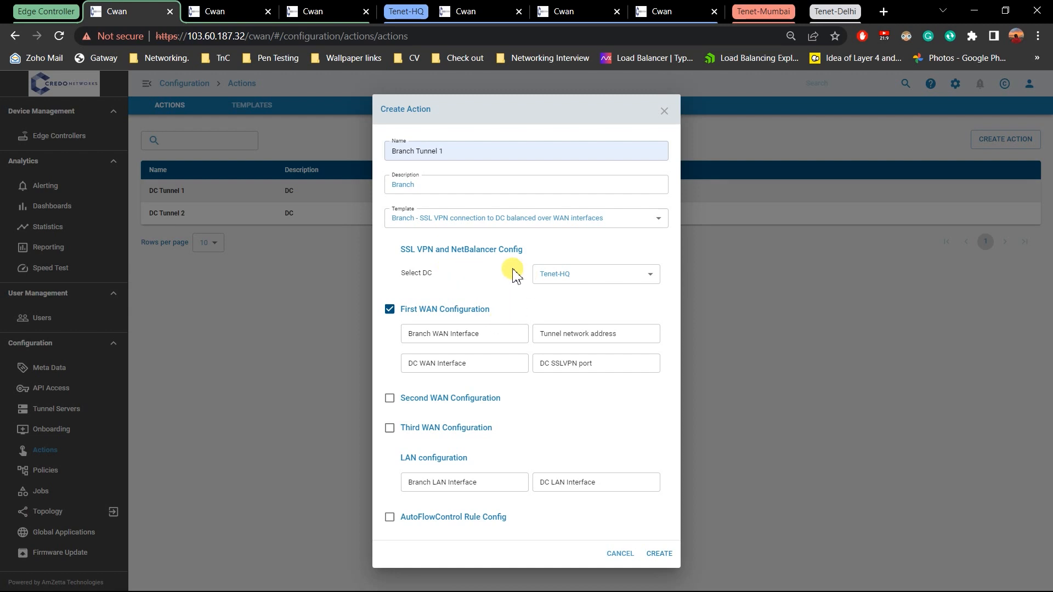
left_click(463, 333)
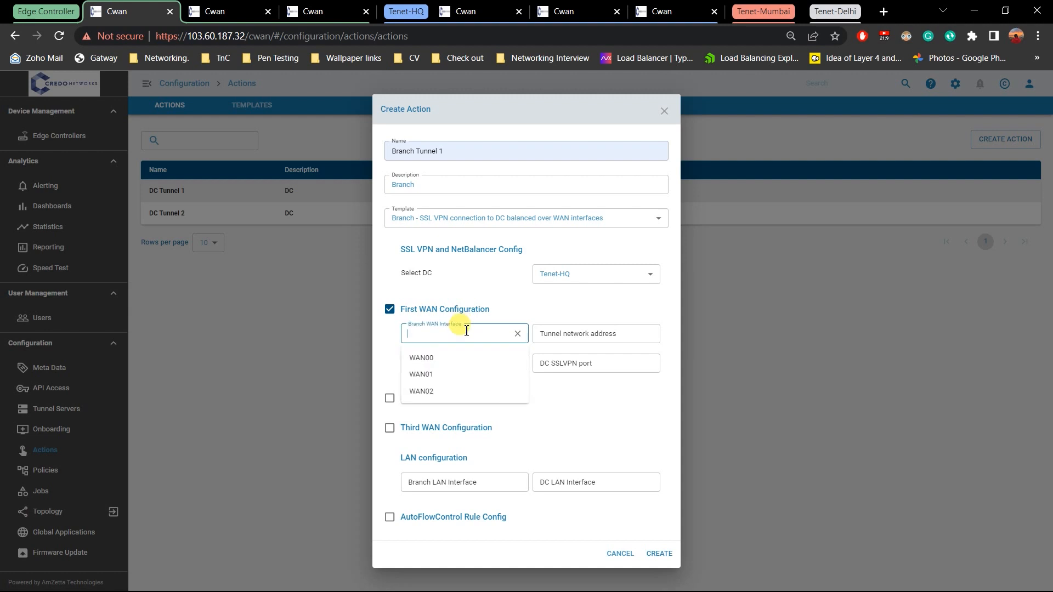
left_click(451, 359)
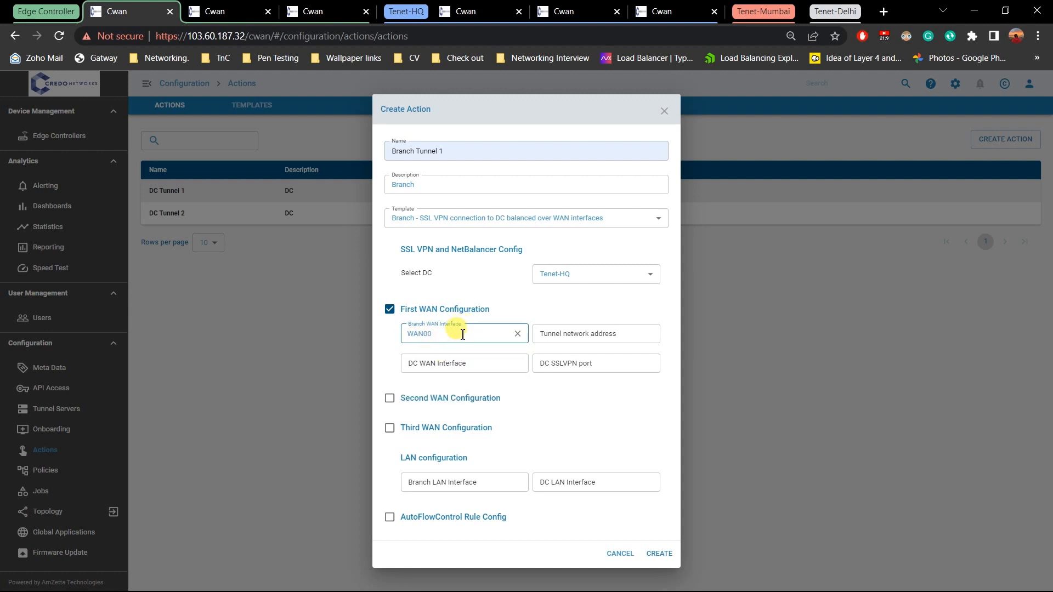
left_click(584, 334)
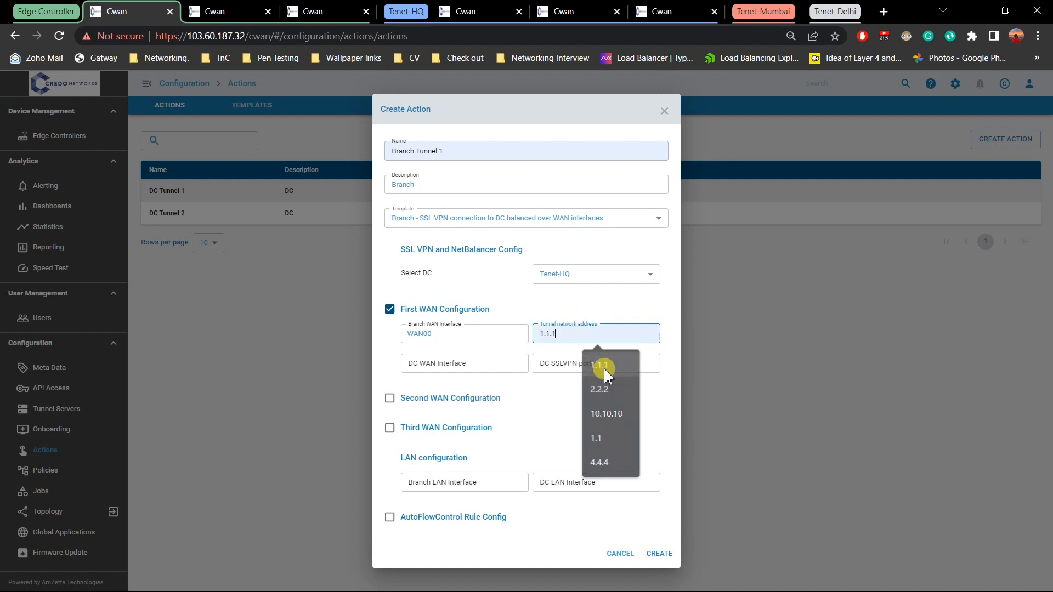
left_click(604, 366)
left_click(490, 369)
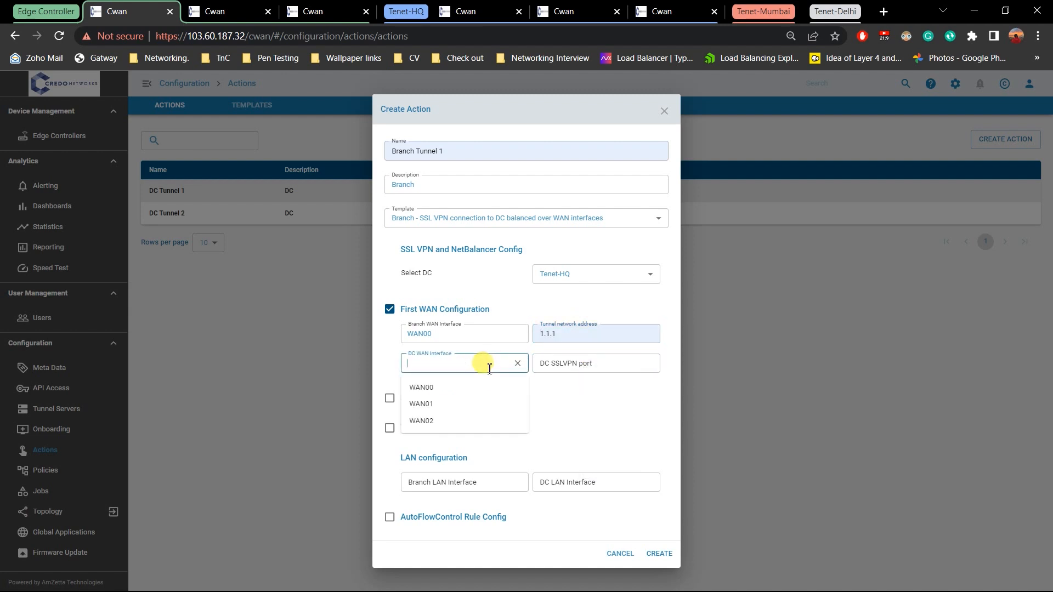
left_click(468, 388)
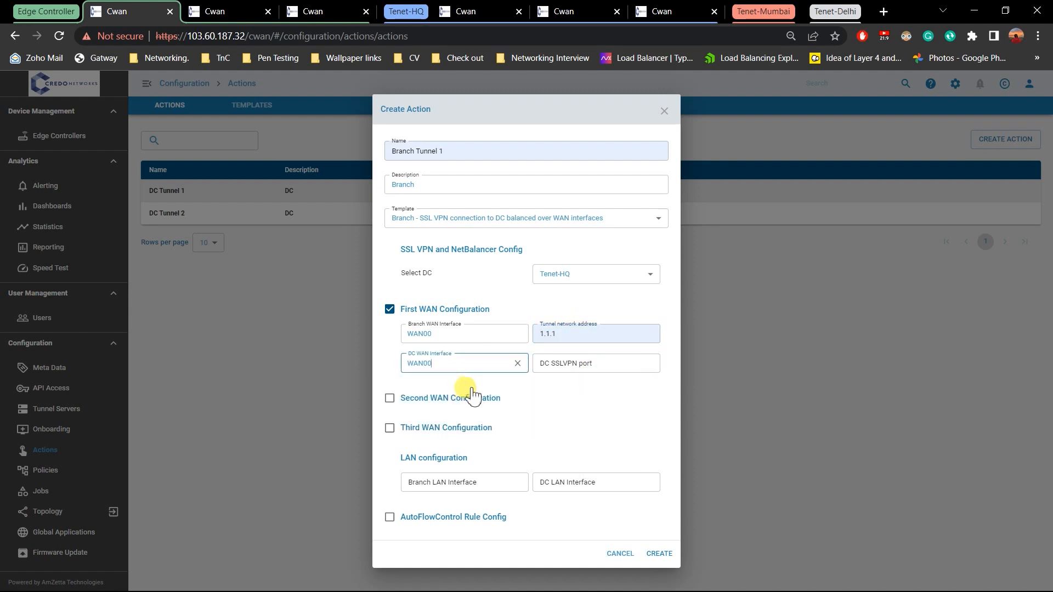
left_click(579, 365)
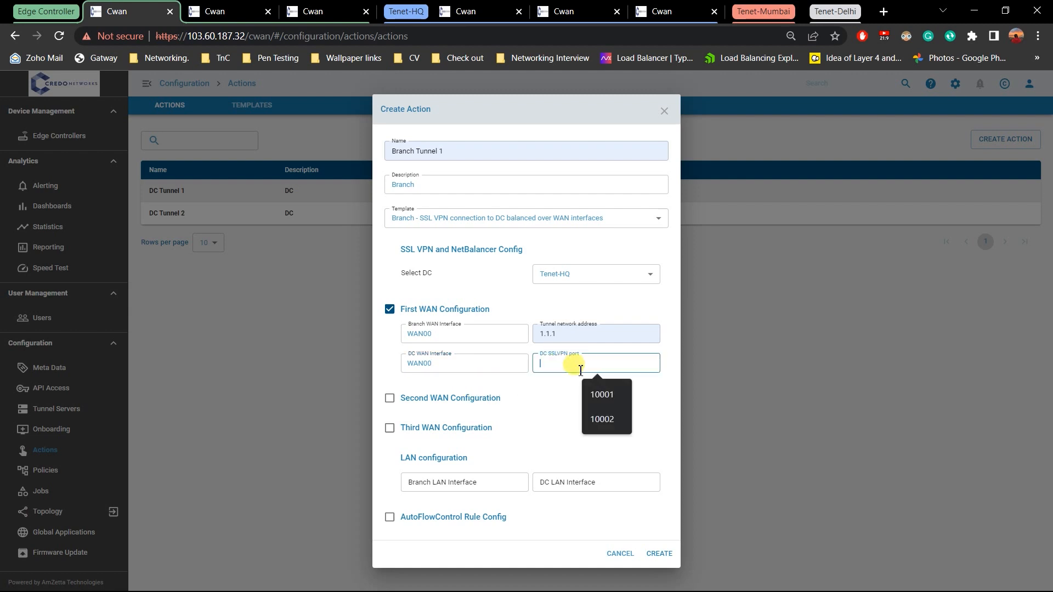
left_click(598, 403)
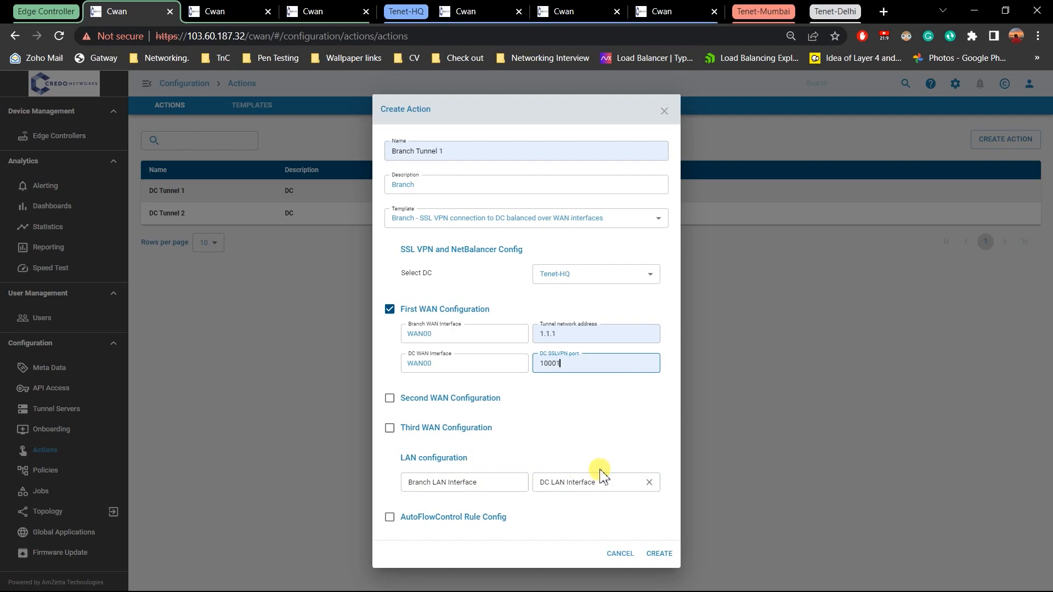
Look up the LAN interface names of Tenet Mumbai Broadband and Tenet HQ in the Auto-Policy.xlsx Excel sheet.
key("alt+Tab")
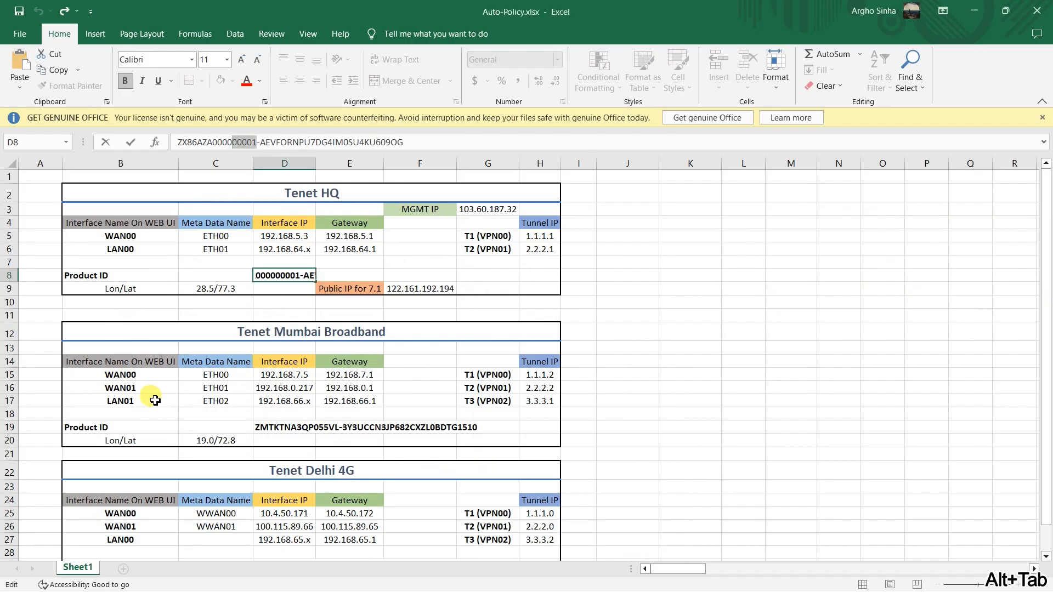
left_click(147, 402)
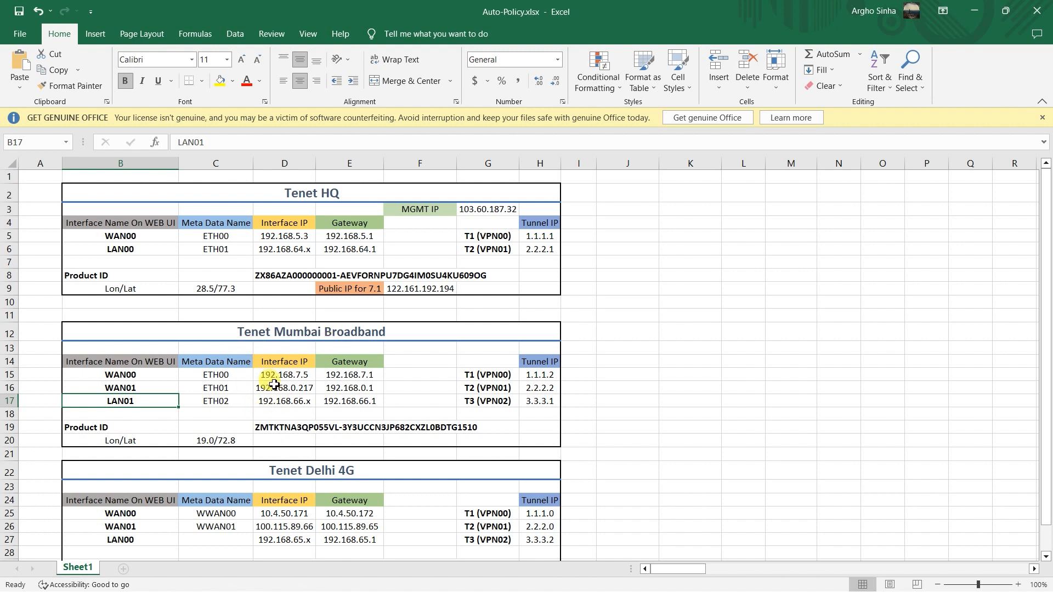
left_click(143, 250)
left_click(351, 248)
key("alt+Tab")
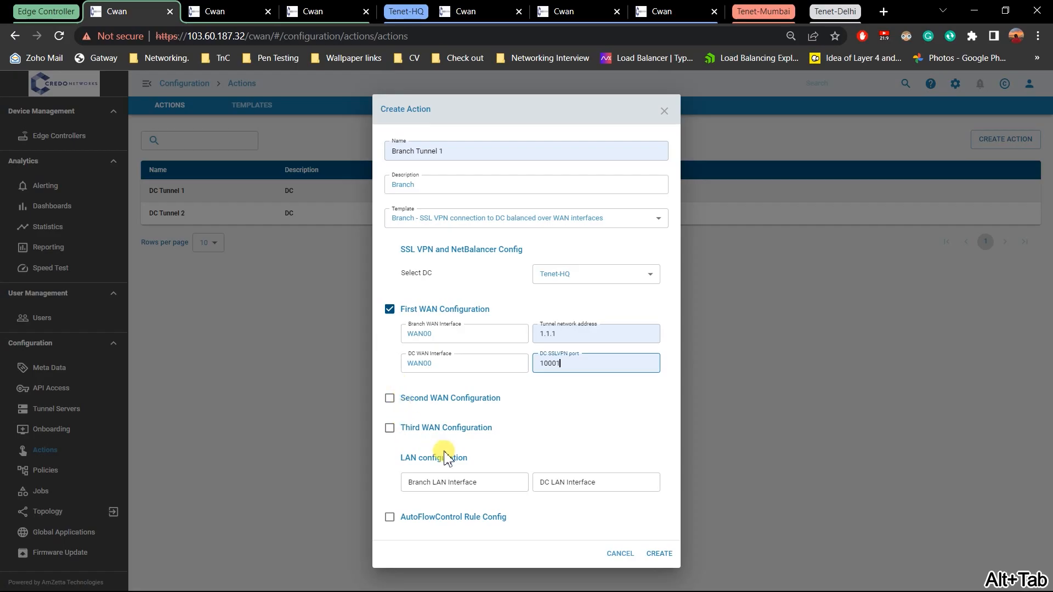
left_click(460, 486)
key("alt+Tab")
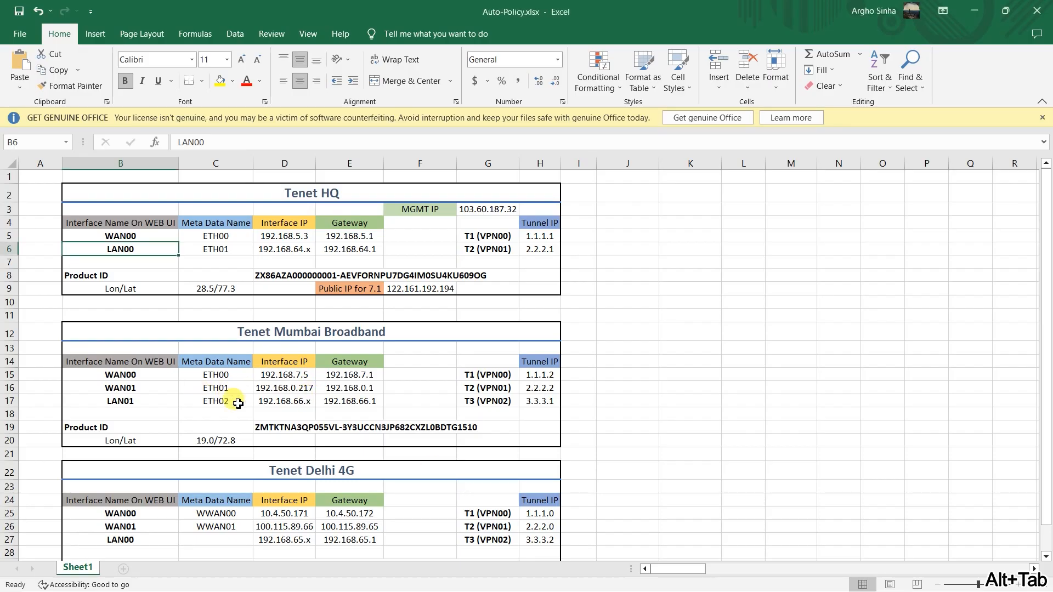
key("alt+Tab")
Set LAN01 as branch LAN interface and LAN00 as DC LAN interface, and create the Branch Tunnel 1 action.
left_click(439, 482)
left_click(449, 524)
left_click(590, 482)
left_click(571, 505)
key("alt+Tab")
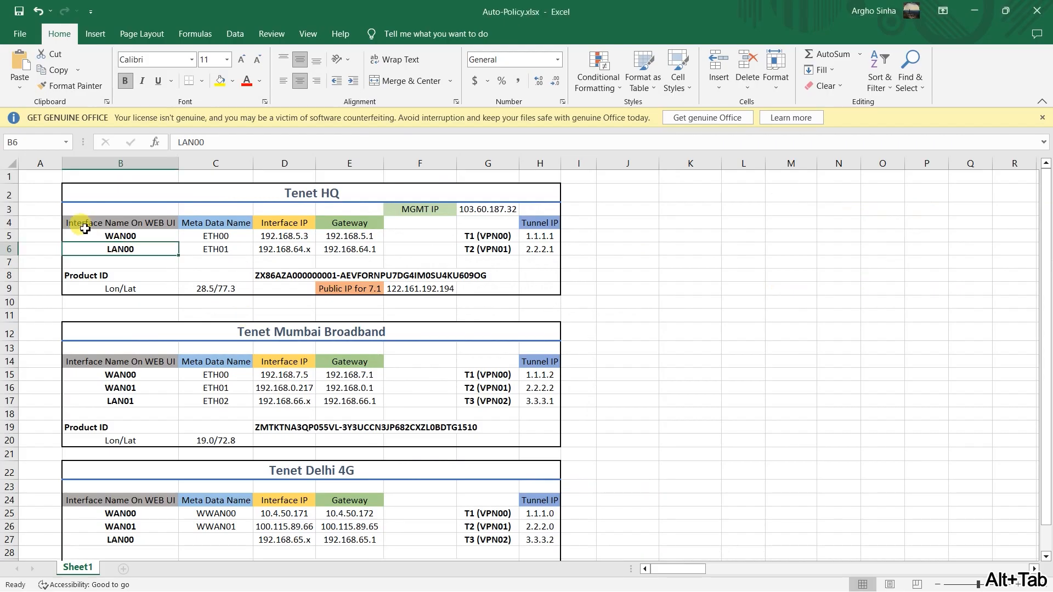
left_click(125, 400)
key("alt+Tab")
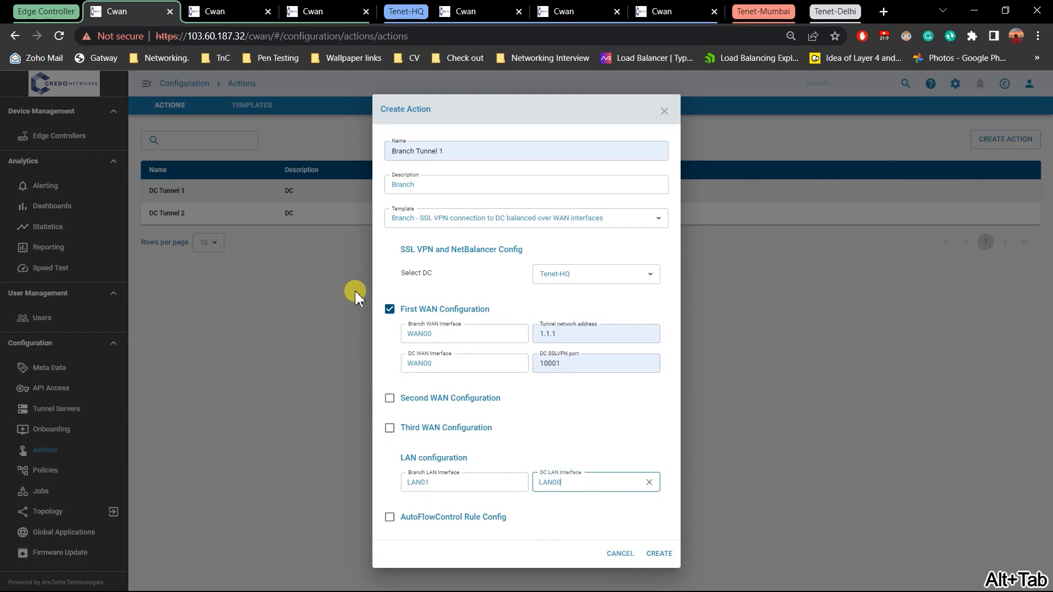
left_click(660, 554)
Start another configuration action named Branch Tunnel 2 with the description Branch.
left_click(996, 146)
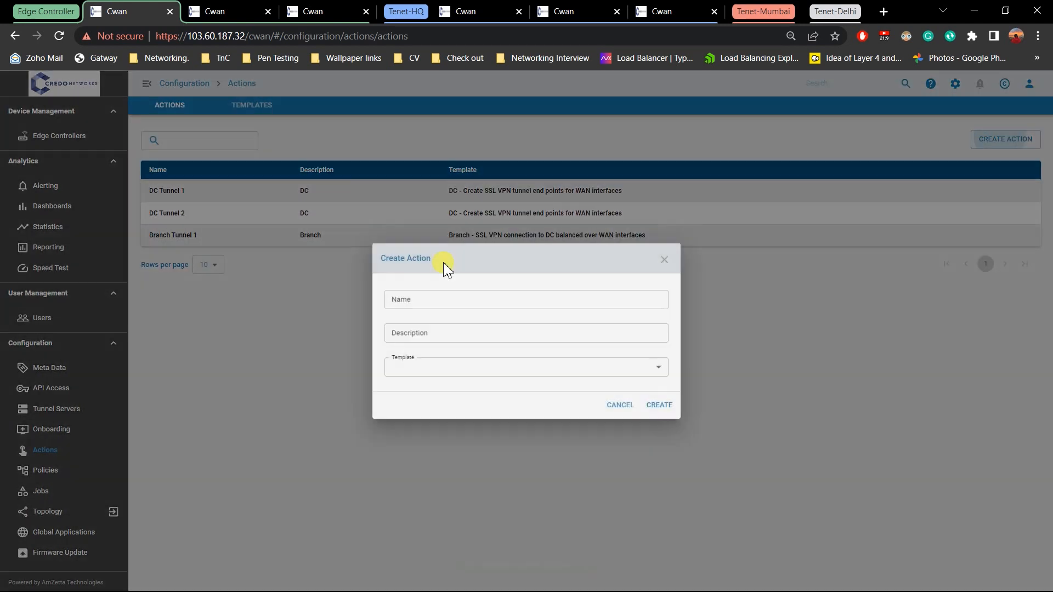
left_click(416, 299)
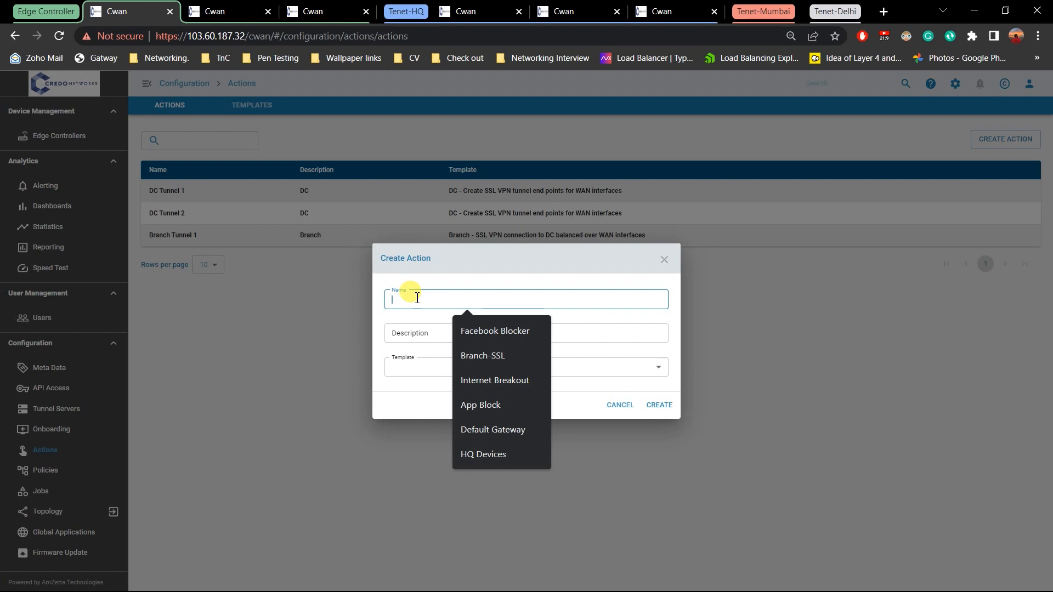
type("T")
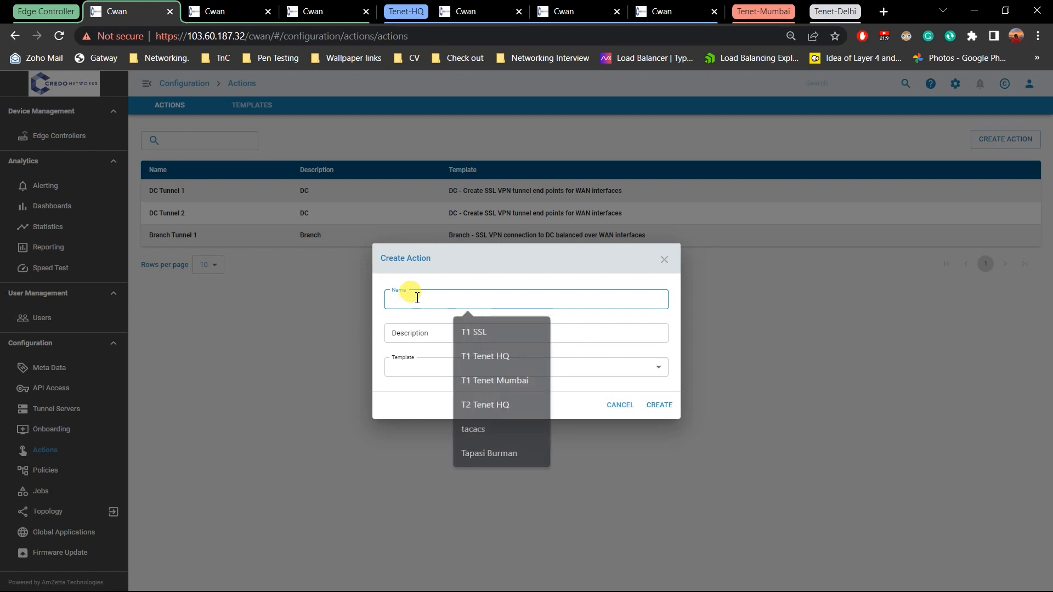
key("BackSpace")
type("Branch Tunnel 2")
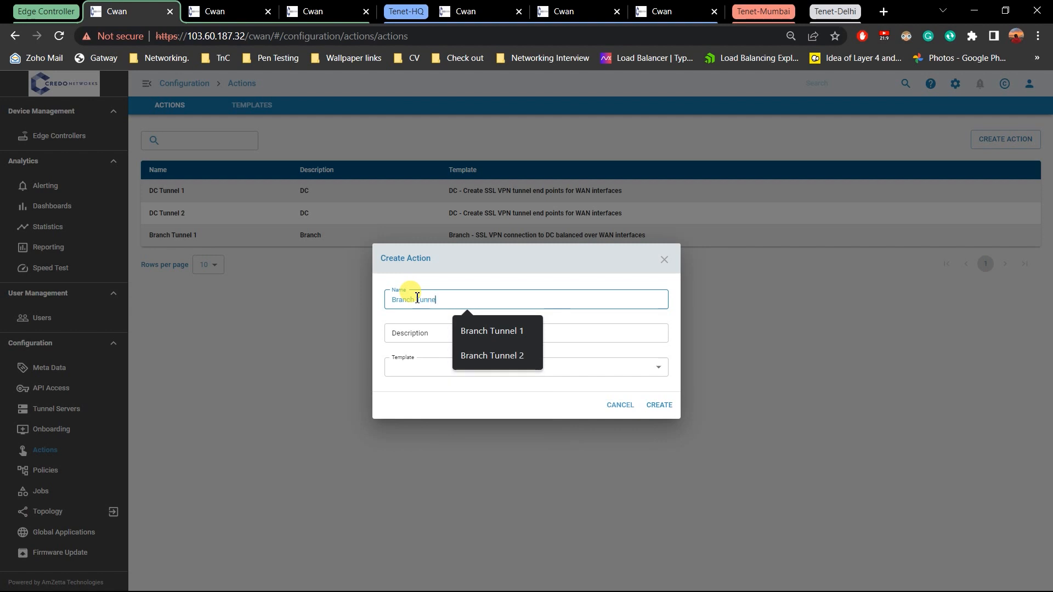
key("Tab")
type("B")
key("BackSpace")
type("Branch")
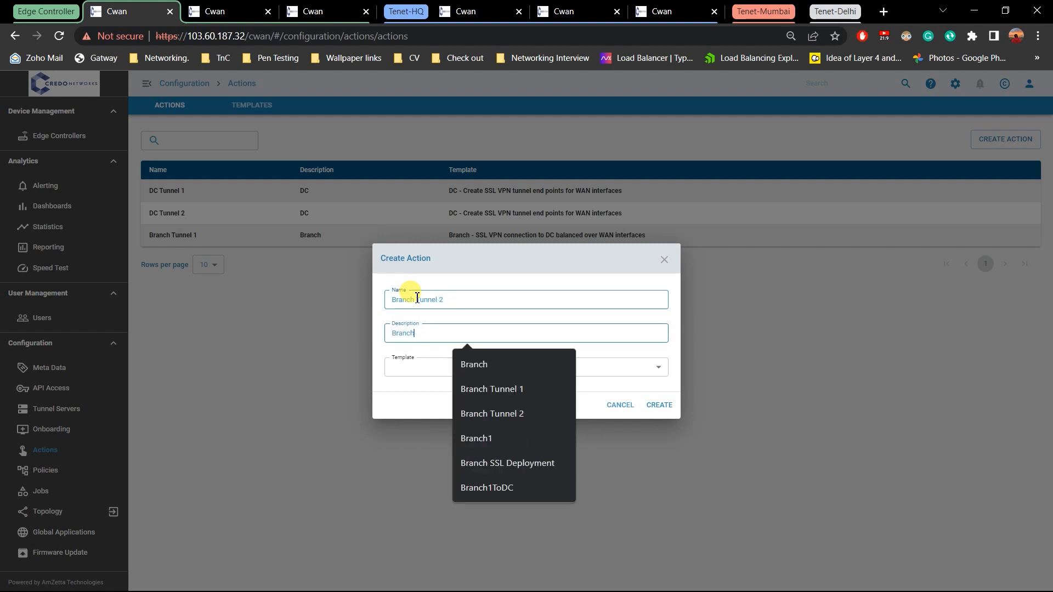
Choose the "Branch - SSL VPN connection to DC balanced over WAN interfaces" template and select Tenet-HQ as DC.
key("Tab")
key("Down")
key("Down")
key("Up")
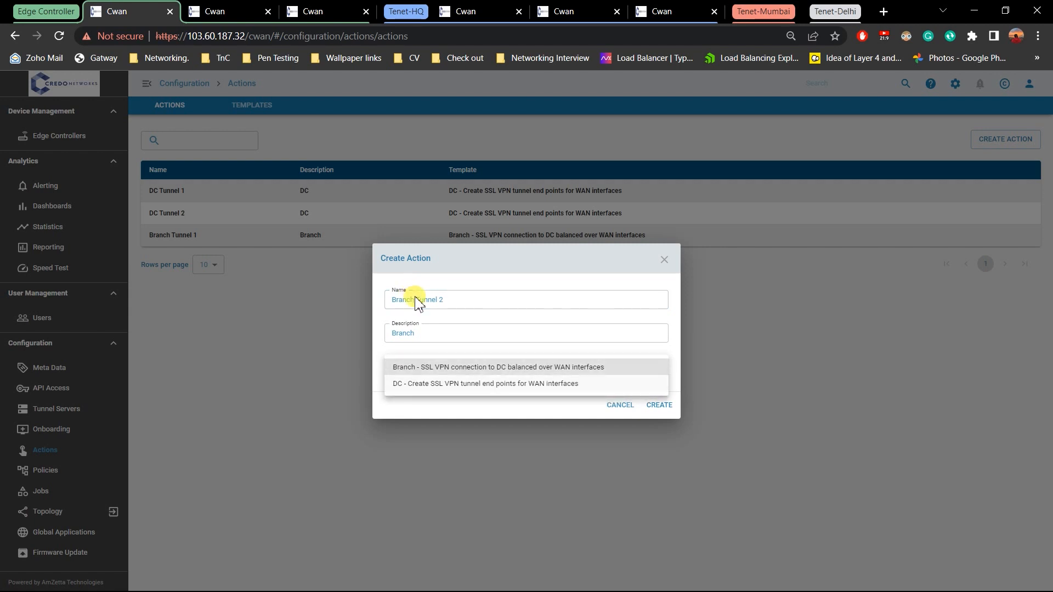
key("Return")
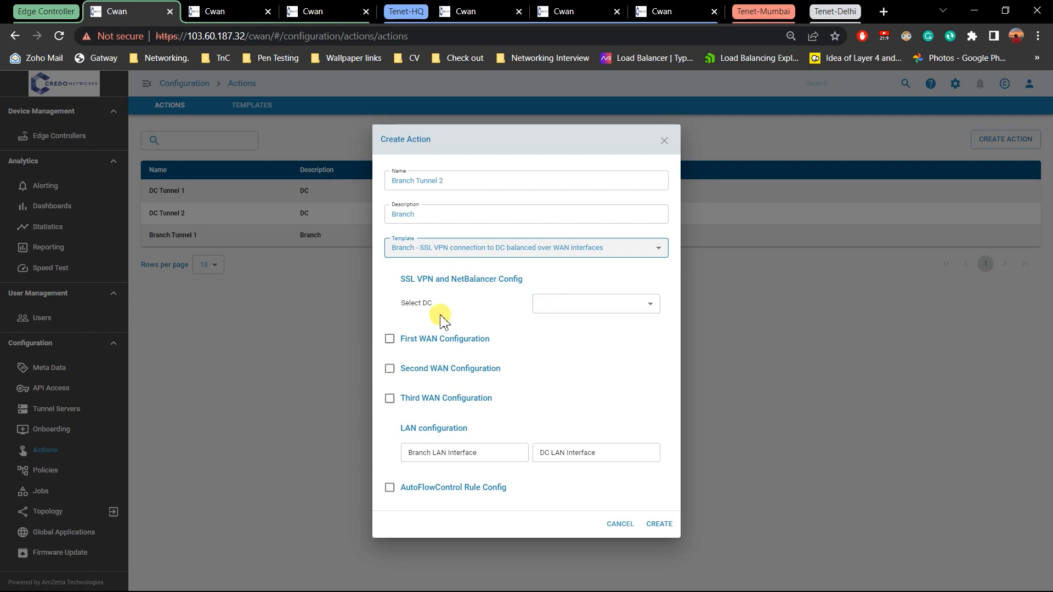
left_click(581, 312)
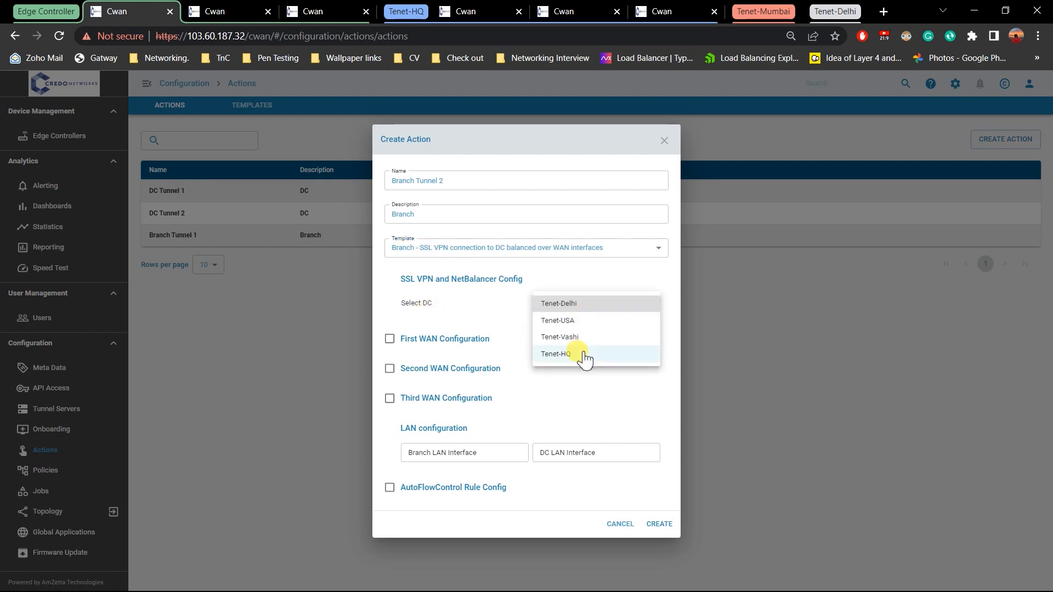
left_click(581, 356)
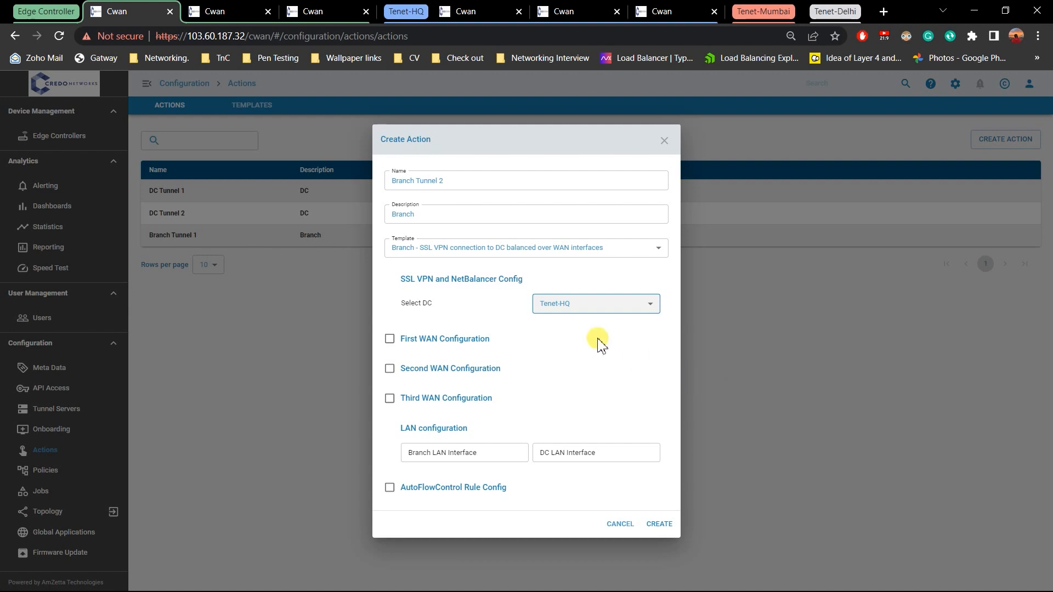
Enable First WAN Configuration with WAN01 as branch WAN interface and WAN00 as DC WAN interface, checking the Mumbai interfaces in the Excel sheet.
left_click(455, 347)
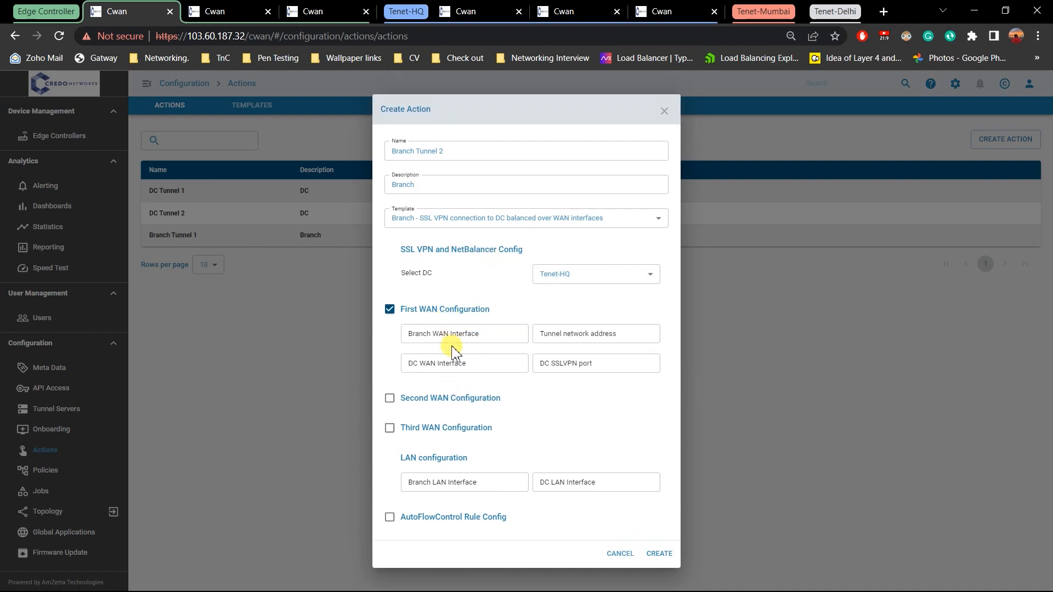
key("alt+Tab")
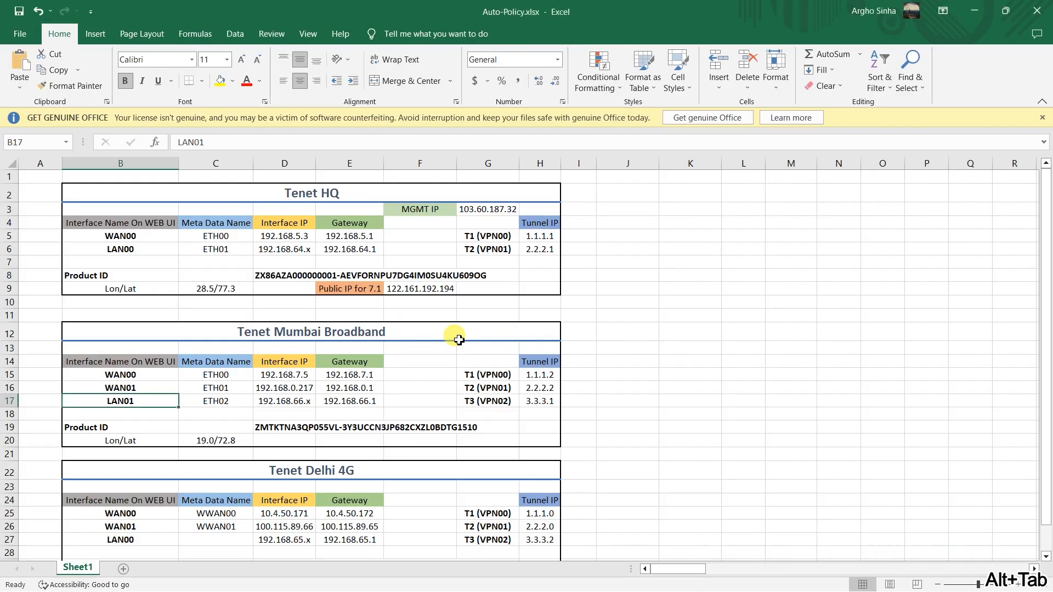
left_click(144, 388)
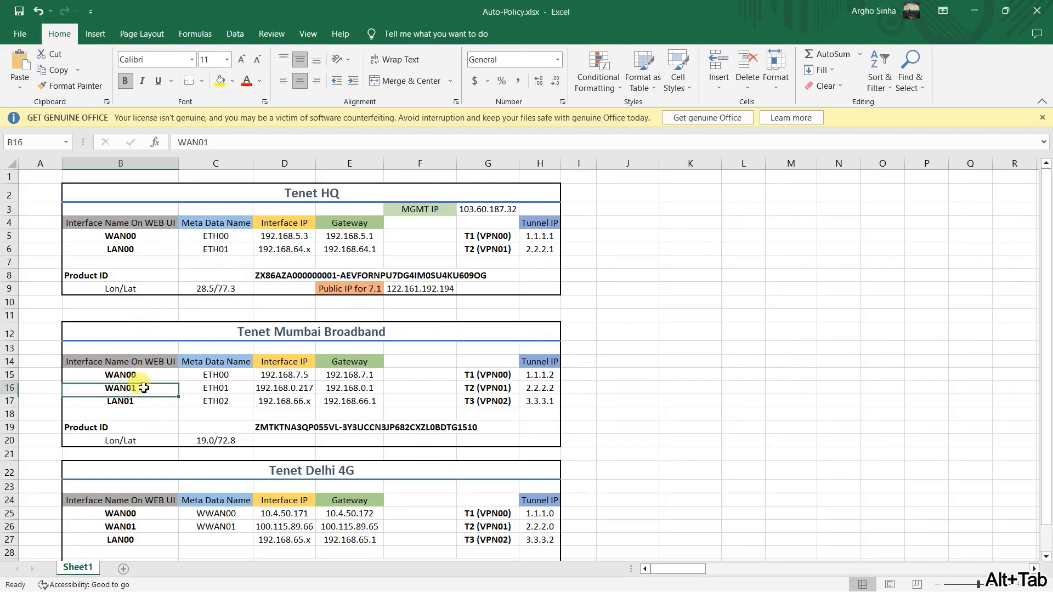
key("alt+Tab")
left_click(434, 332)
left_click(446, 373)
left_click(456, 364)
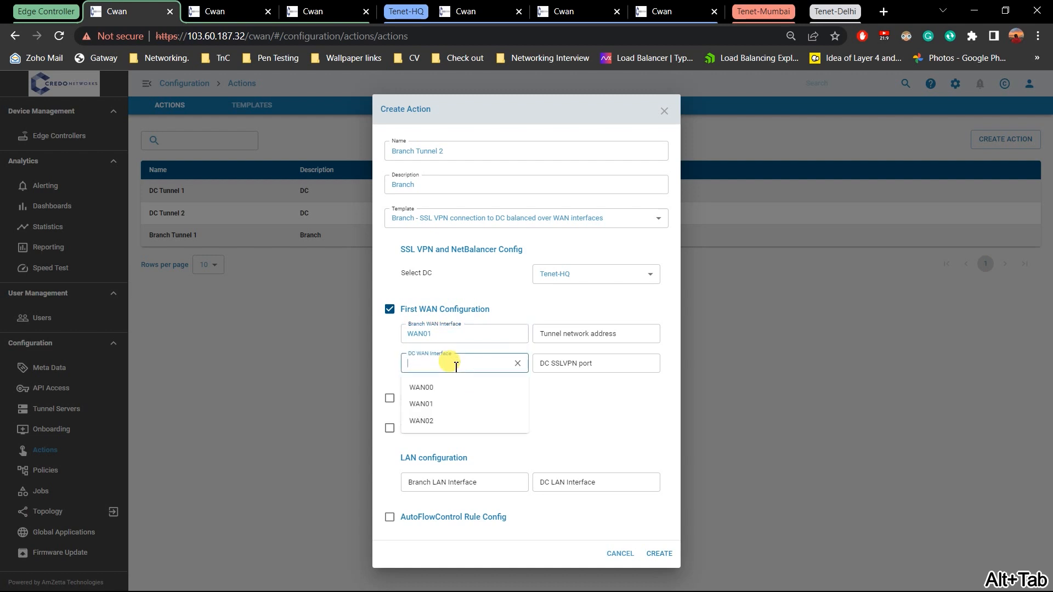
left_click(438, 390)
Set the DC SSLVPN port to 10002 and the tunnel network address to 2.2.2, checking the tunnel IPs in the Excel sheet.
left_click(607, 366)
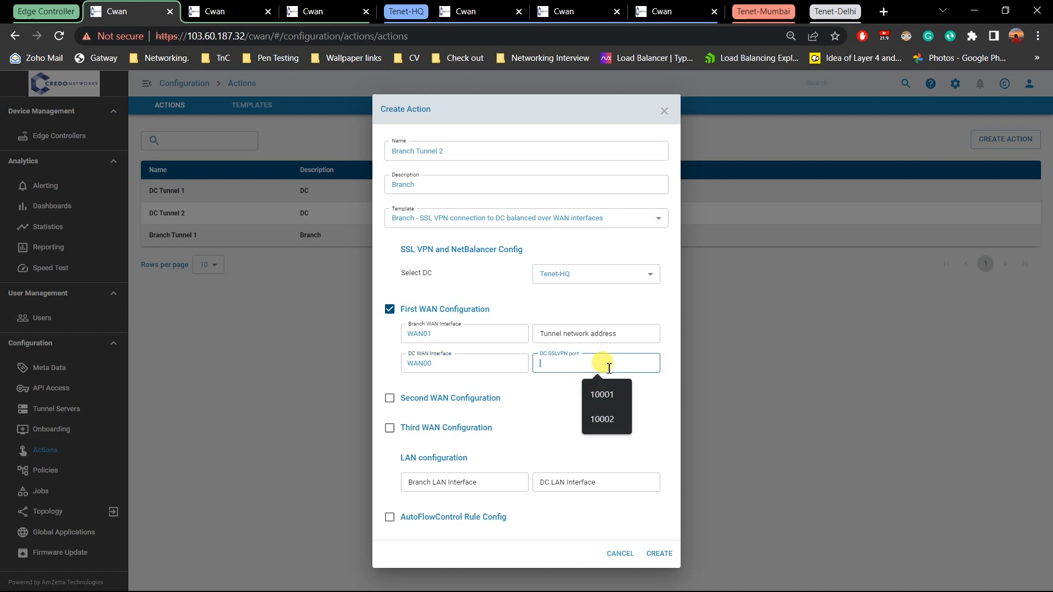
left_click(616, 426)
left_click(601, 334)
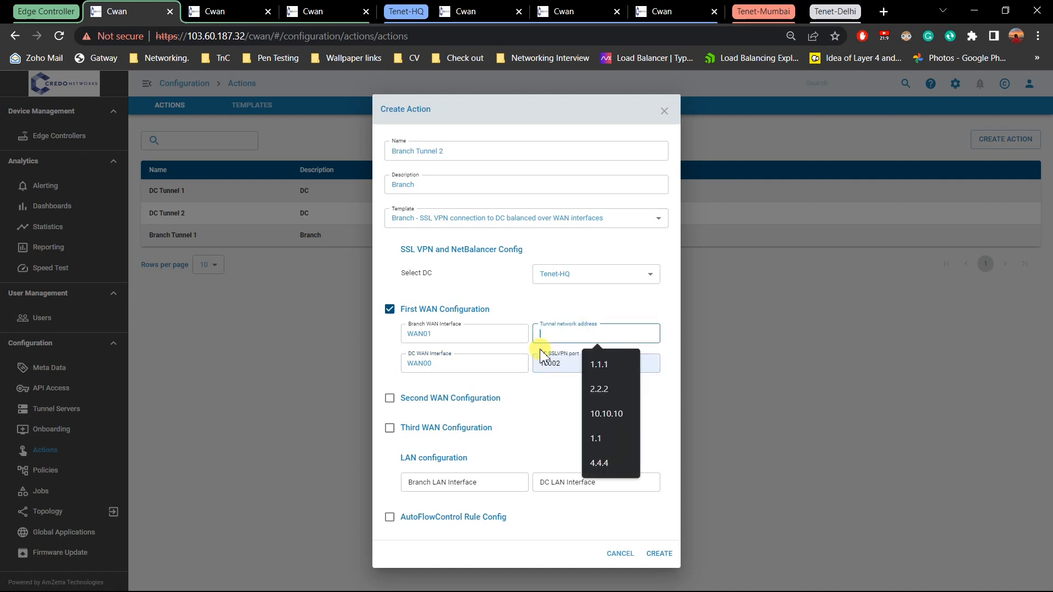
key("alt+Tab")
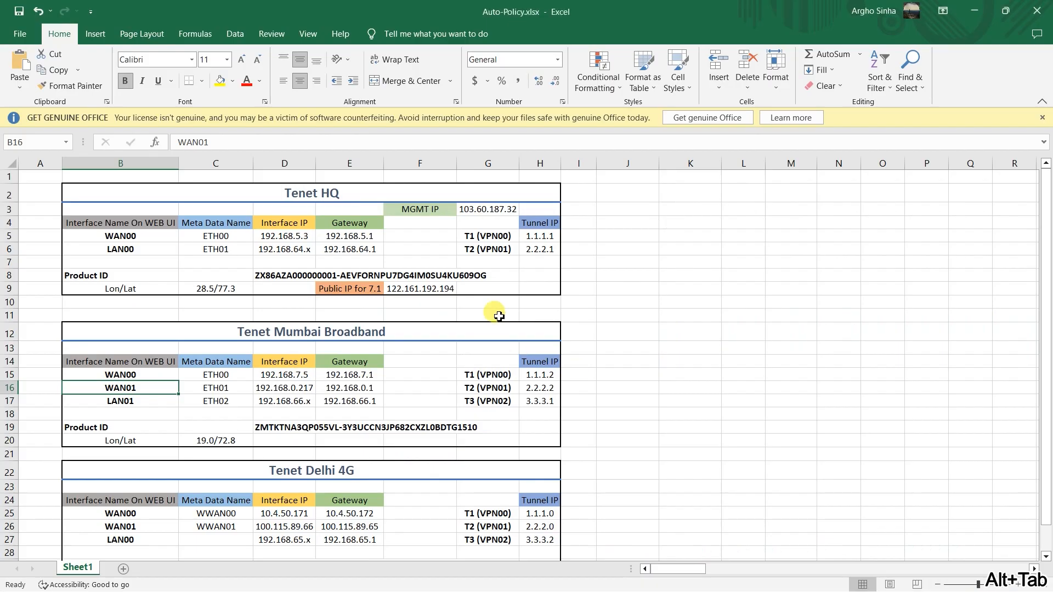
left_click(538, 236)
left_click(539, 248)
left_click(543, 388)
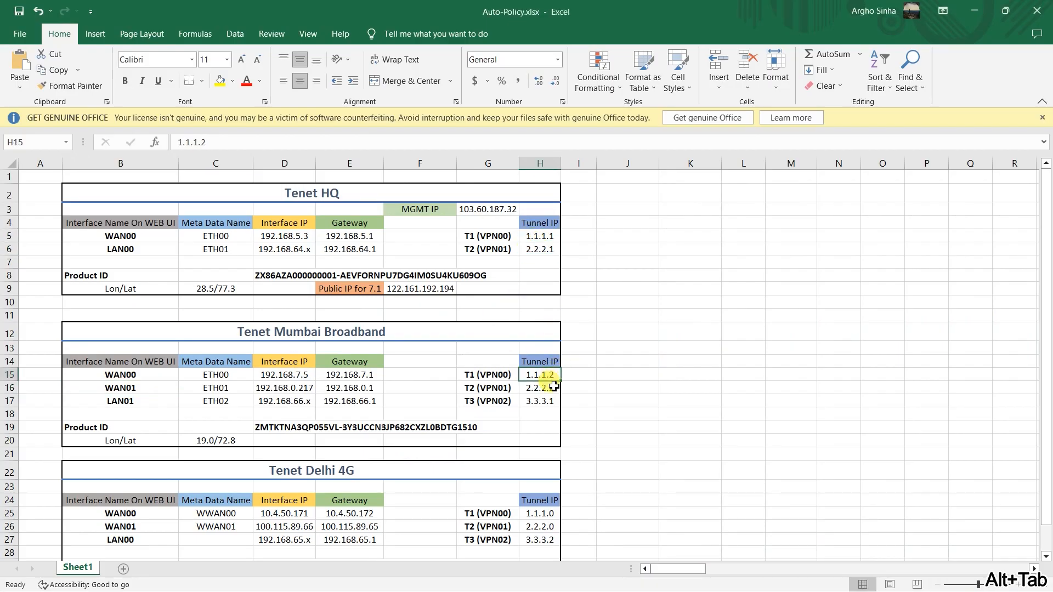
key("alt+Tab")
Set LAN01 as branch LAN interface and LAN00 as DC LAN interface, and create the Branch Tunnel 2 action.
left_click(467, 483)
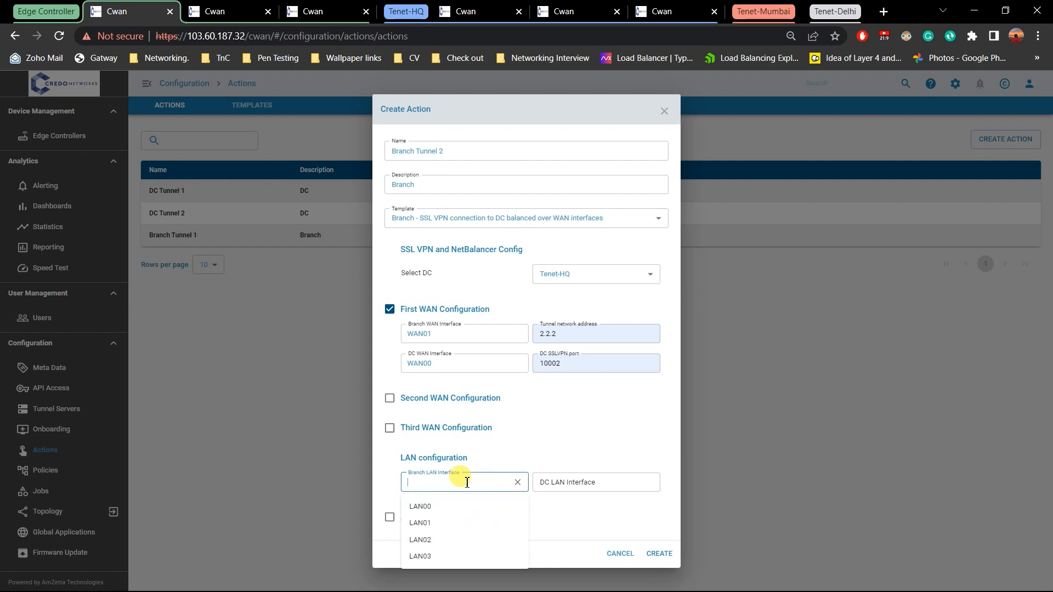
left_click(463, 523)
left_click(537, 482)
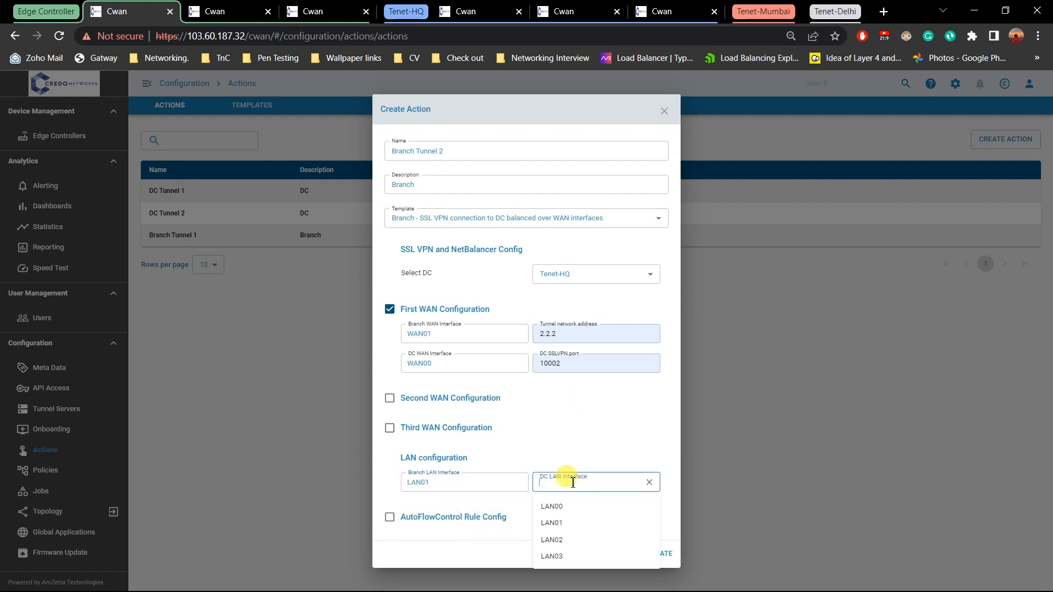
left_click(544, 505)
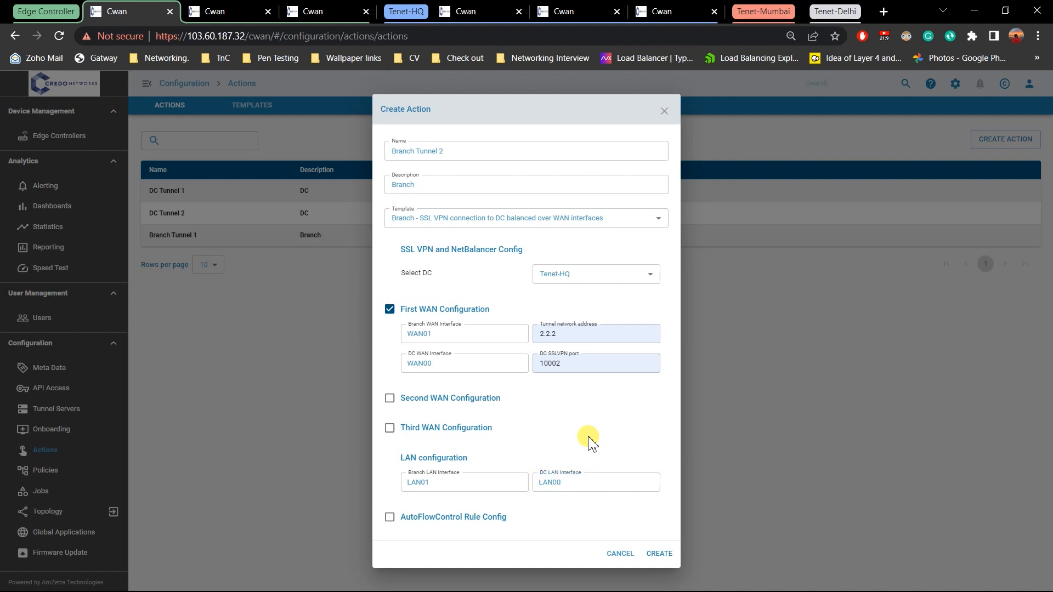
left_click(660, 554)
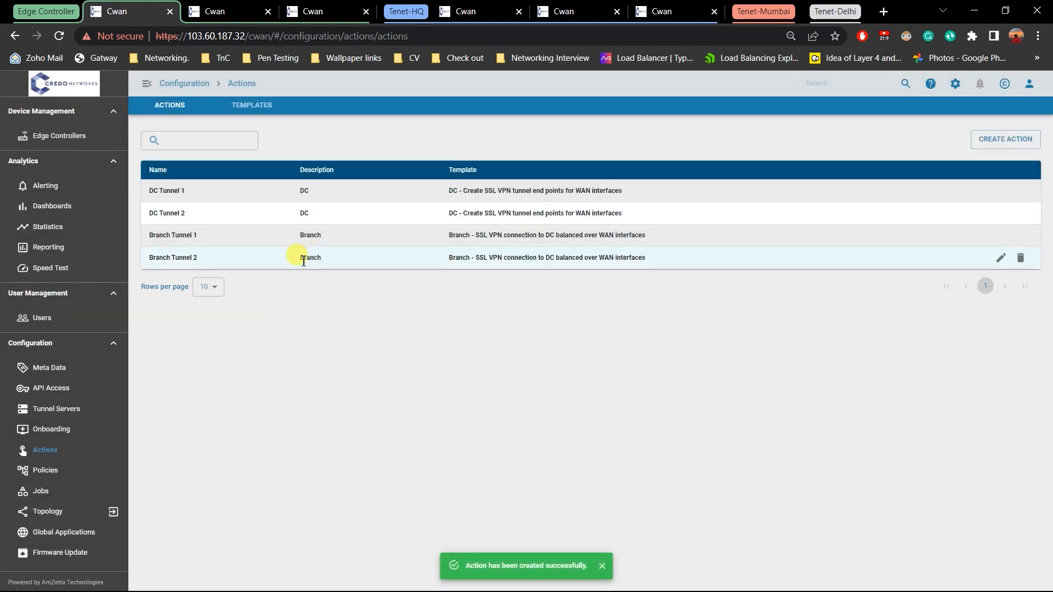
Open the Policies configuration page.
left_click(55, 470)
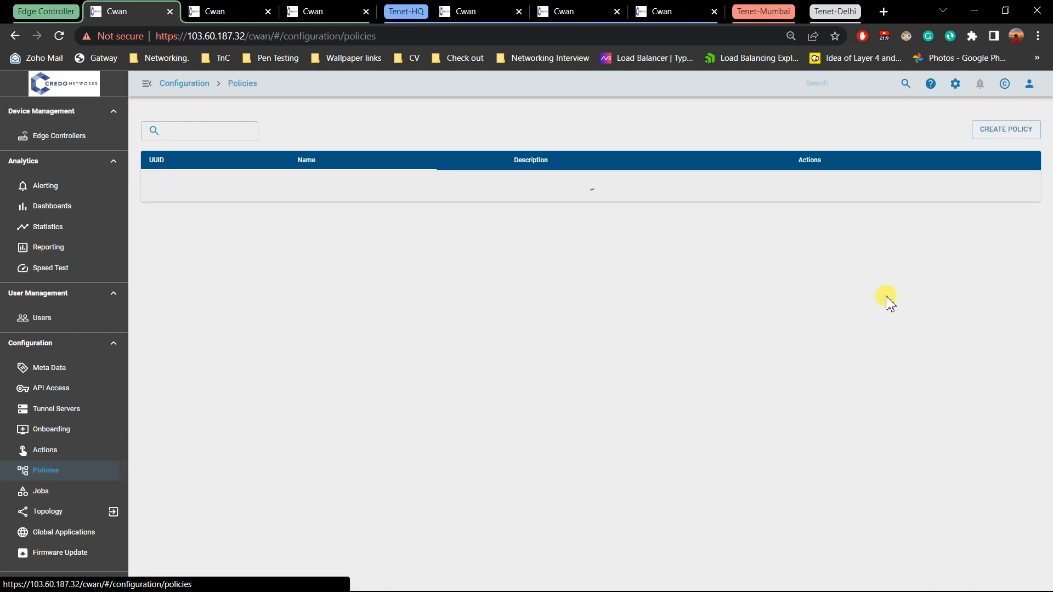
left_click(1032, 129)
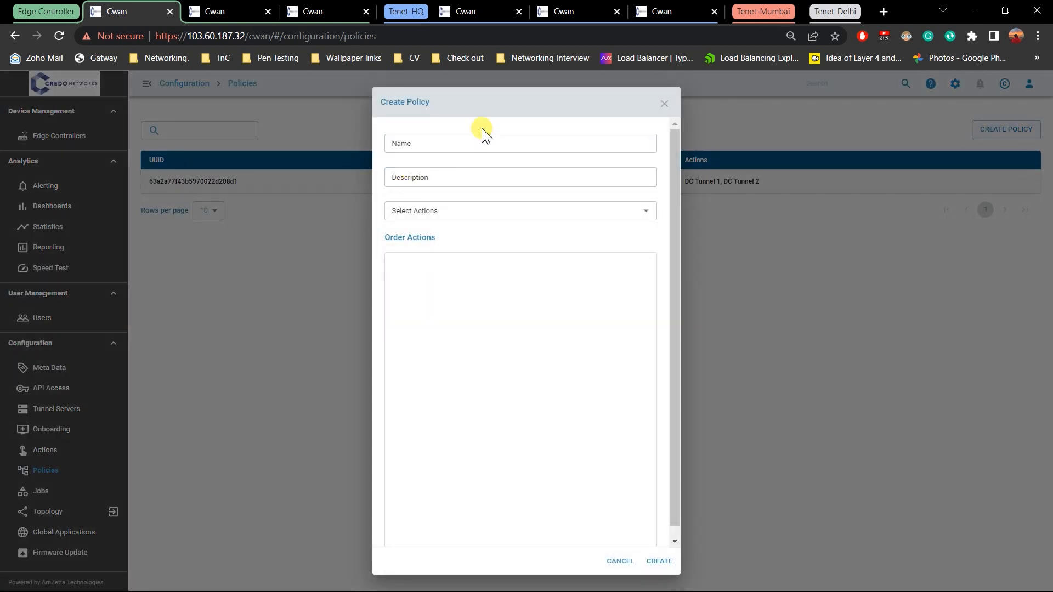
left_click(478, 148)
left_click(664, 104)
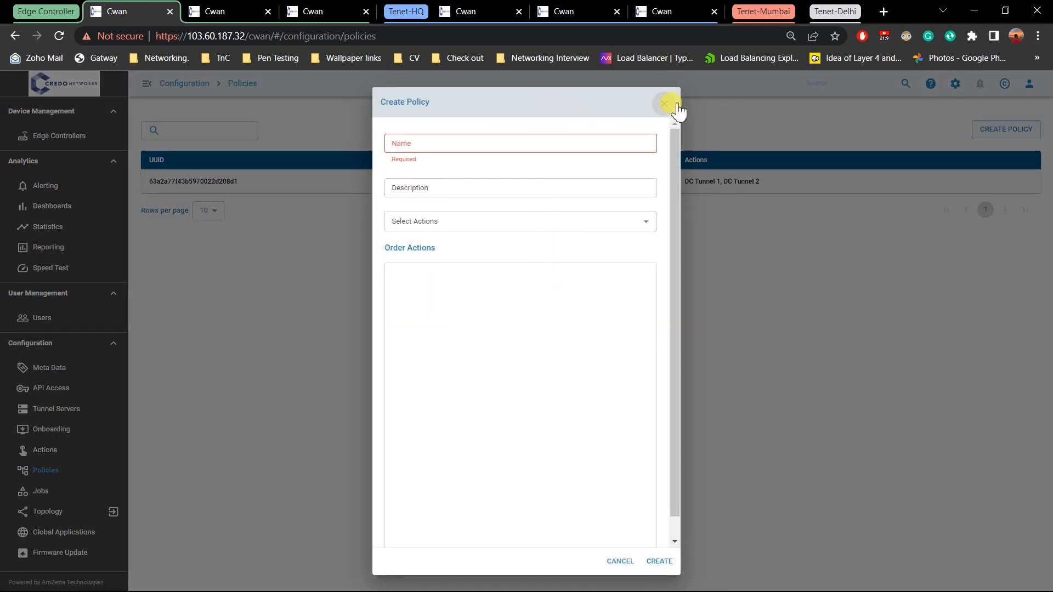
Start a new policy named Branch Tunnel Policy with the description Branch.
left_click(1019, 131)
left_click(514, 147)
type("B")
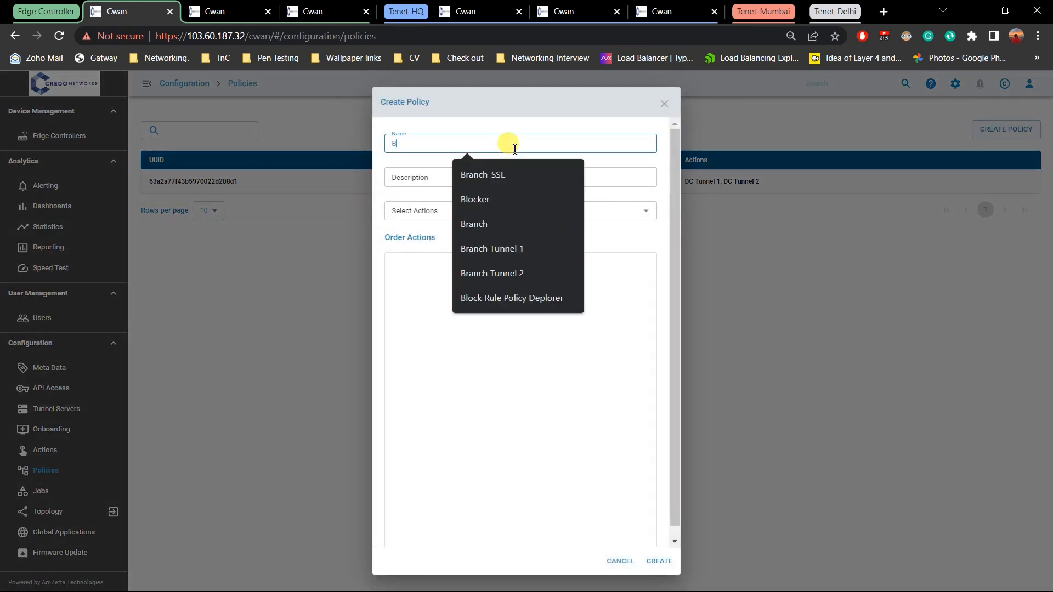
type("ranch Tunnel Policy")
key("Tab")
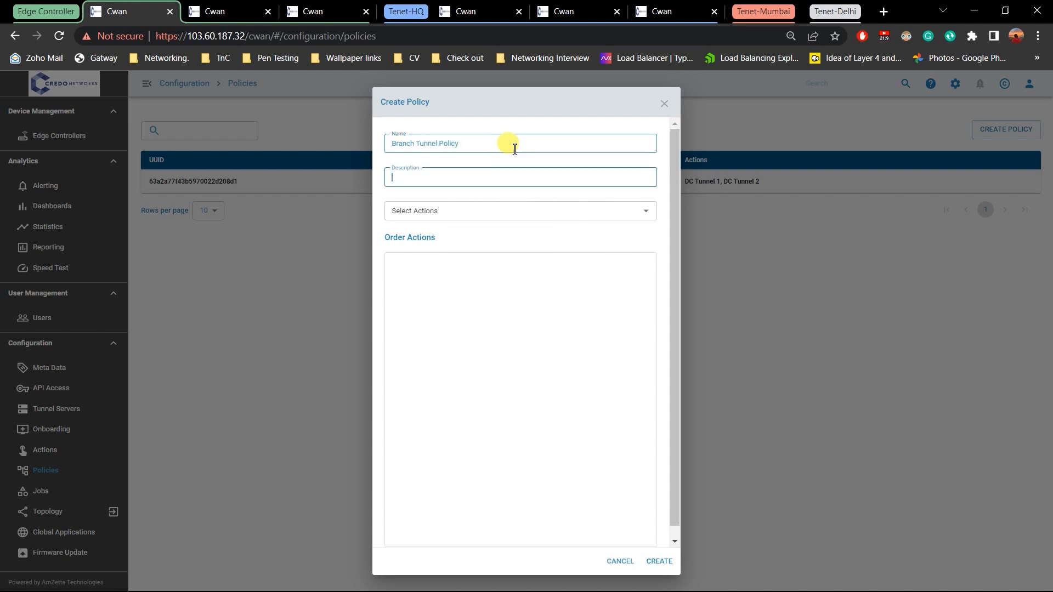
type("Branch")
Add the Branch Tunnel 1 and Branch Tunnel 2 actions to the policy and create it.
key("Tab")
key("Down")
key("Down")
key("Down")
key("Down")
key("Down")
key("Down")
key("Down")
key("Return")
key("Down")
key("Return")
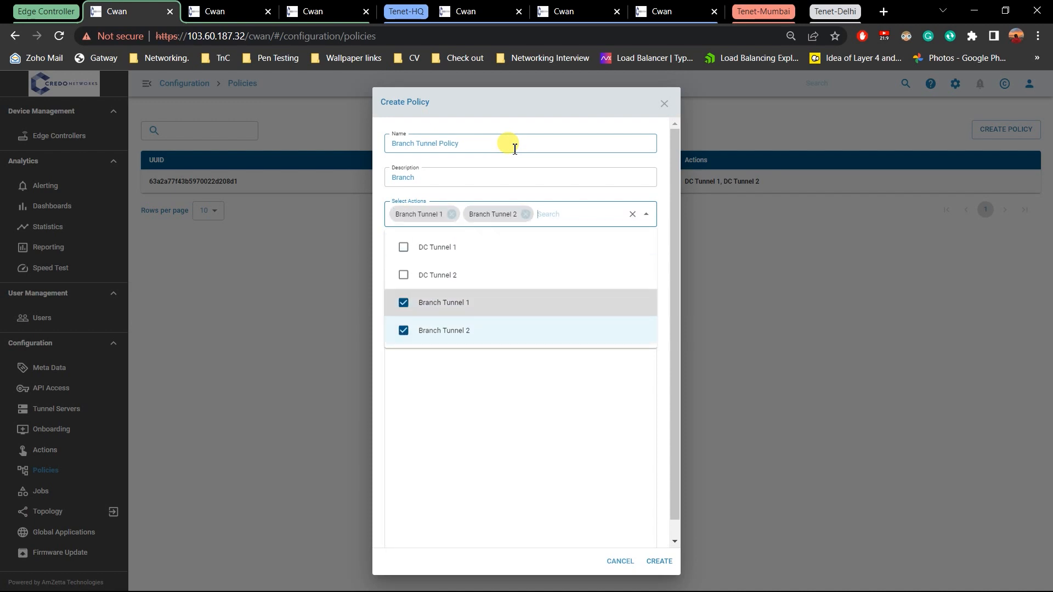
left_click(538, 382)
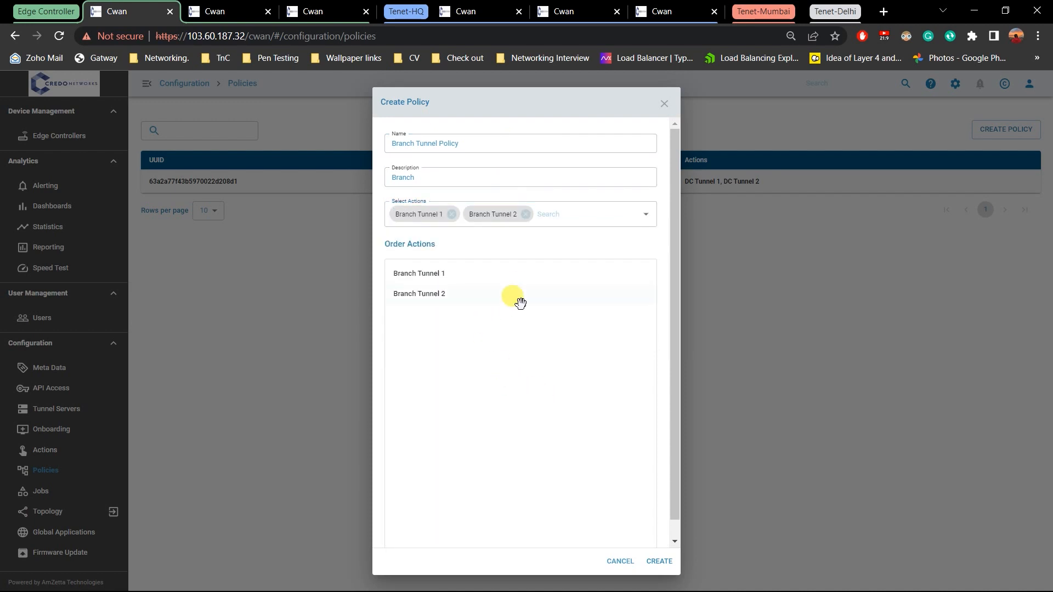
left_click(658, 561)
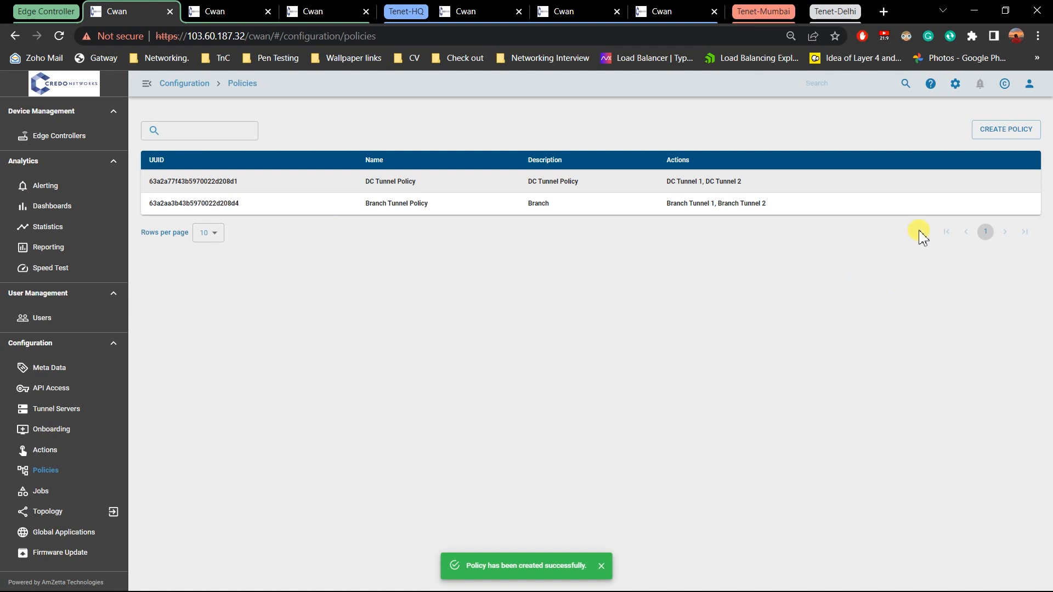
Check the default policies assigned to the HQ Devices group of edge controllers.
left_click(73, 137)
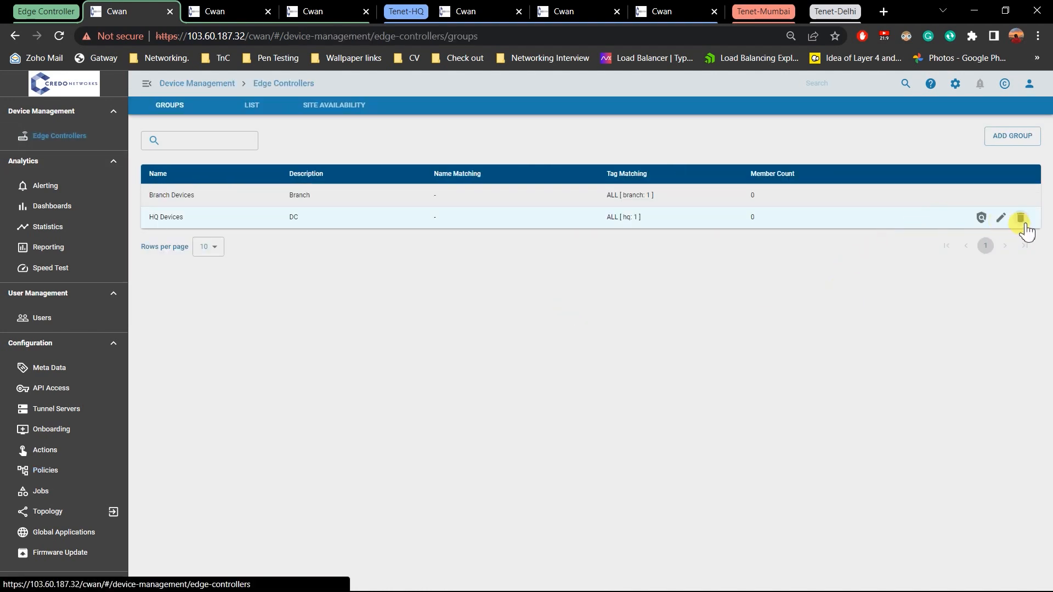
left_click(981, 217)
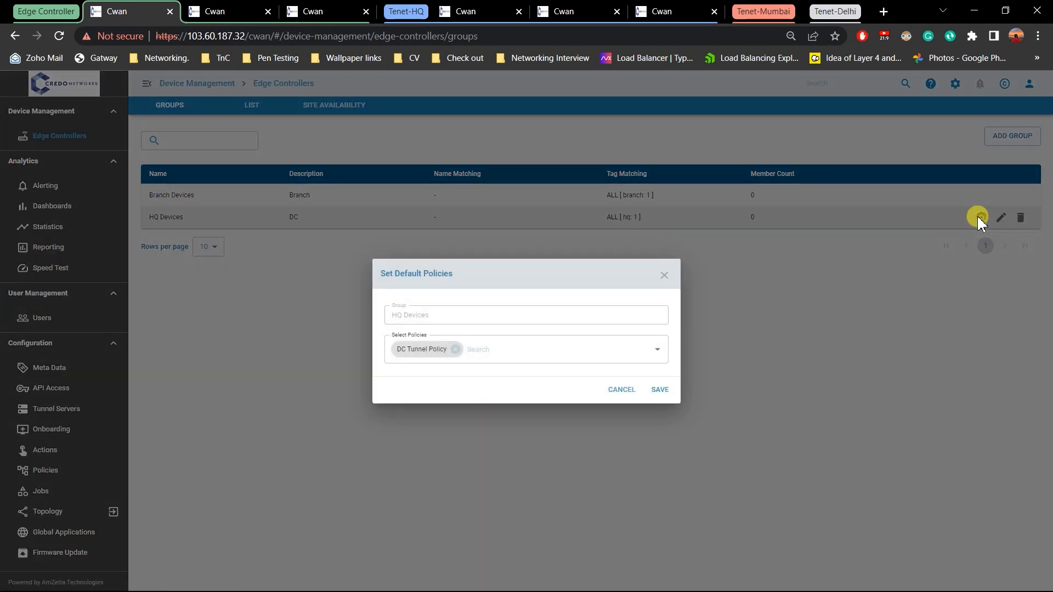
left_click(530, 339)
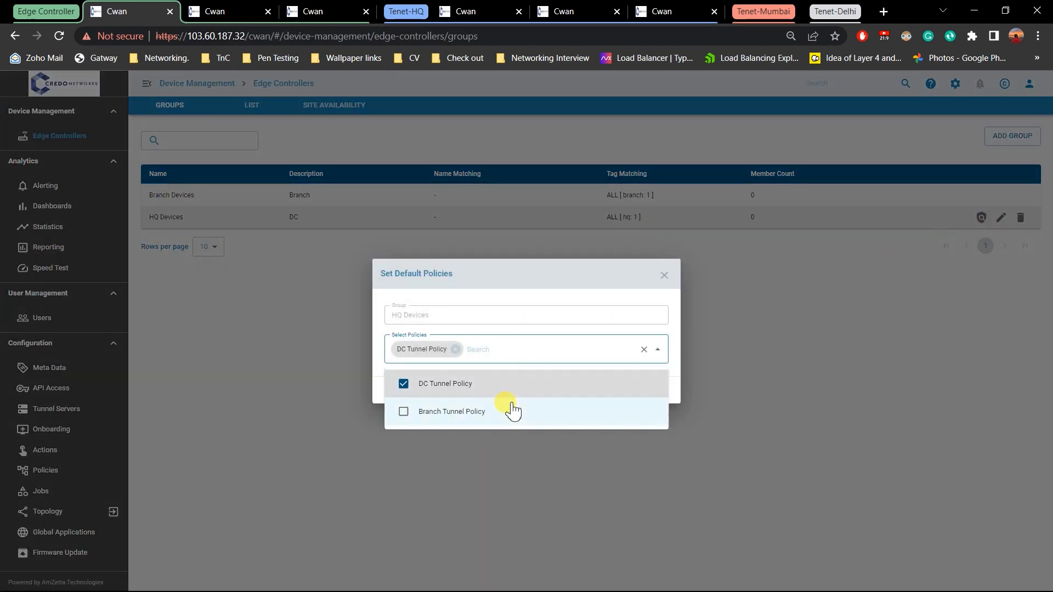
left_click(853, 326)
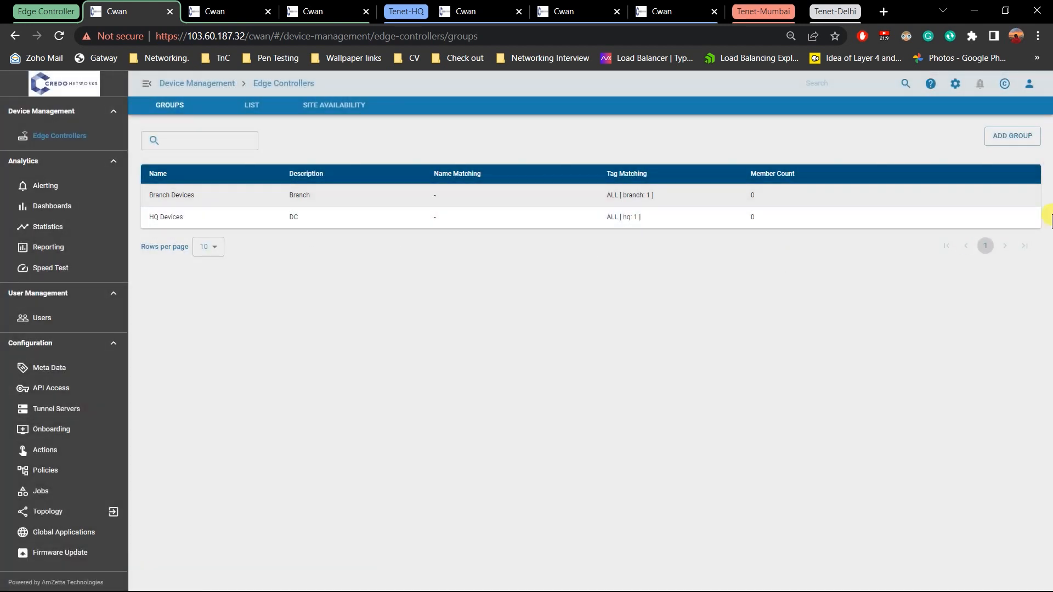
Assign Branch Tunnel Policy as the default policy of the Branch Devices group, save it, and check the saved assignment.
left_click(981, 198)
left_click(496, 343)
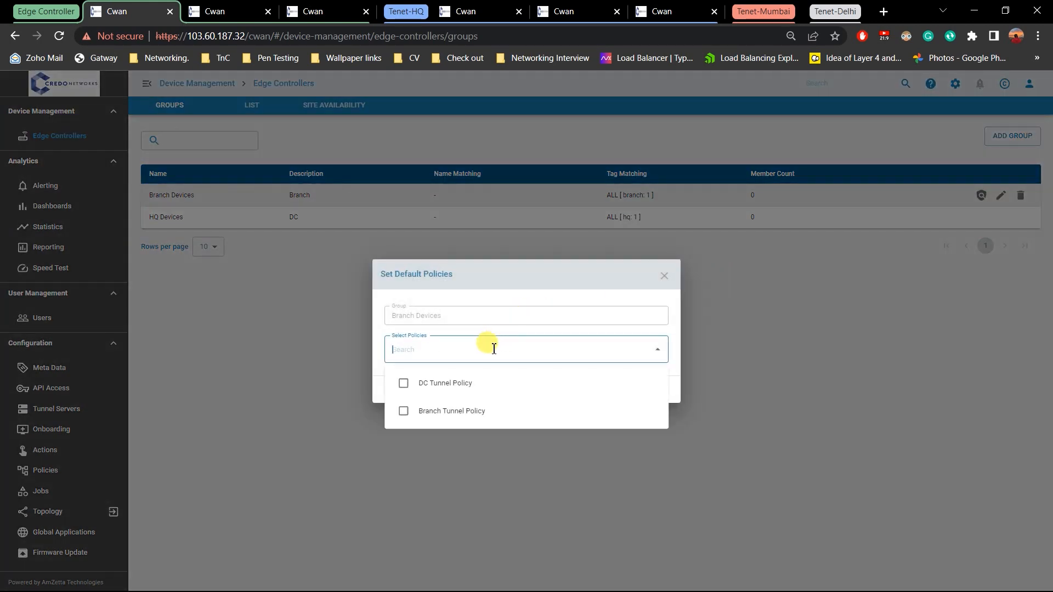
left_click(471, 407)
left_click(750, 363)
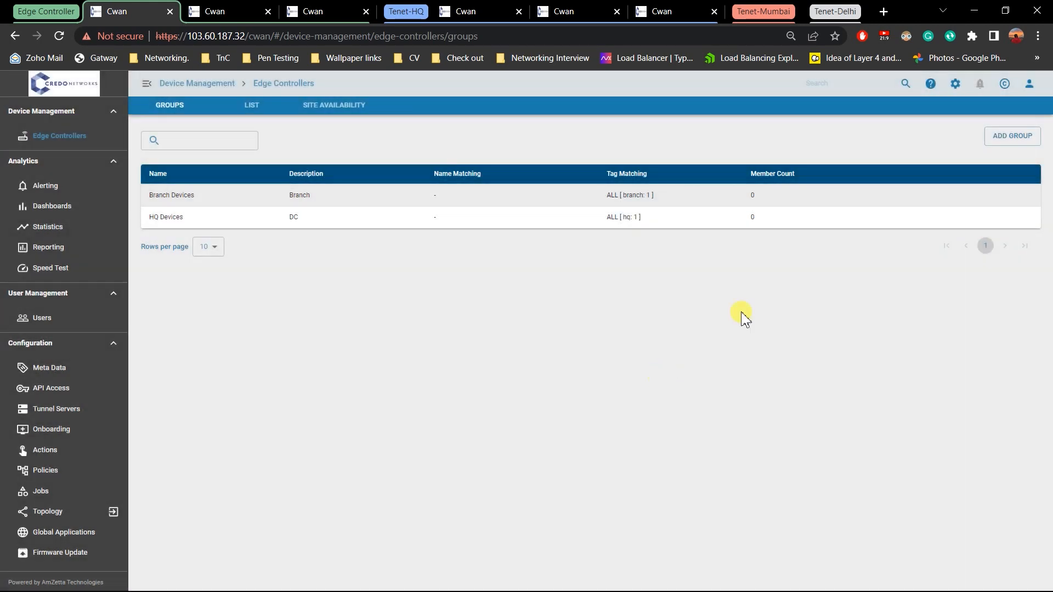
left_click(981, 196)
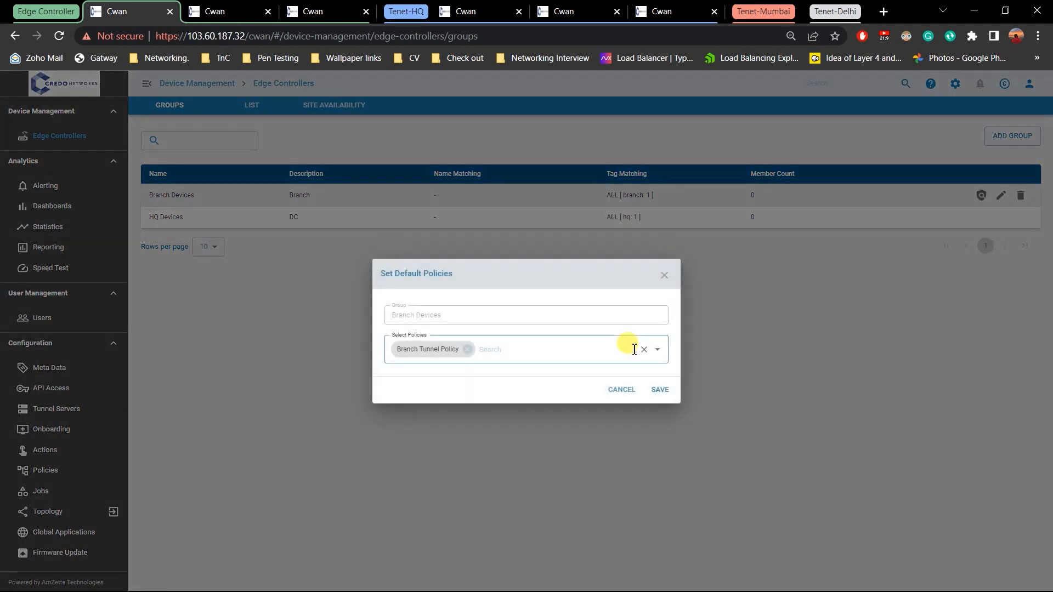
left_click(658, 389)
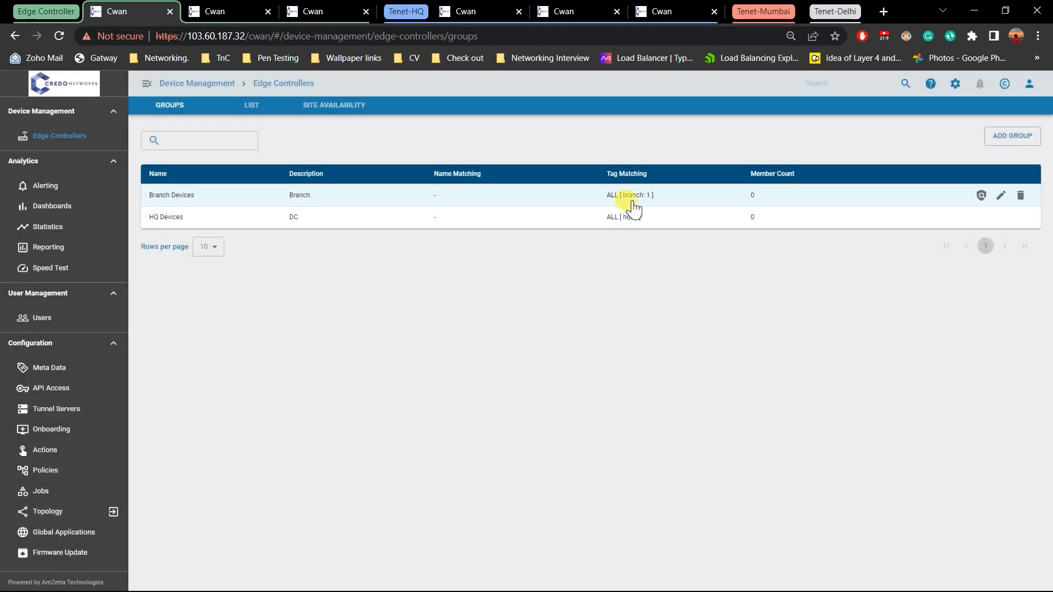
left_click(981, 196)
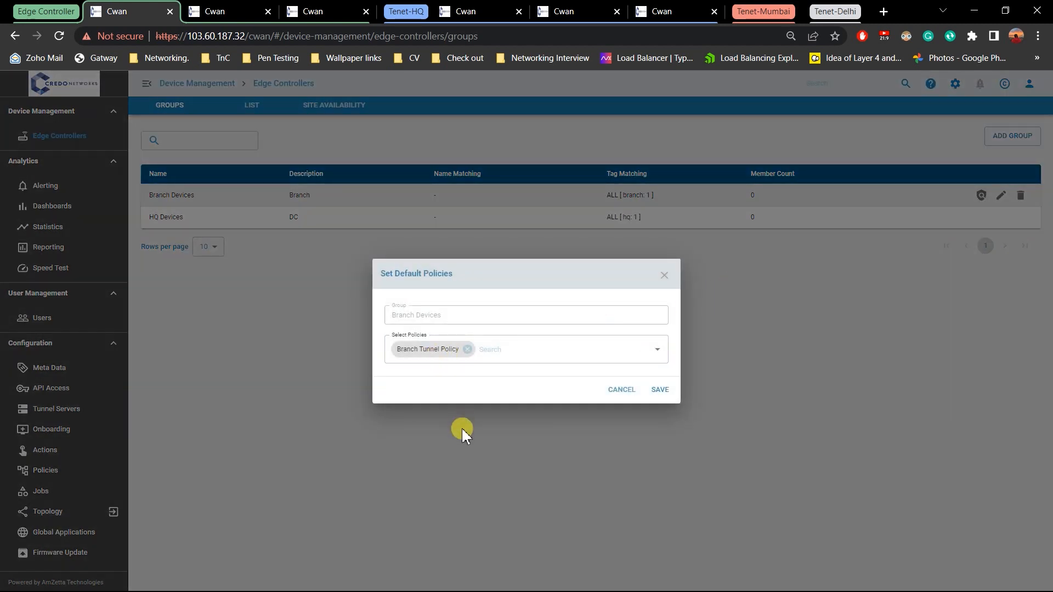
left_click(462, 427)
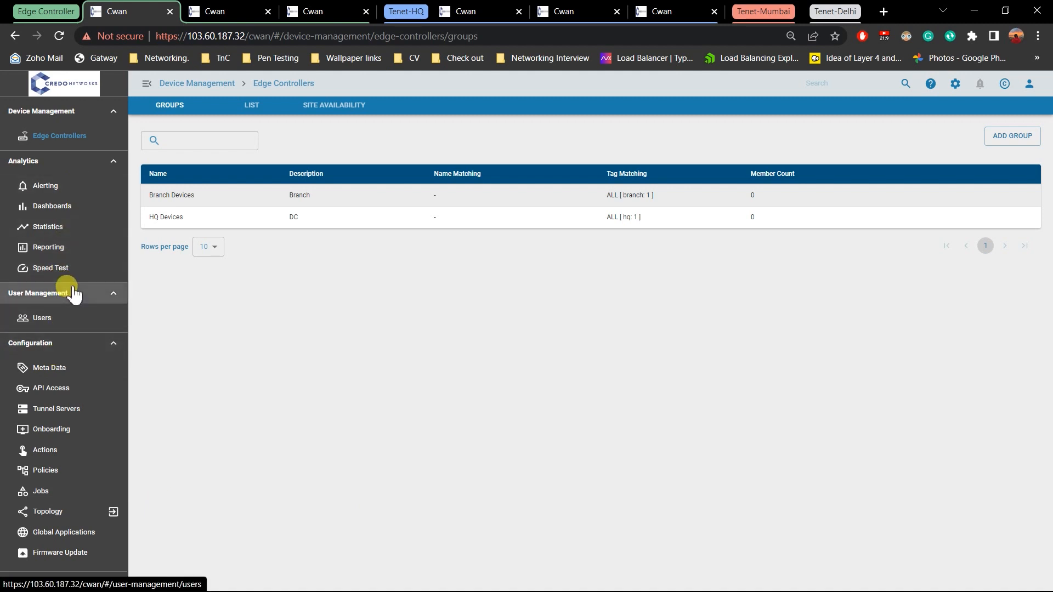
Start onboarding the pending edge controller with Tenet-Mumbai as both name and description.
left_click(69, 432)
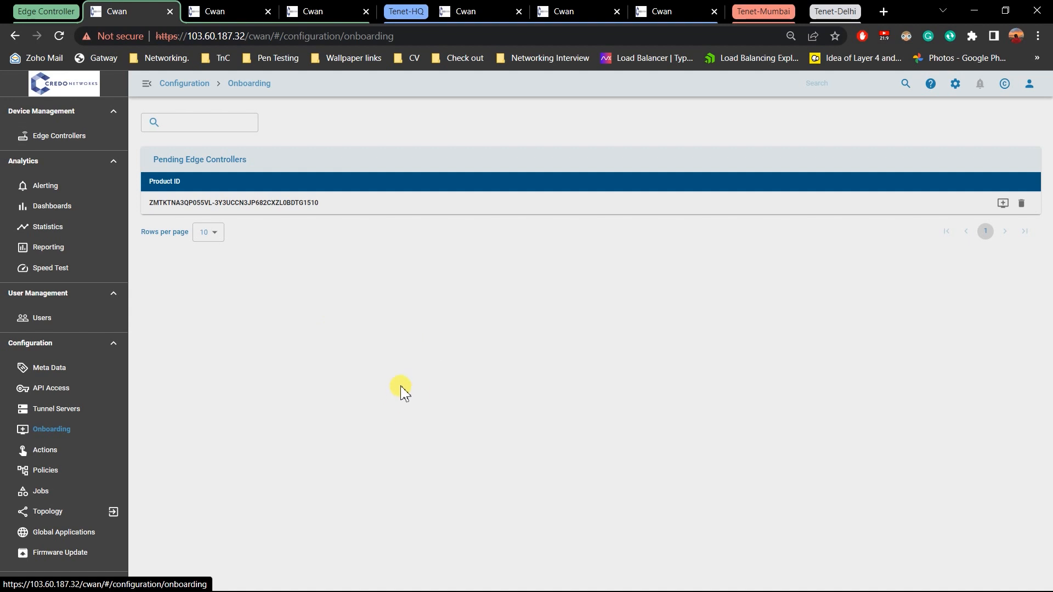
left_click(1003, 203)
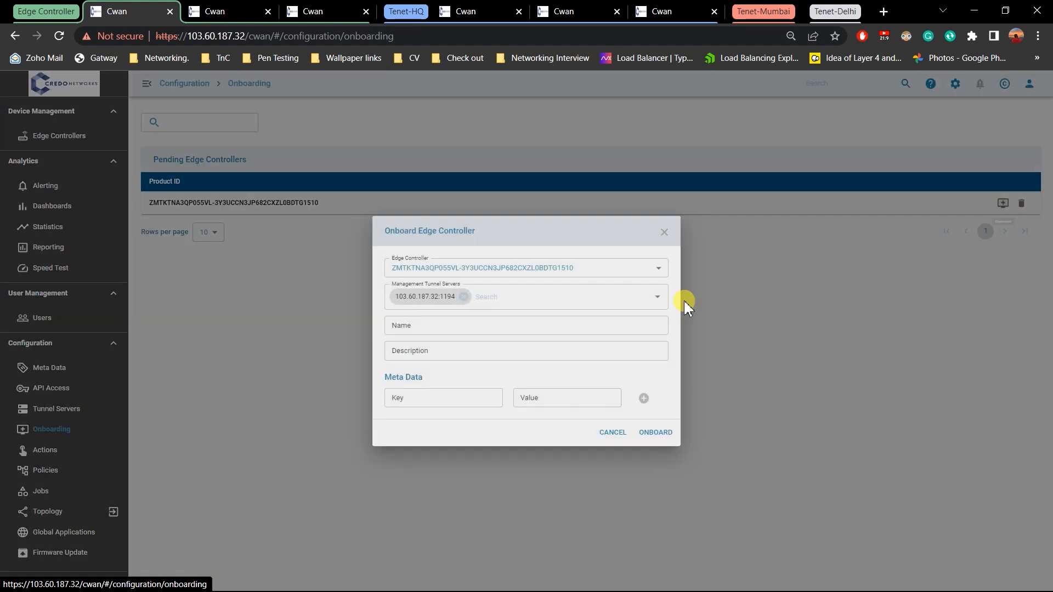
scroll(482, 270, "down", 5)
scroll(455, 286, "up", 5)
Add the metadata key branch with value 1 to Tenet-Mumbai and onboard the edge controller.
left_click(395, 267)
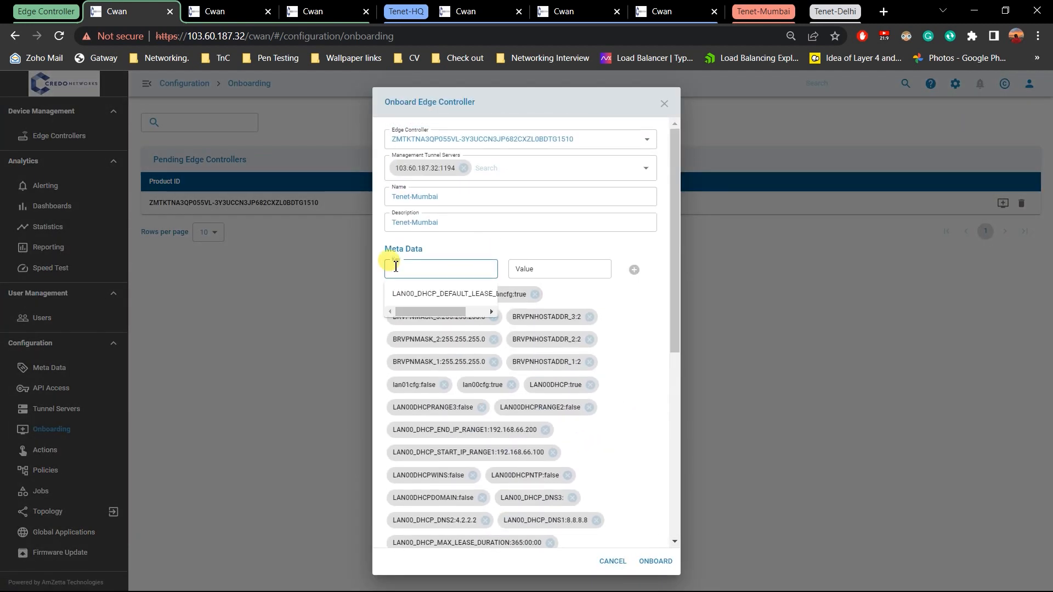
type("b")
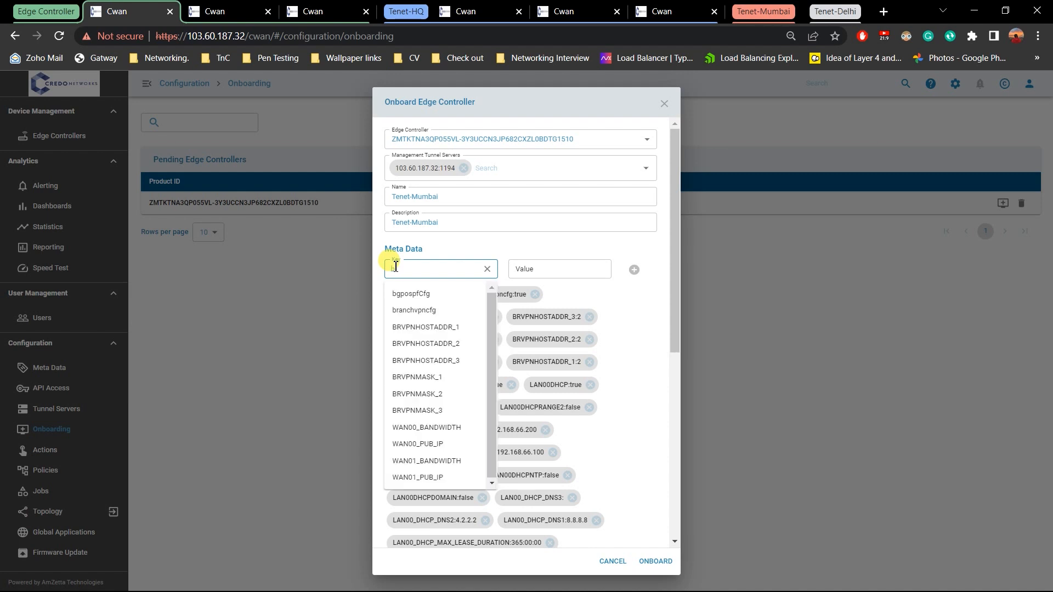
type("ranch")
key("Tab")
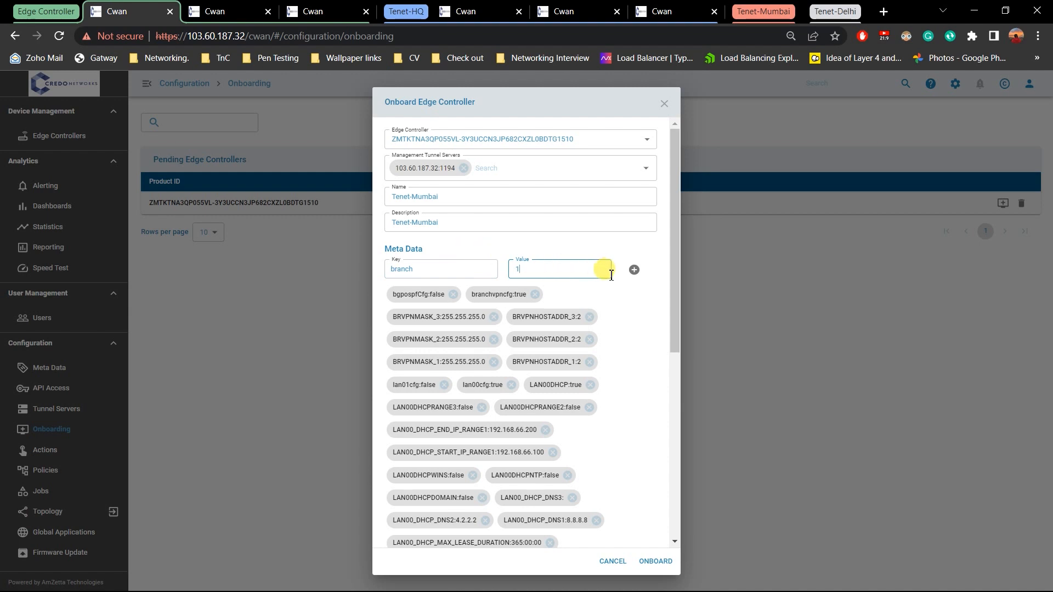
left_click(634, 270)
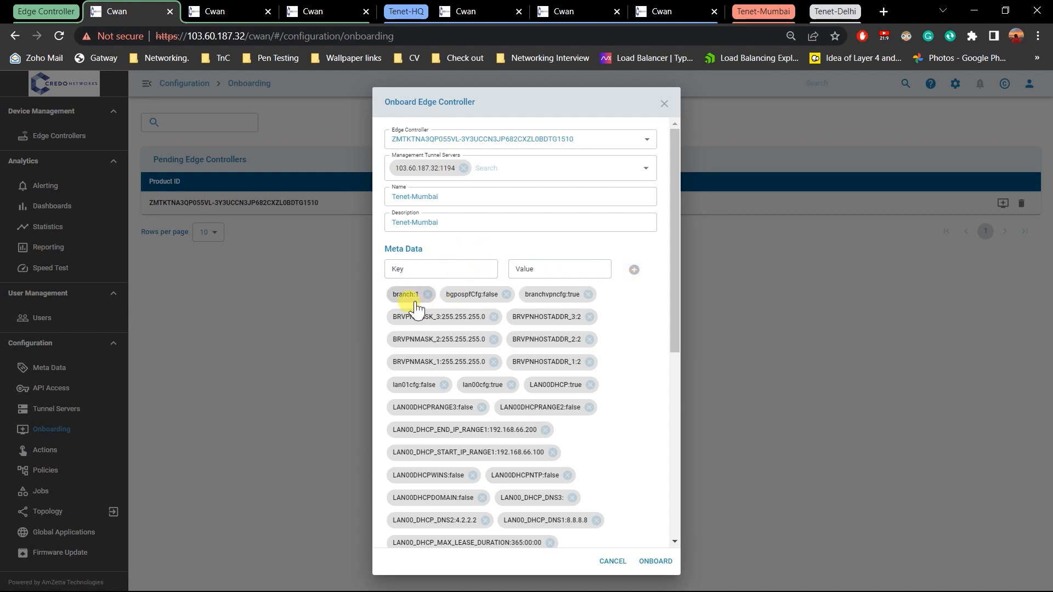
left_click(665, 560)
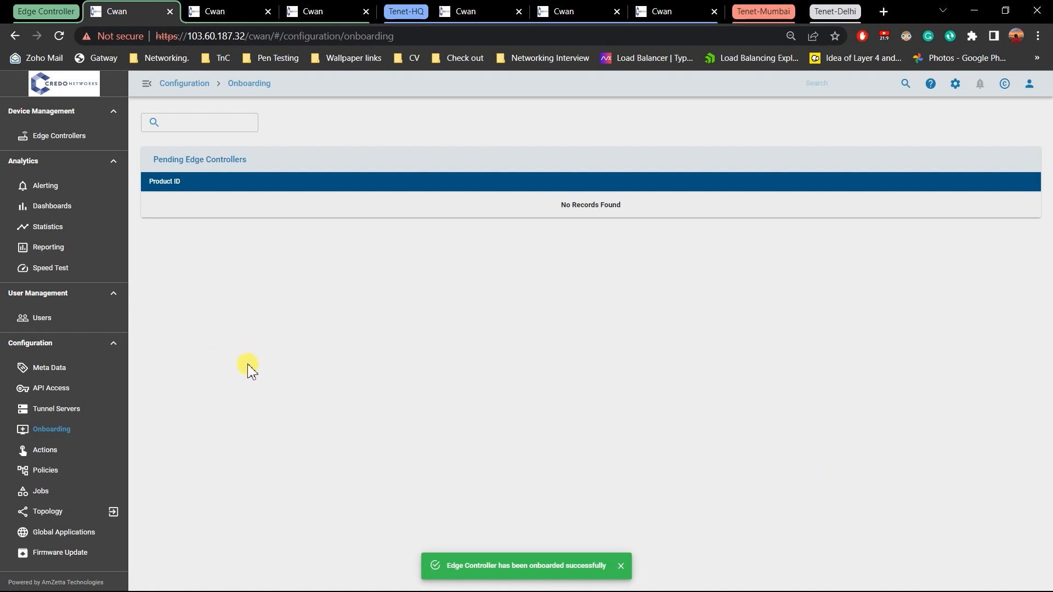
Reload the auto policy jobs and check the status, result, and times for Tenet-Mumbai and Tenet-HQ.
left_click(230, 8)
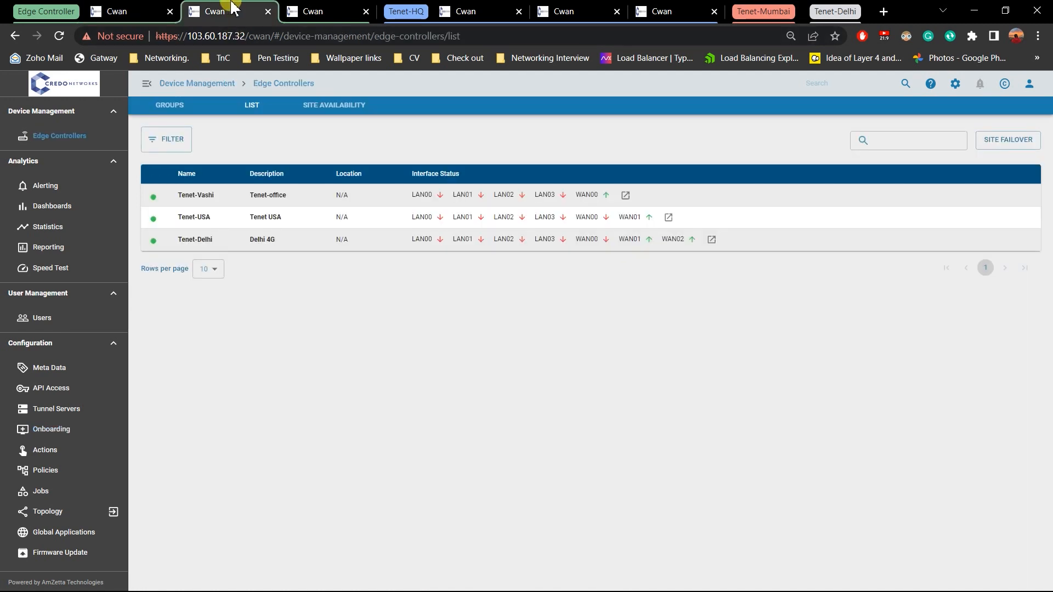
left_click(307, 11)
left_click(59, 36)
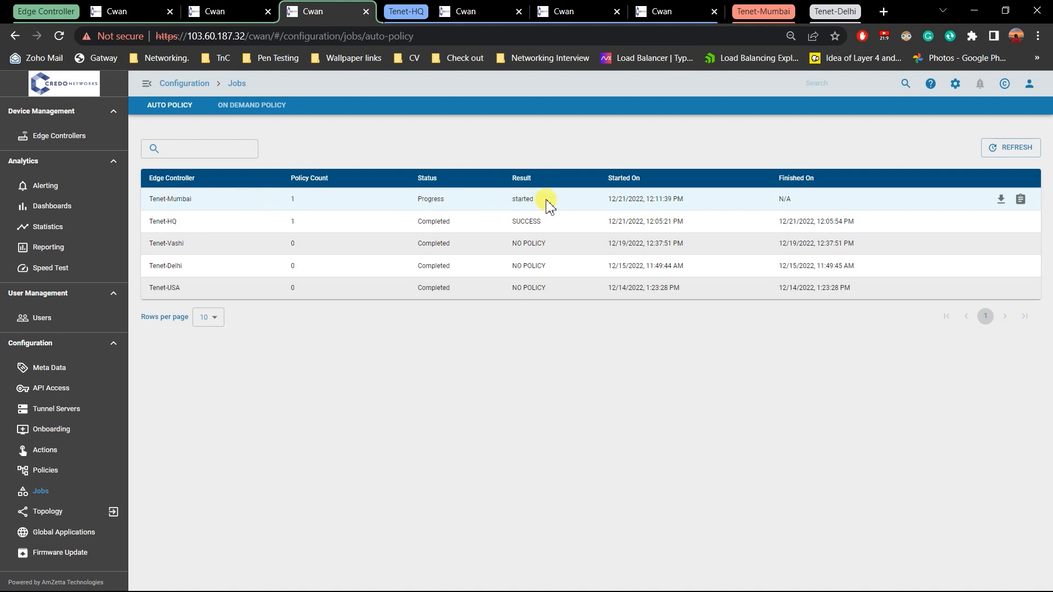
left_click_drag(518, 210, 163, 204)
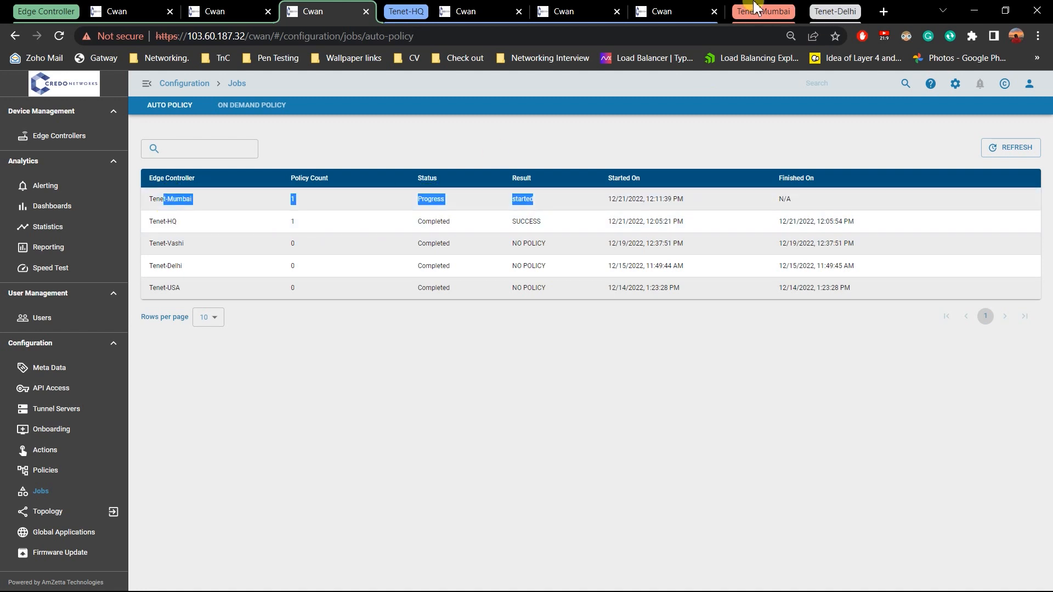
left_click(637, 387)
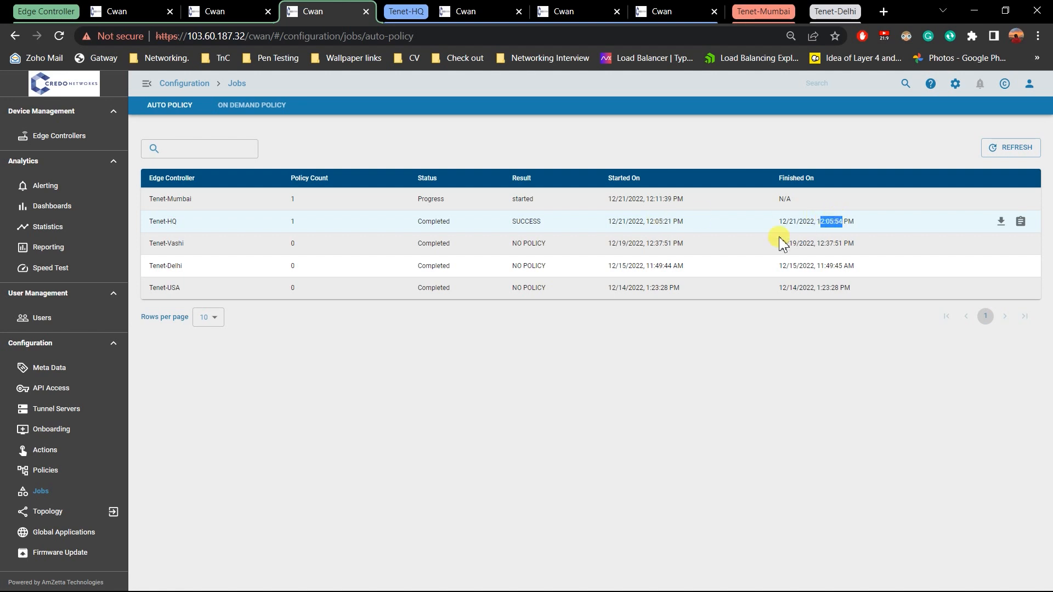
left_click_drag(667, 222, 671, 222)
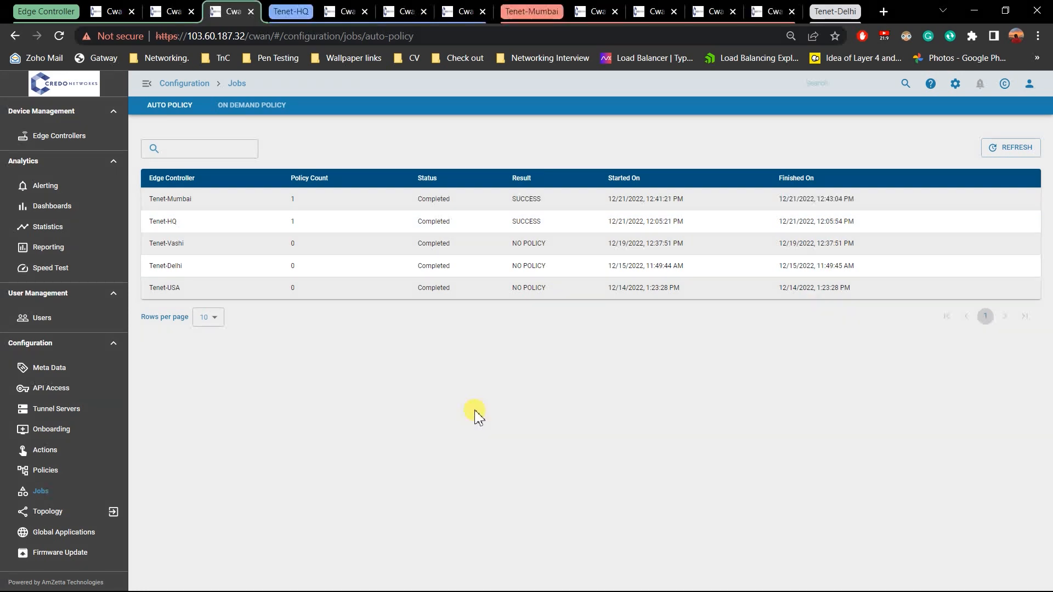
left_click_drag(516, 209, 618, 223)
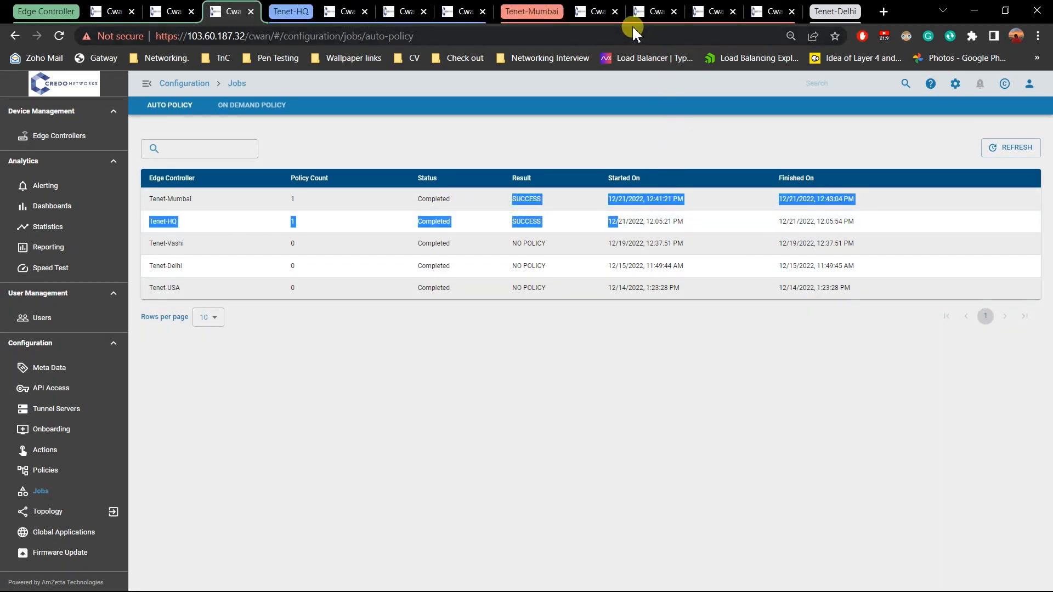
Examine Tenet-Mumbai's SSL VPN tunnels and open its Net Balancer branches.
left_click(614, 8)
left_click(648, 8)
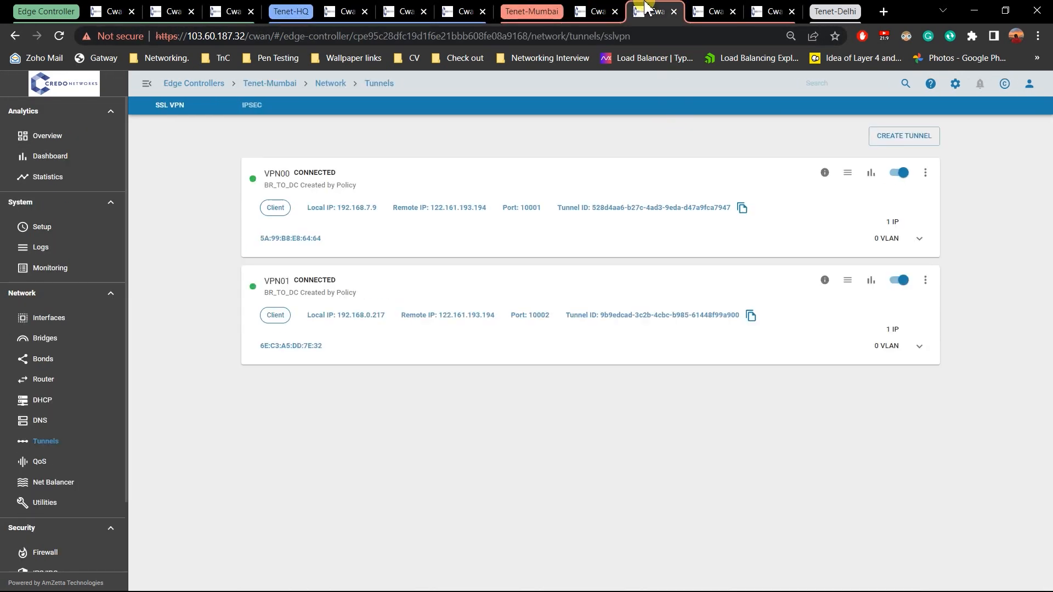
left_click(107, 489)
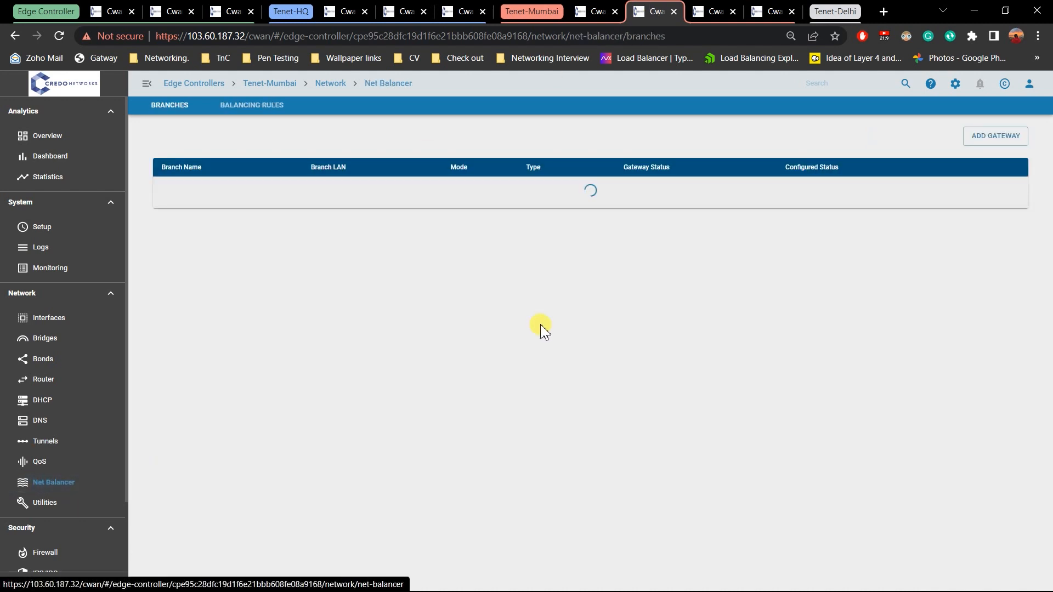
Examine the Tenet_Mumbai gateways in Tenet-HQ's Net Balancer and open Tenet-HQ's SSL VPN tunnels.
left_click(403, 7)
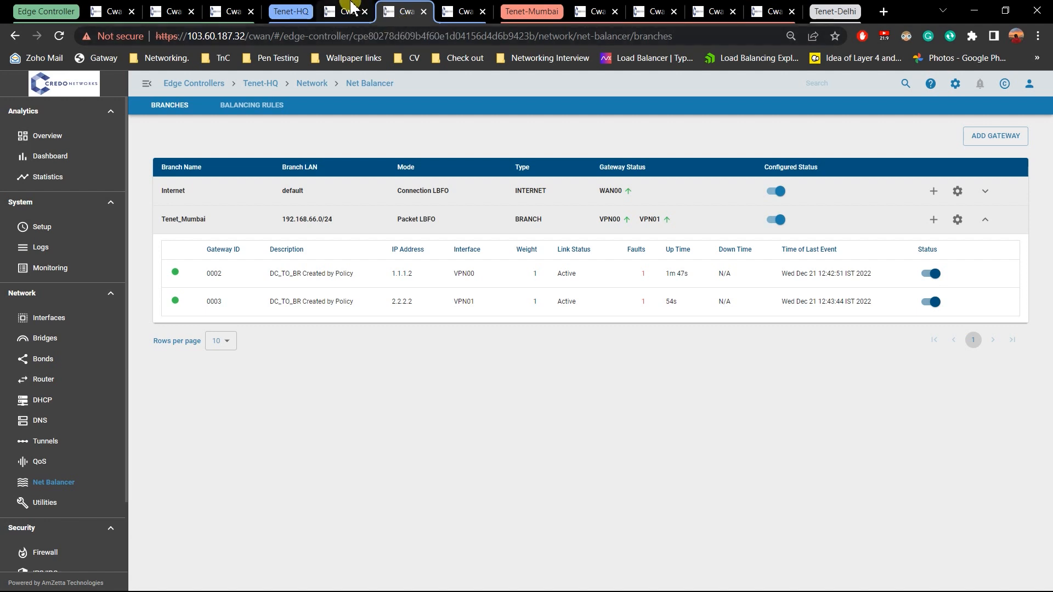
left_click(351, 8)
left_click(91, 438)
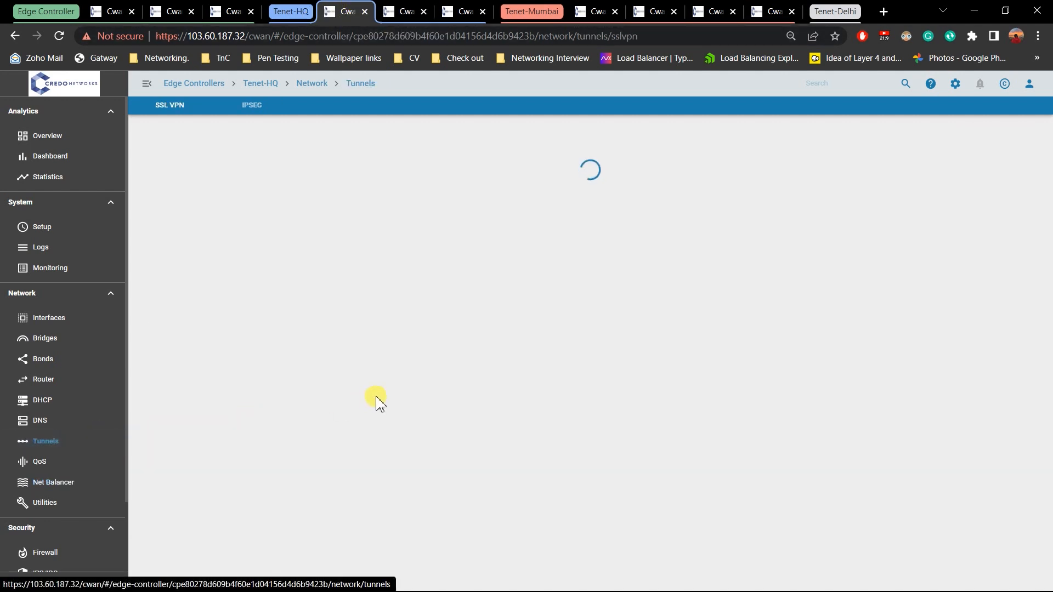
Expand the Tenet_HQ branch in Tenet-Mumbai's Net Balancer to examine its VPN gateways.
left_click(580, 8)
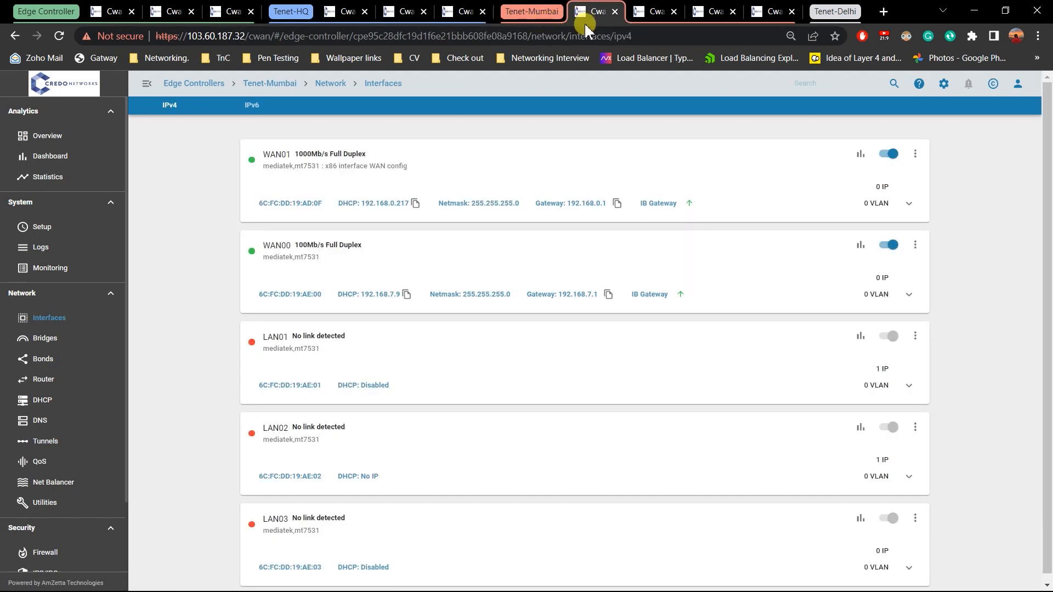
left_click(654, 7)
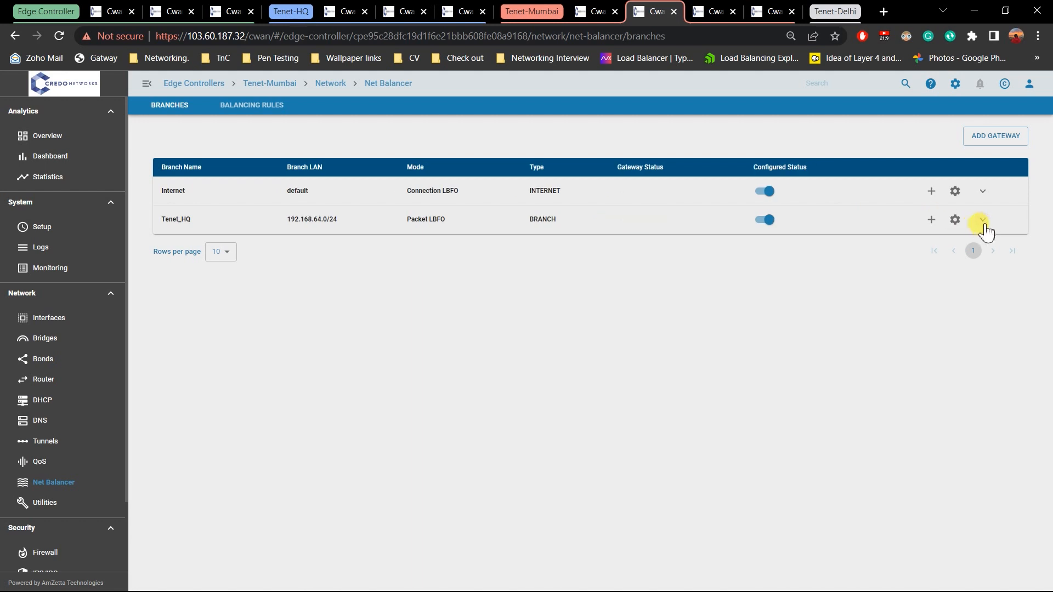
left_click(984, 220)
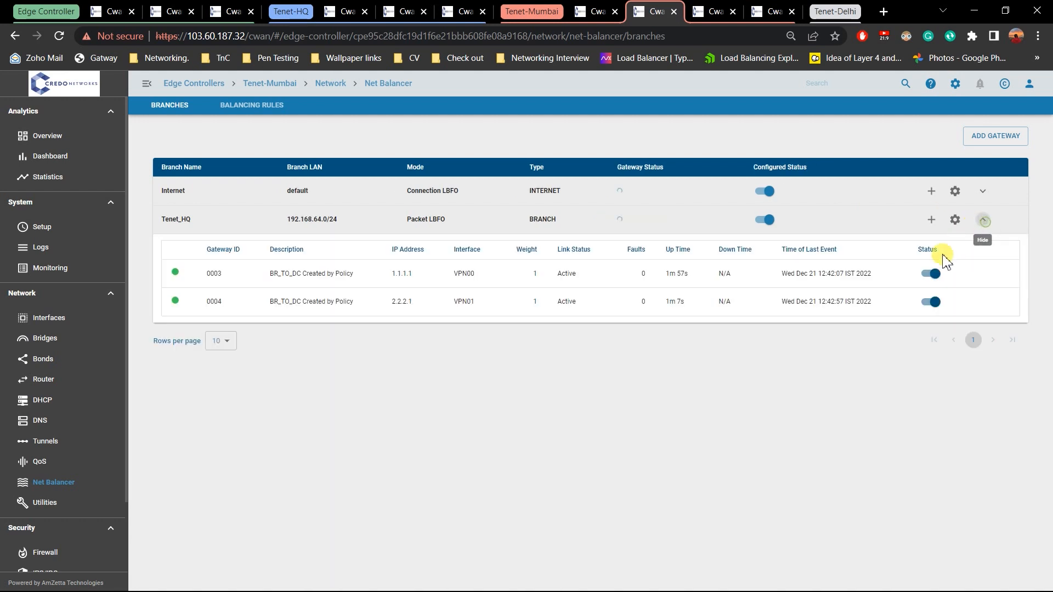
Review the X.509 certificates and the SSL VPN tunnels on the Tenet-Mumbai branch device.
left_click(714, 9)
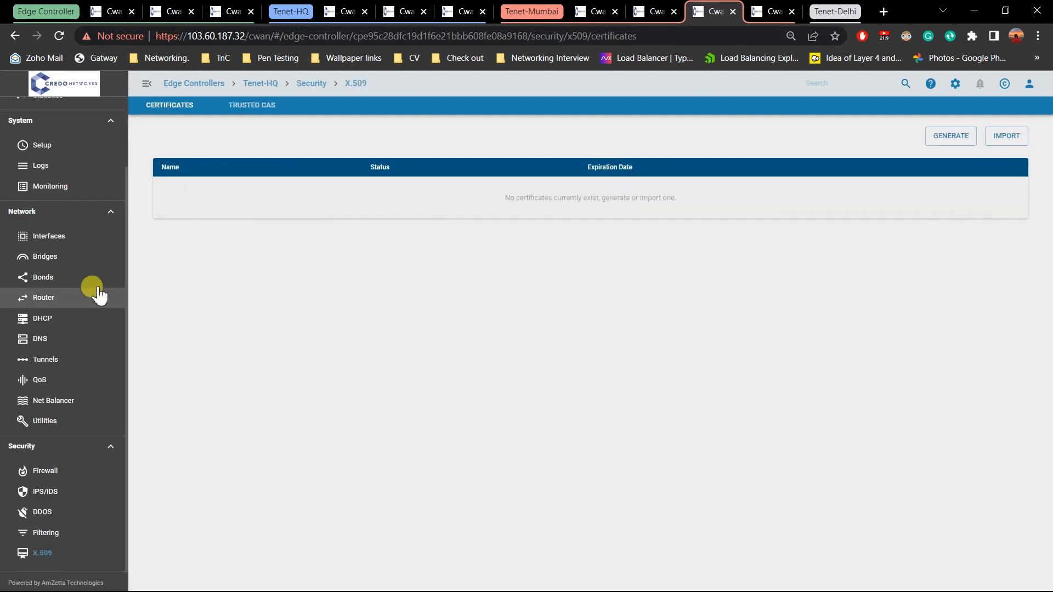
left_click(36, 554)
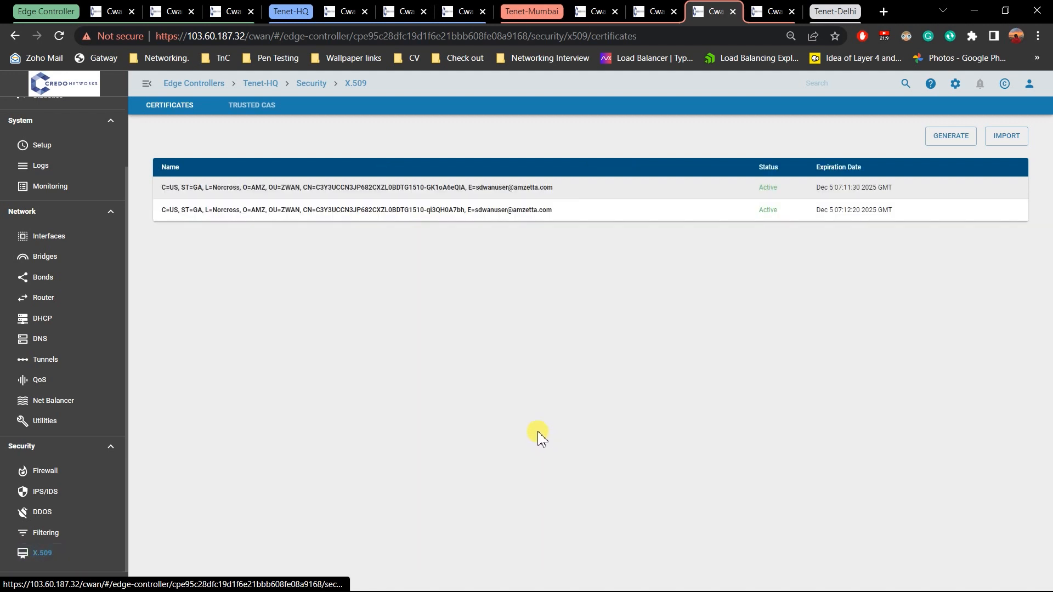
left_click(79, 368)
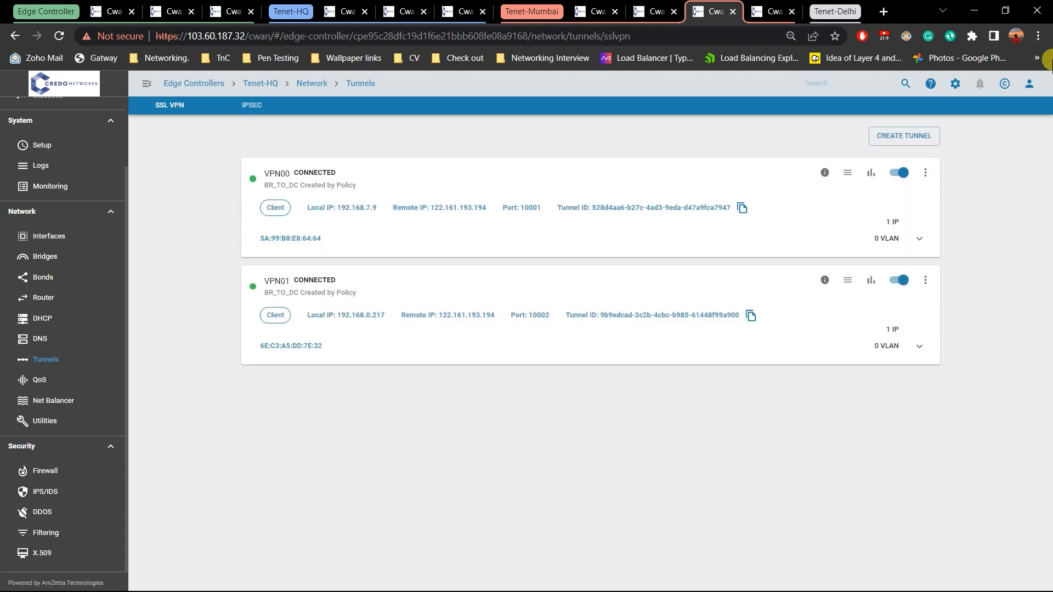
Open the network utilities' IP check and disable the ARP Check and Trace Path tests, leaving only Ping.
left_click(94, 422)
left_click(418, 199)
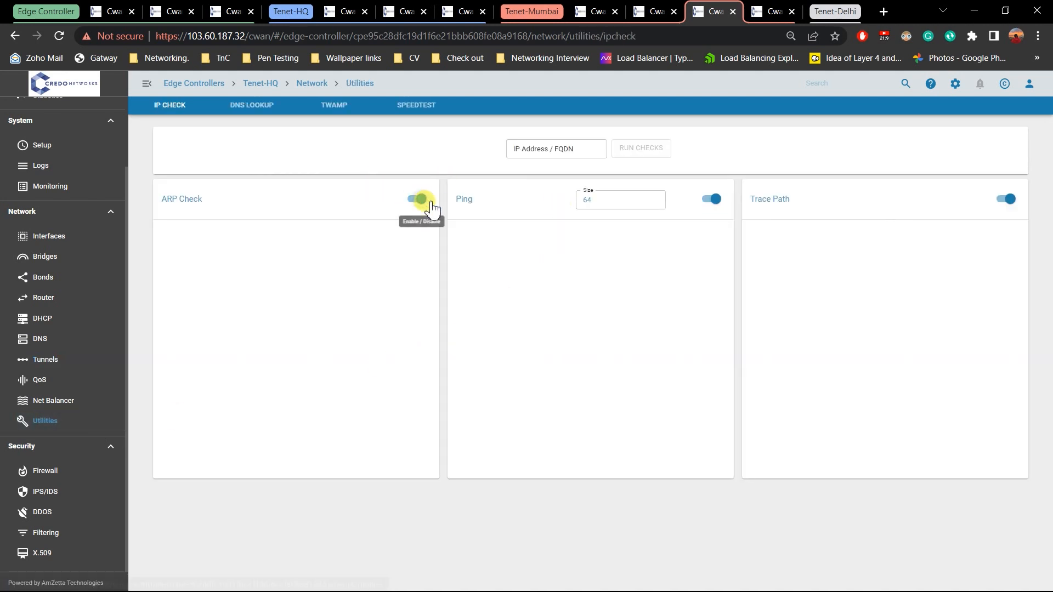
left_click(1005, 200)
Run a ping check from the branch device to the HQ LAN gateway at 192.168.64.1.
left_click(571, 144)
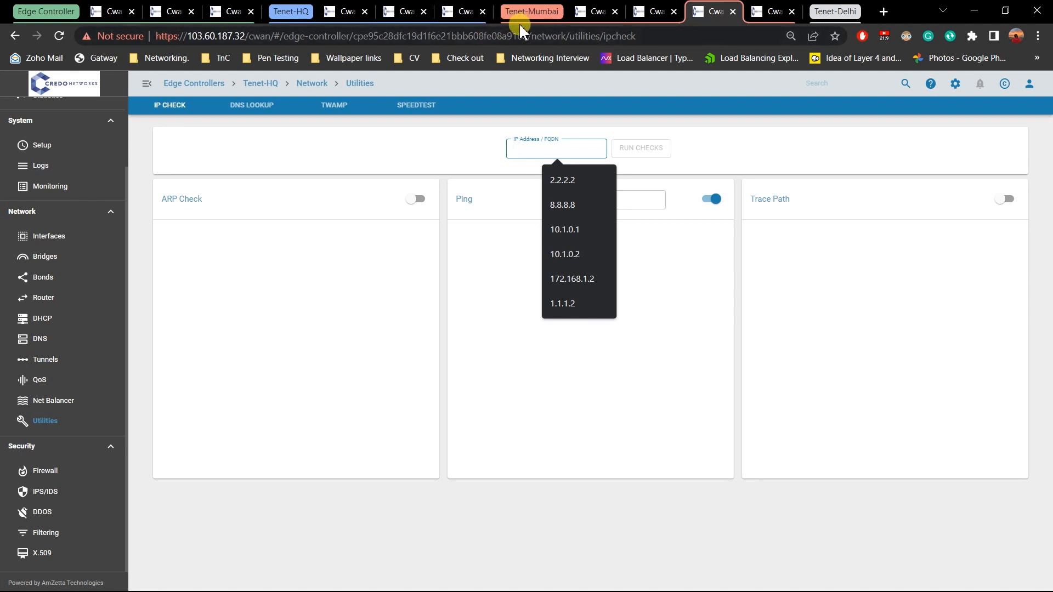
type("1")
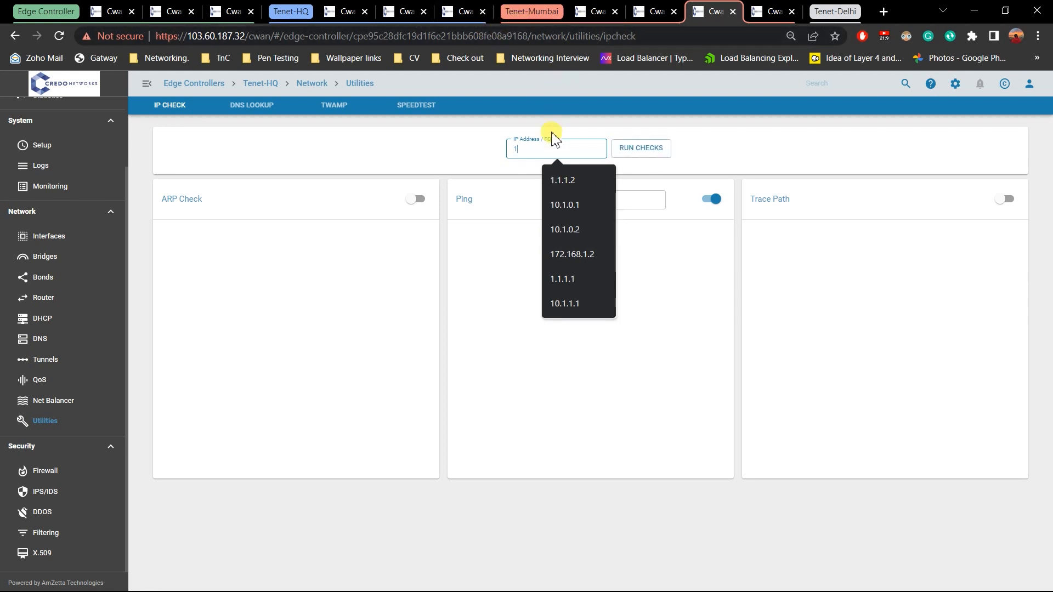
type("92.168.64")
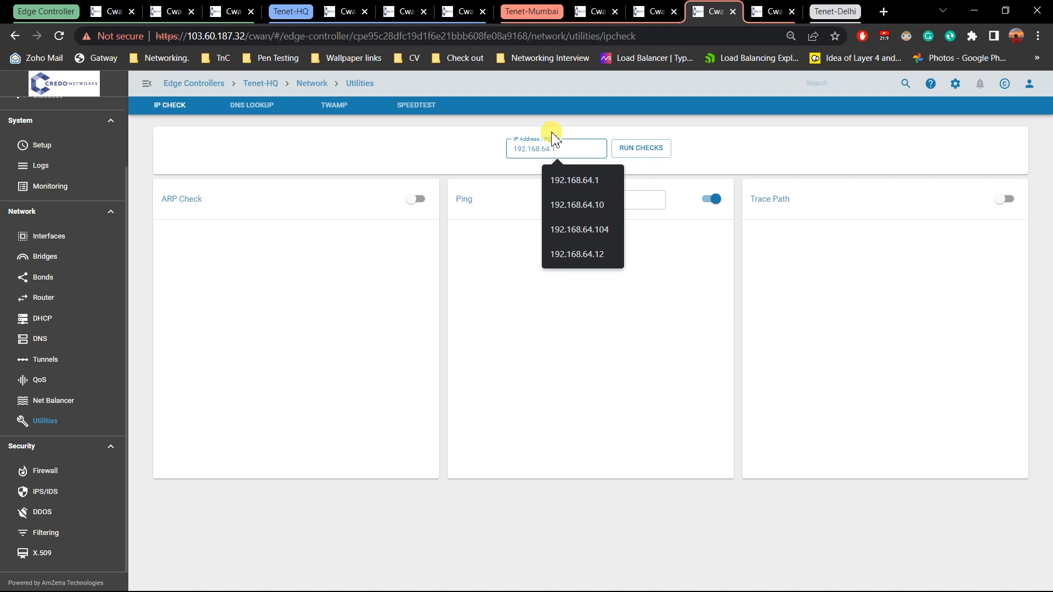
type(".1")
left_click(656, 148)
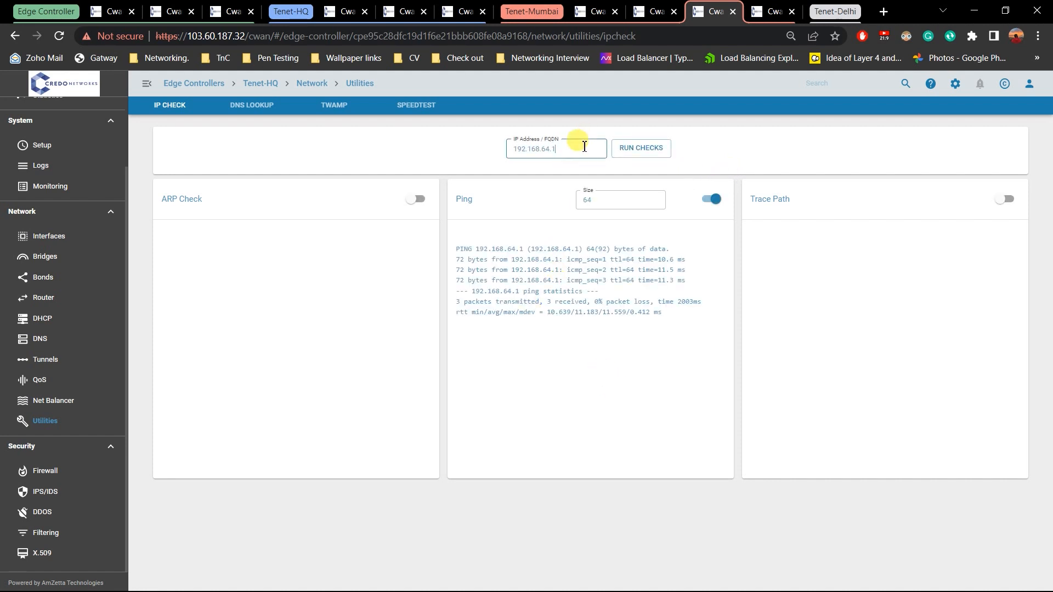
Run a ping check to the HQ tunnel address 1.1.1.1.
left_click_drag(585, 146, 468, 149)
type("10.")
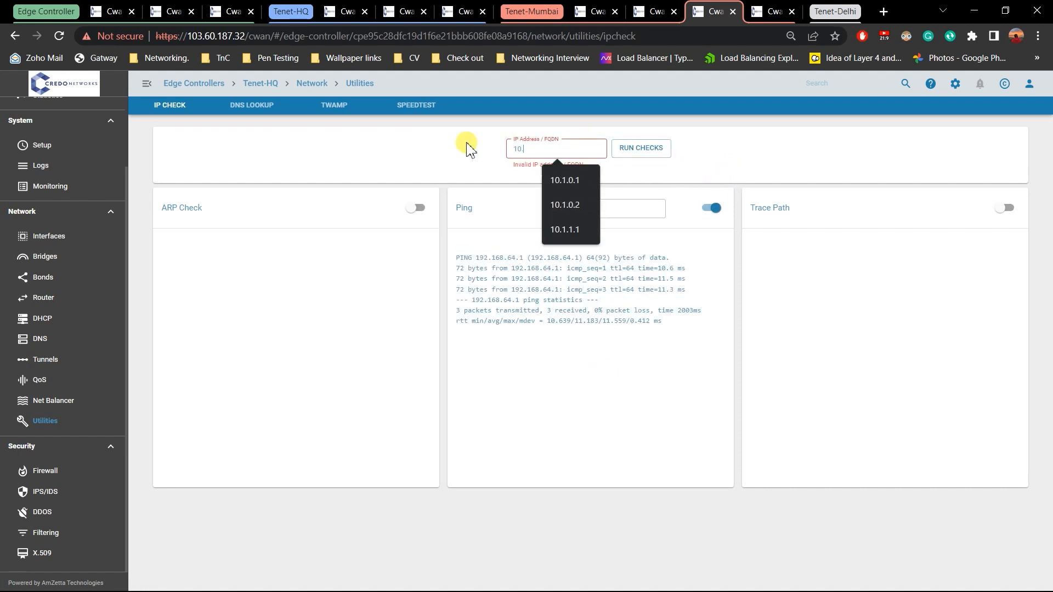
key("BackSpace")
key("BackSpace")
type("1.1")
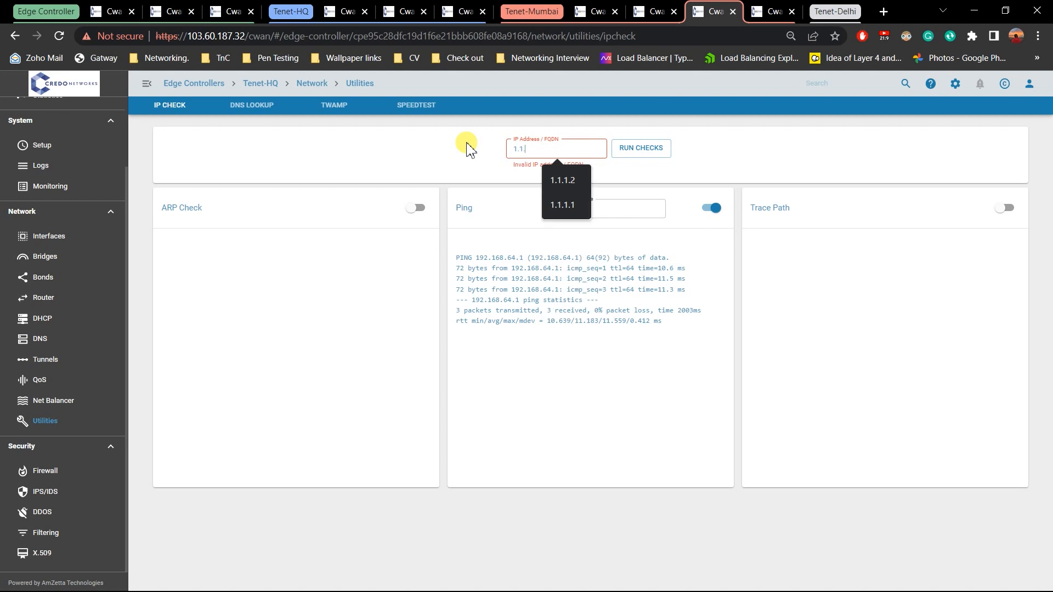
type(".1.11")
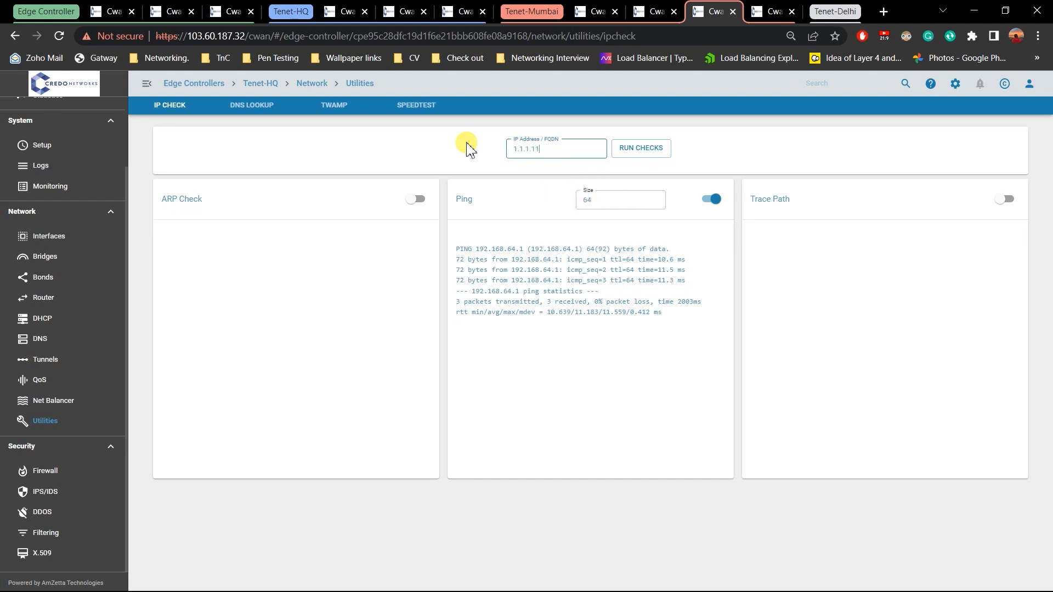
key("BackSpace")
left_click(642, 148)
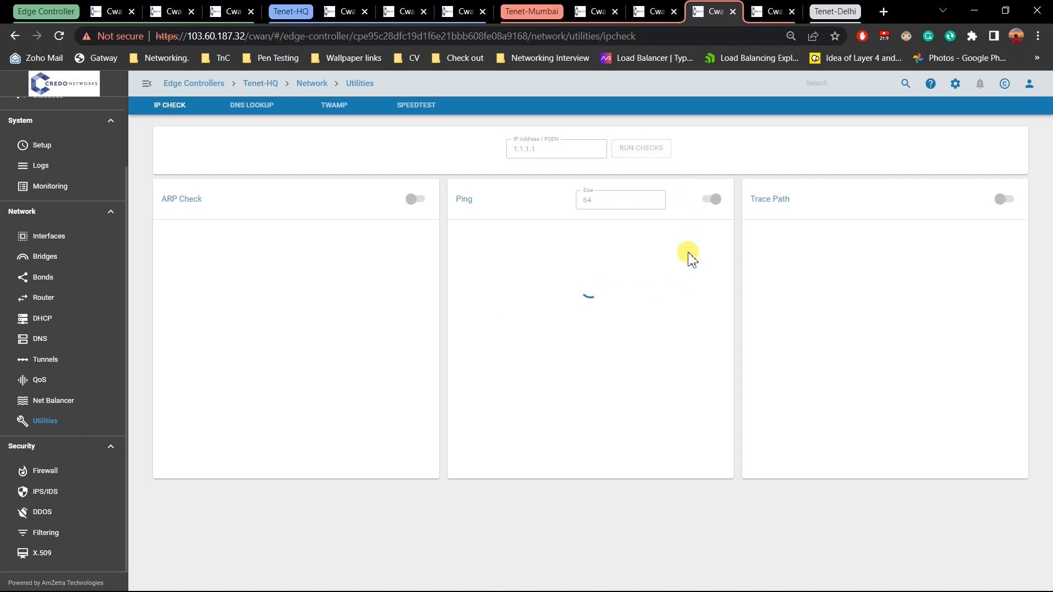
Run a ping check to the second tunnel's Mumbai-side address, 2.2.2.2.
left_click(575, 155)
key("BackSpace")
type("2")
left_click_drag(575, 155, 505, 147)
type("2.2.2.2")
left_click(640, 146)
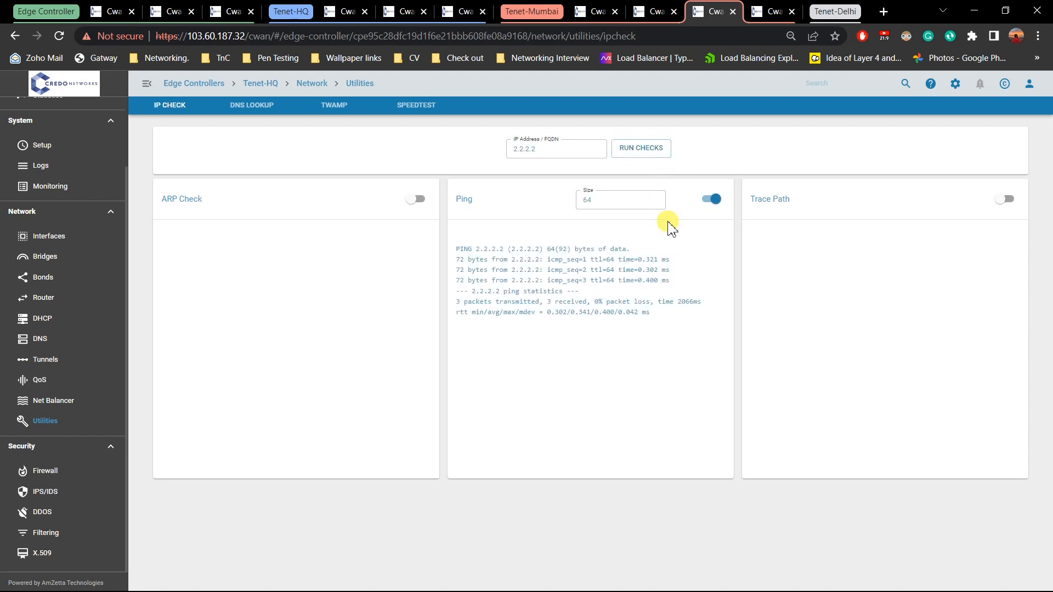
Switch to the Auto Policy presentation in PowerPoint, review the IP Tables slide in the slide show, and return to the title slide.
key("alt+Tab")
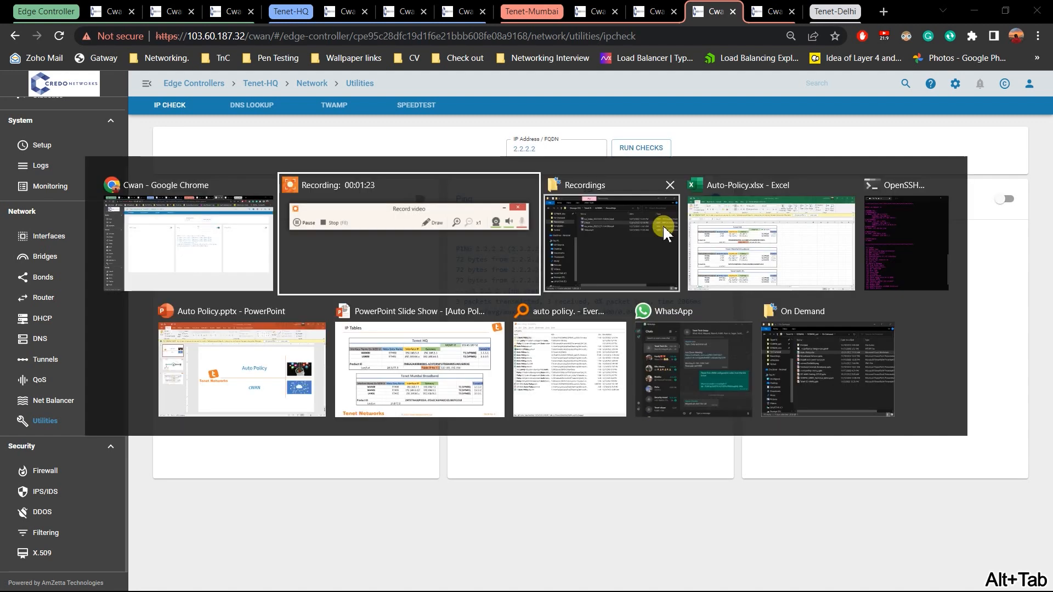
left_click(278, 351)
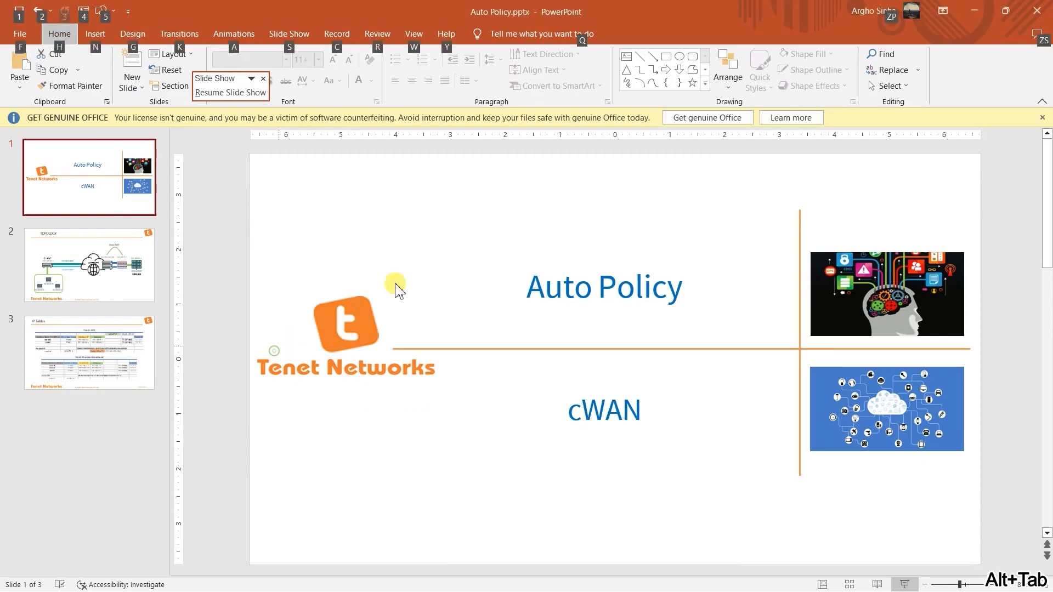
left_click(904, 584)
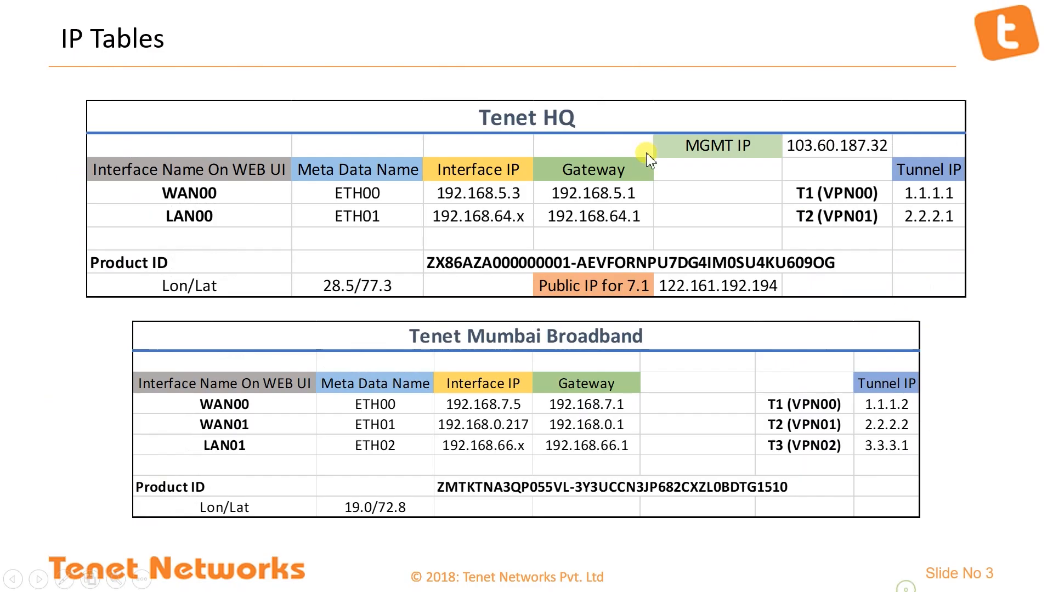
scroll(794, 306, "up", 1)
scroll(794, 305, "up", 1)
scroll(794, 305, "down", 2)
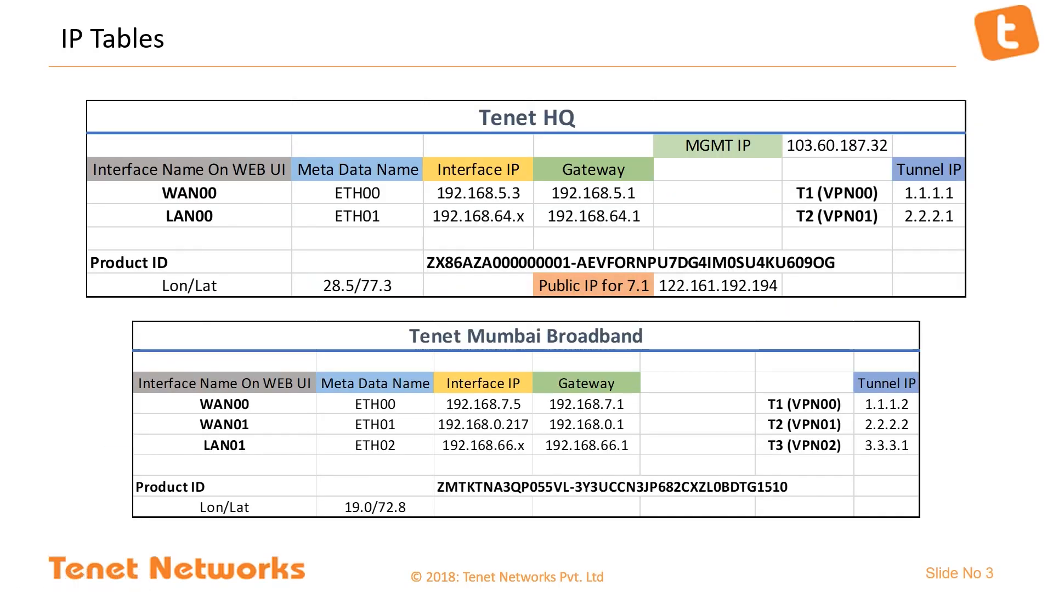
scroll(794, 305, "up", 1)
scroll(794, 305, "up", 1)
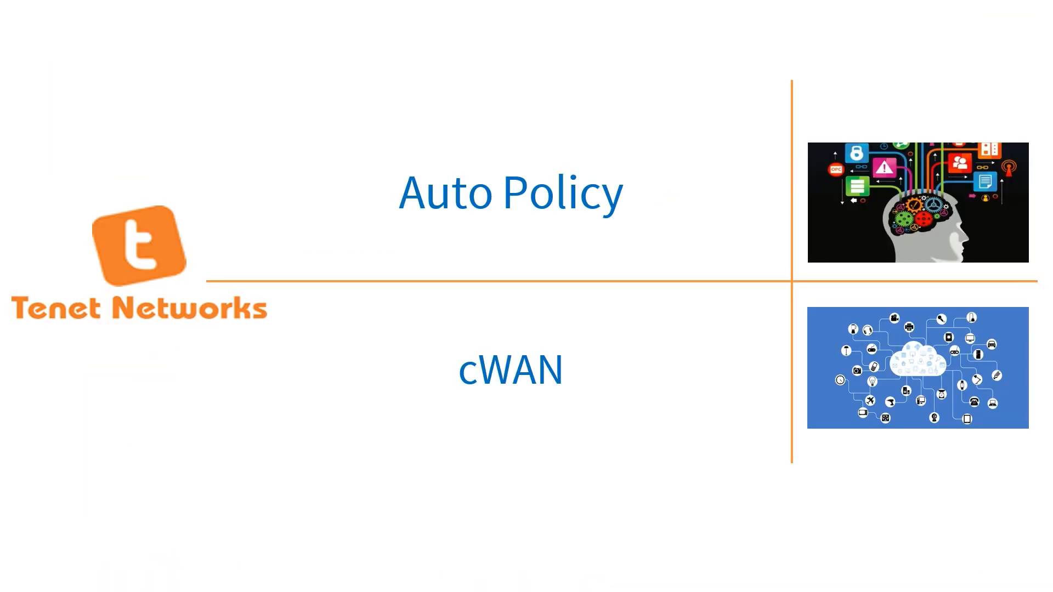